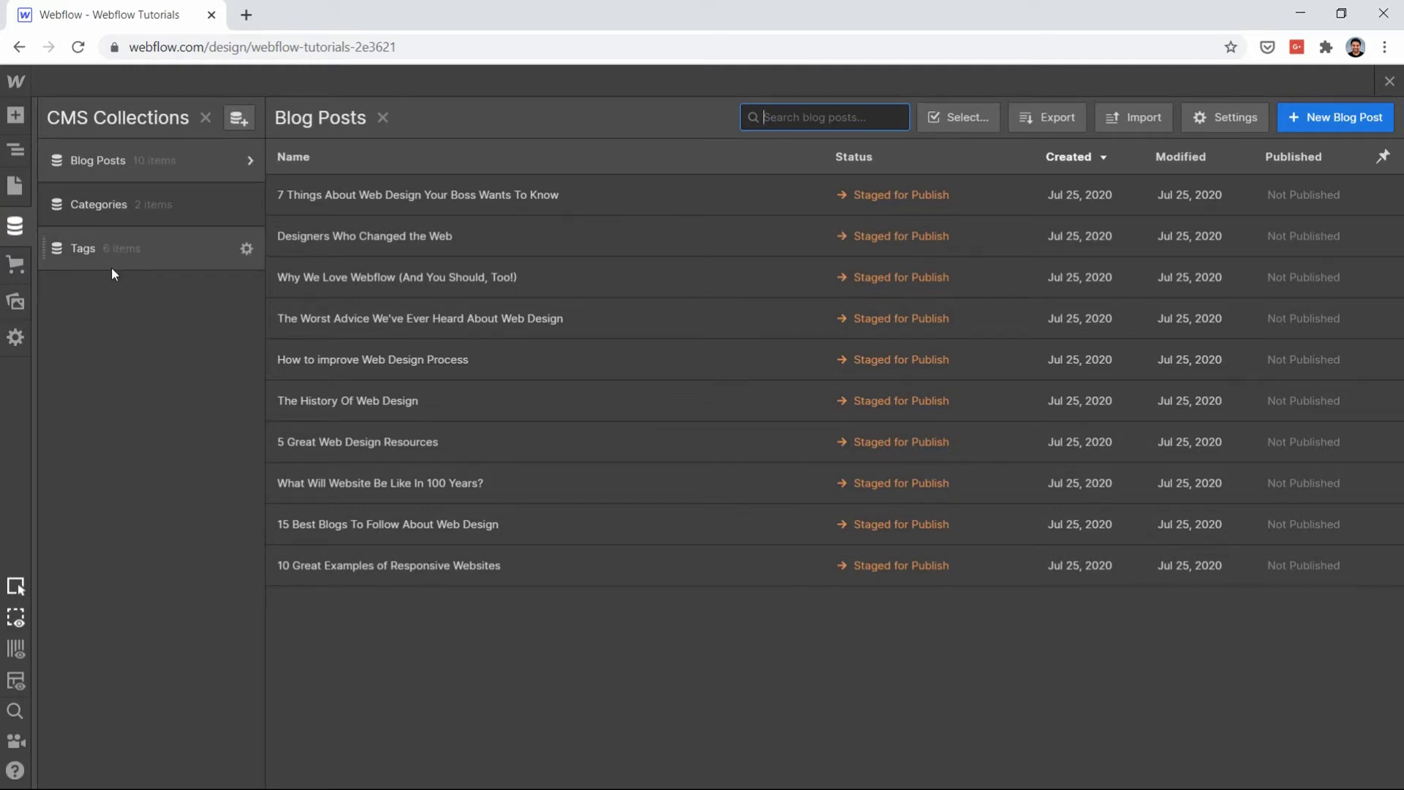
pyautogui.click(16, 230)
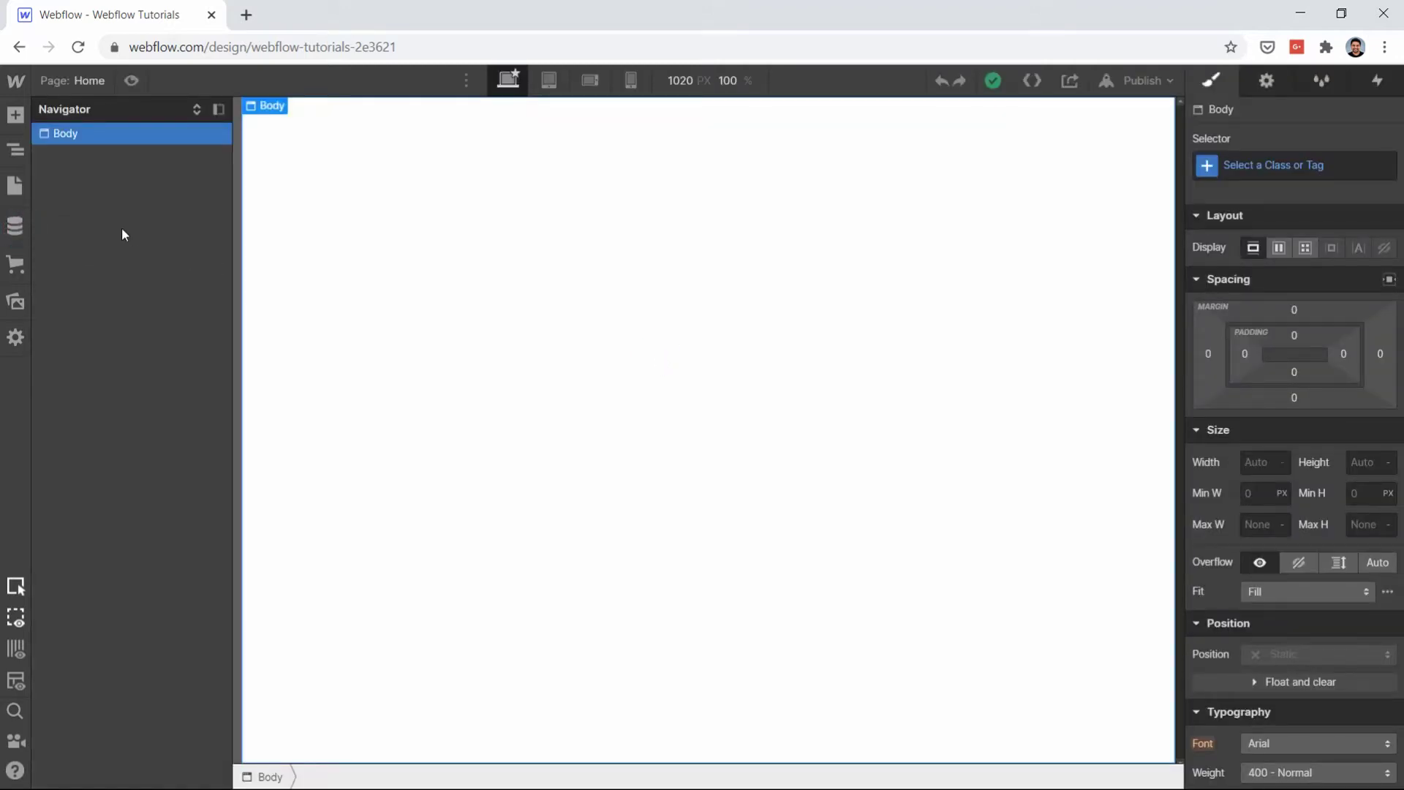
pyautogui.click(20, 225)
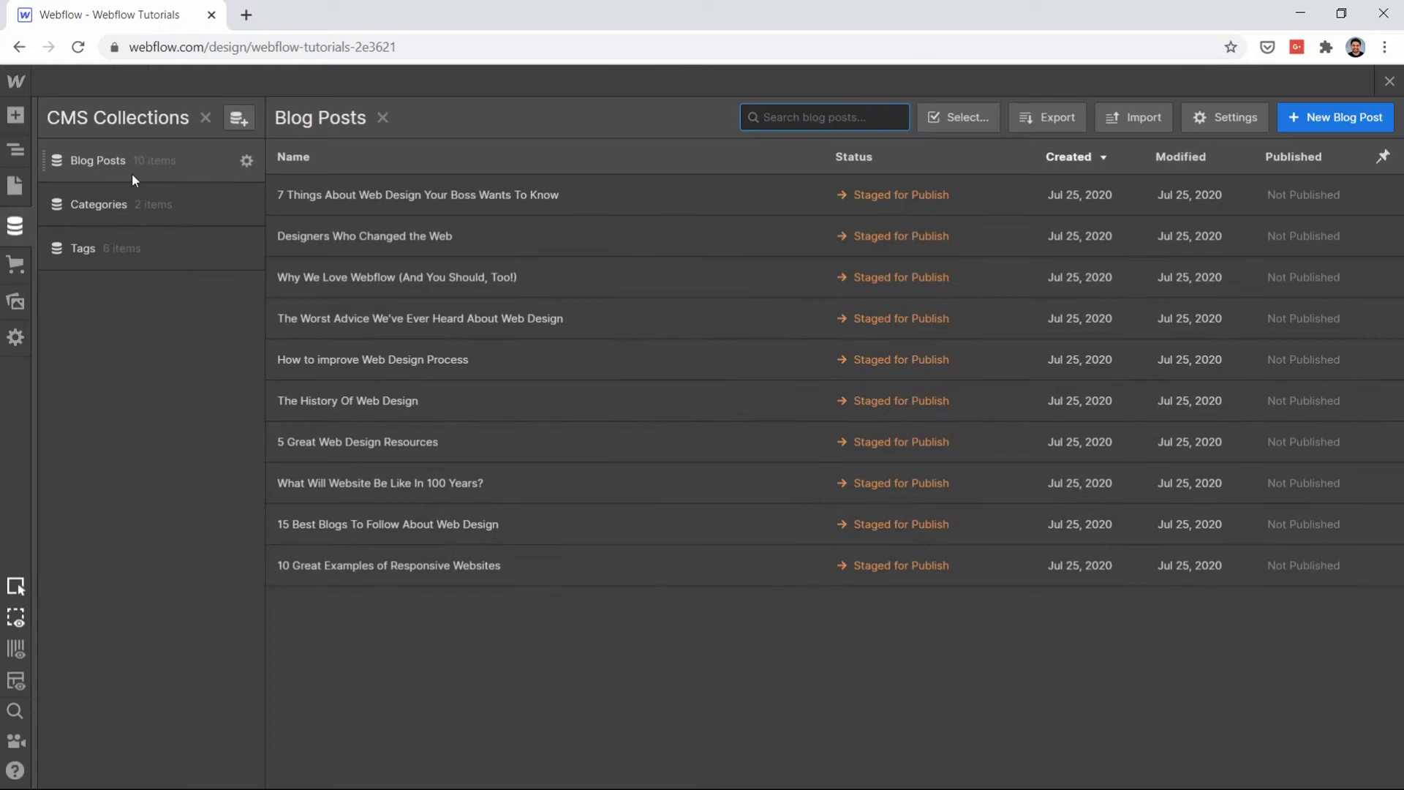
pyautogui.click(16, 227)
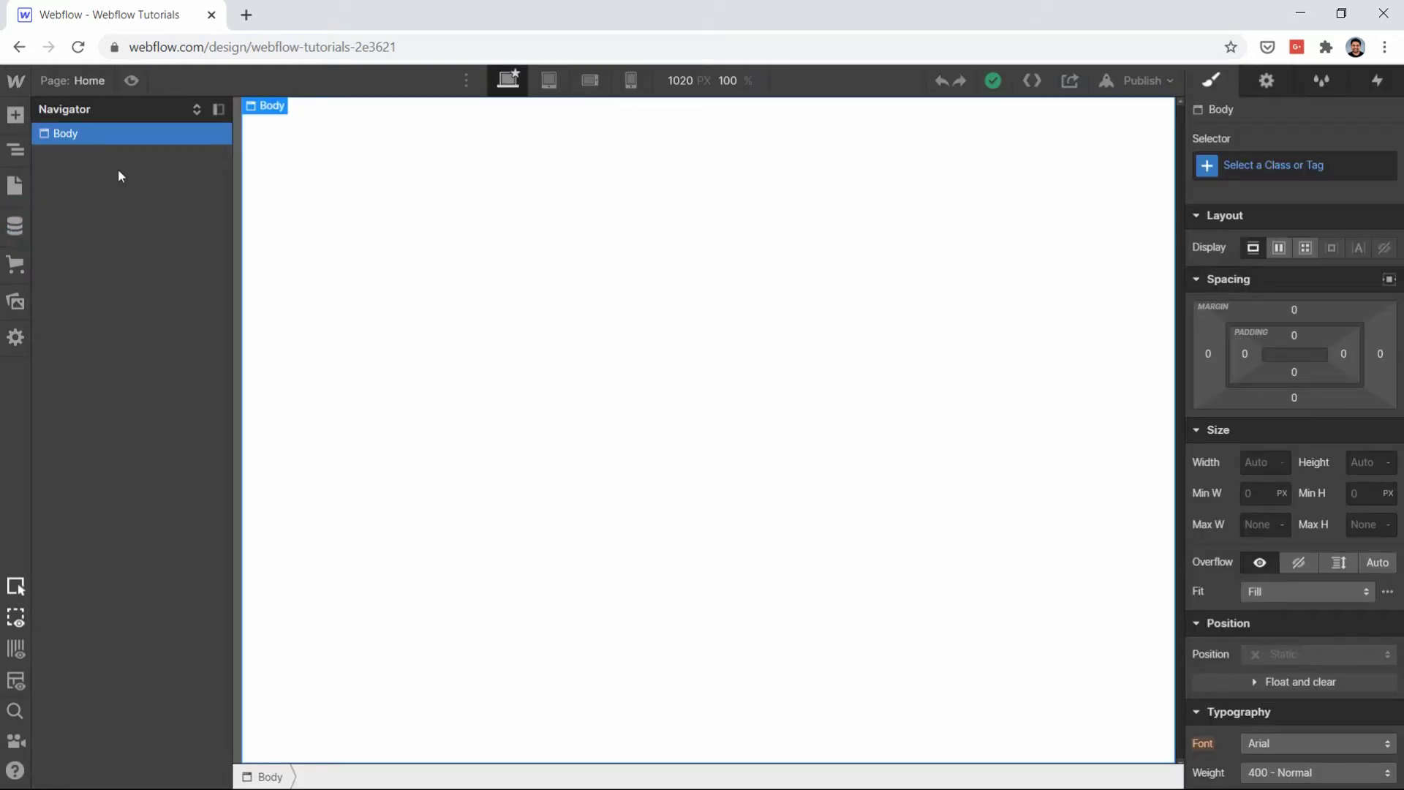
# Step: Create a new static page named Blog
pyautogui.click(15, 185)
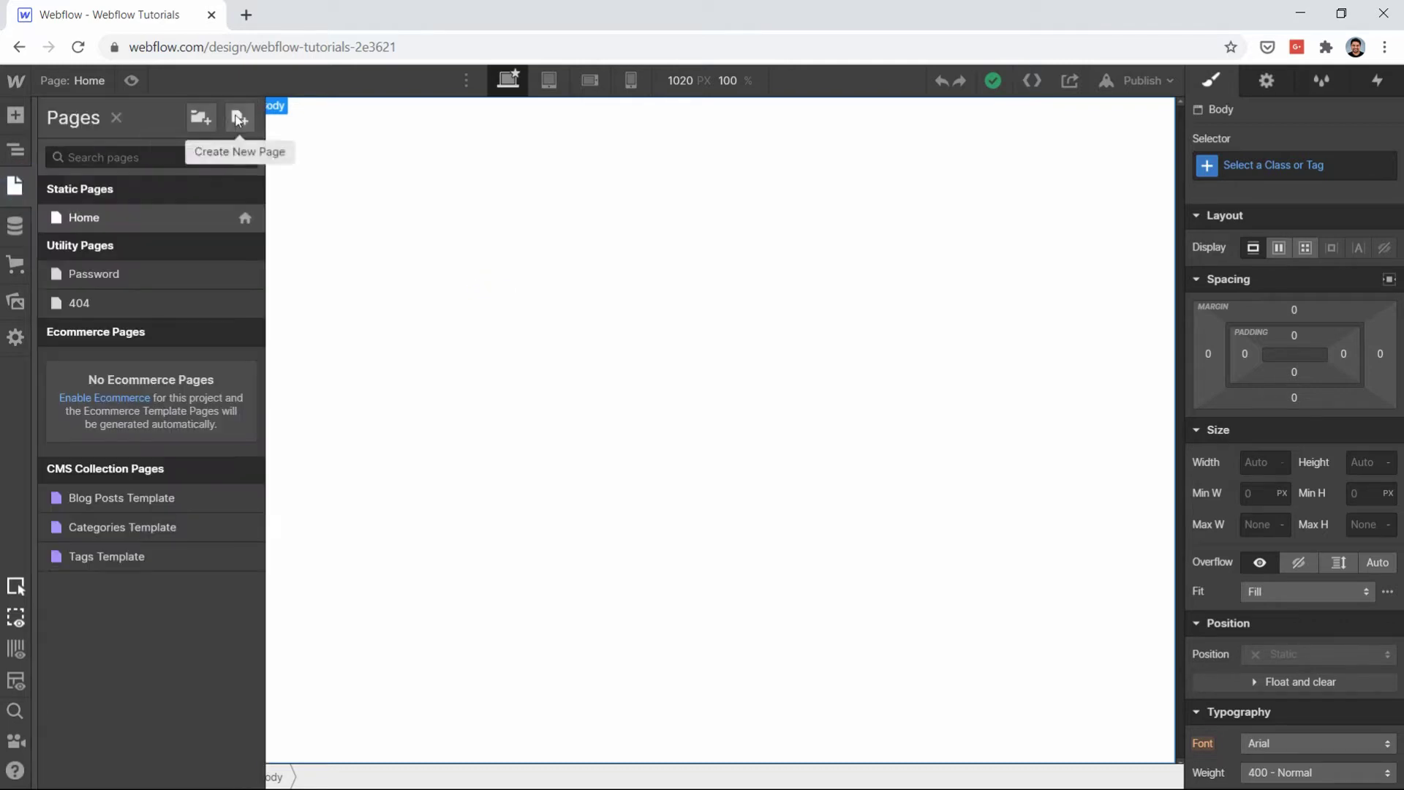
pyautogui.click(238, 119)
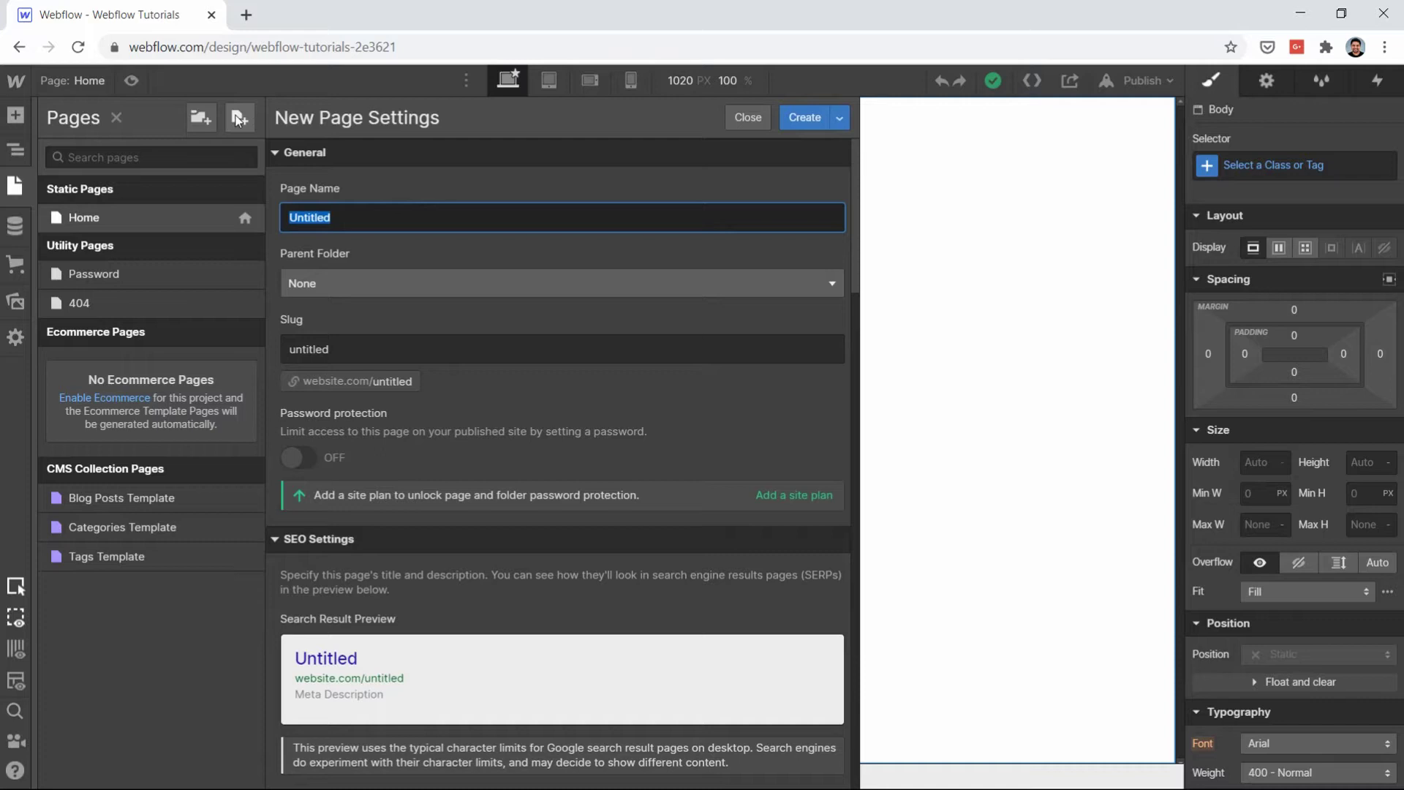
pyautogui.write('Blog')
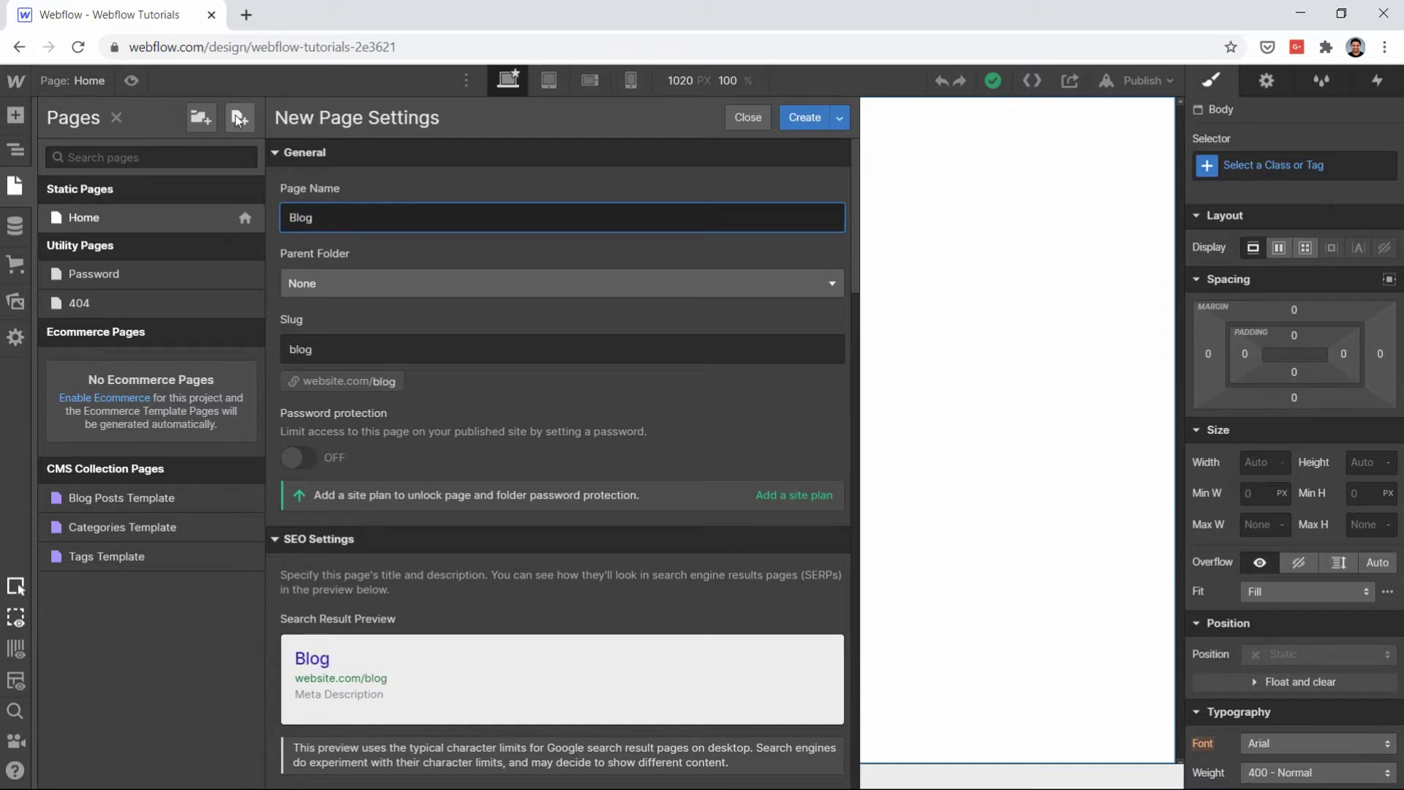
pyautogui.click(800, 117)
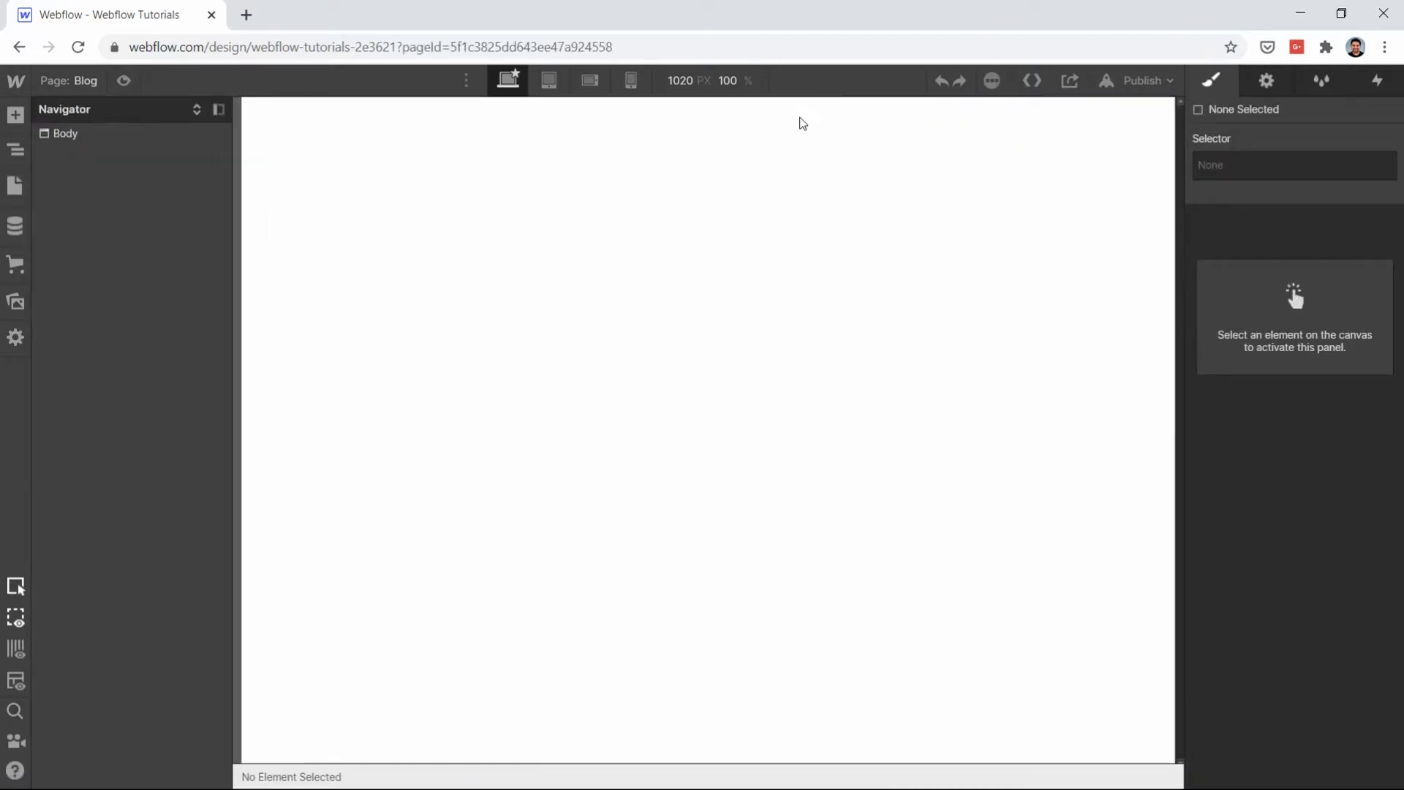
# Step: Add a Section to the body of the Blog page and place a Container inside it
pyautogui.click(584, 420)
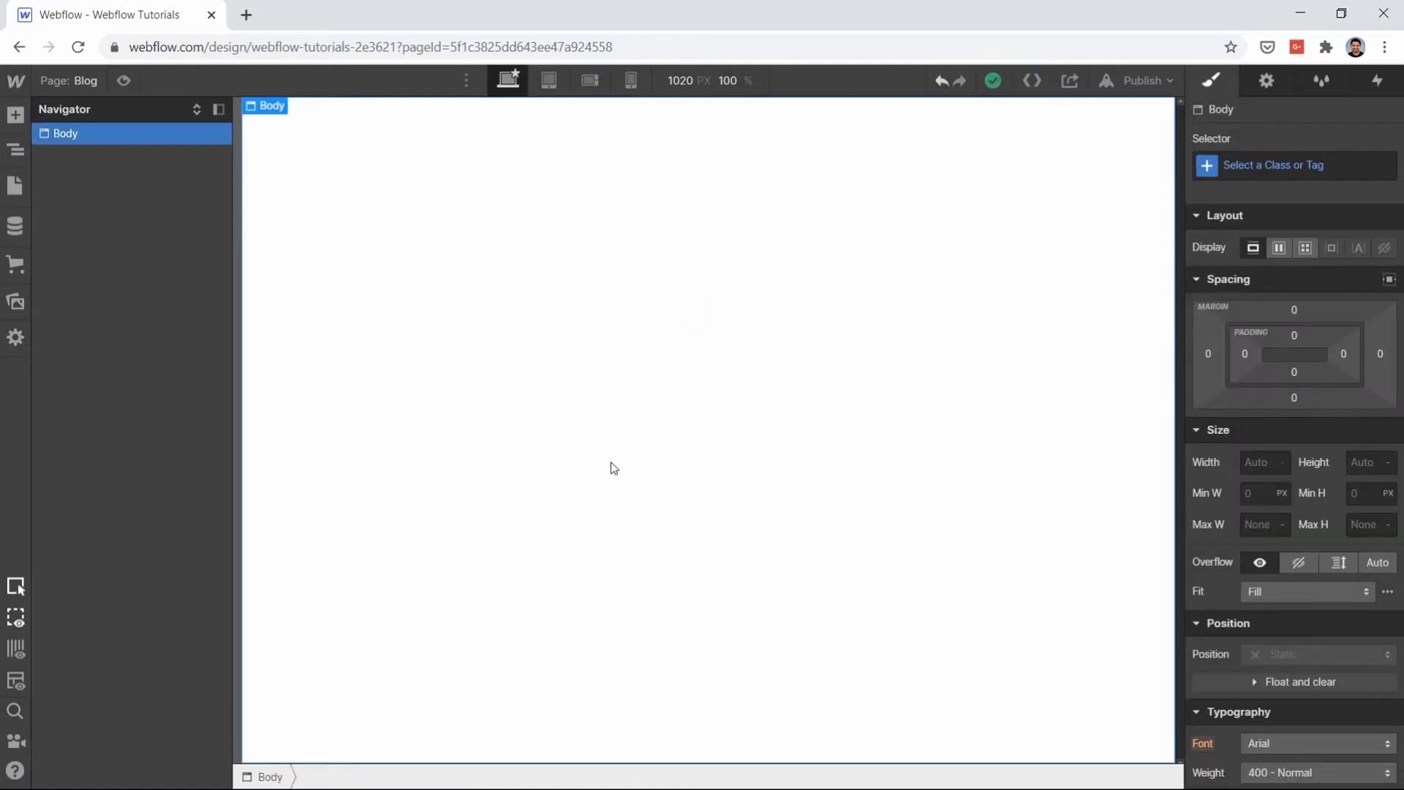
pyautogui.click(695, 407)
pyautogui.hotkey('ctrl', 'e')
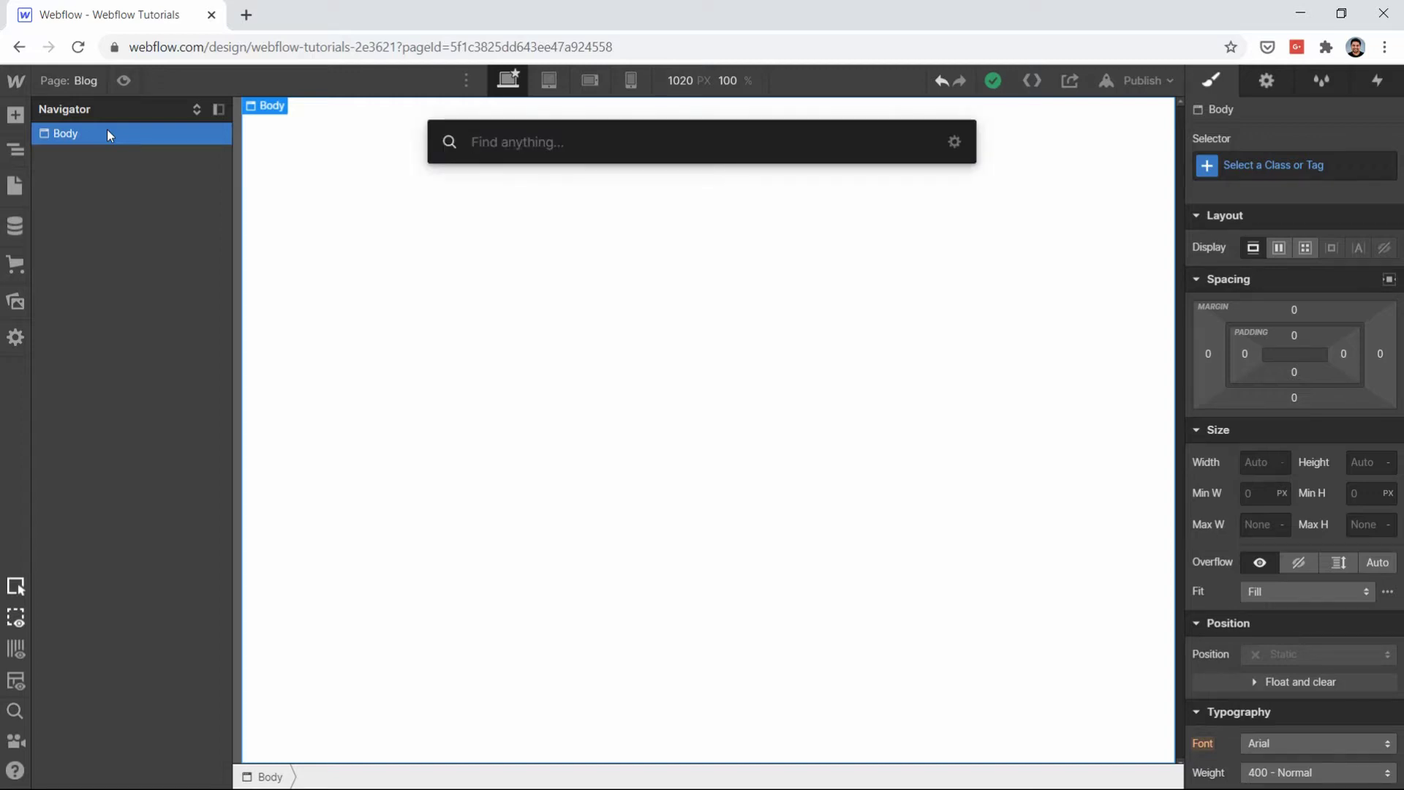
pyautogui.write('sec')
pyautogui.press('Return')
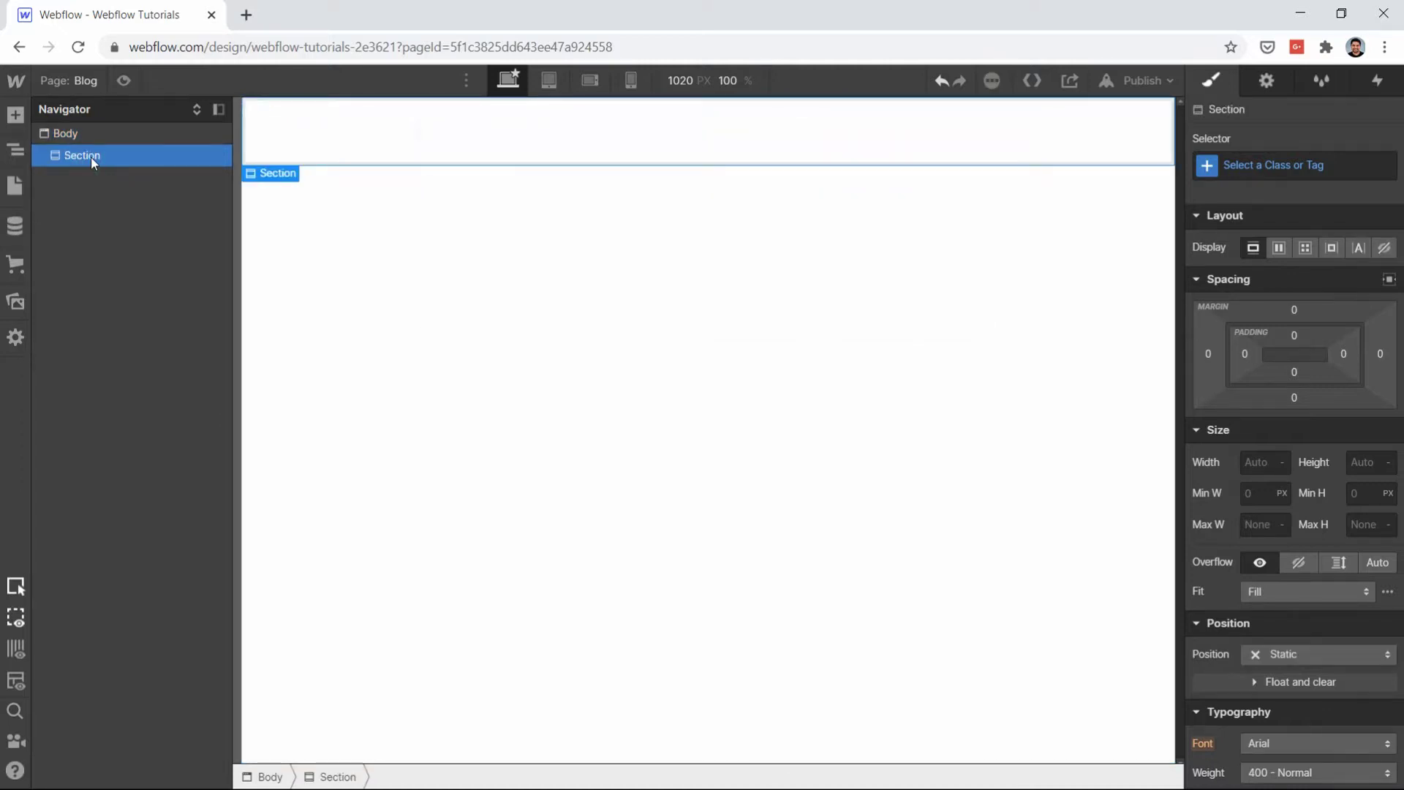
pyautogui.hotkey('ctrl', 'e')
pyautogui.write('cont')
pyautogui.press('Return')
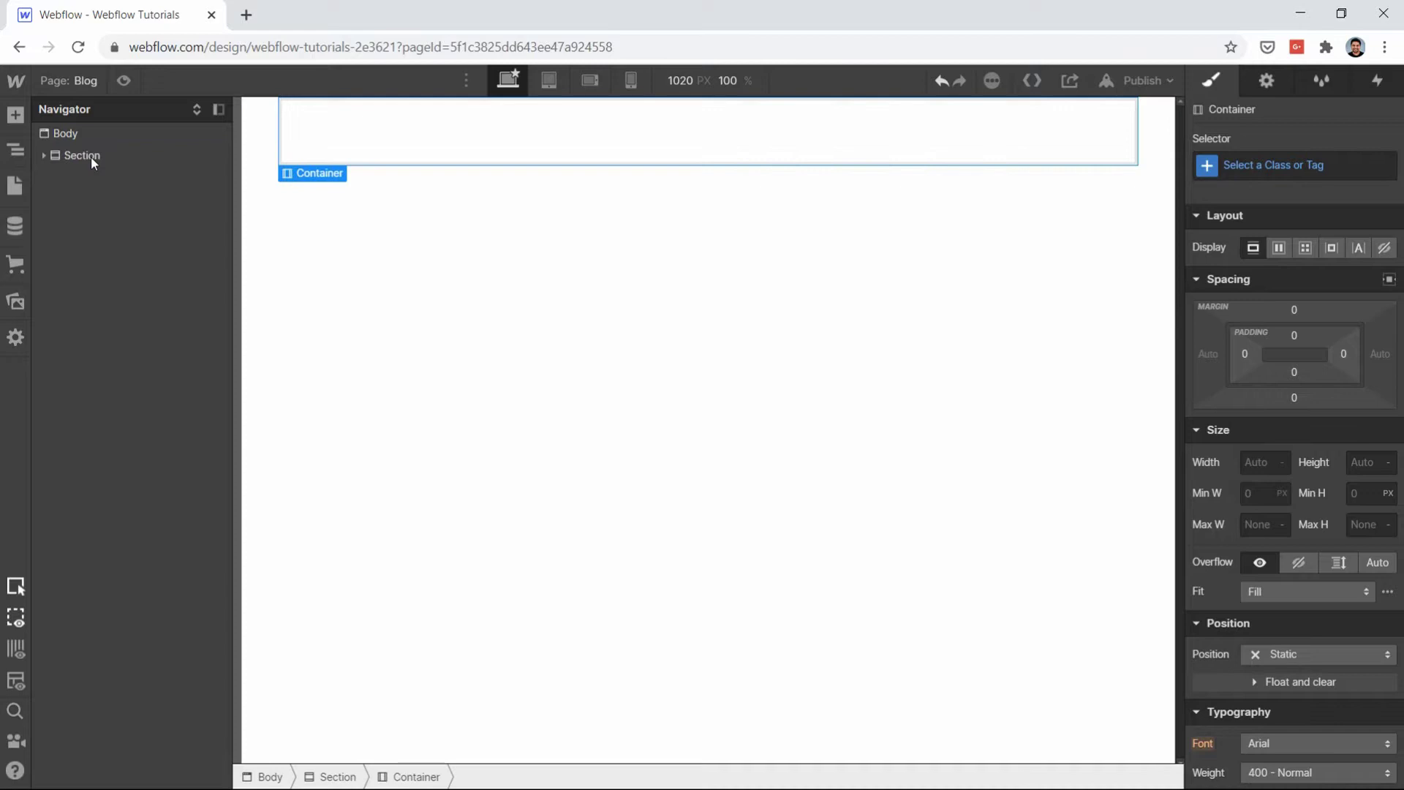
# Step: Add a CMS Collection List inside the section's container
pyautogui.click(45, 155)
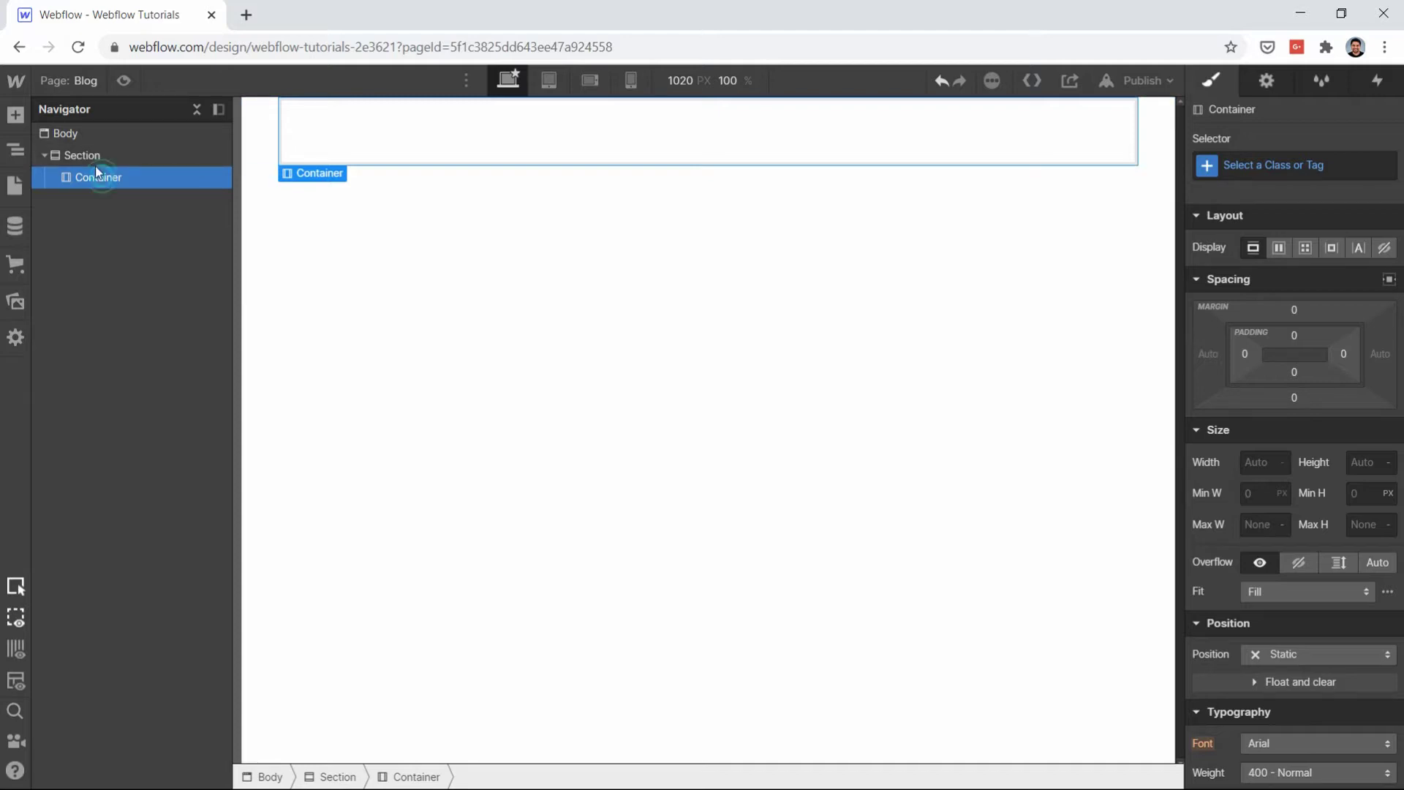
pyautogui.click(82, 154)
pyautogui.click(98, 176)
pyautogui.click(23, 117)
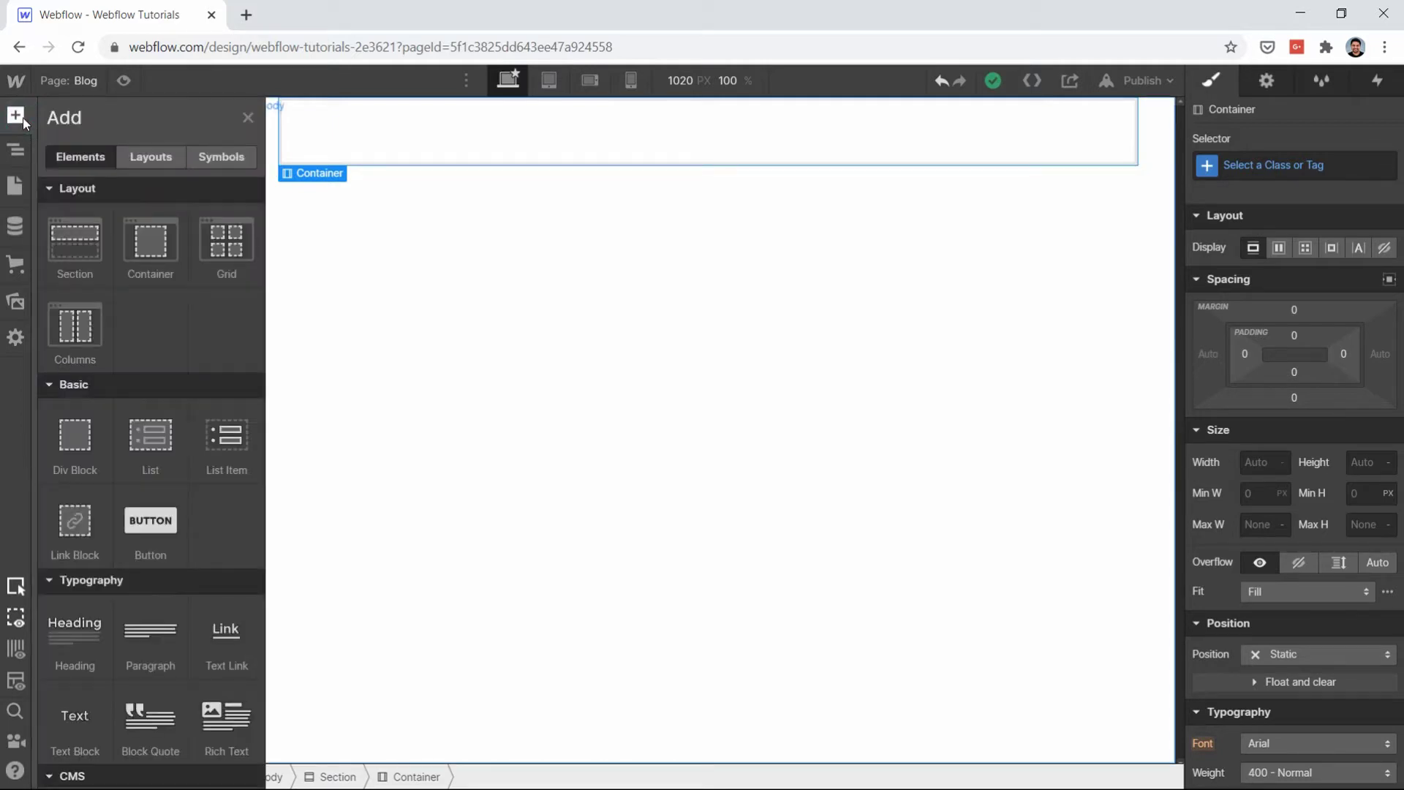
pyautogui.click(21, 119)
pyautogui.click(17, 122)
pyautogui.scroll(-3, 134, 304)
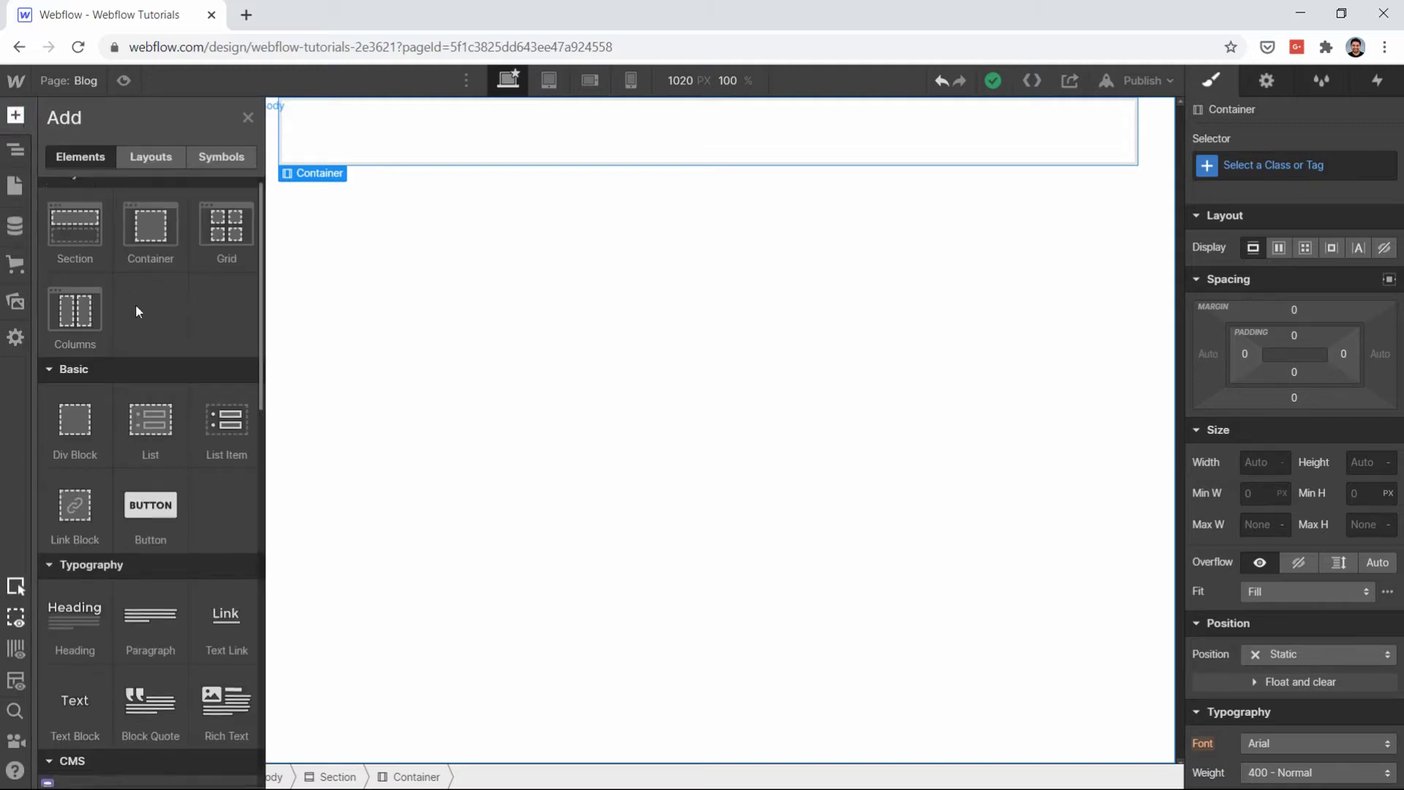
pyautogui.scroll(-2, 135, 305)
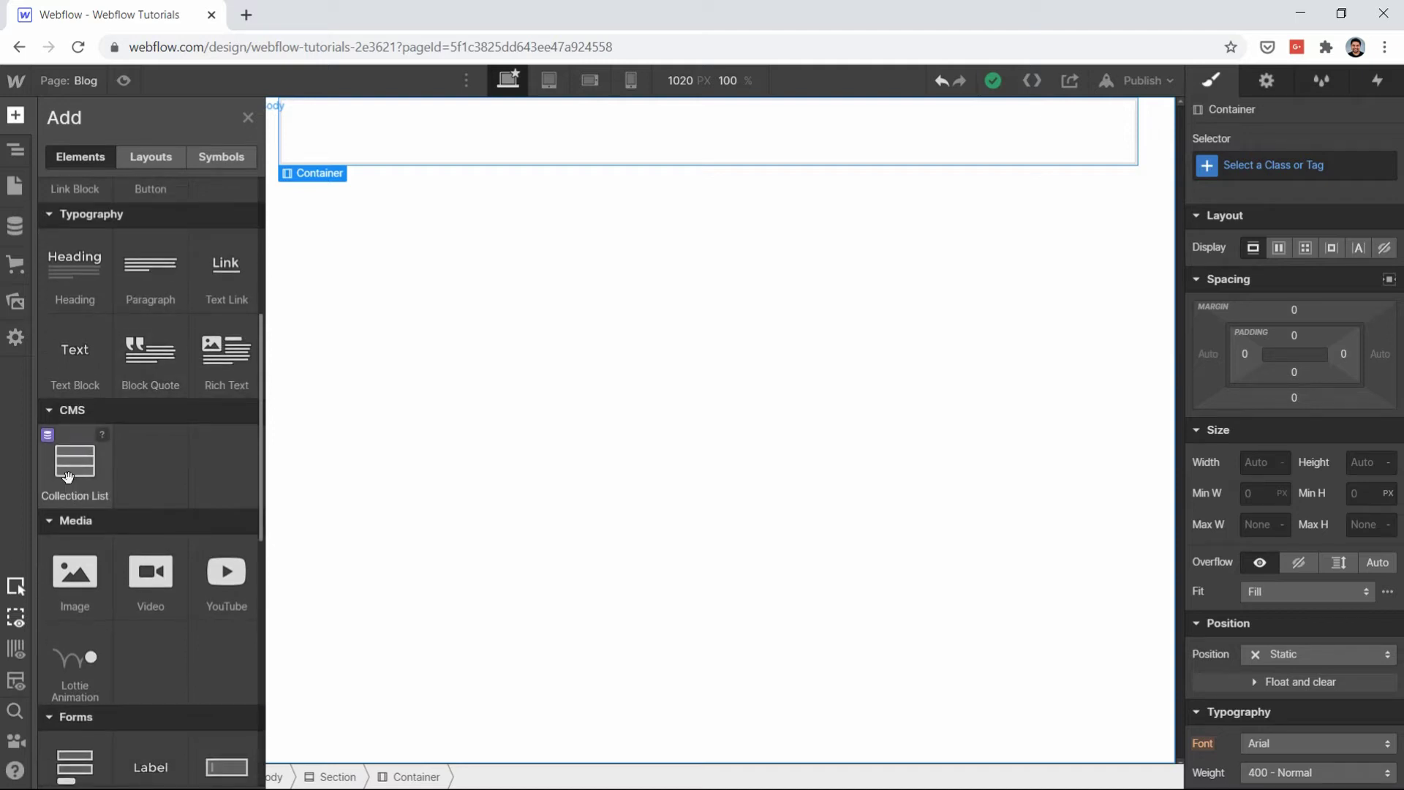
pyautogui.moveTo(71, 465); pyautogui.dragTo(573, 139)
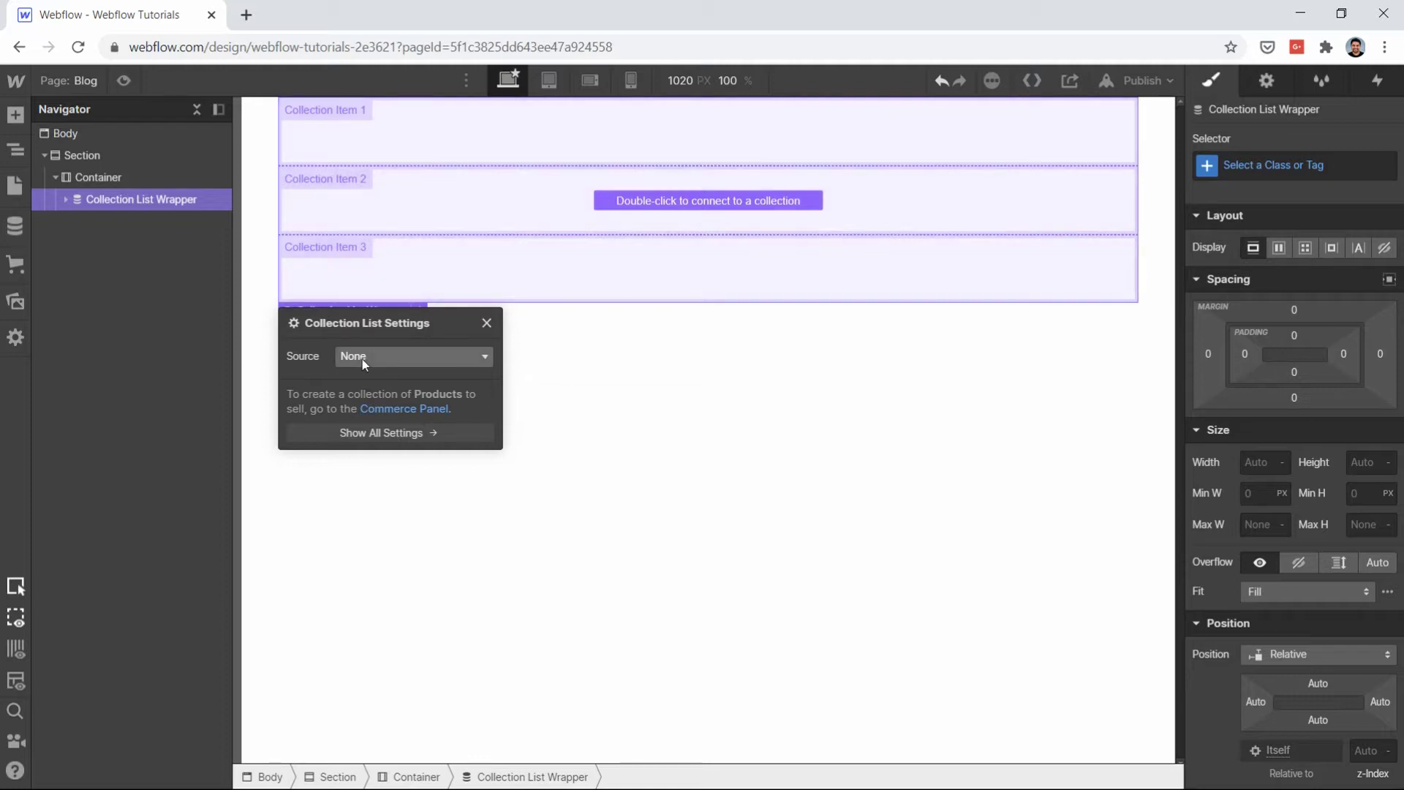
# Step: Connect the collection list to the Blog Posts collection as its source
pyautogui.click(362, 358)
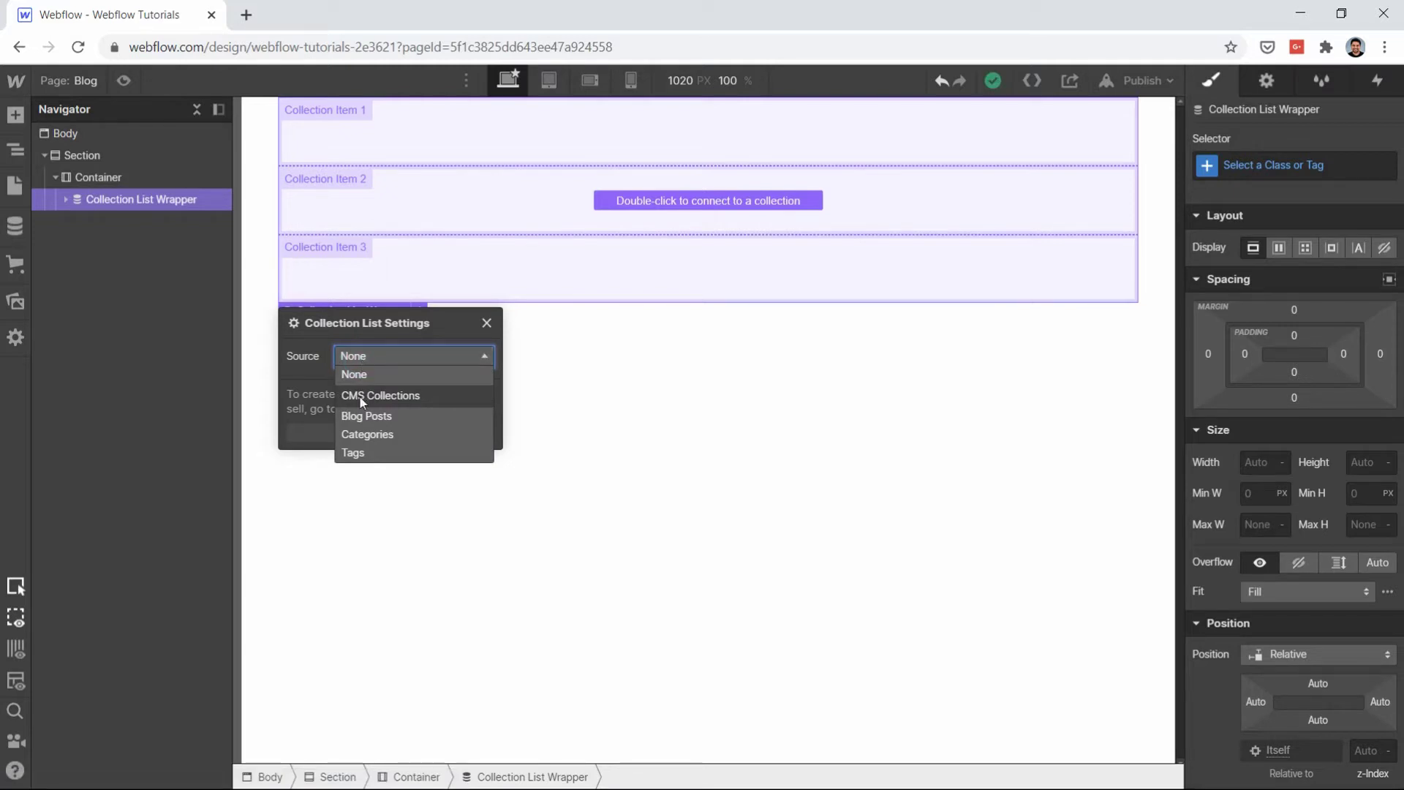
pyautogui.click(361, 415)
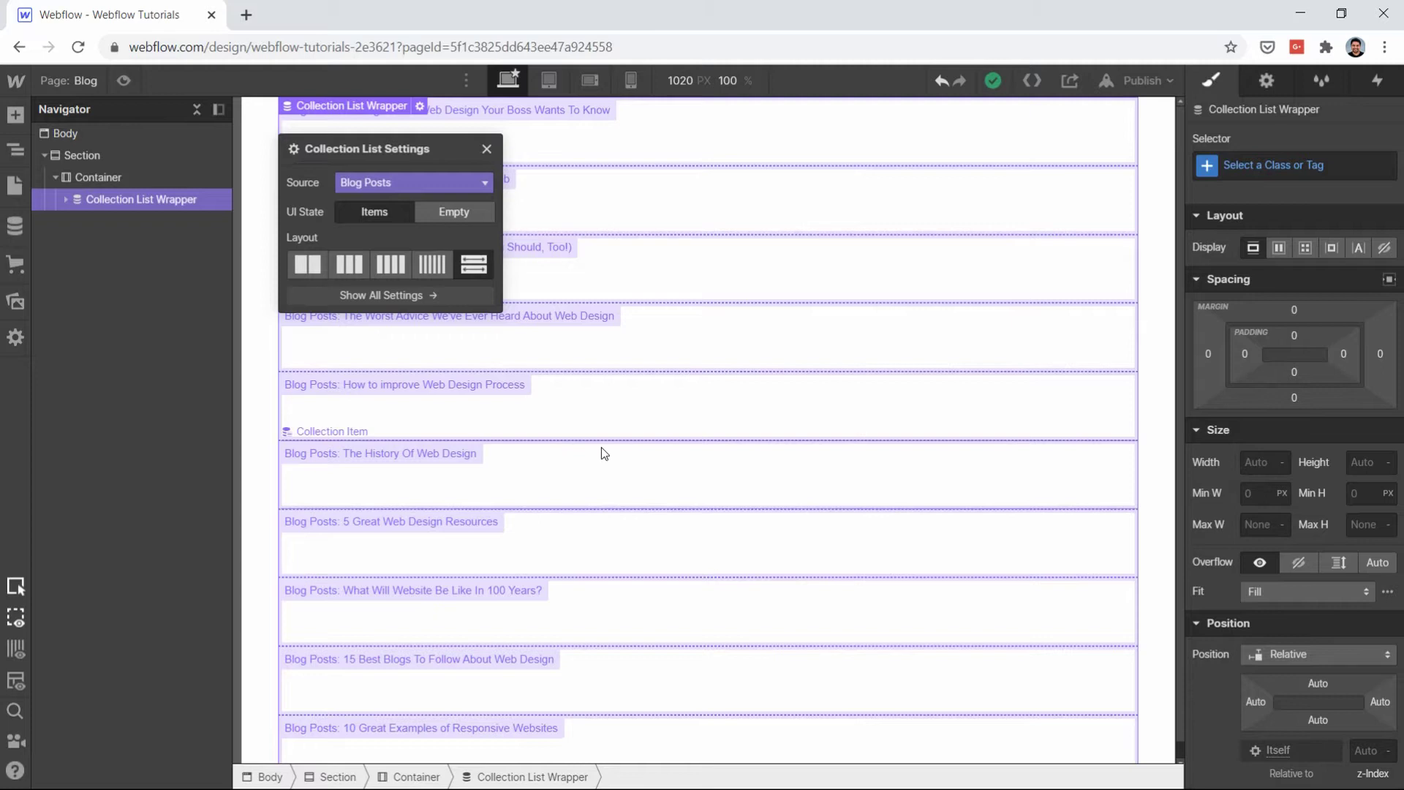
pyautogui.scroll(-1, 1021, 448)
pyautogui.scroll(1, 1026, 450)
# Step: Set the section's top and bottom padding to 100 px each
pyautogui.click(129, 151)
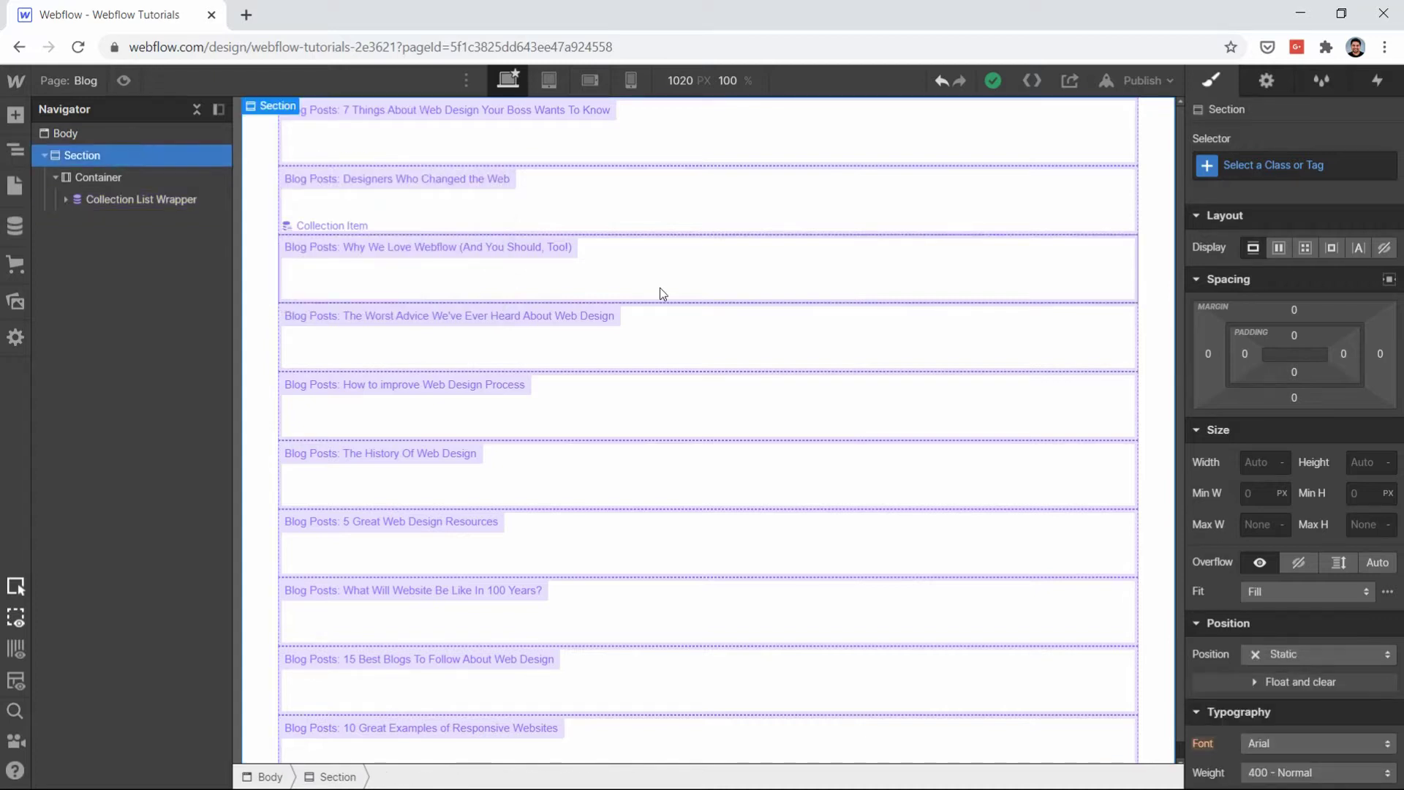
pyautogui.click(1293, 334)
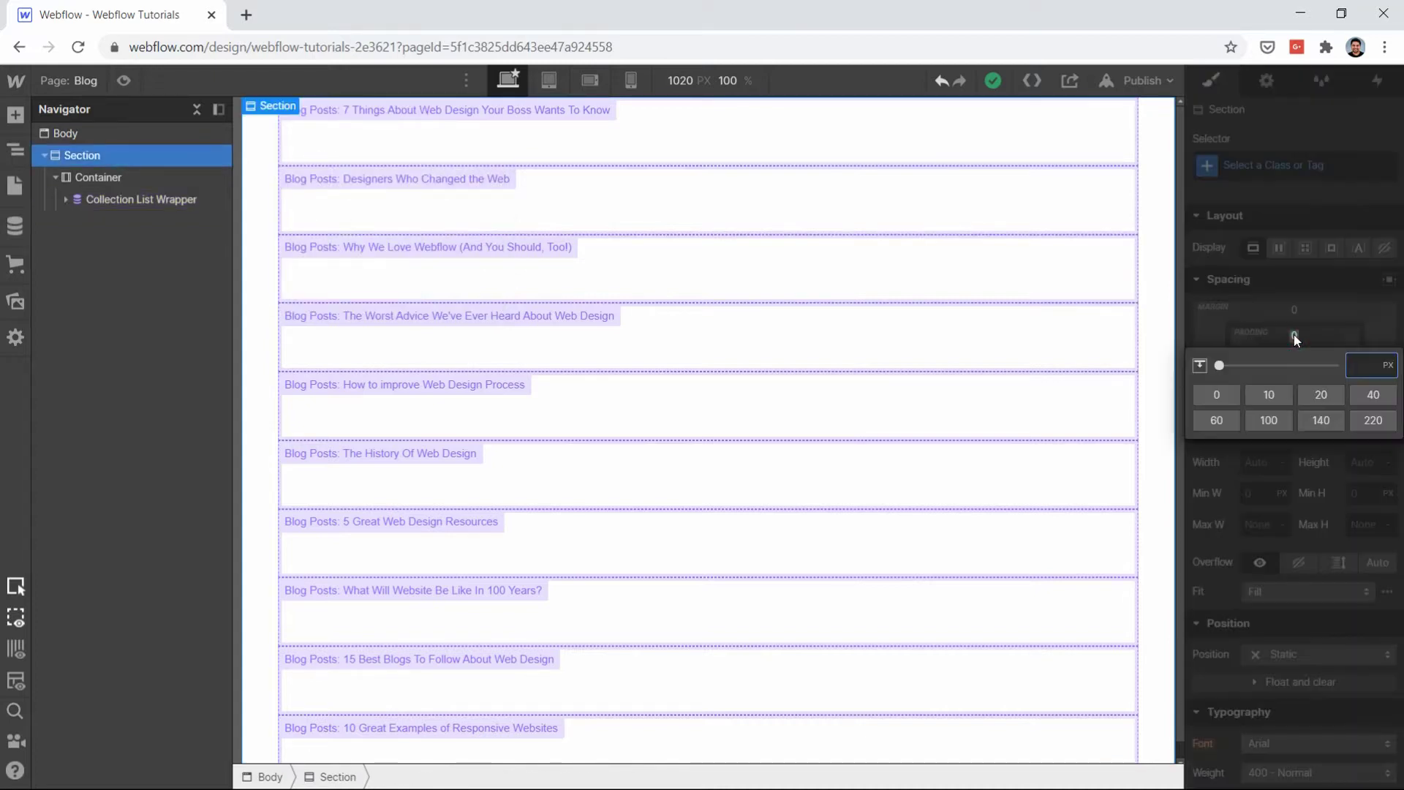
pyautogui.click(1271, 419)
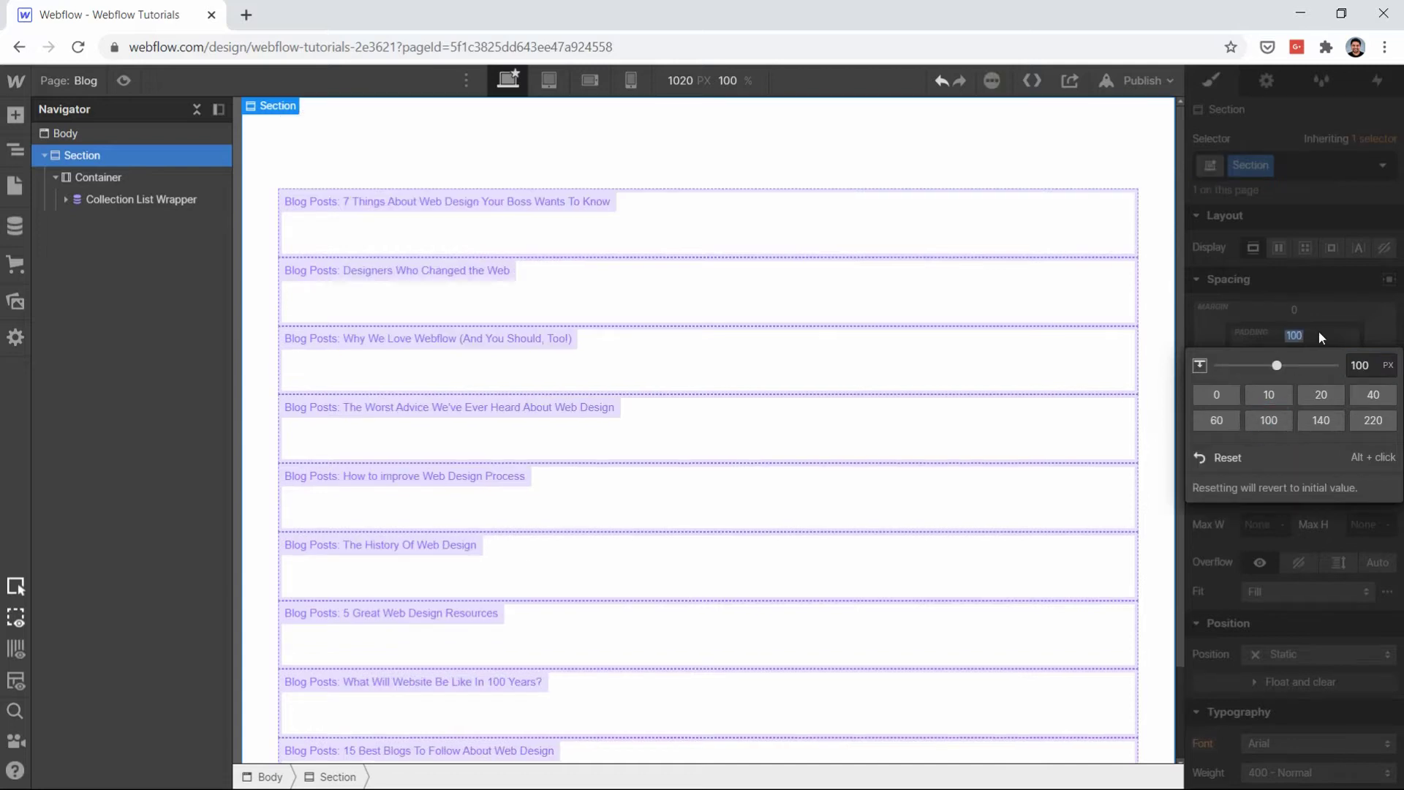
pyautogui.click(1293, 373)
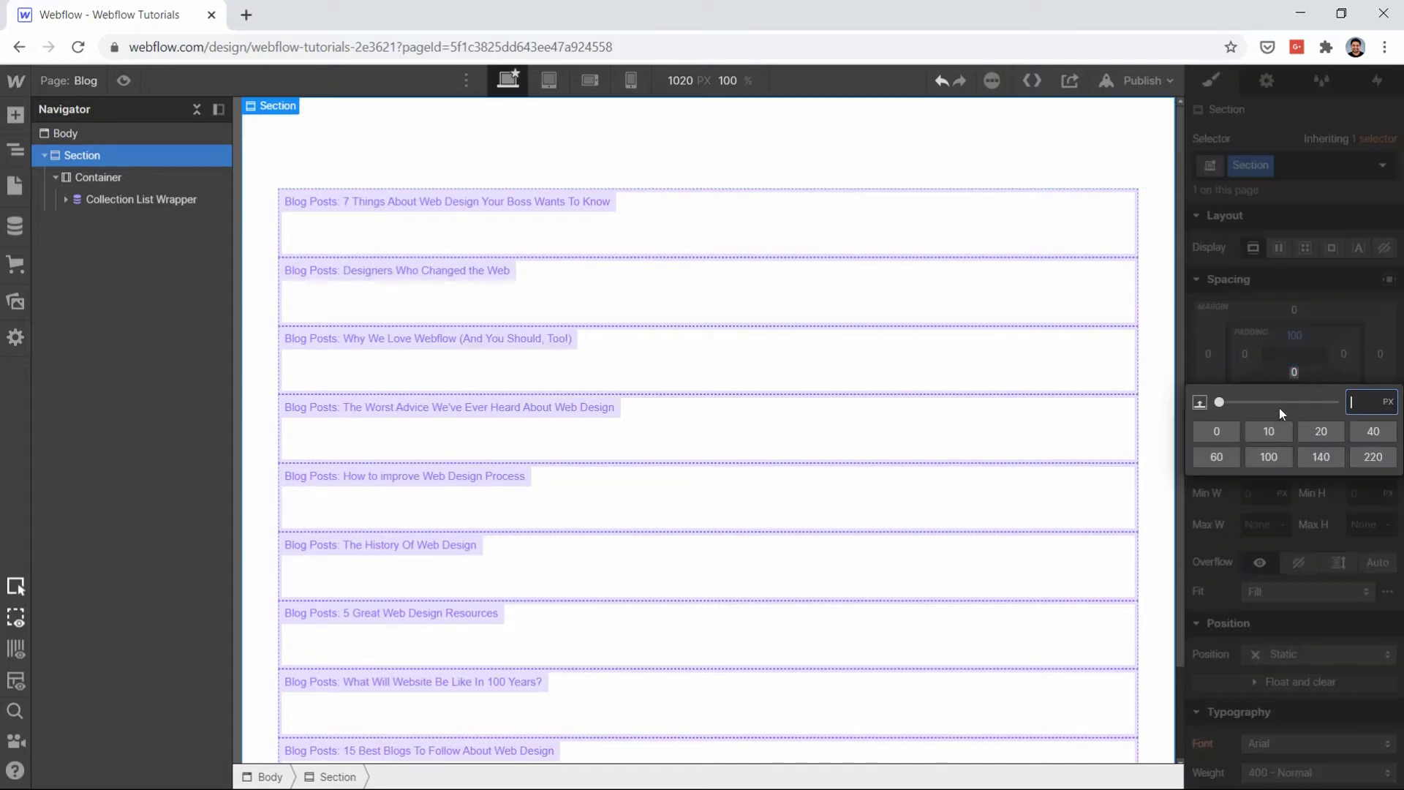
pyautogui.click(1269, 459)
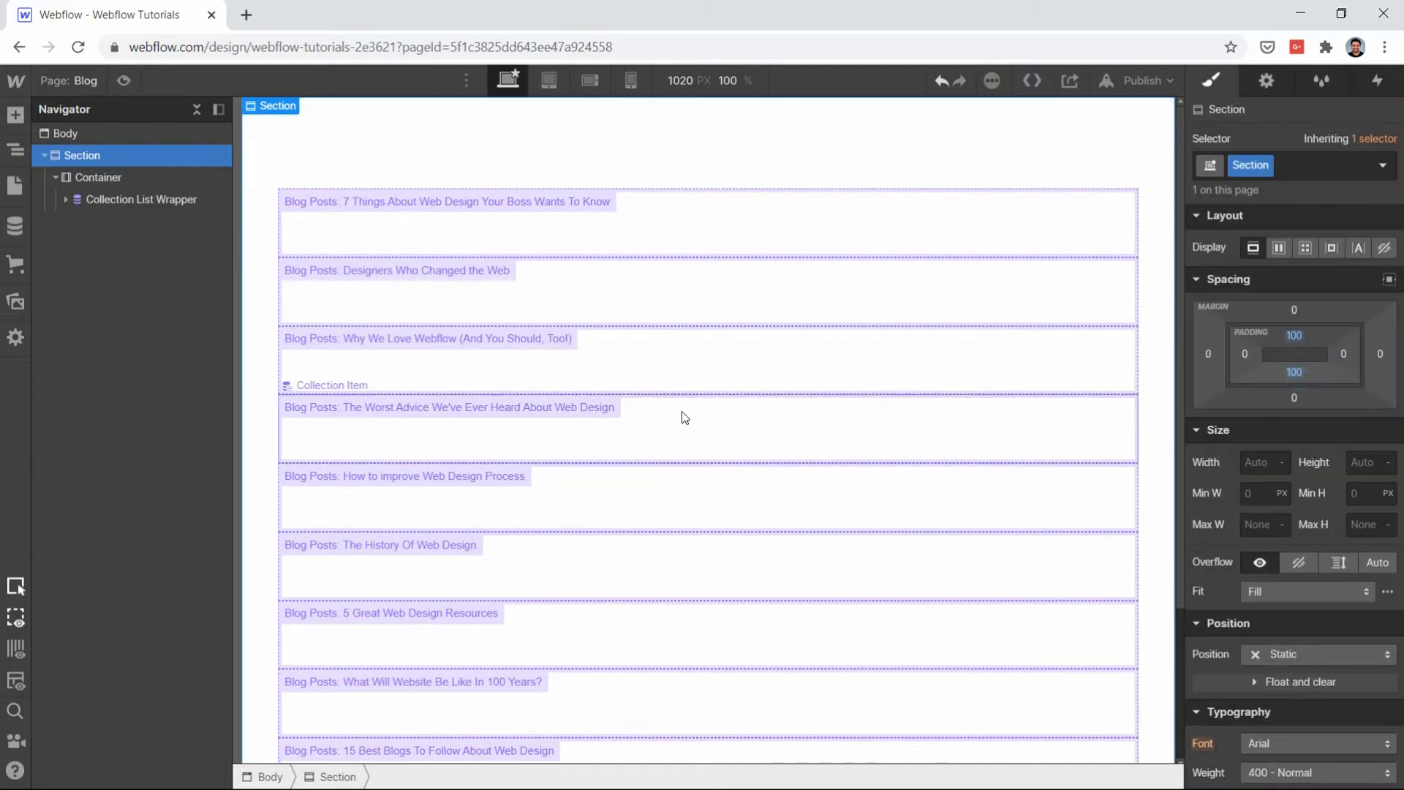
pyautogui.scroll(-3, 684, 414)
pyautogui.scroll(3, 683, 417)
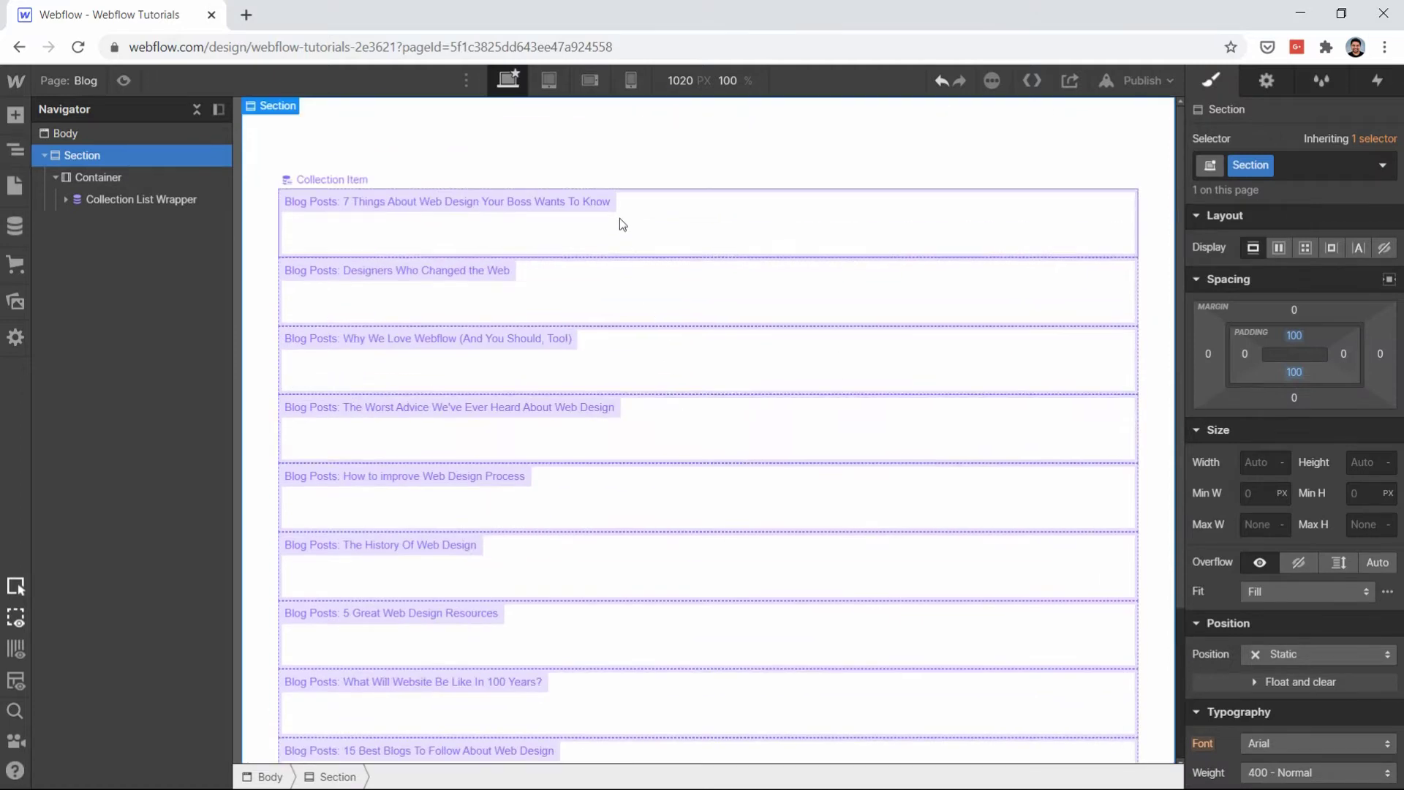
# Step: Examine the nested structure of the collection list: its wrapper, the list and the collection item
pyautogui.click(634, 243)
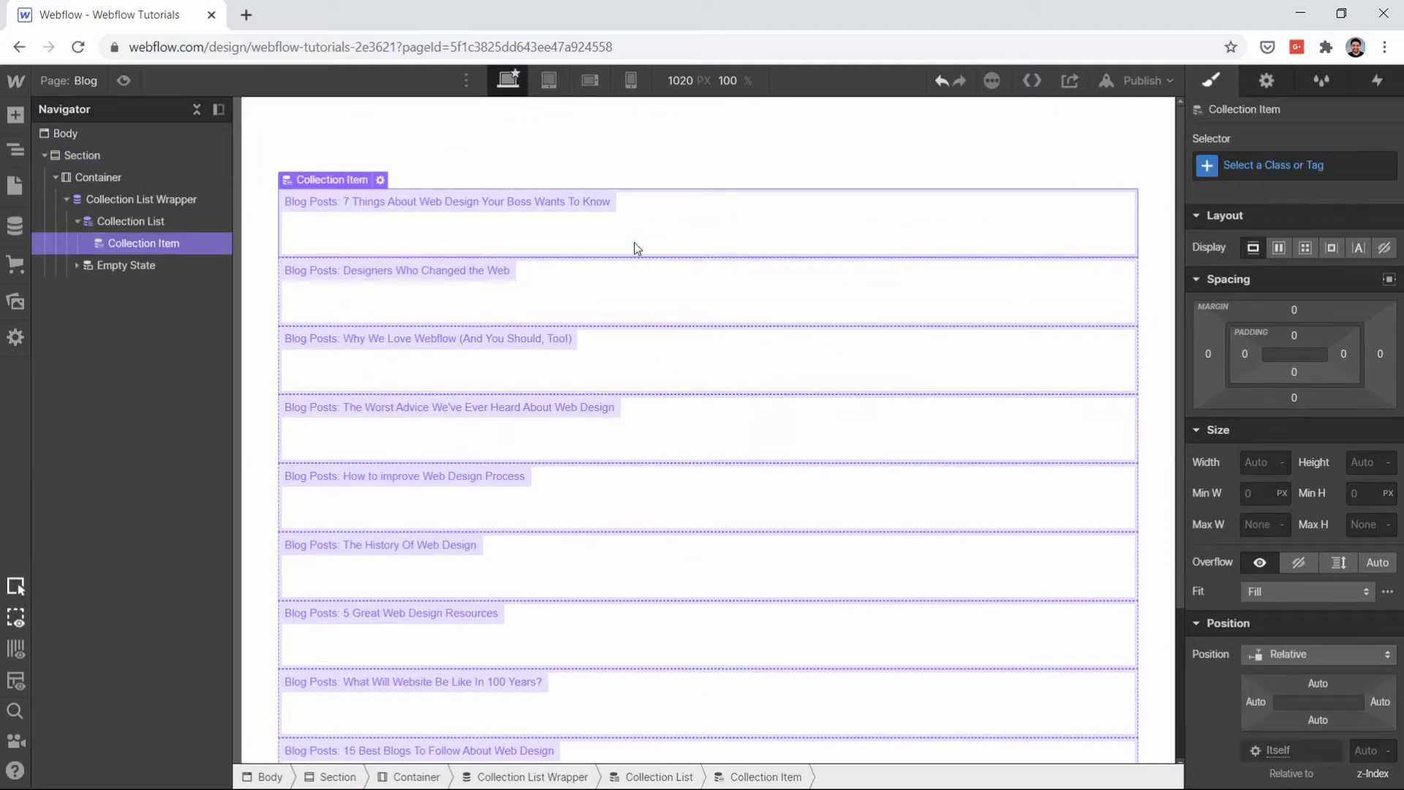
pyautogui.click(157, 206)
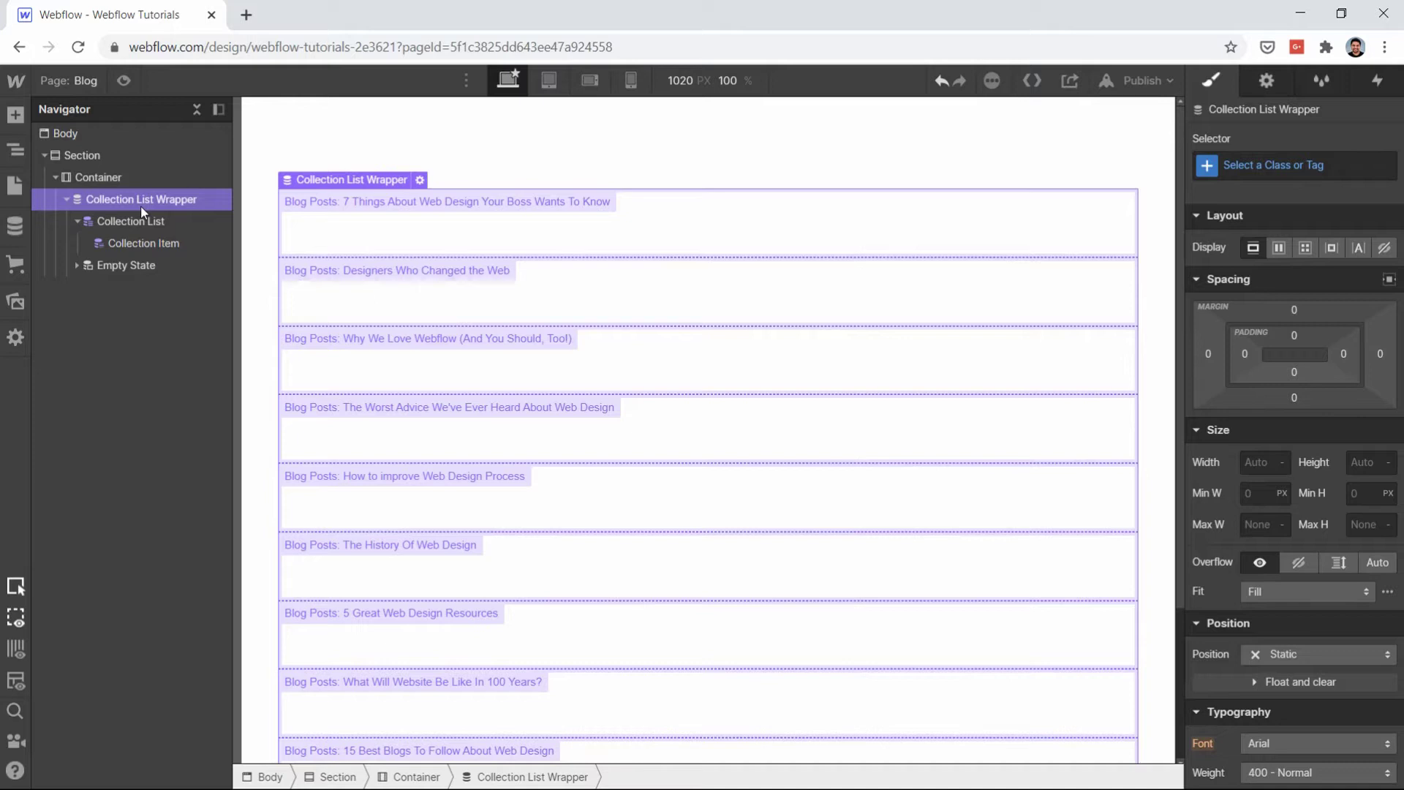
pyautogui.click(127, 219)
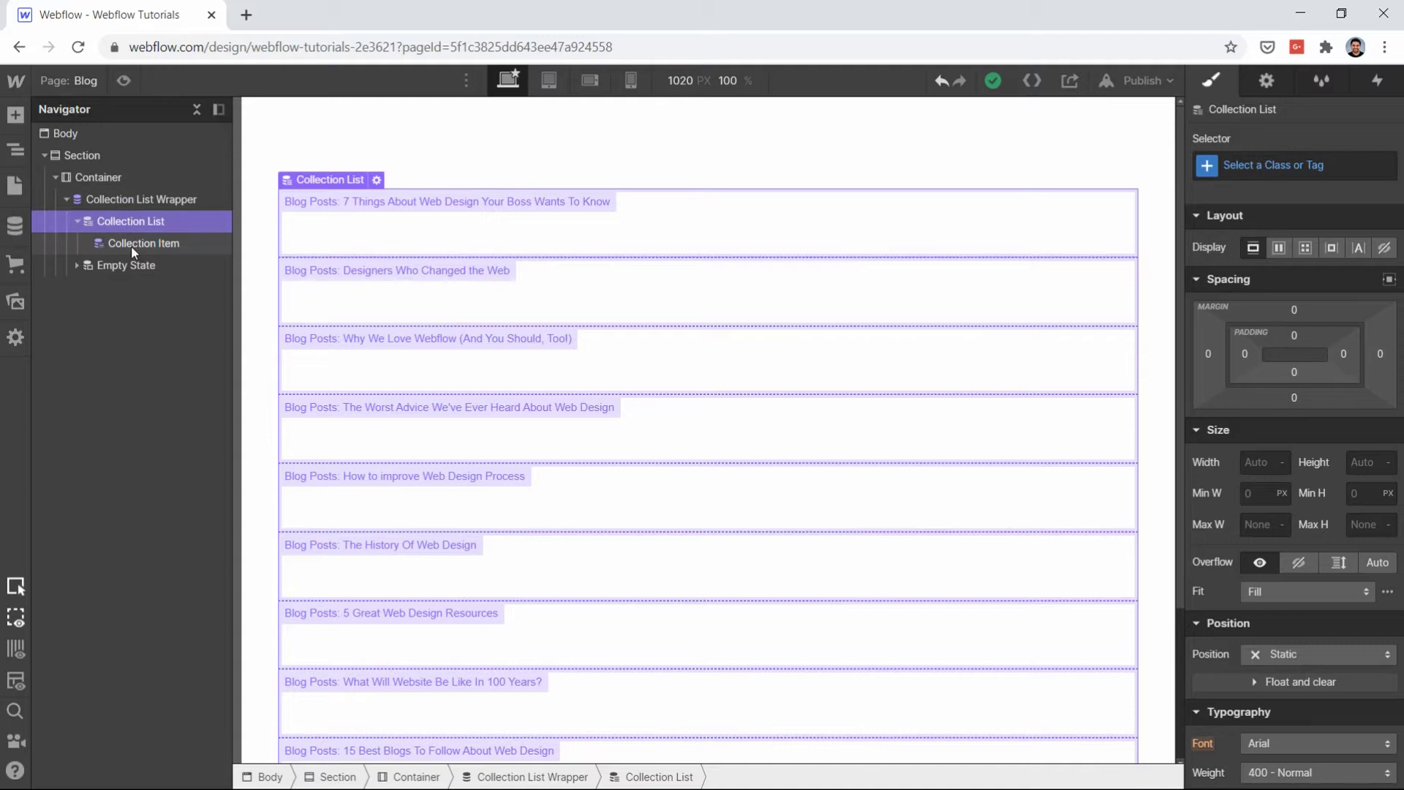
pyautogui.click(131, 247)
pyautogui.click(515, 228)
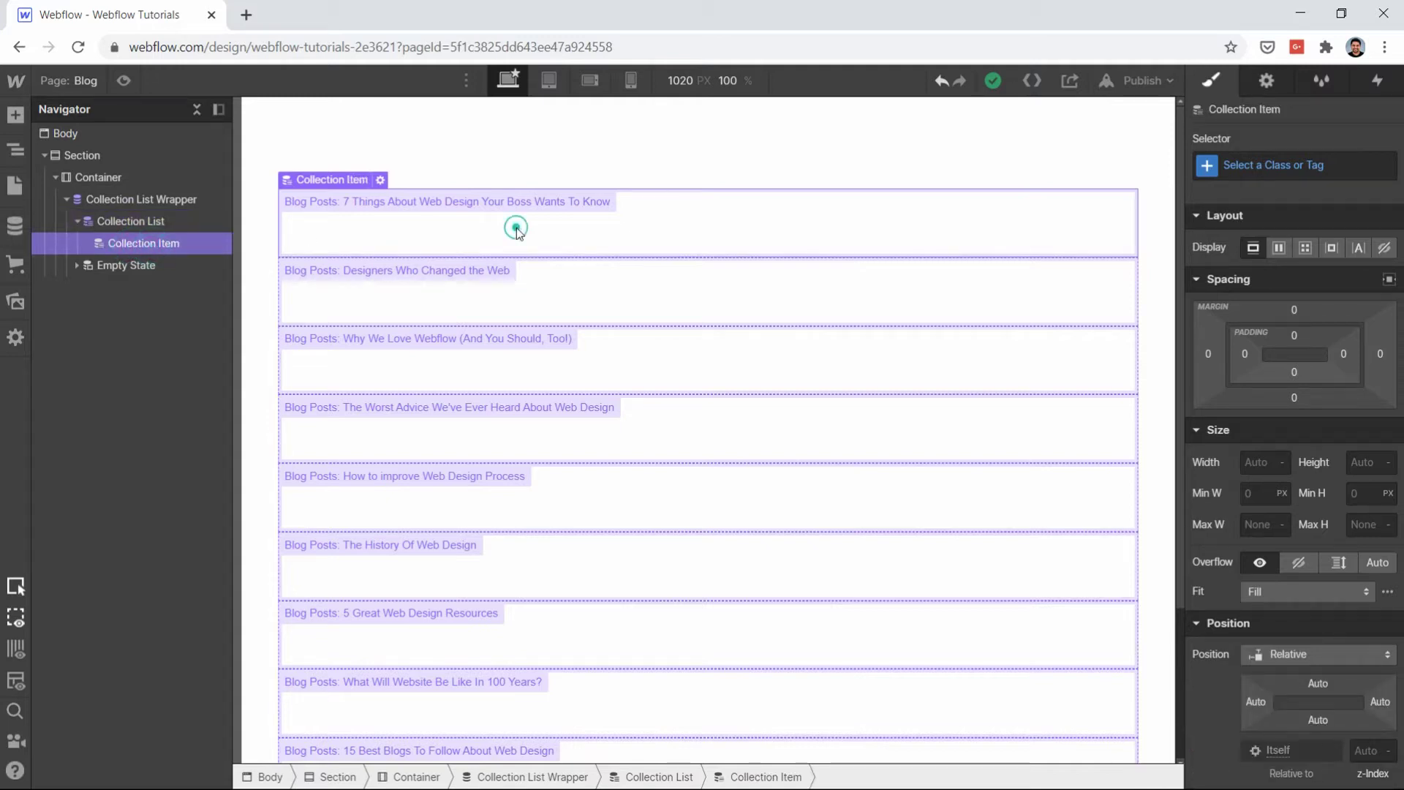
pyautogui.click(143, 224)
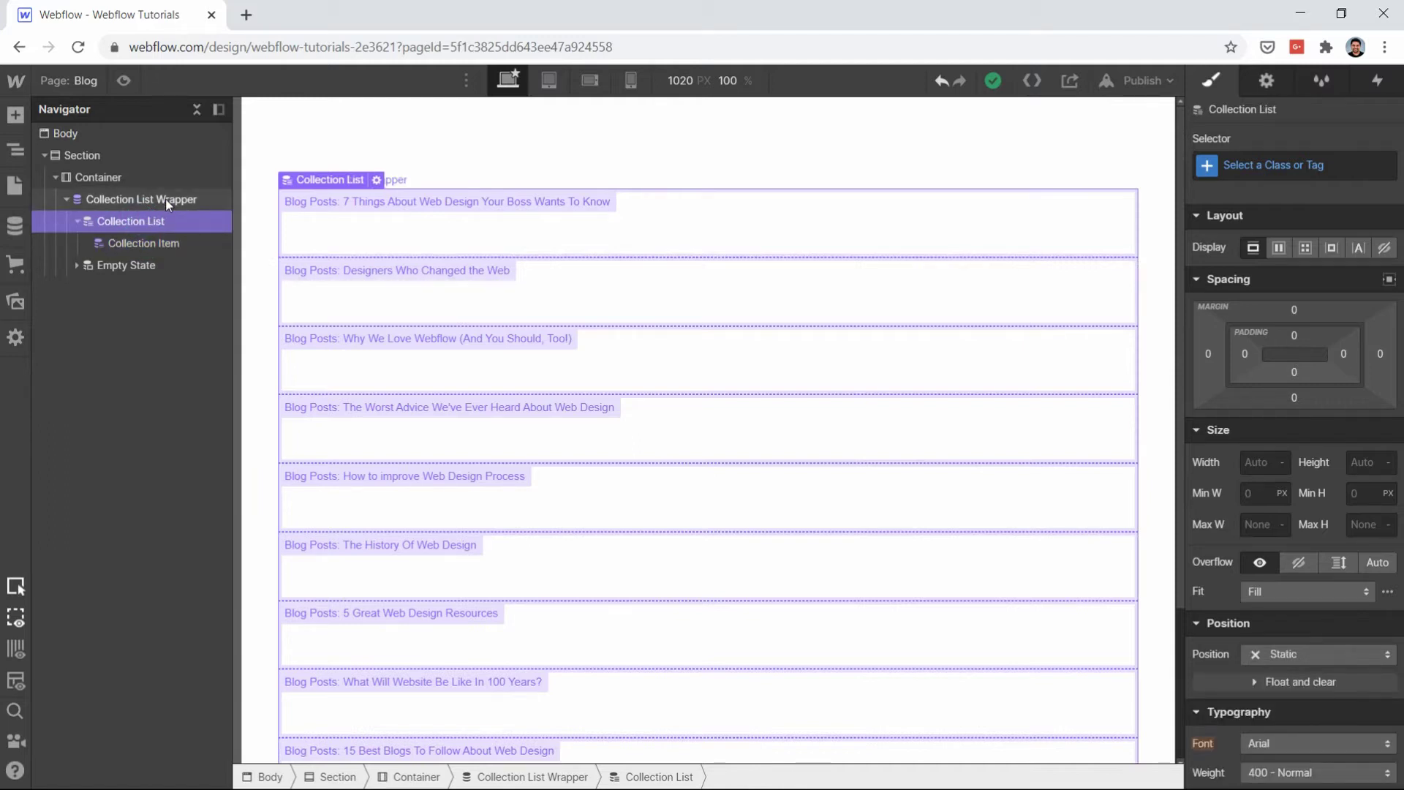
# Step: Set the Collection List Wrapper's layout to two columns
pyautogui.click(166, 199)
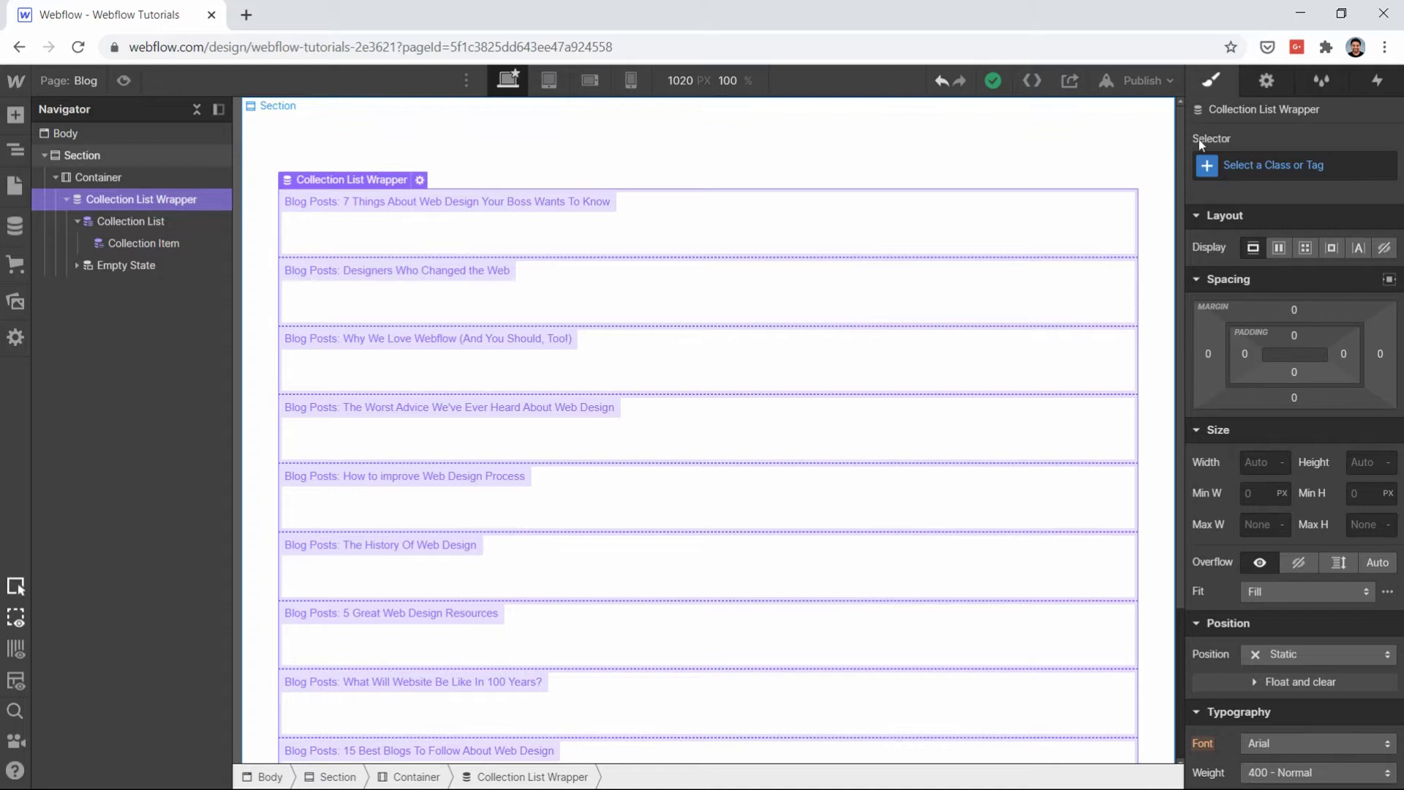
pyautogui.click(1271, 90)
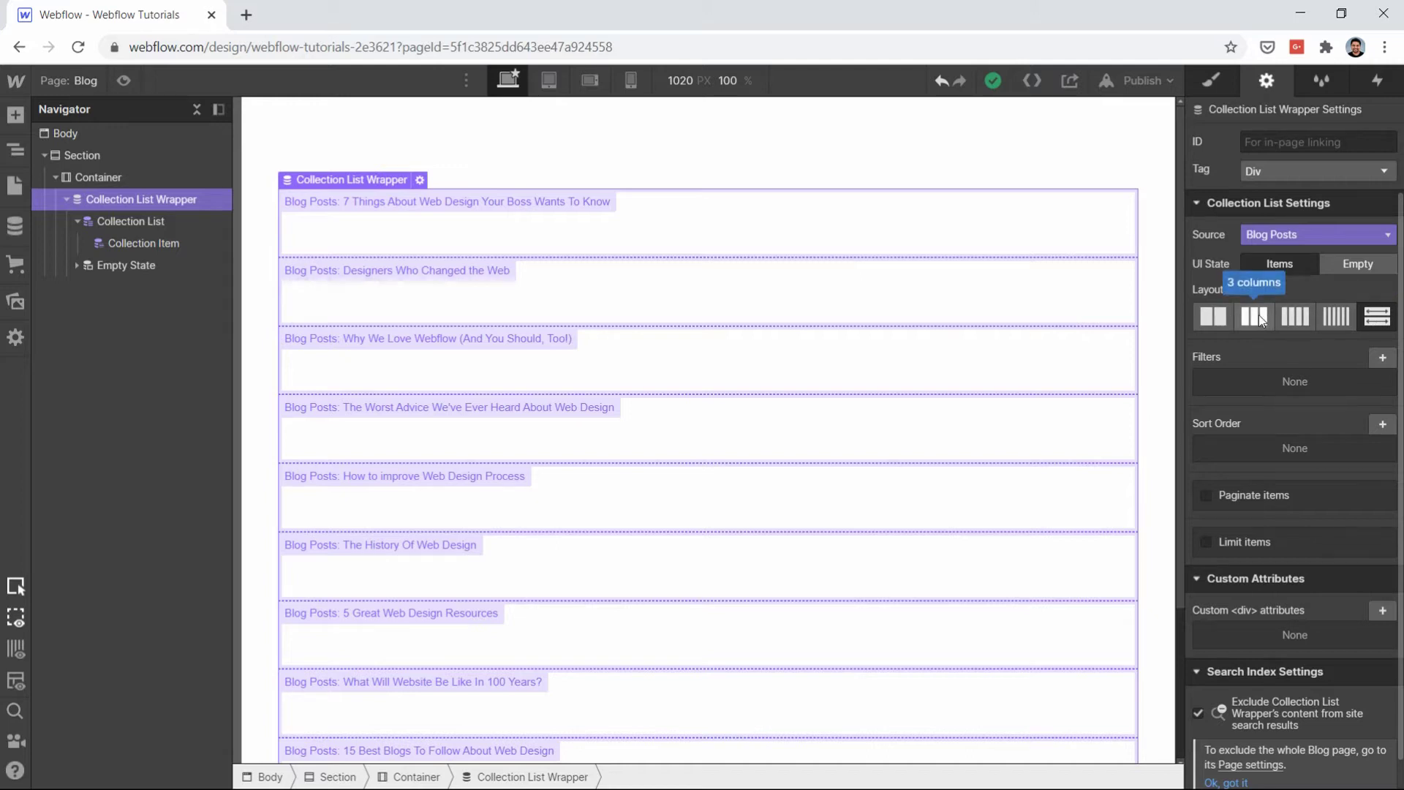
pyautogui.click(1214, 317)
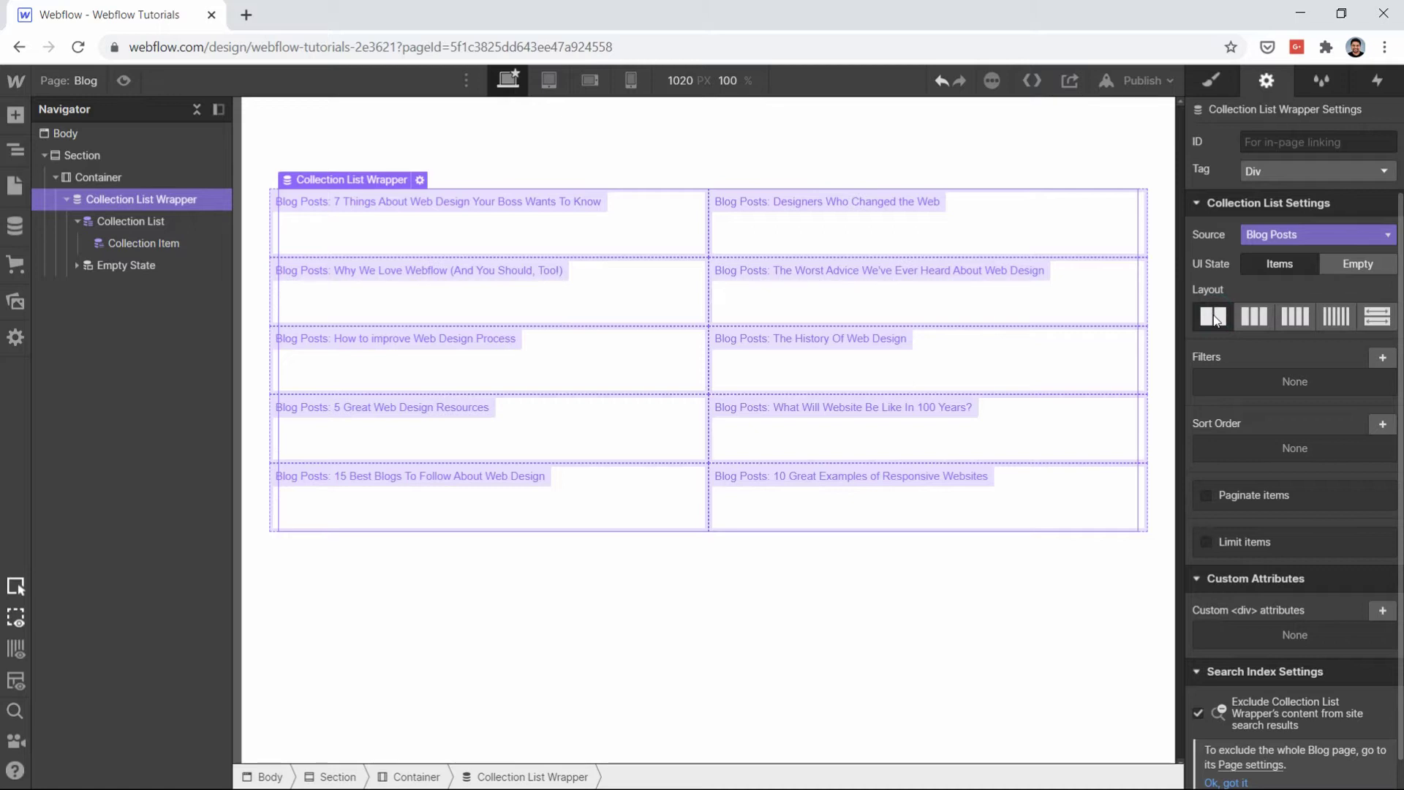
# Step: Add a Link Block inside the collection item
pyautogui.click(151, 244)
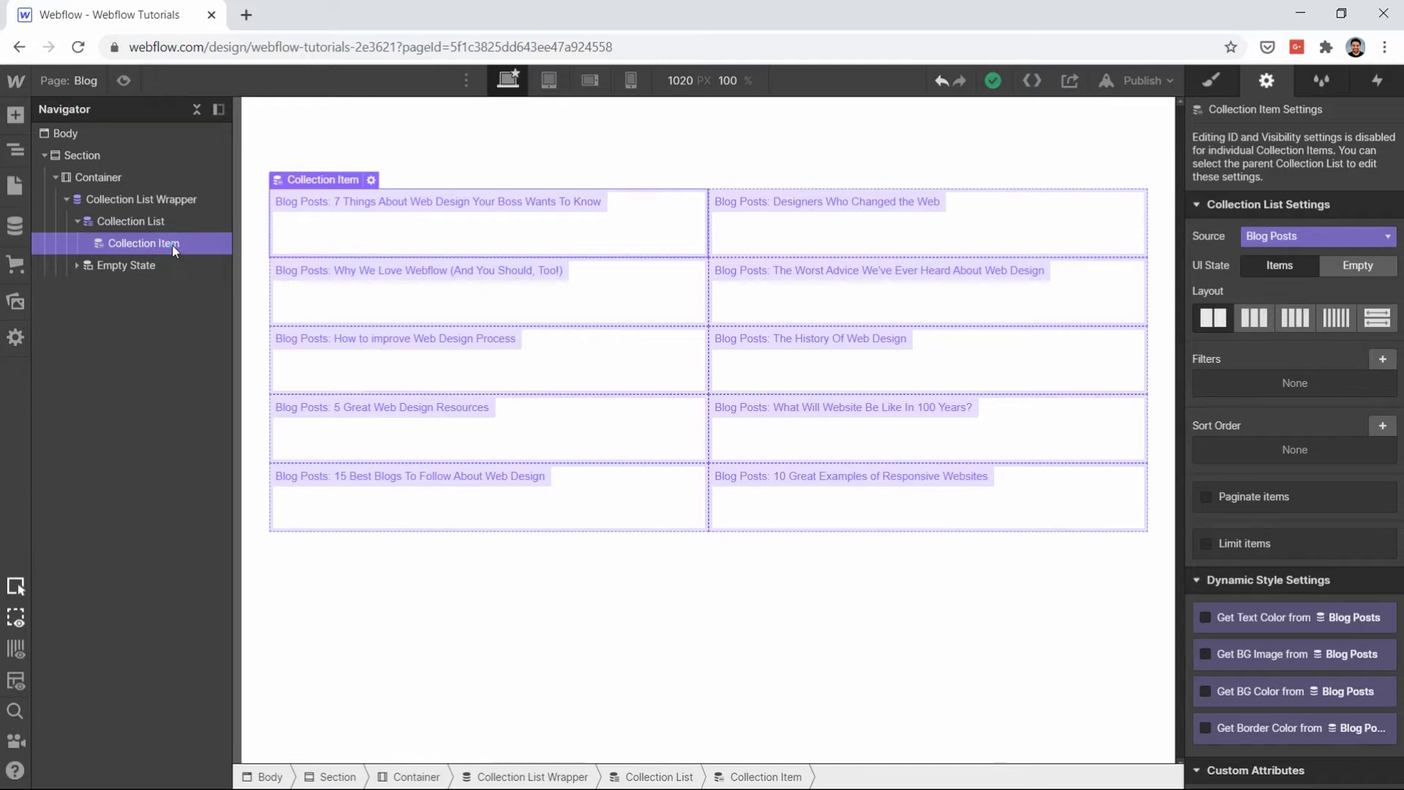
pyautogui.hotkey('ctrl', 'e')
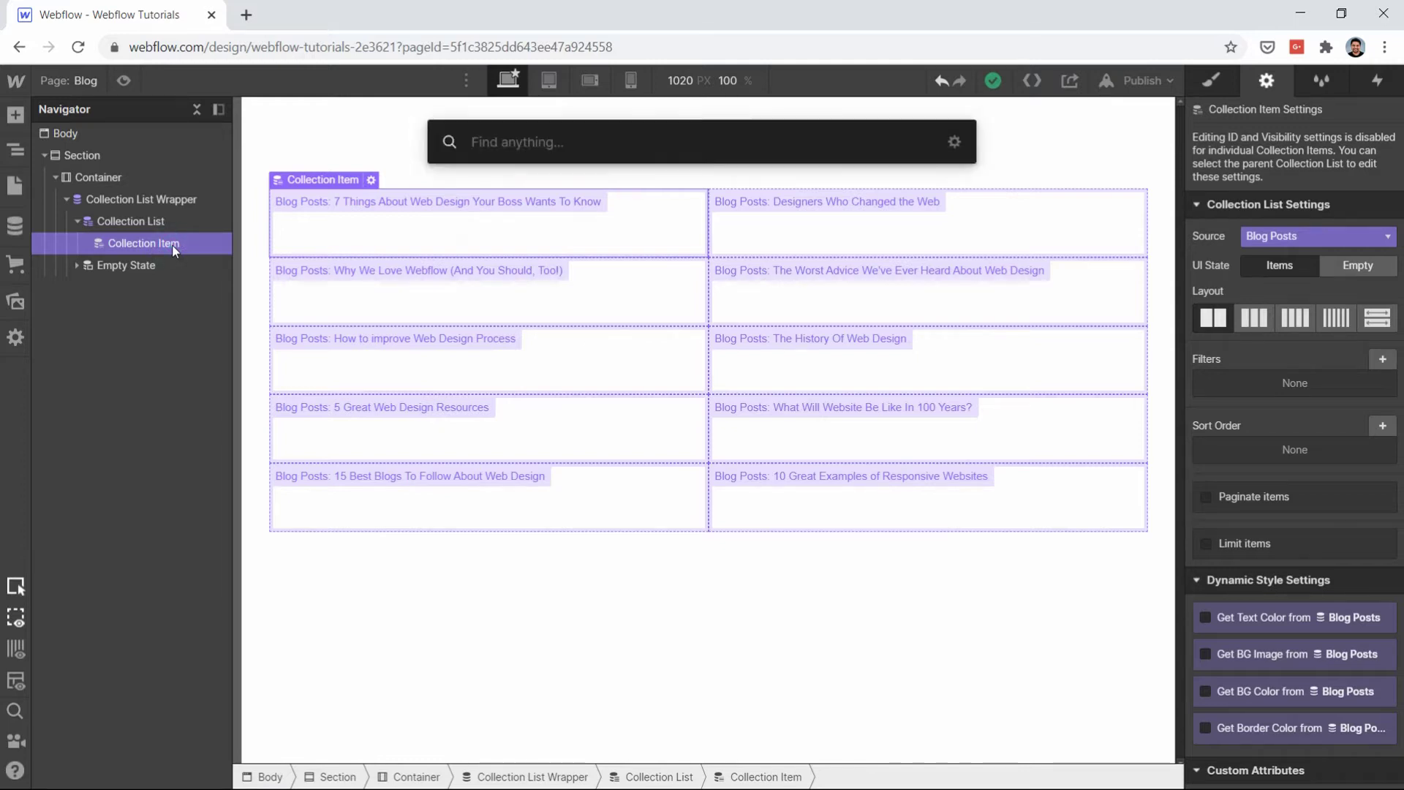
pyautogui.write('link')
pyautogui.press('Return')
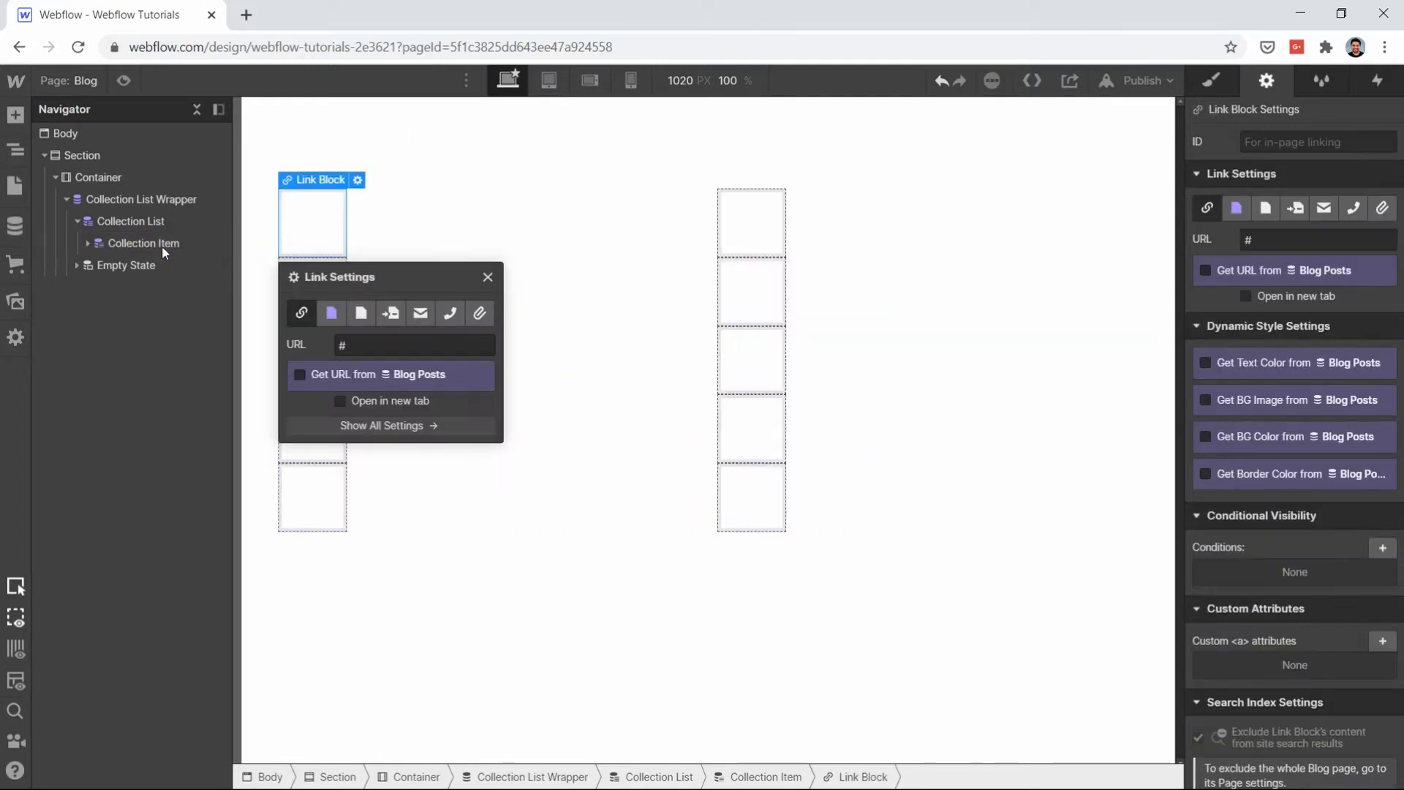
# Step: Add an Image element inside the Link Block of the collection item
pyautogui.click(87, 244)
pyautogui.click(133, 266)
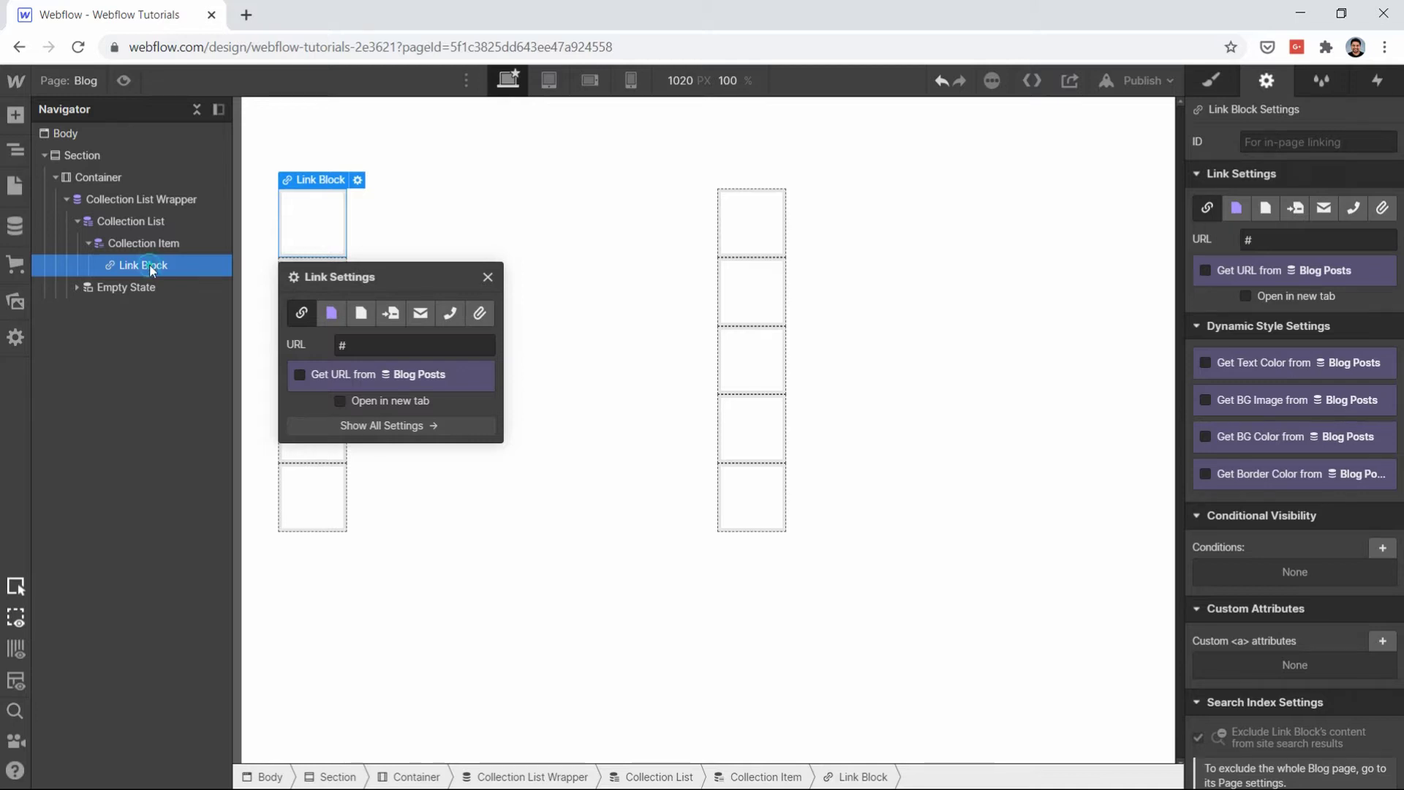
pyautogui.click(175, 263)
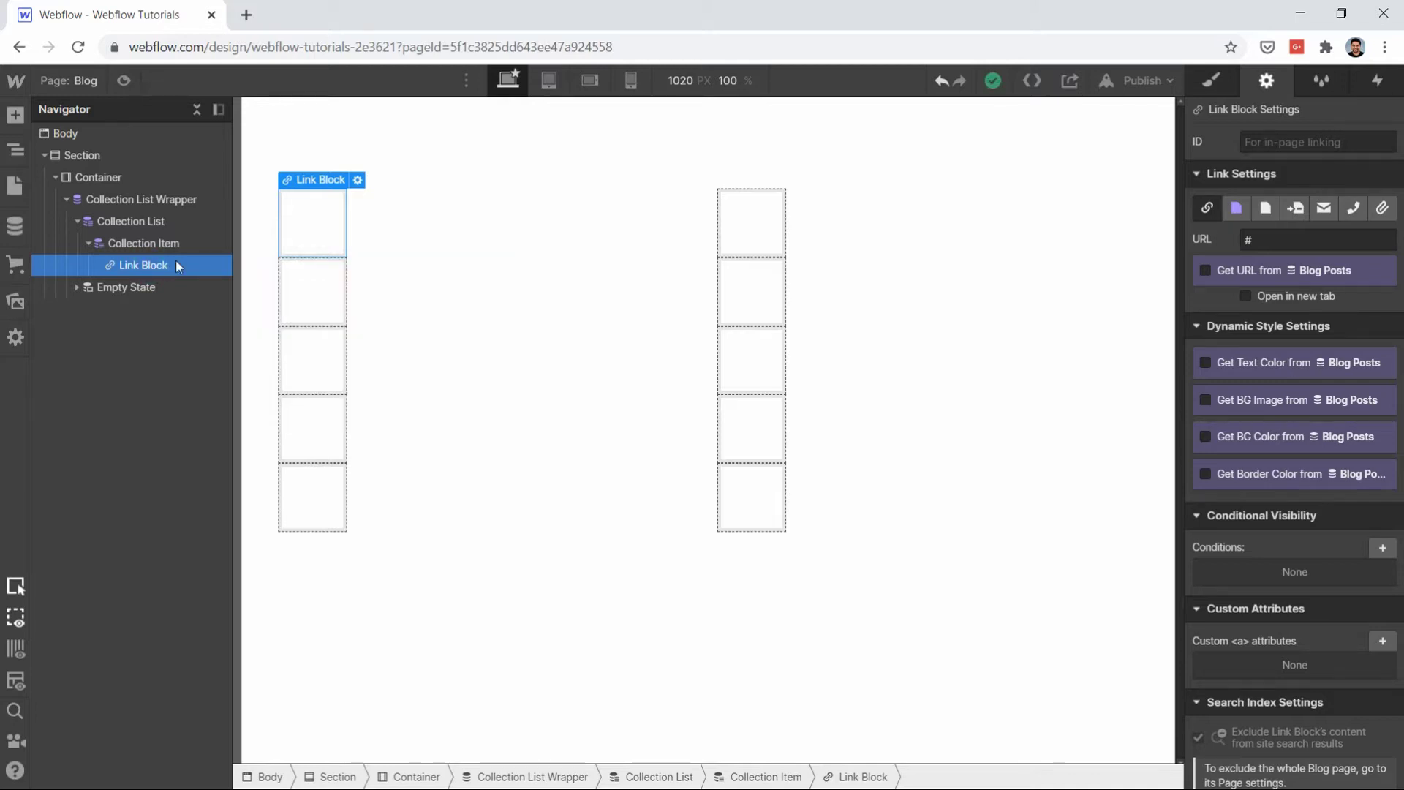
pyautogui.click(151, 268)
pyautogui.hotkey('ctrl', 'e')
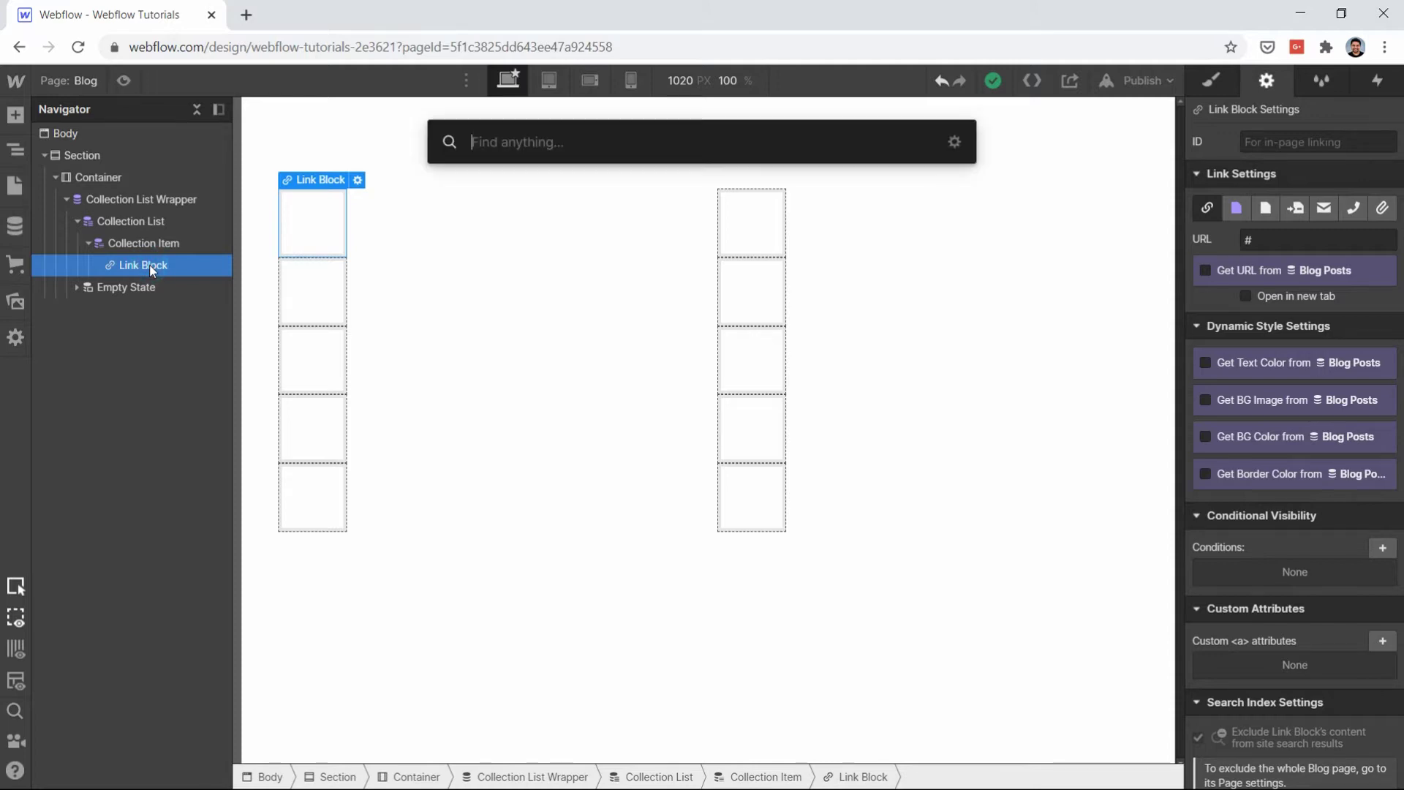
pyautogui.write('image')
pyautogui.press('Return')
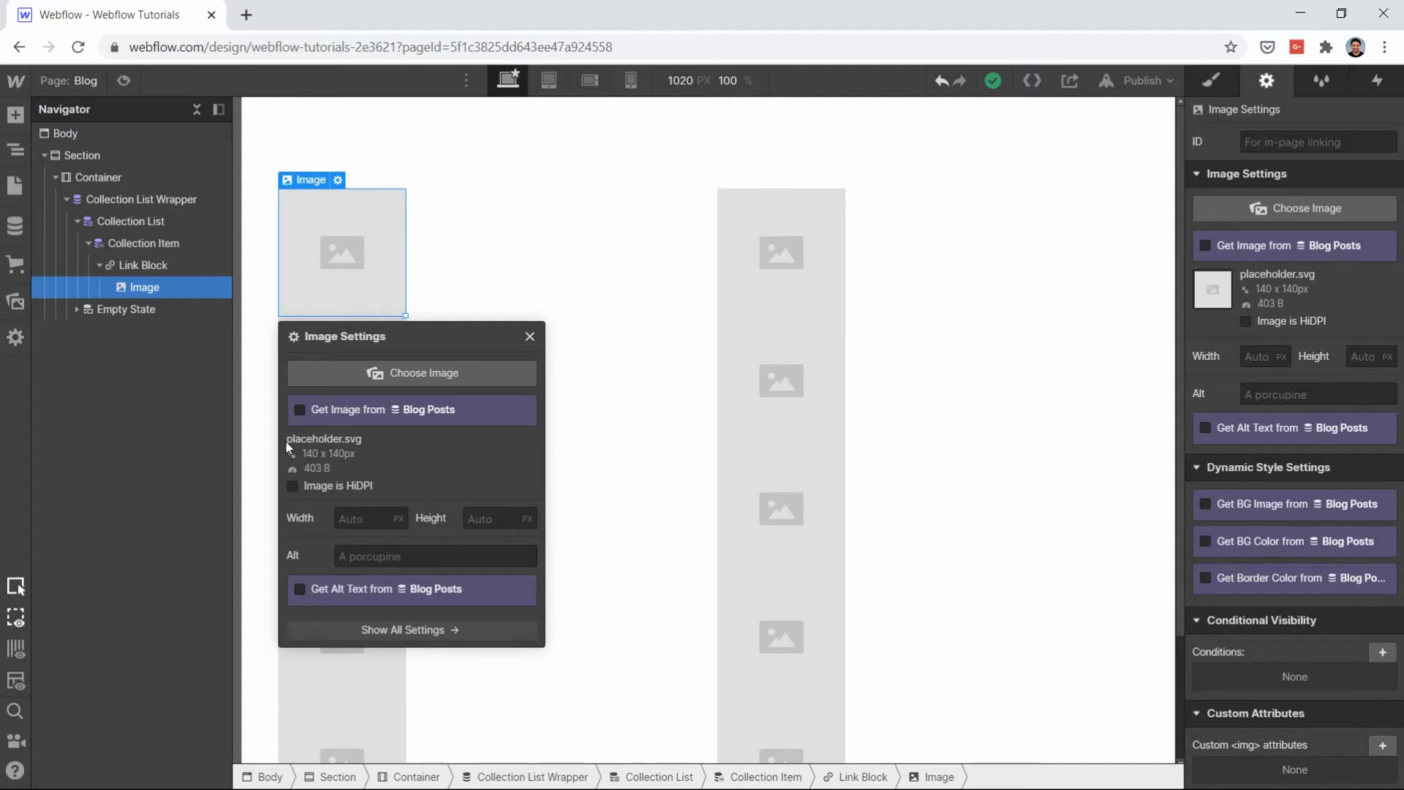
# Step: Review the fields of the blog post "7 Things About Web Design Your Boss Wants To Know" in the CMS, then return to the page
pyautogui.click(15, 229)
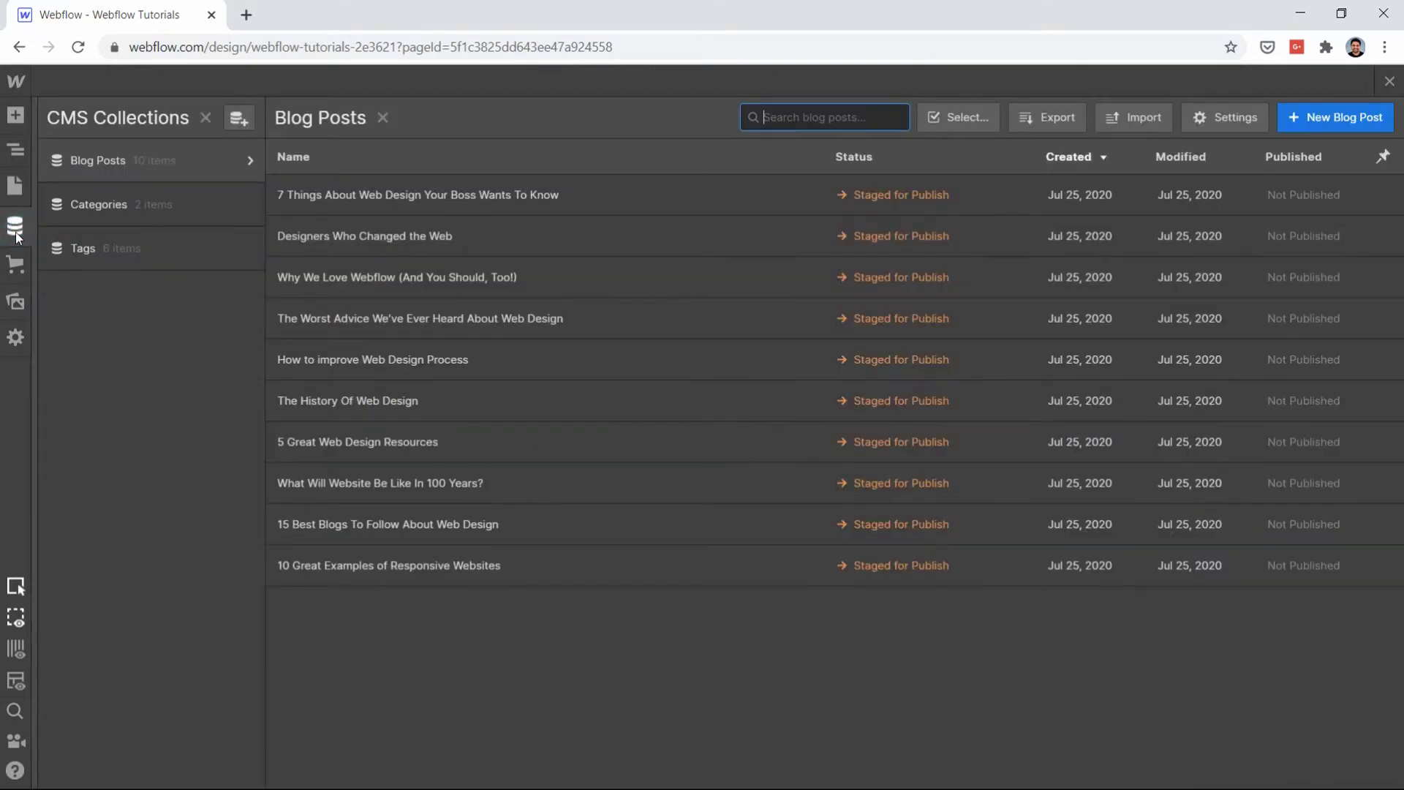
pyautogui.click(311, 204)
pyautogui.scroll(-5, 858, 473)
pyautogui.scroll(5, 819, 472)
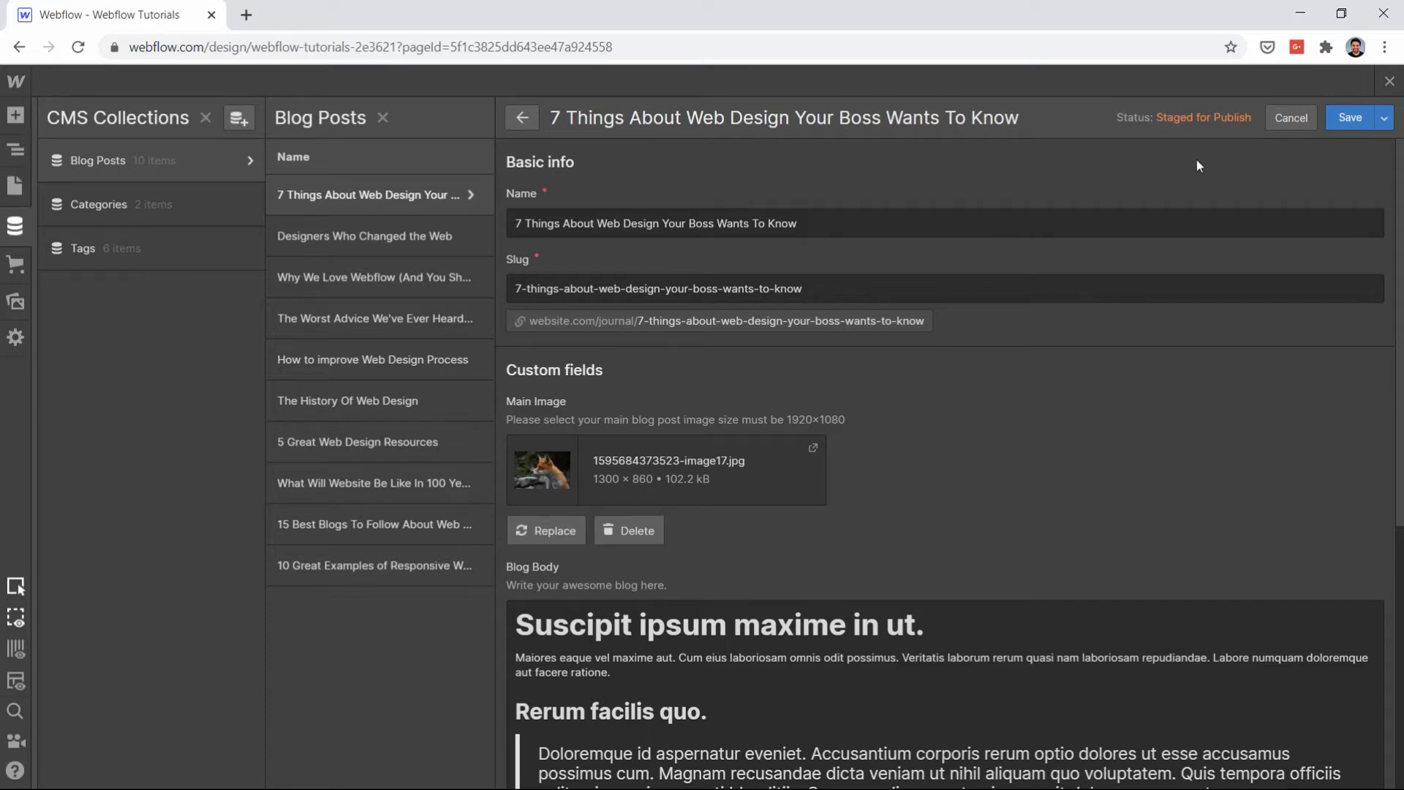
pyautogui.click(1299, 113)
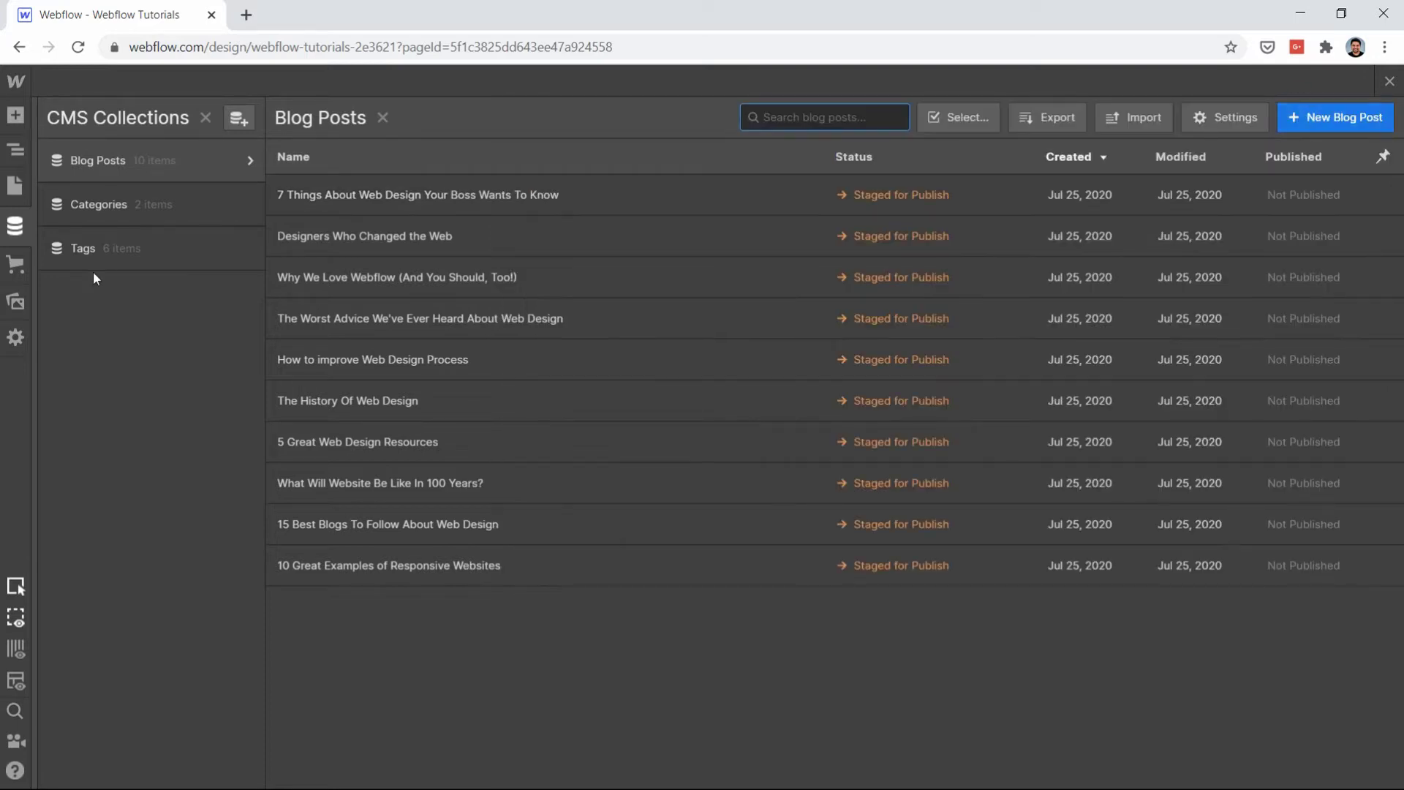
pyautogui.click(14, 227)
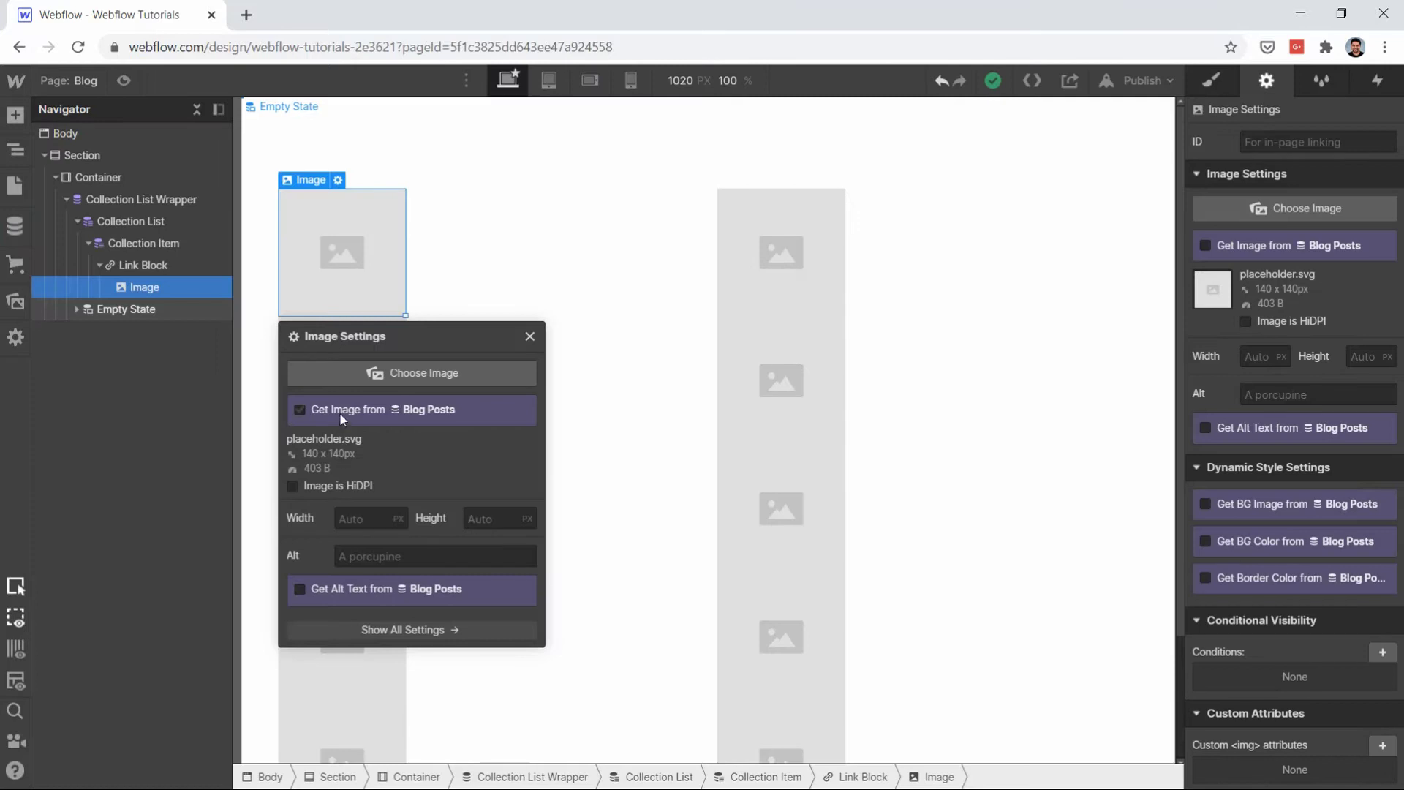
# Step: Connect the Image element's source to the Main Image field of the Blog Posts collection
pyautogui.click(715, 196)
pyautogui.click(327, 245)
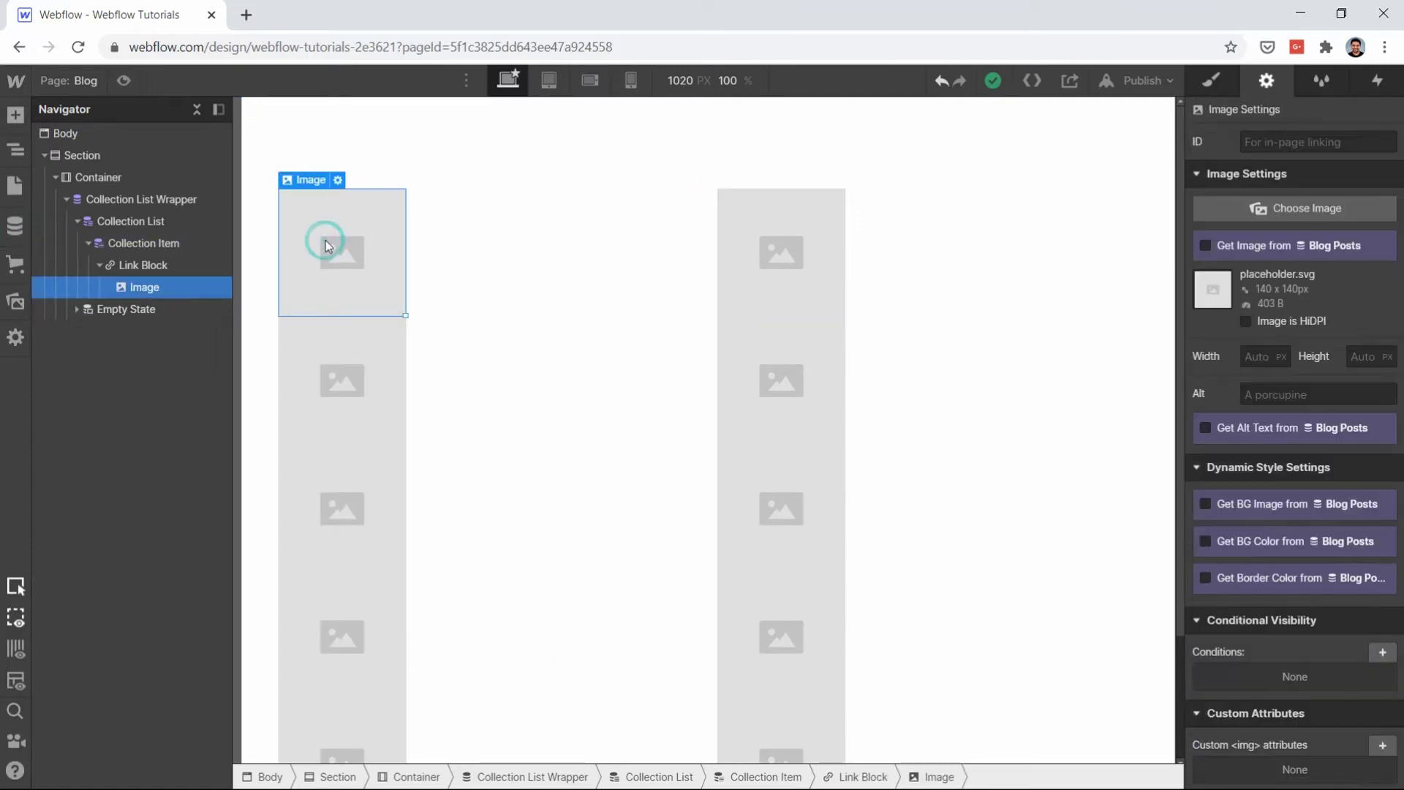
pyautogui.click(337, 182)
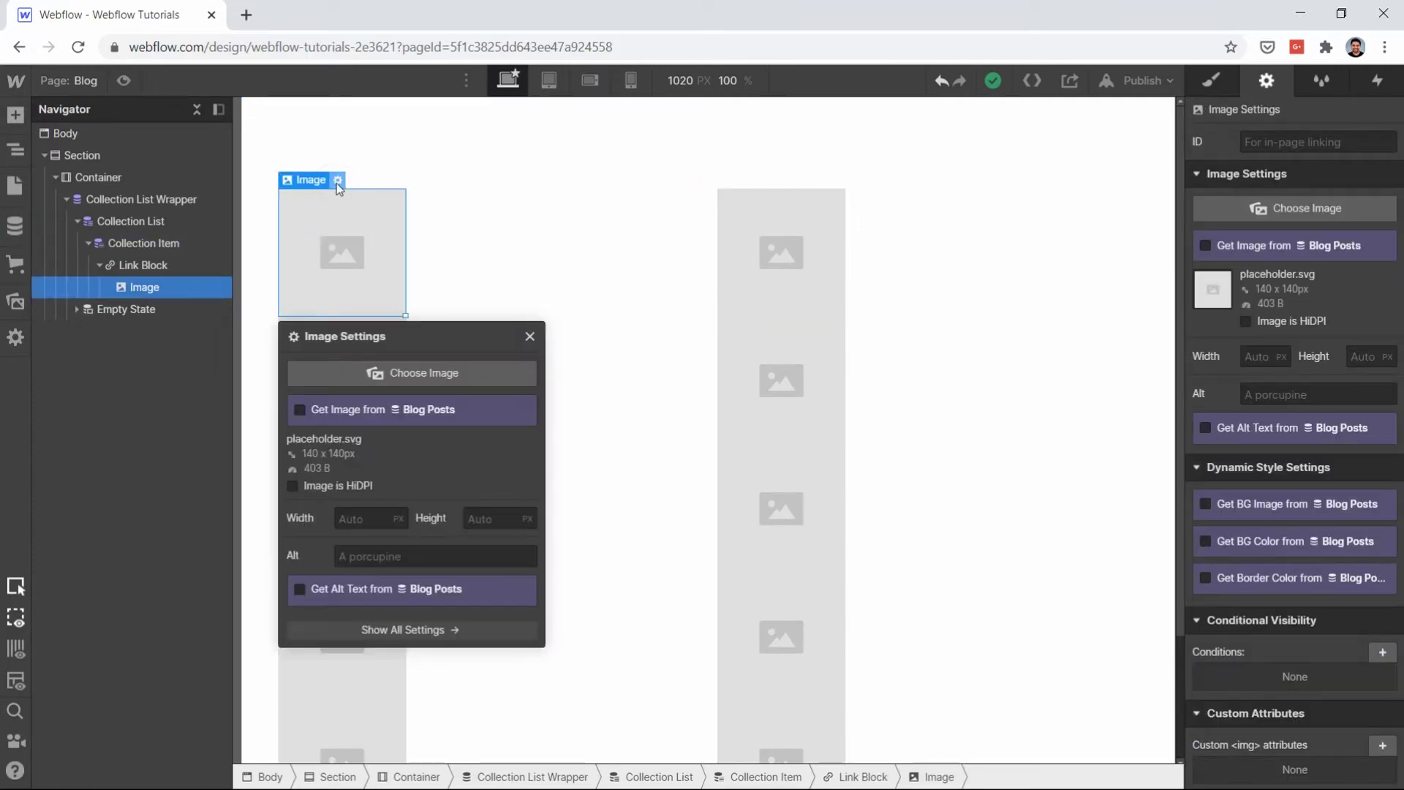
pyautogui.click(507, 244)
pyautogui.click(363, 245)
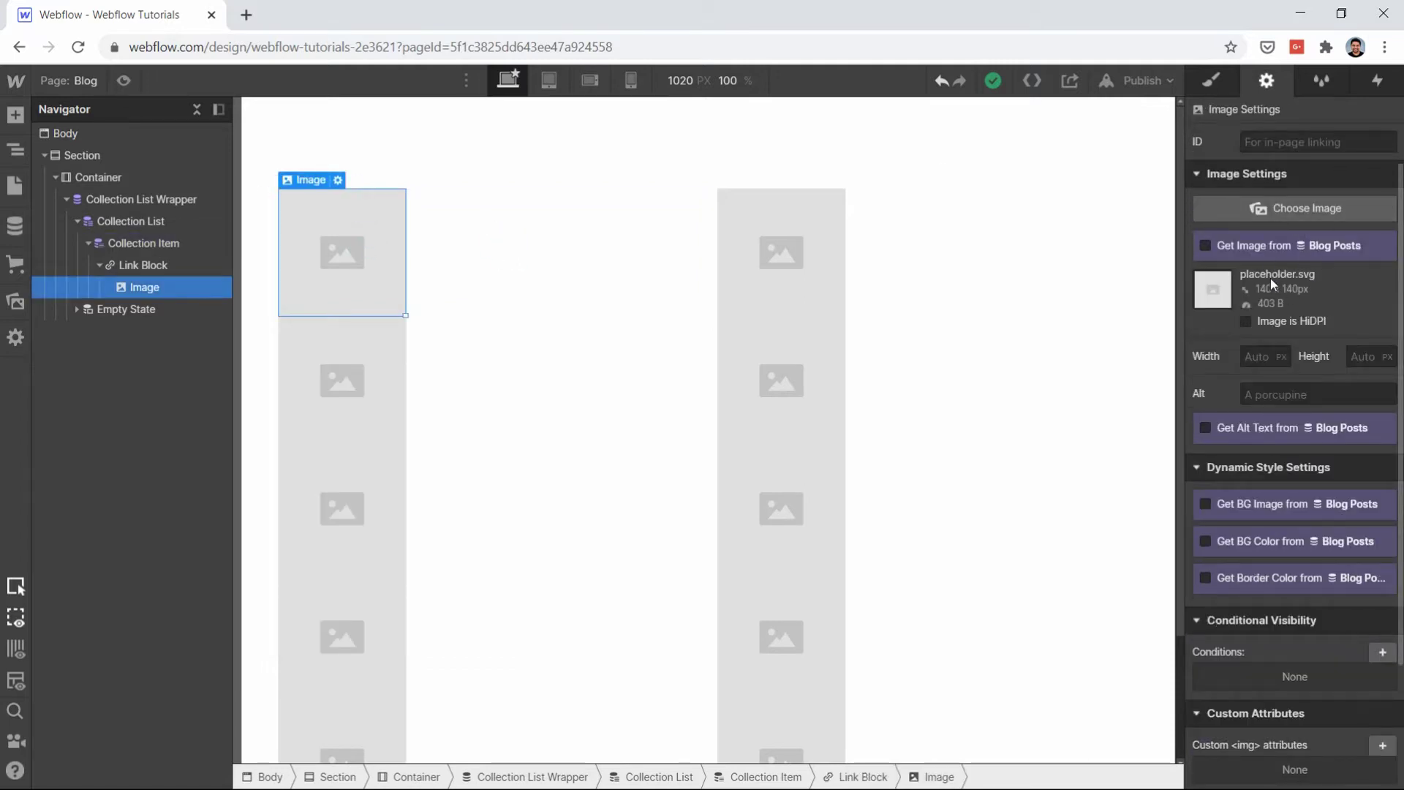
pyautogui.click(1251, 243)
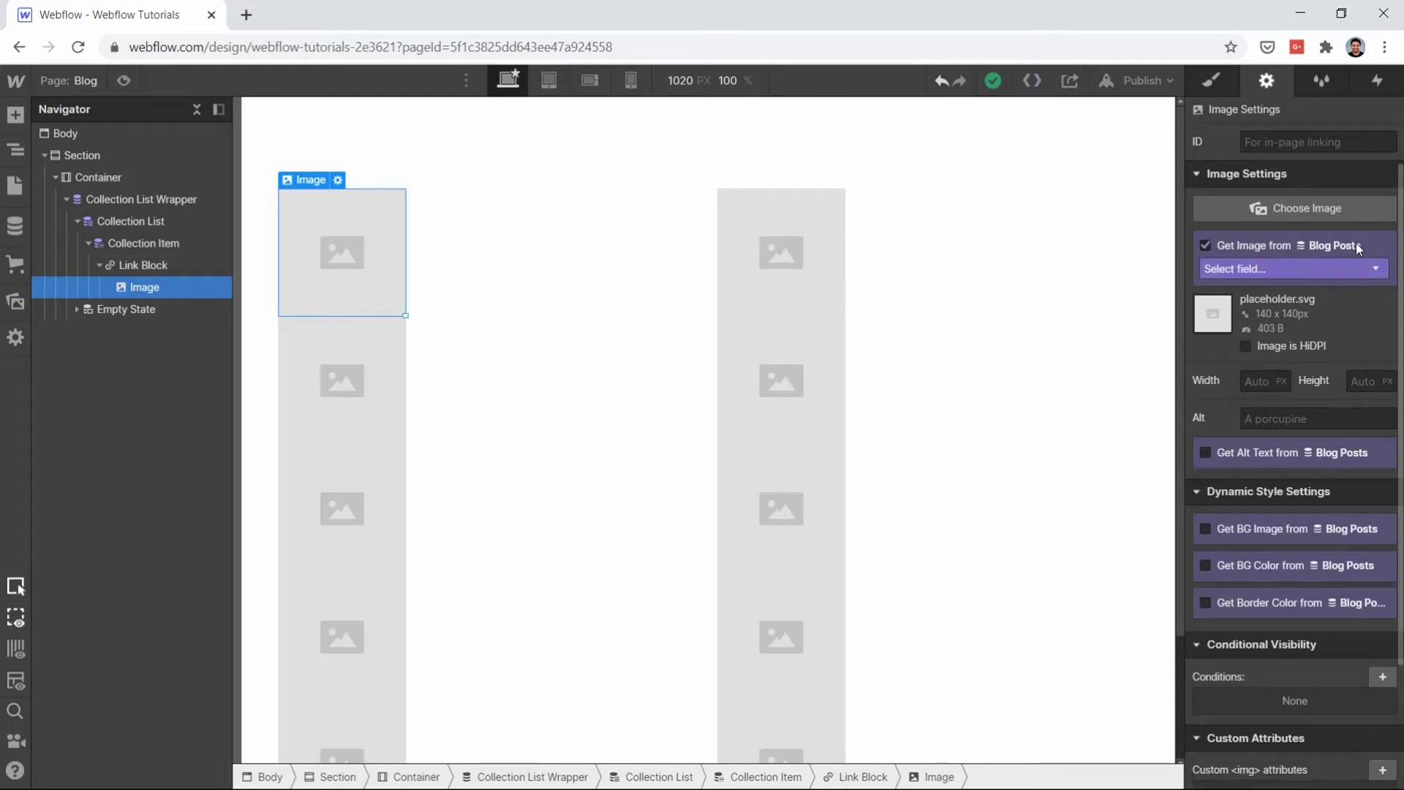
pyautogui.click(1250, 268)
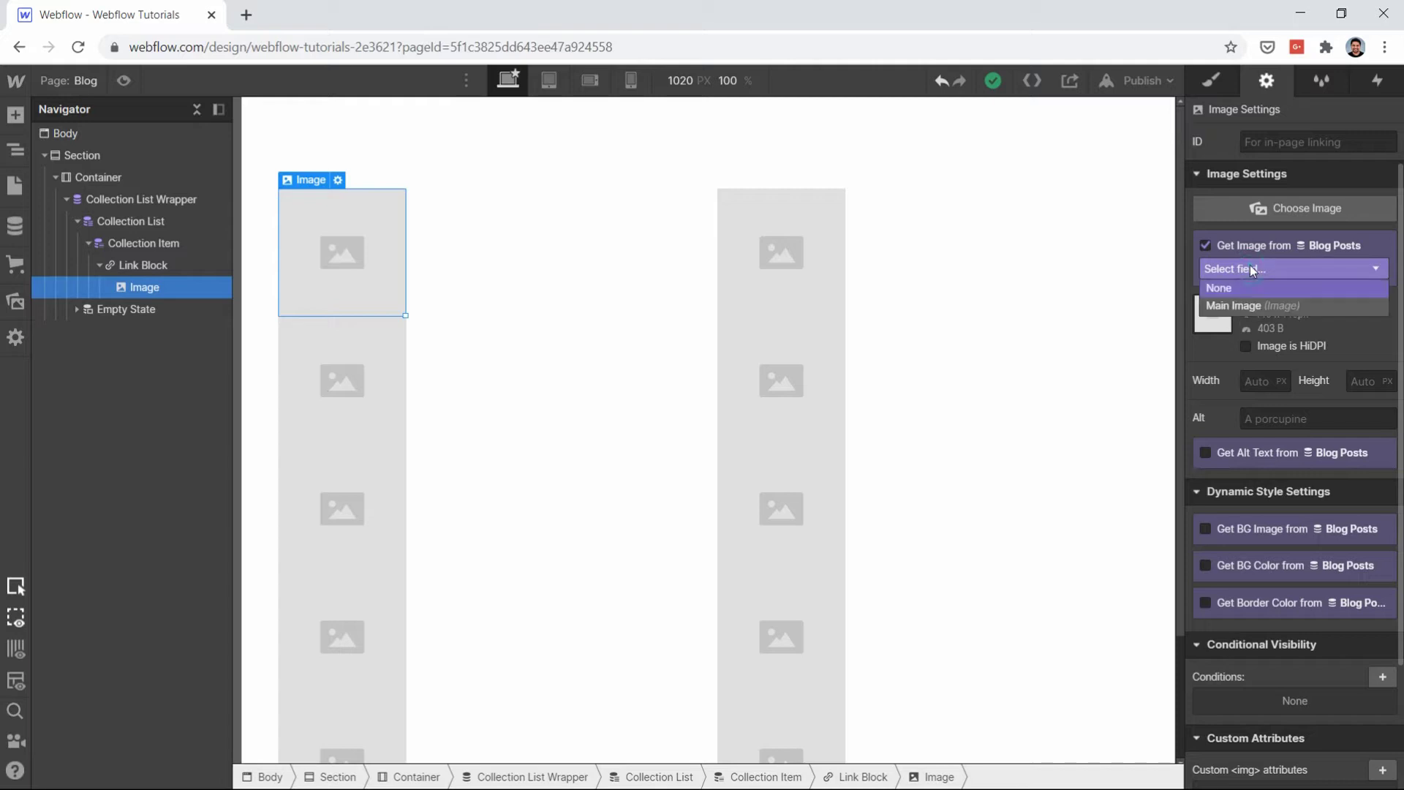
pyautogui.click(1231, 306)
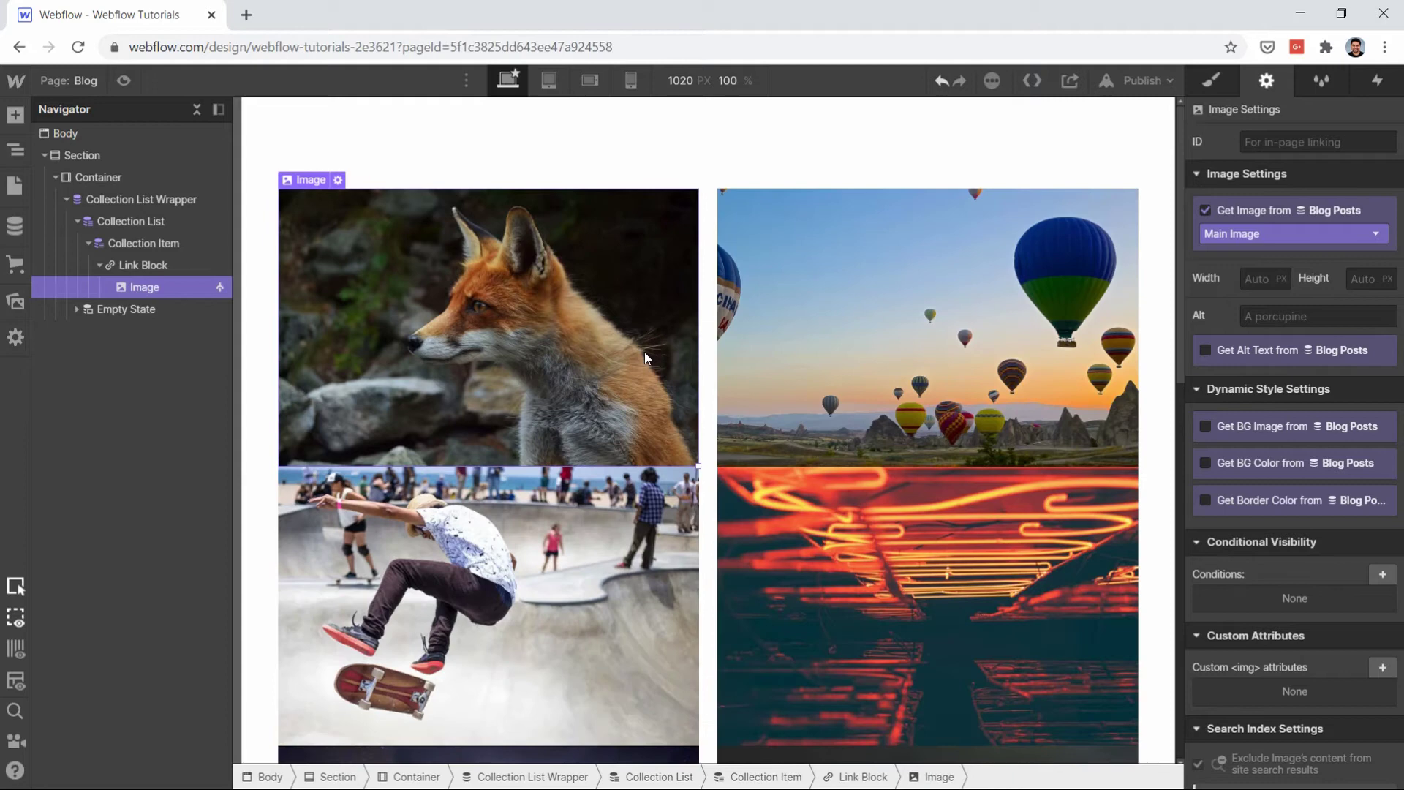
# Step: Look through the images displayed for all blog posts in the two-column list
pyautogui.scroll(-2, 643, 356)
pyautogui.scroll(-8, 643, 356)
pyautogui.scroll(9, 643, 356)
pyautogui.scroll(-5, 643, 356)
pyautogui.scroll(-5, 644, 359)
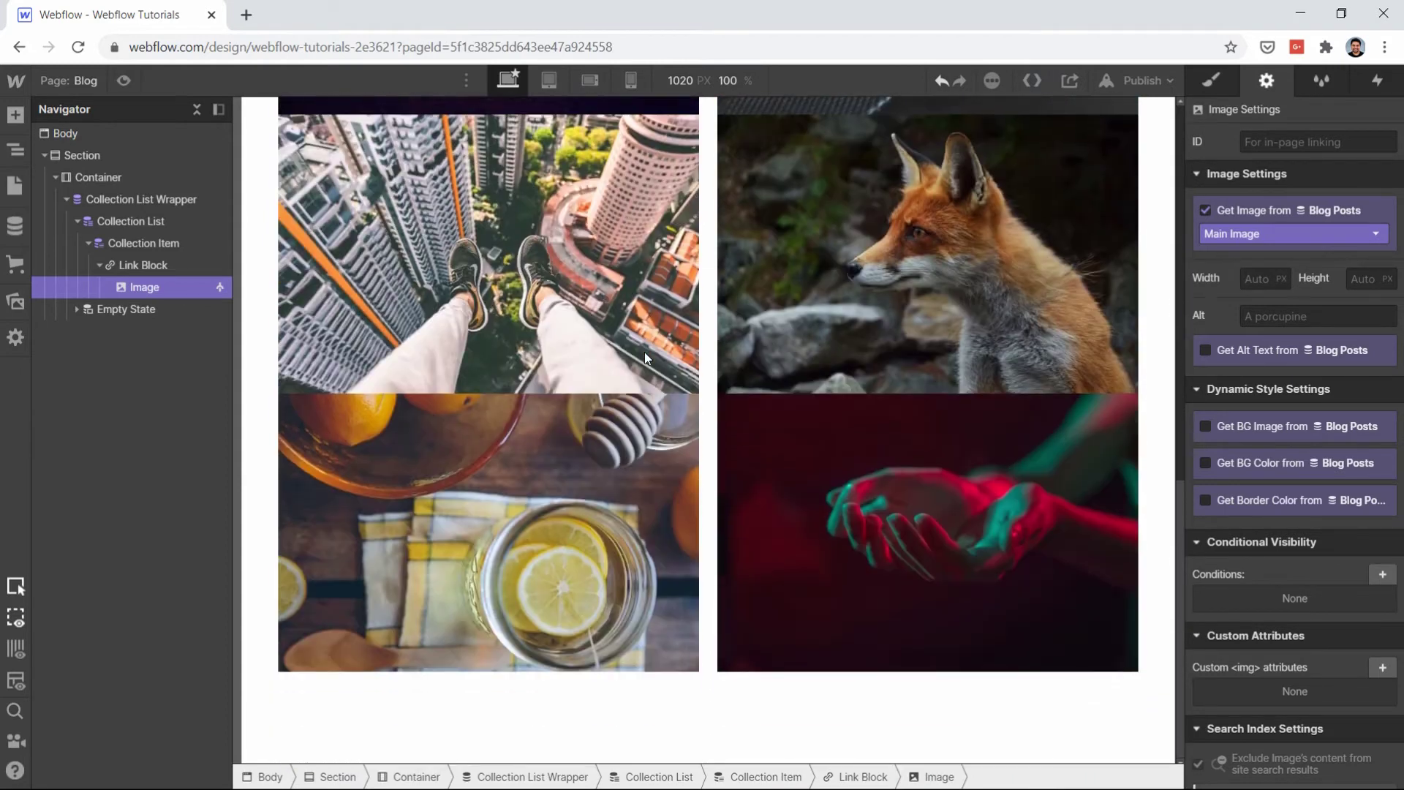
pyautogui.scroll(8, 644, 358)
pyautogui.scroll(2, 644, 359)
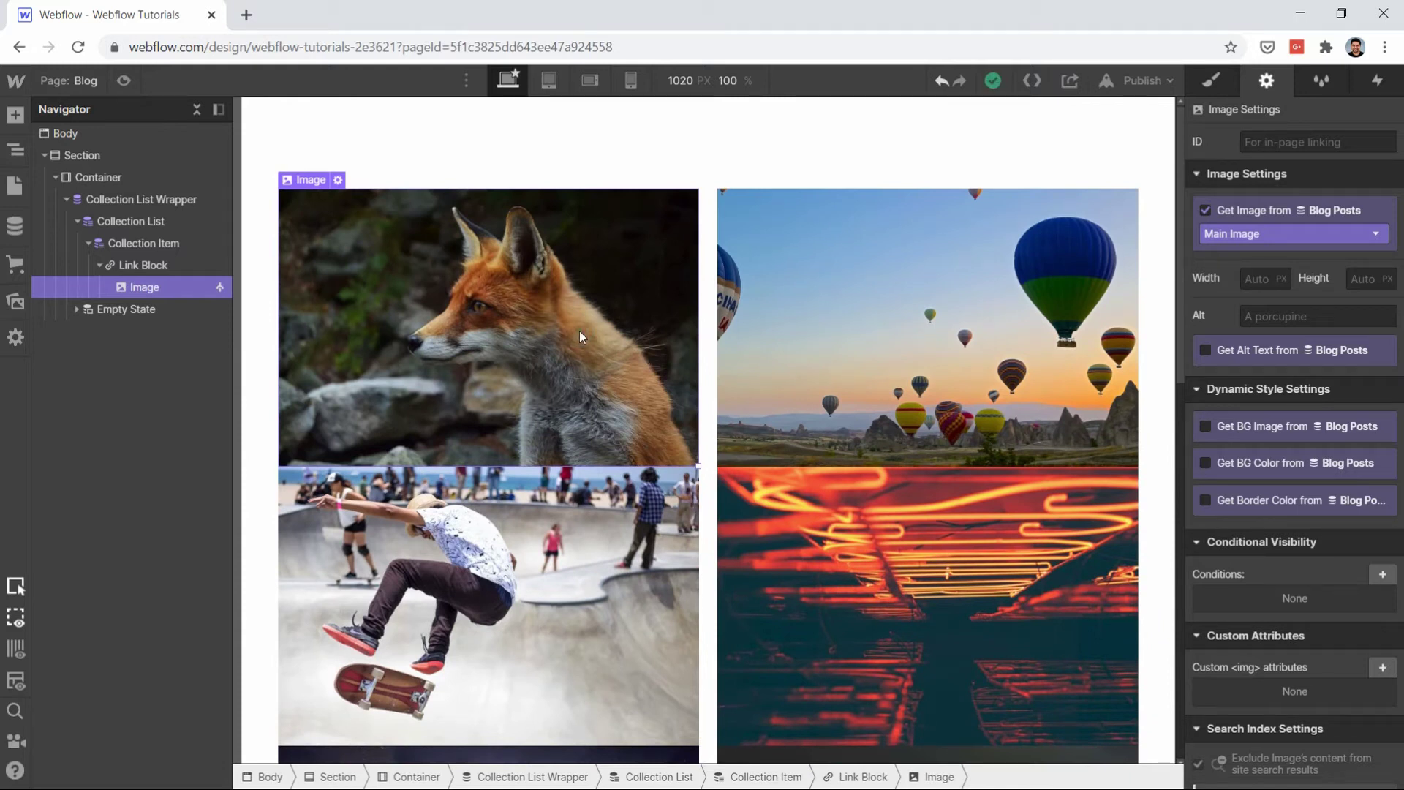
# Step: Add a Heading element below the image inside the Link Block
pyautogui.click(150, 266)
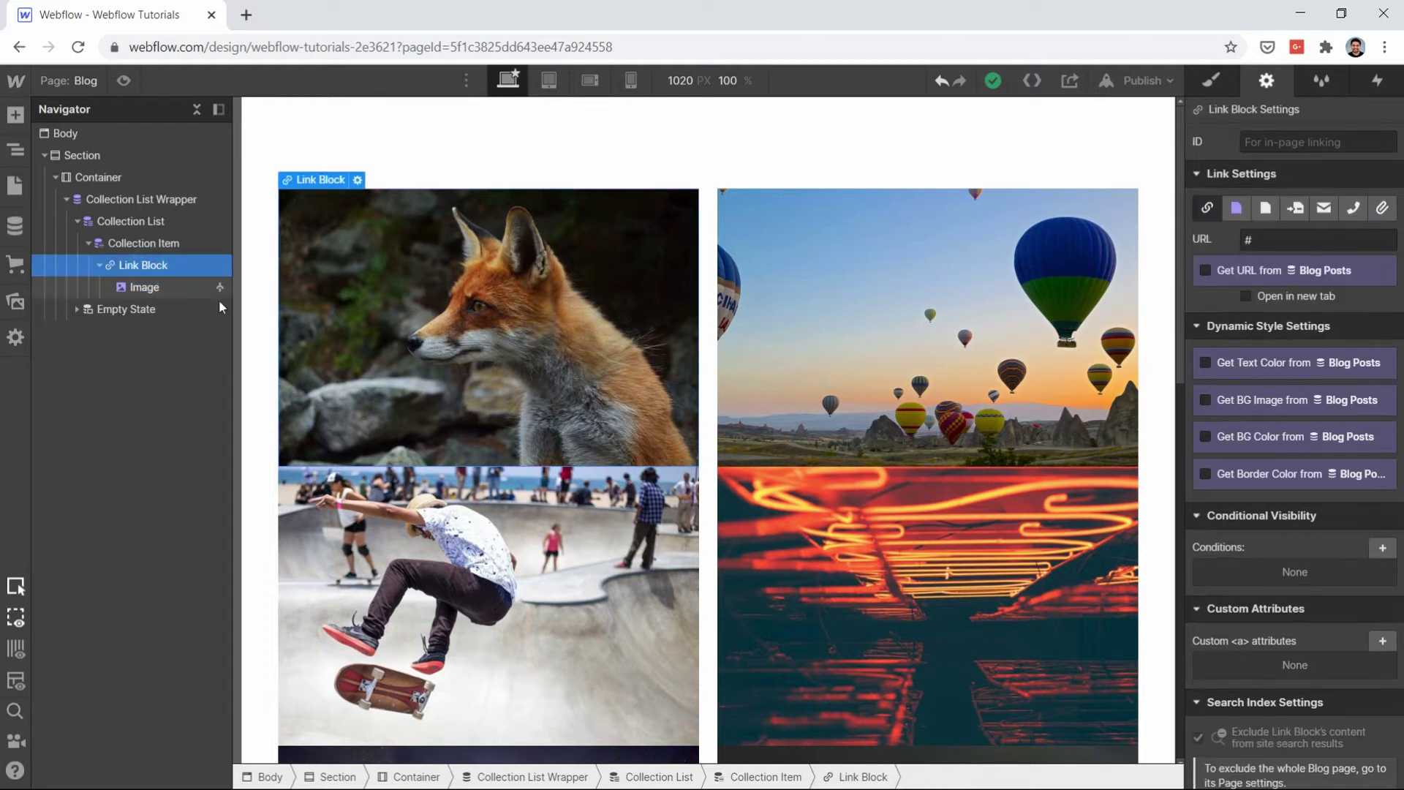
pyautogui.click(143, 285)
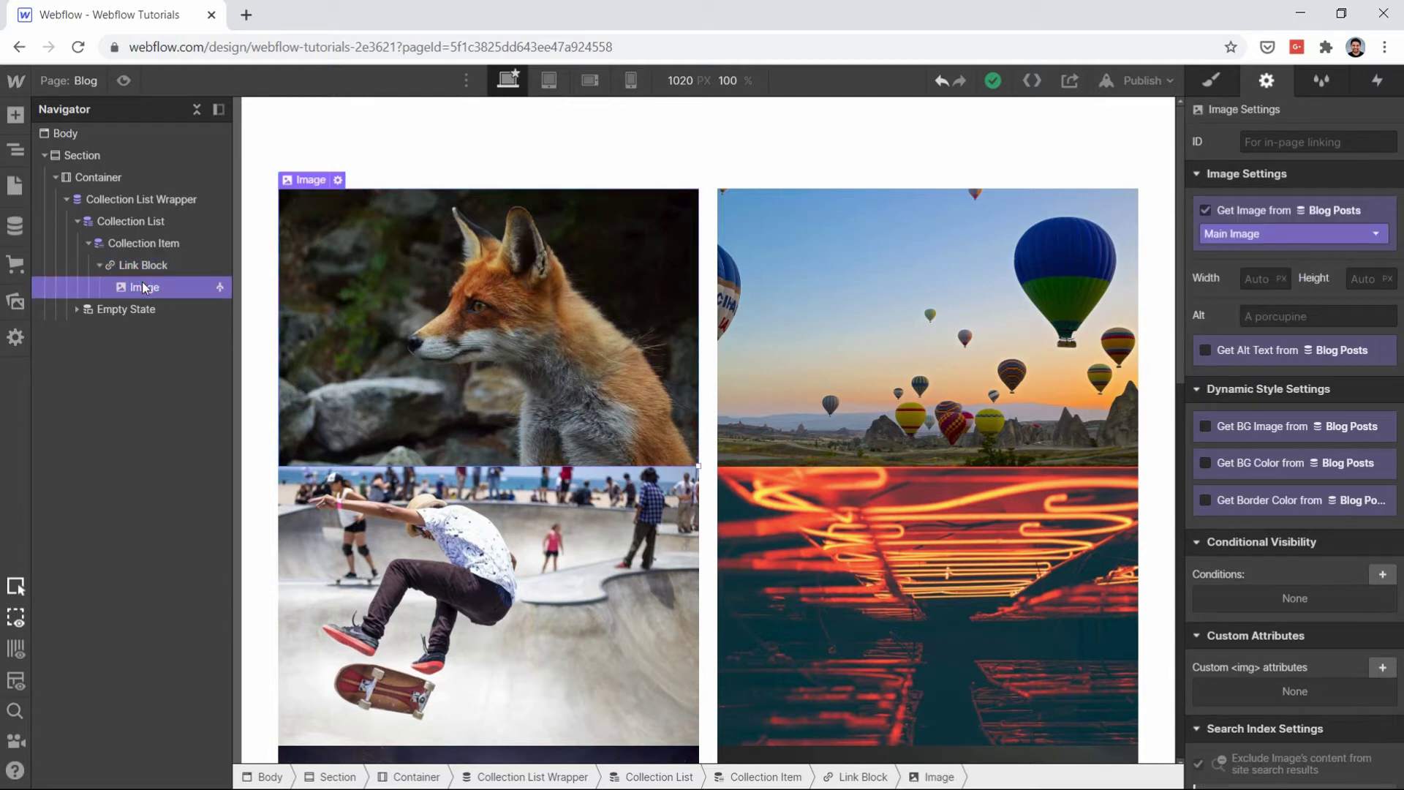
pyautogui.hotkey('ctrl', 'k')
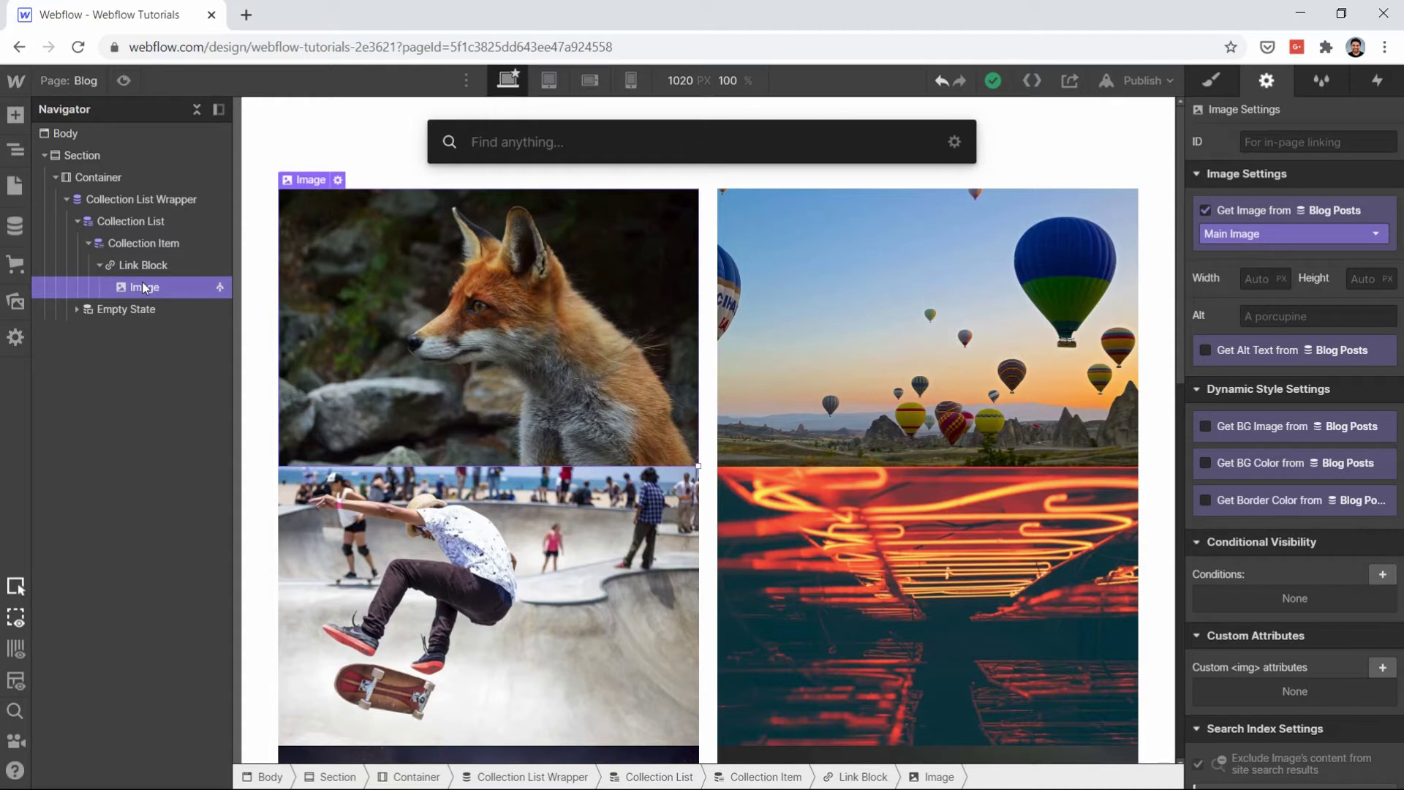
pyautogui.write('head')
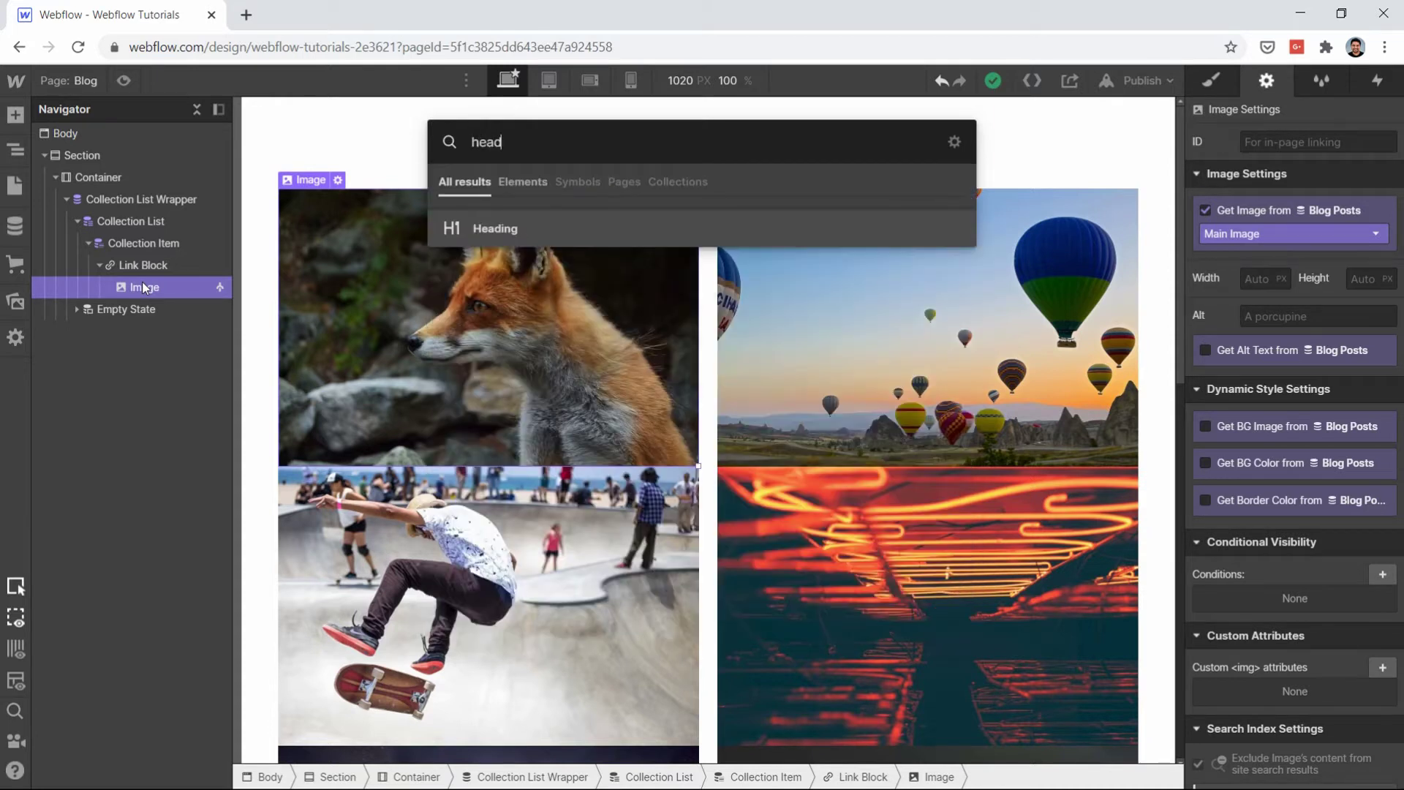
pyautogui.press('Return')
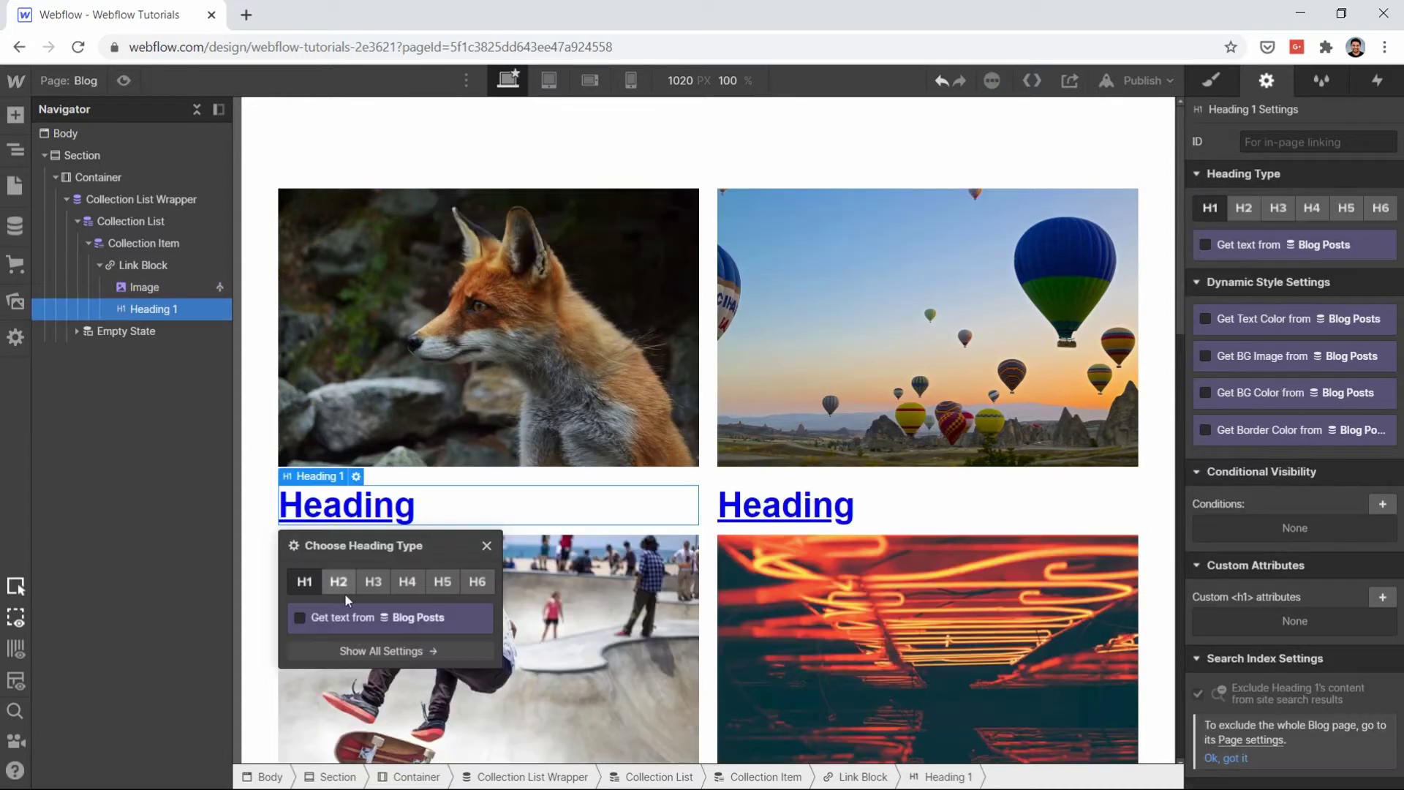
# Step: Connect the heading's text to the Name field of the Blog Posts collection
pyautogui.click(314, 616)
pyautogui.click(324, 638)
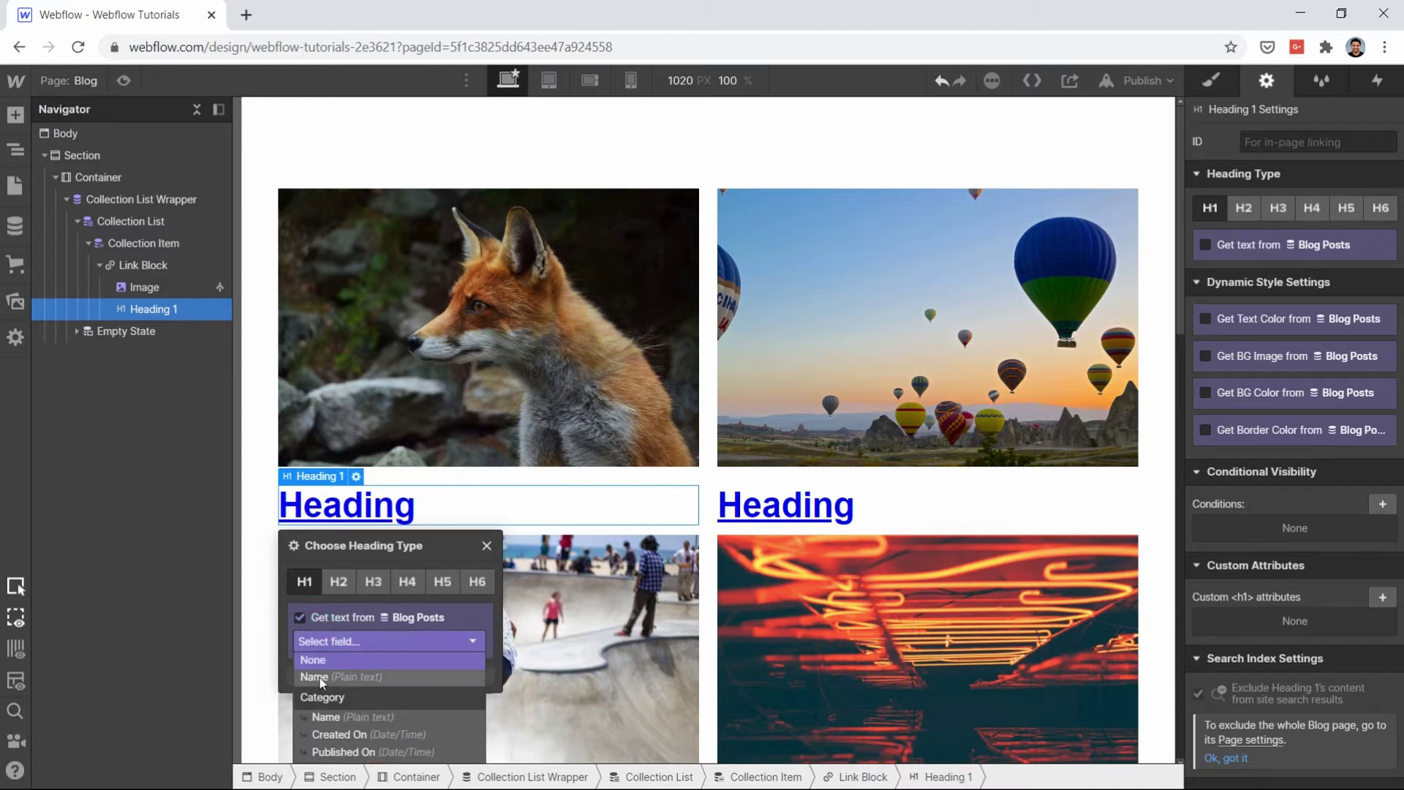
pyautogui.click(320, 677)
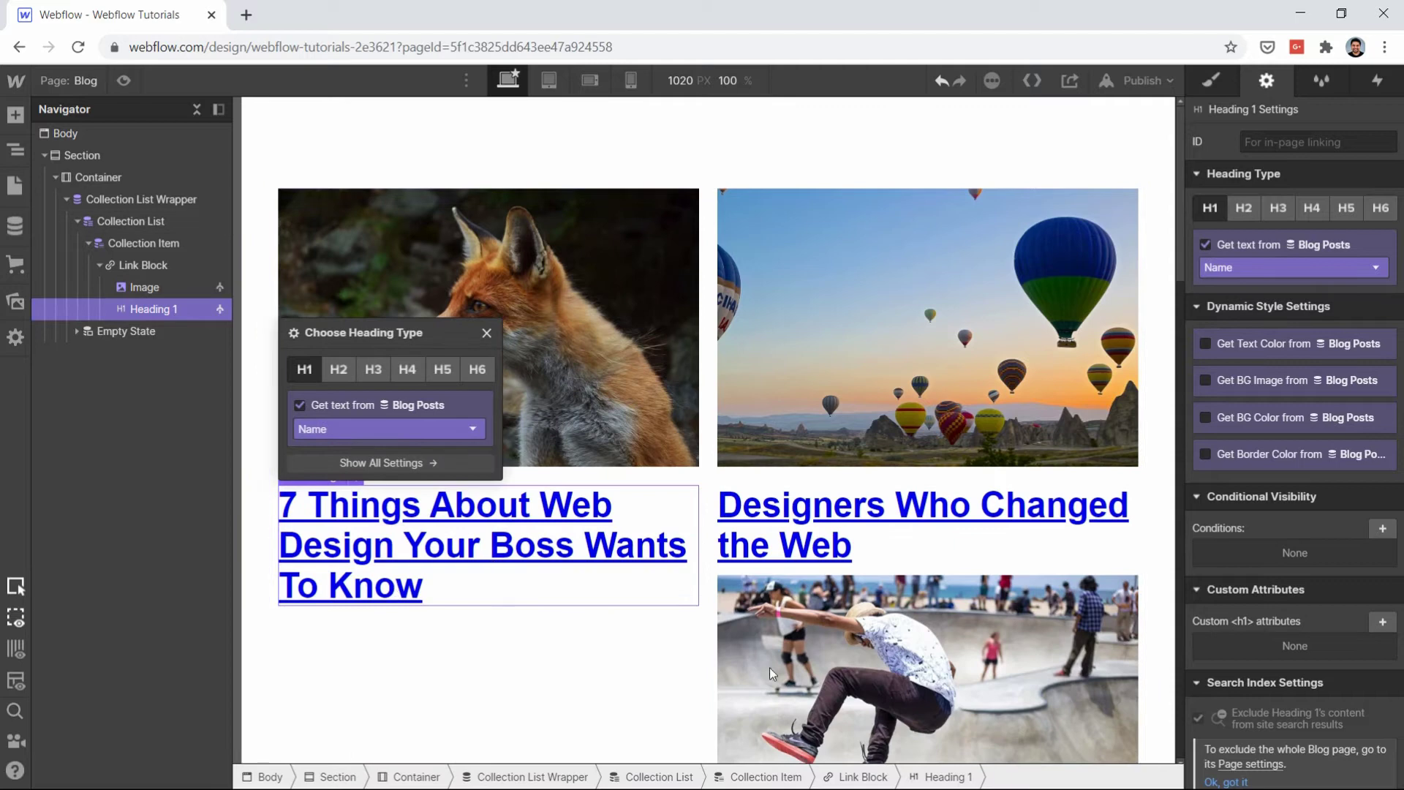
# Step: Examine how the post images and titles line up across the two columns of the collection list
pyautogui.click(777, 678)
pyautogui.scroll(-15, 777, 678)
pyautogui.scroll(2, 777, 678)
pyautogui.scroll(12, 777, 677)
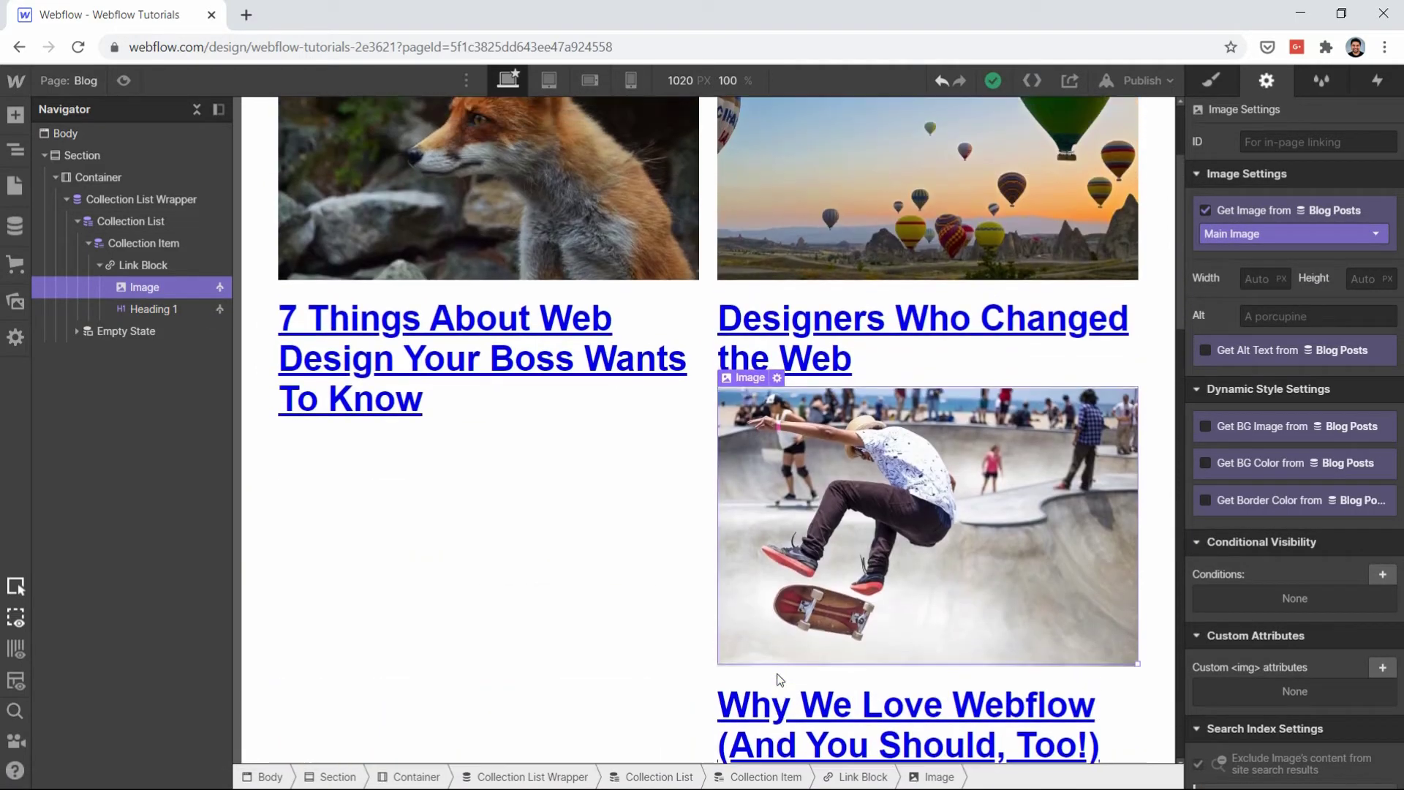
pyautogui.scroll(-14, 779, 679)
pyautogui.scroll(10, 779, 678)
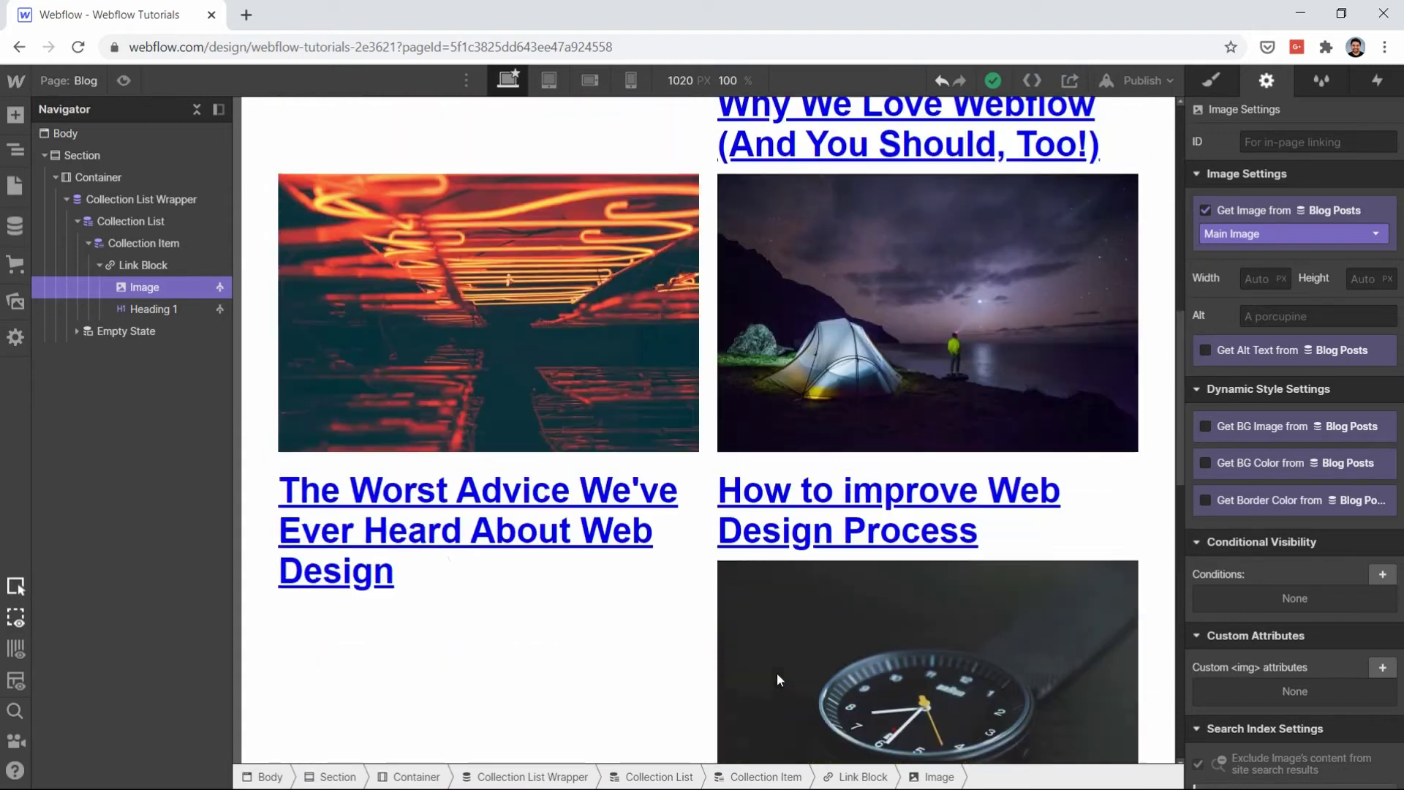
pyautogui.scroll(5, 777, 672)
# Step: Change the post title's heading type to H3
pyautogui.click(434, 570)
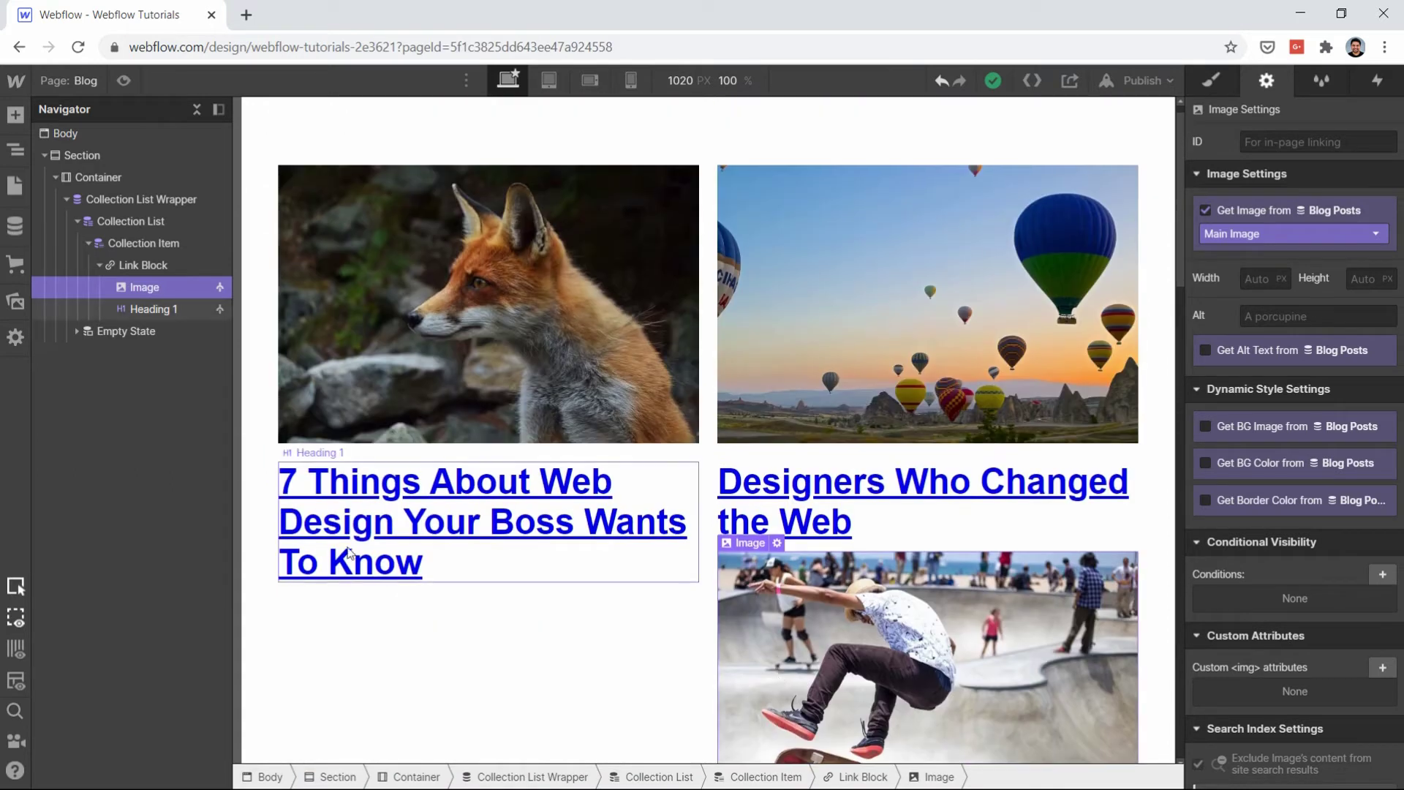
pyautogui.click(356, 453)
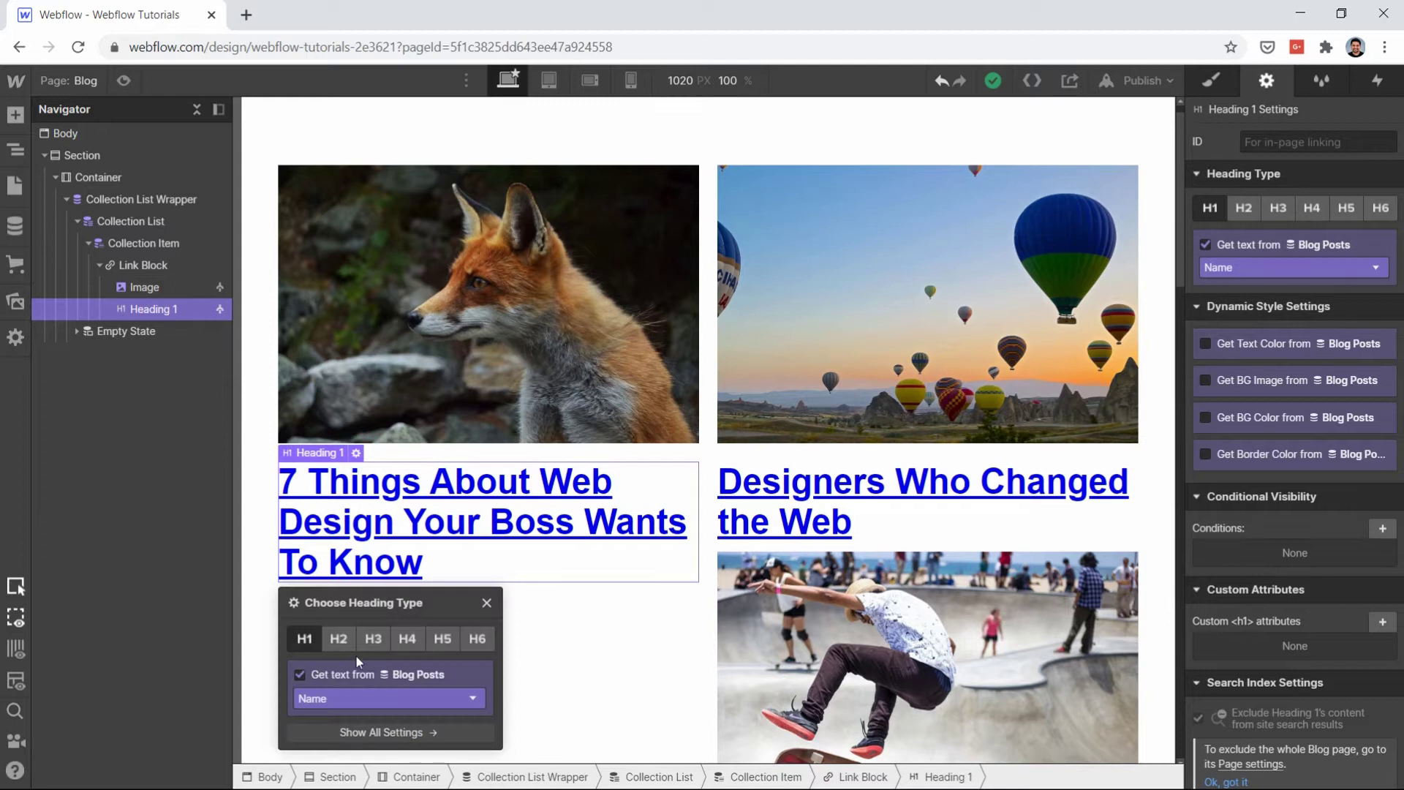
pyautogui.click(376, 642)
pyautogui.click(661, 603)
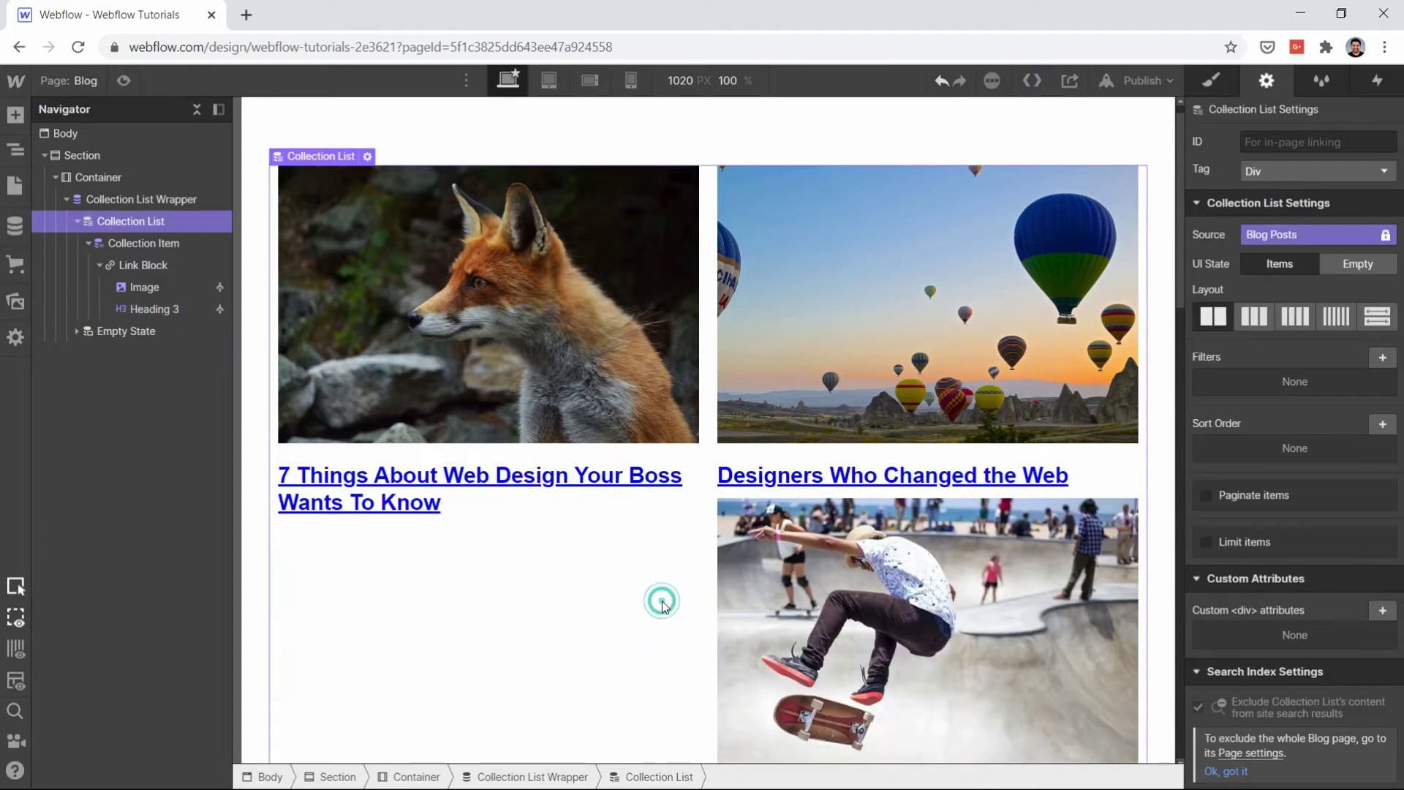
# Step: Review the spacing and alignment of the collection items down the whole list with the H3 titles
pyautogui.scroll(-1, 661, 602)
pyautogui.scroll(-12, 662, 607)
pyautogui.scroll(8, 662, 607)
pyautogui.scroll(5, 662, 607)
pyautogui.scroll(-2, 662, 606)
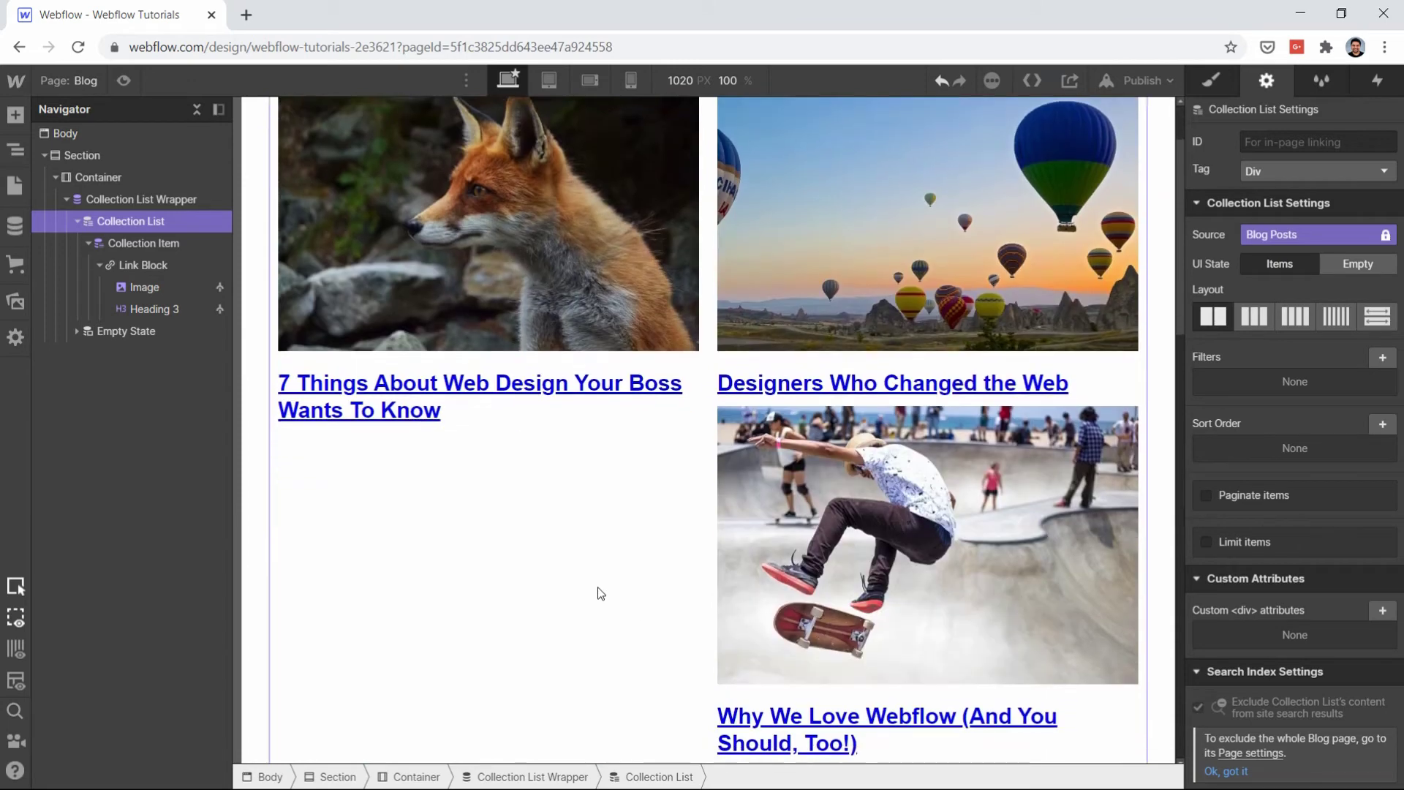
pyautogui.scroll(-16, 653, 573)
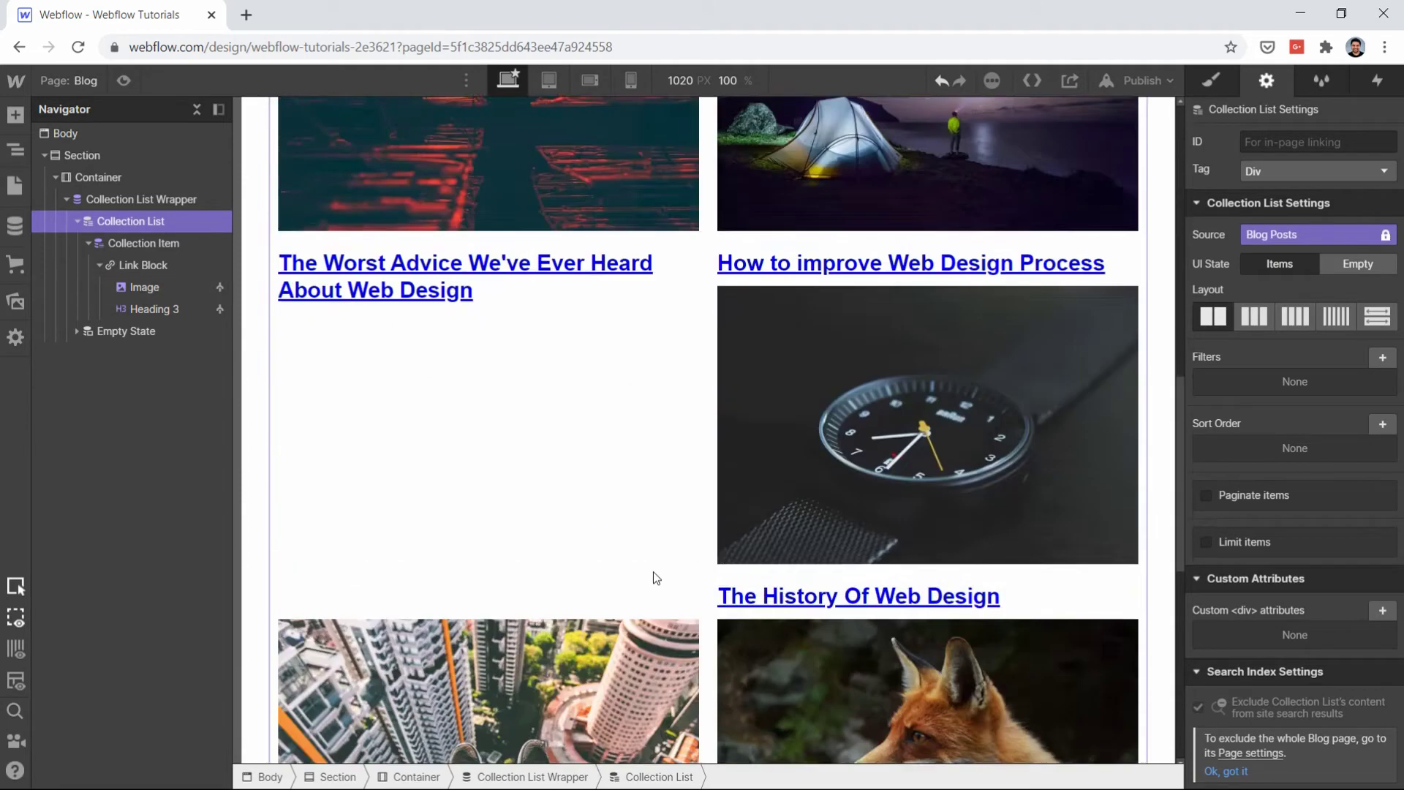
pyautogui.scroll(14, 653, 572)
pyautogui.scroll(5, 652, 571)
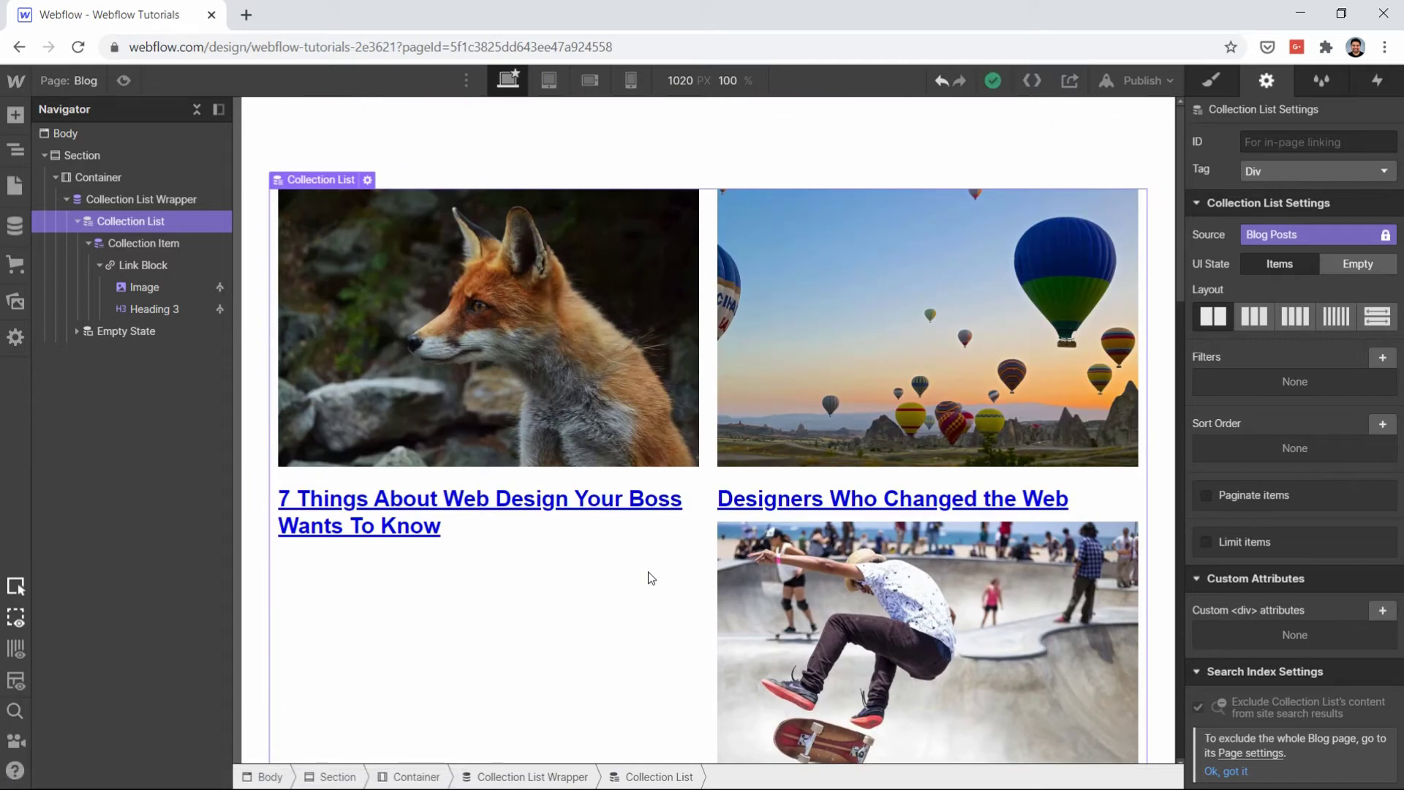
# Step: Examine the Blog Posts collection's items and its collection fields in the CMS
pyautogui.click(417, 521)
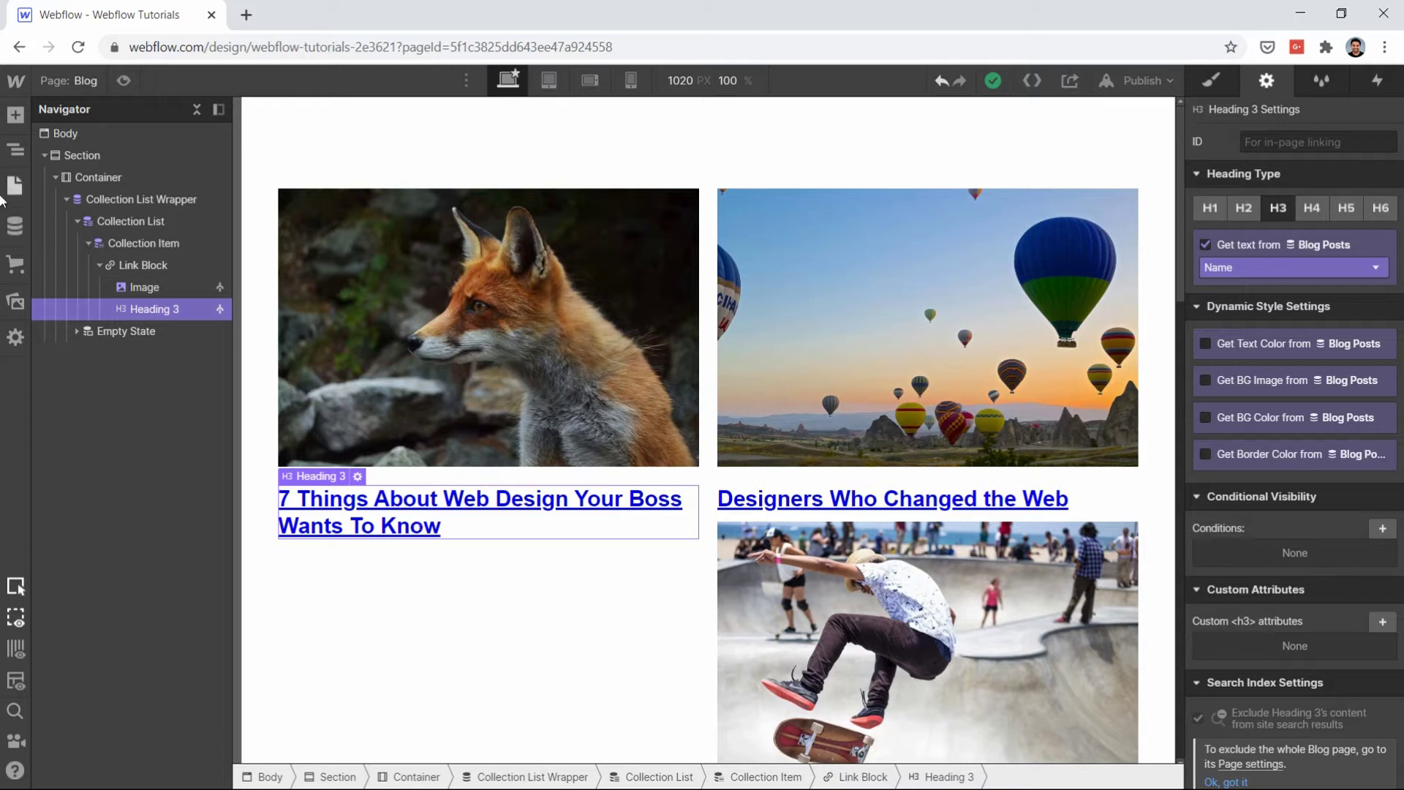
pyautogui.click(15, 228)
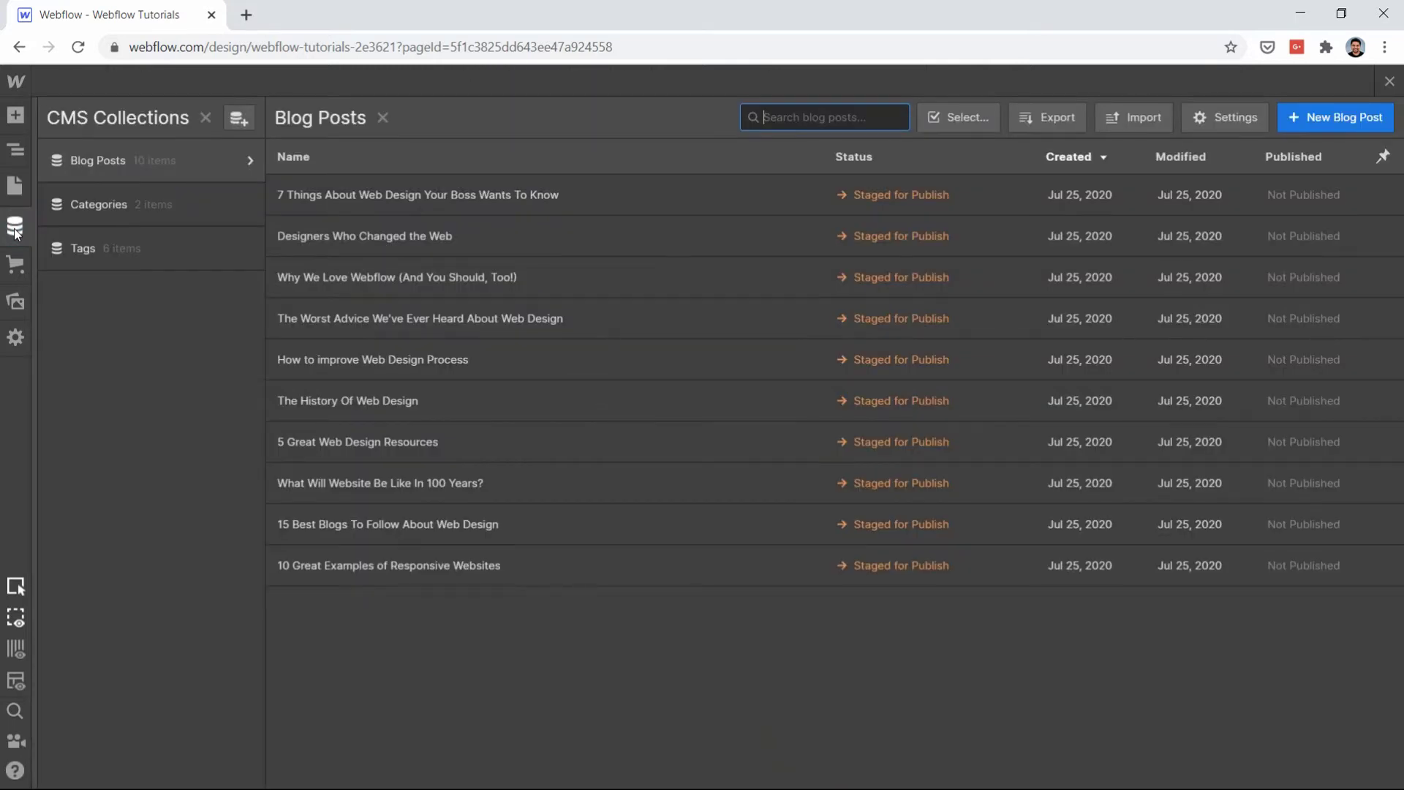
pyautogui.click(15, 228)
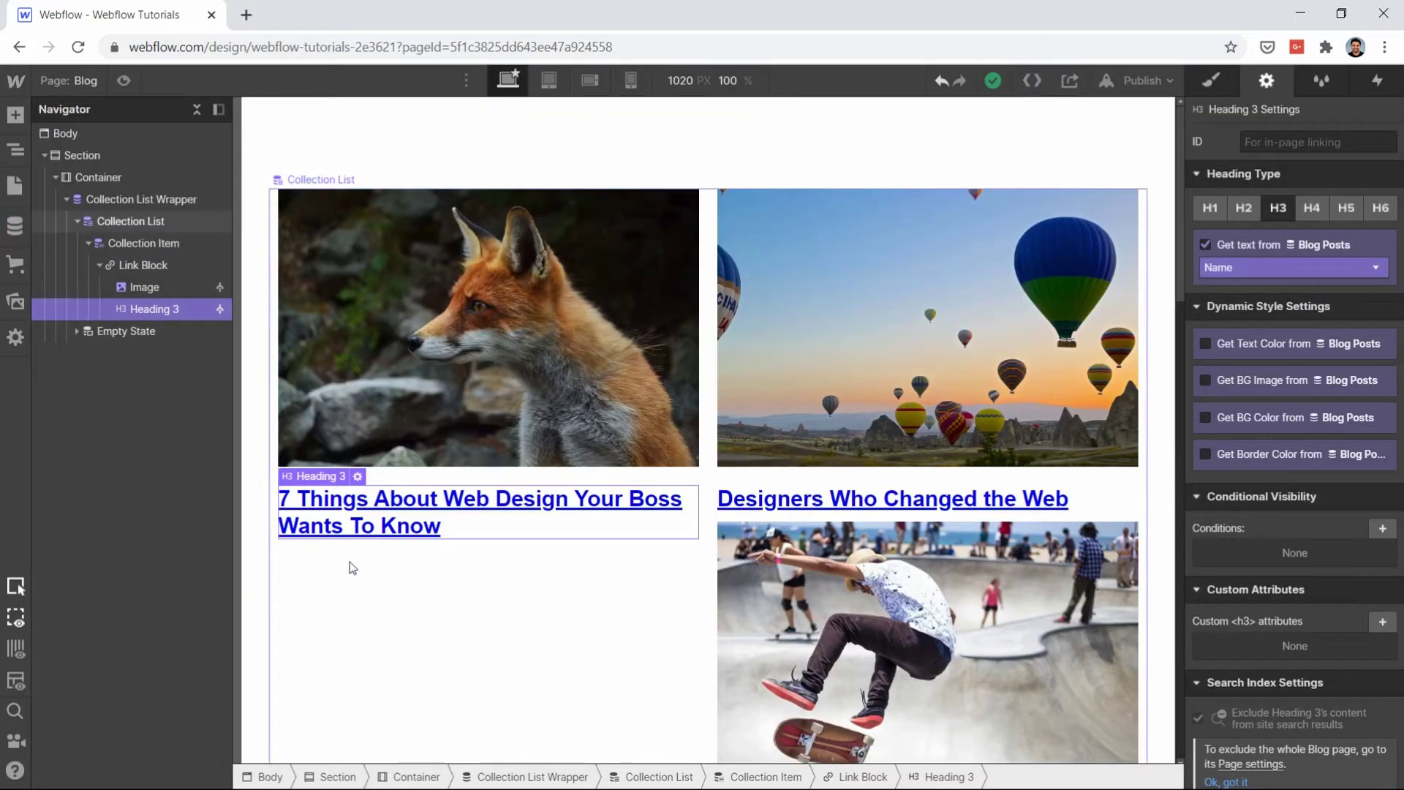
pyautogui.click(14, 228)
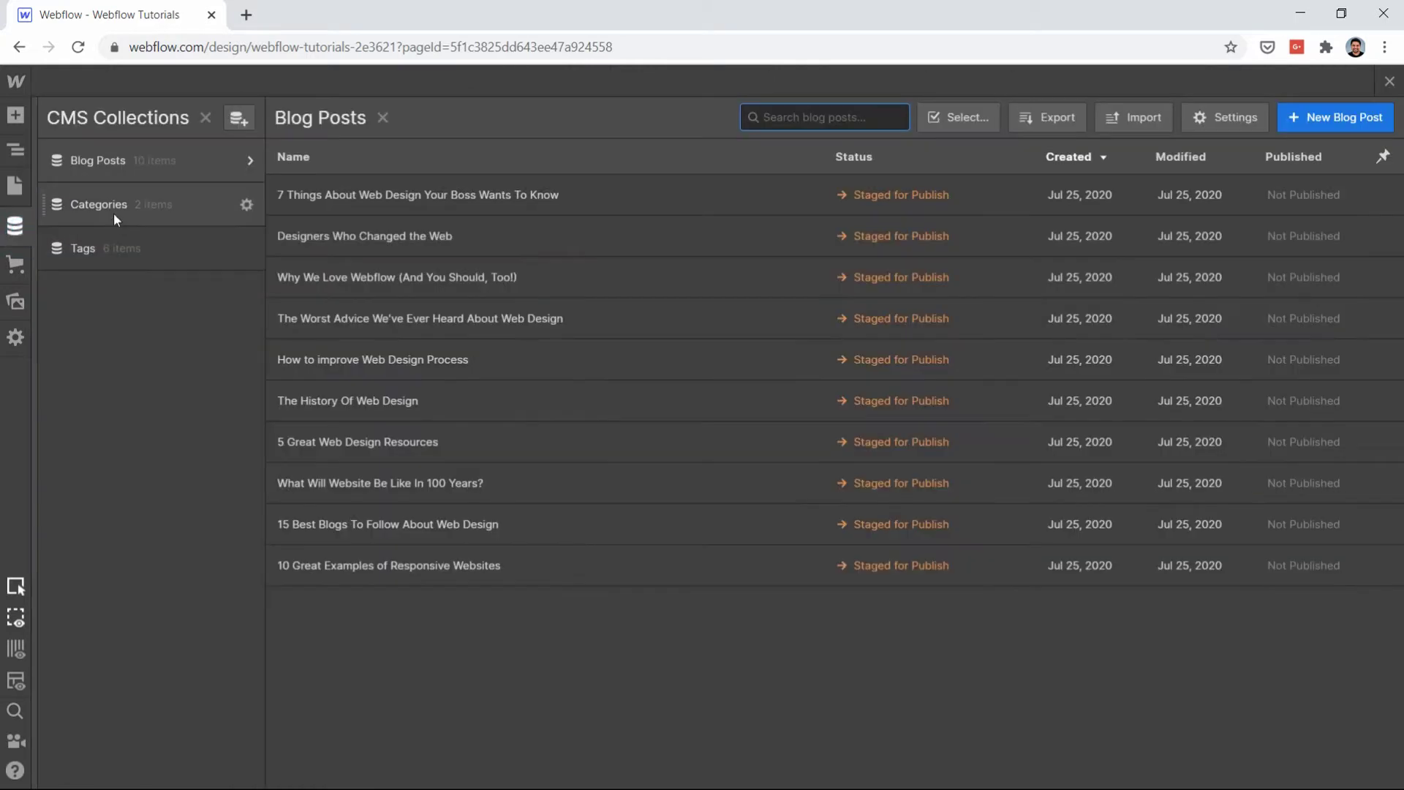
pyautogui.click(256, 160)
pyautogui.click(254, 162)
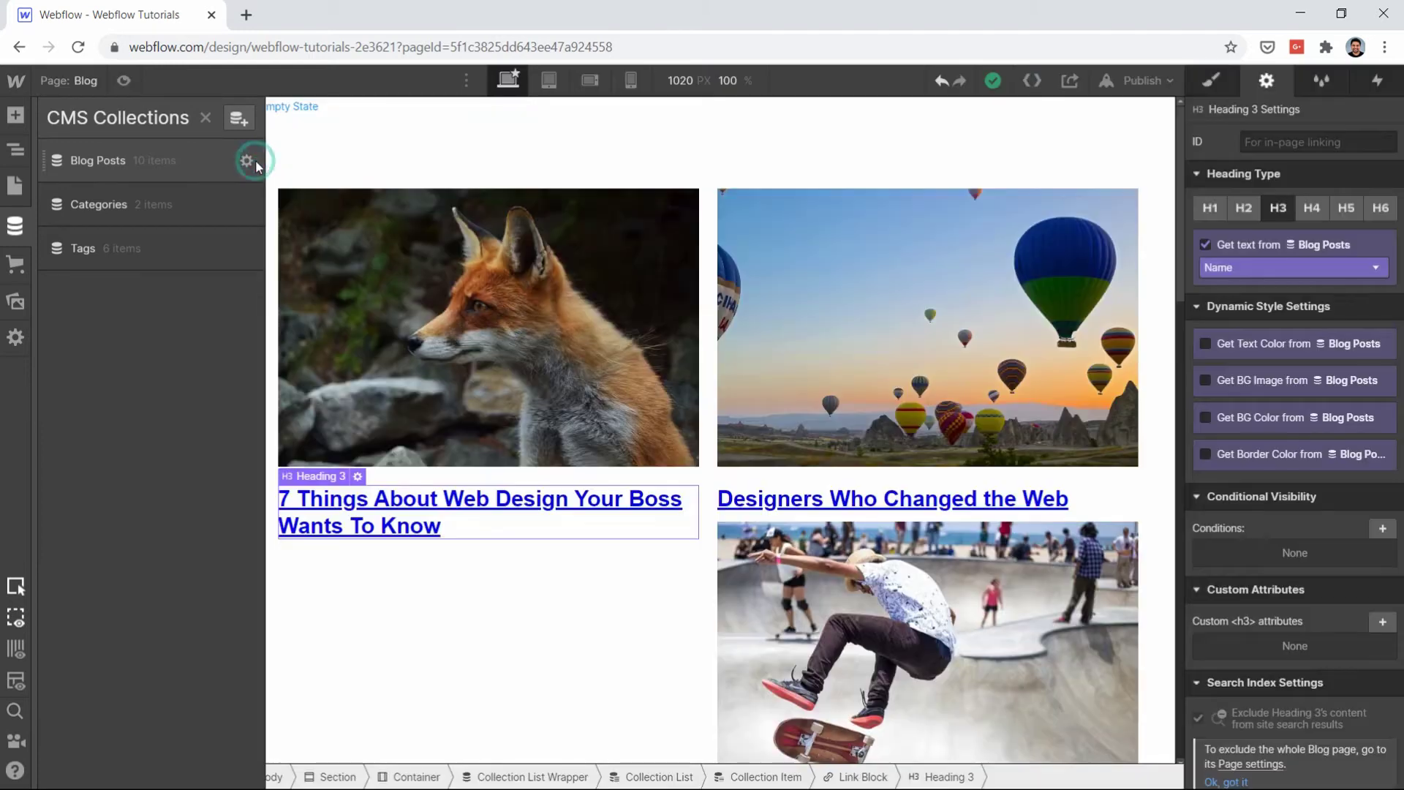
pyautogui.scroll(-3, 524, 576)
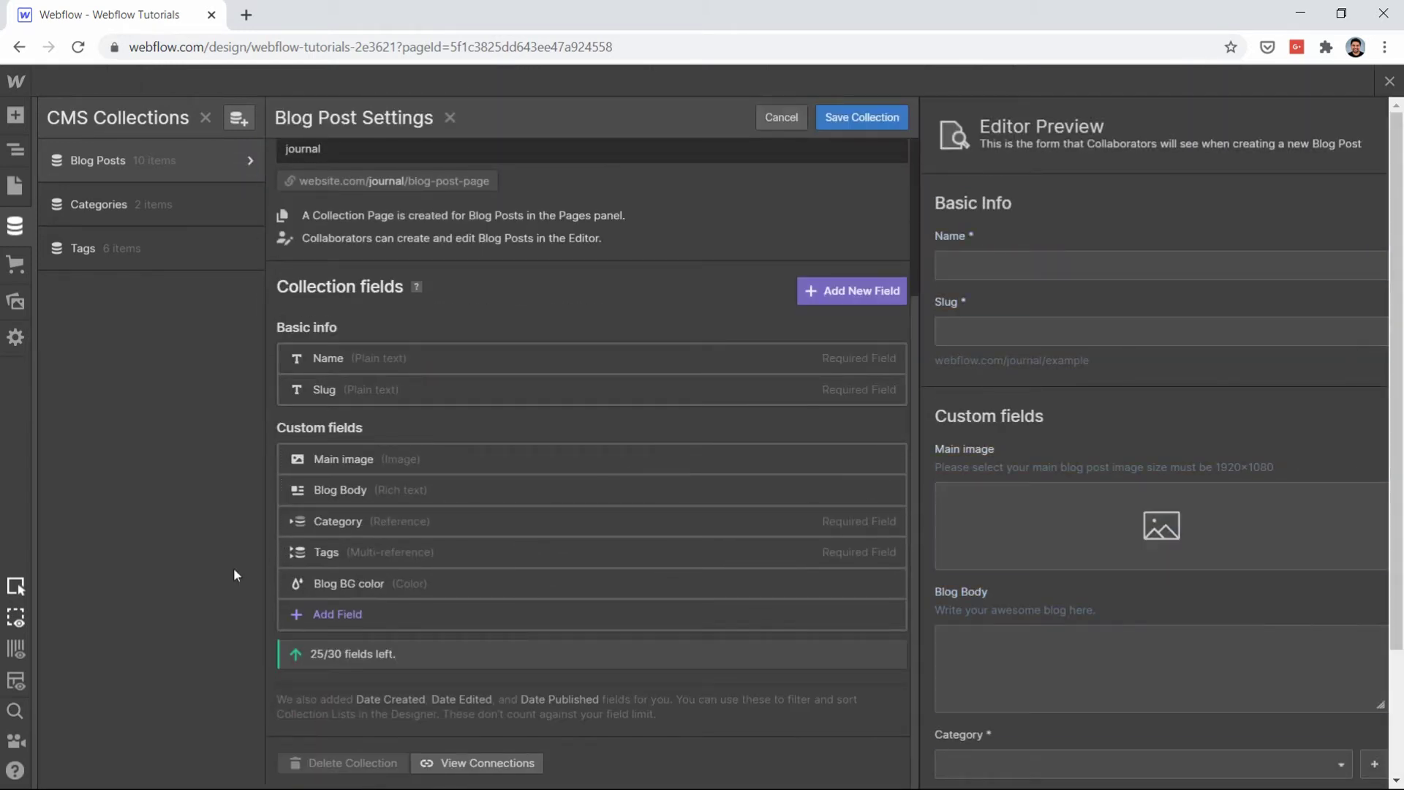
pyautogui.click(14, 224)
# Step: Look over the blog posts in the collection list from the first post to the last one
pyautogui.click(530, 612)
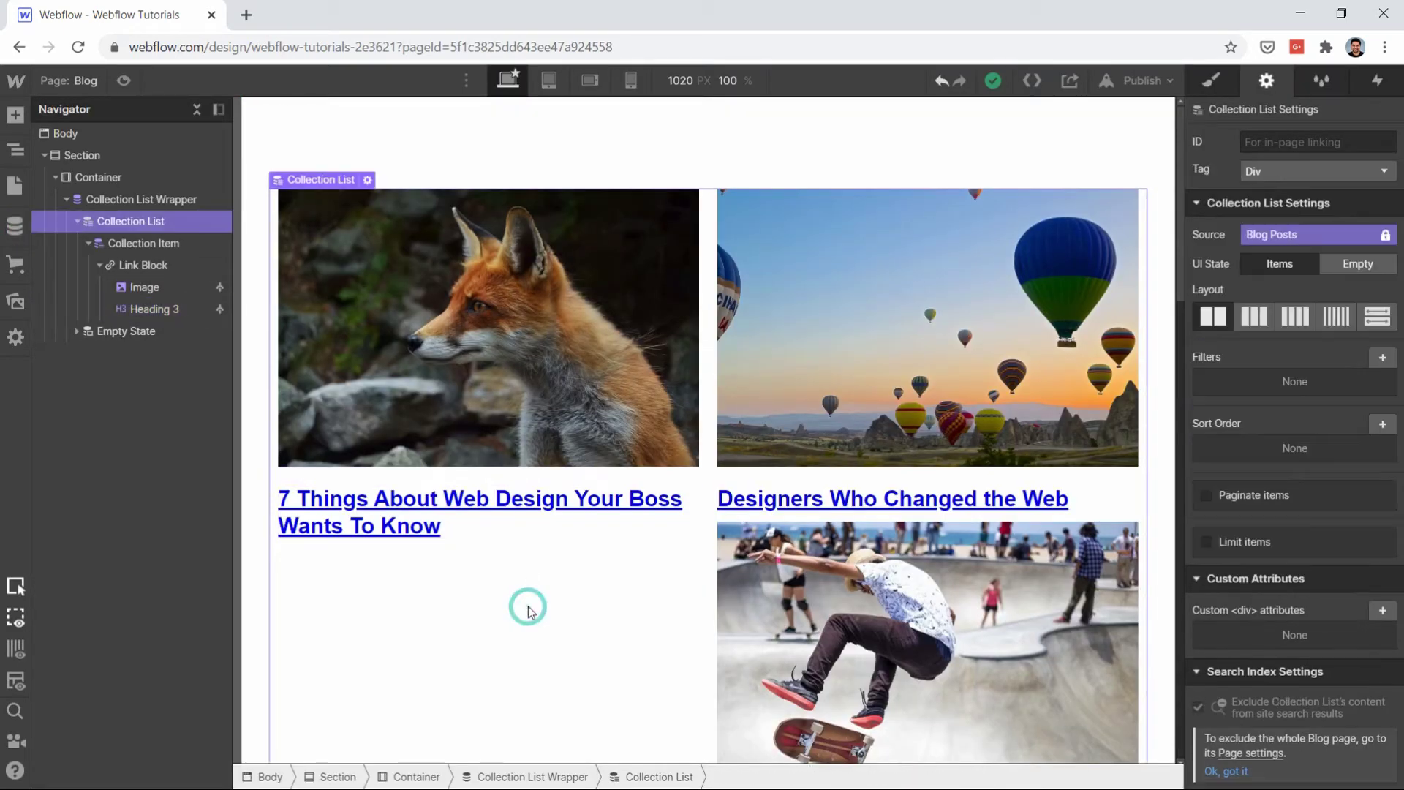
pyautogui.scroll(-13, 529, 612)
pyautogui.scroll(13, 527, 607)
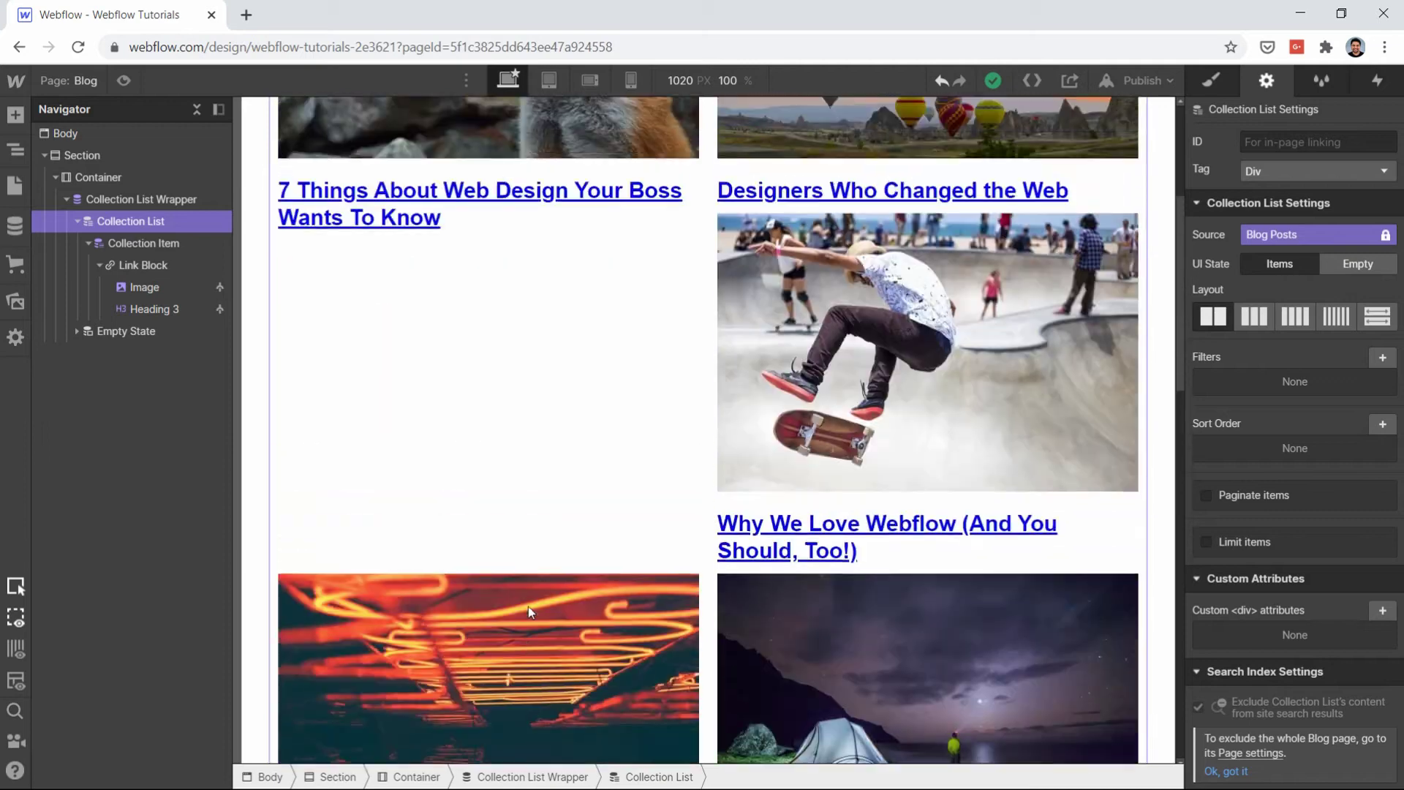
pyautogui.scroll(-9, 528, 606)
pyautogui.scroll(-7, 528, 607)
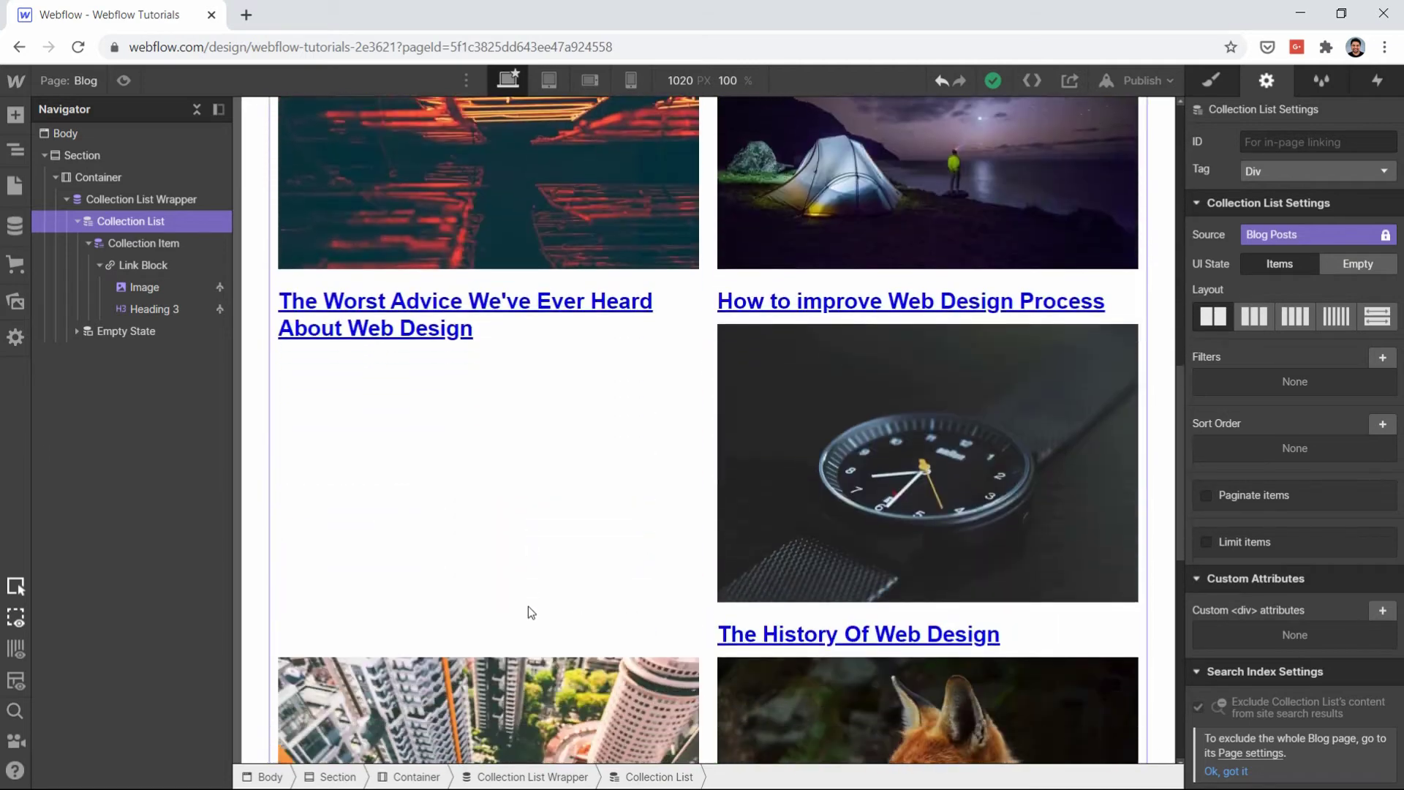
pyautogui.scroll(12, 528, 607)
pyautogui.scroll(-17, 484, 708)
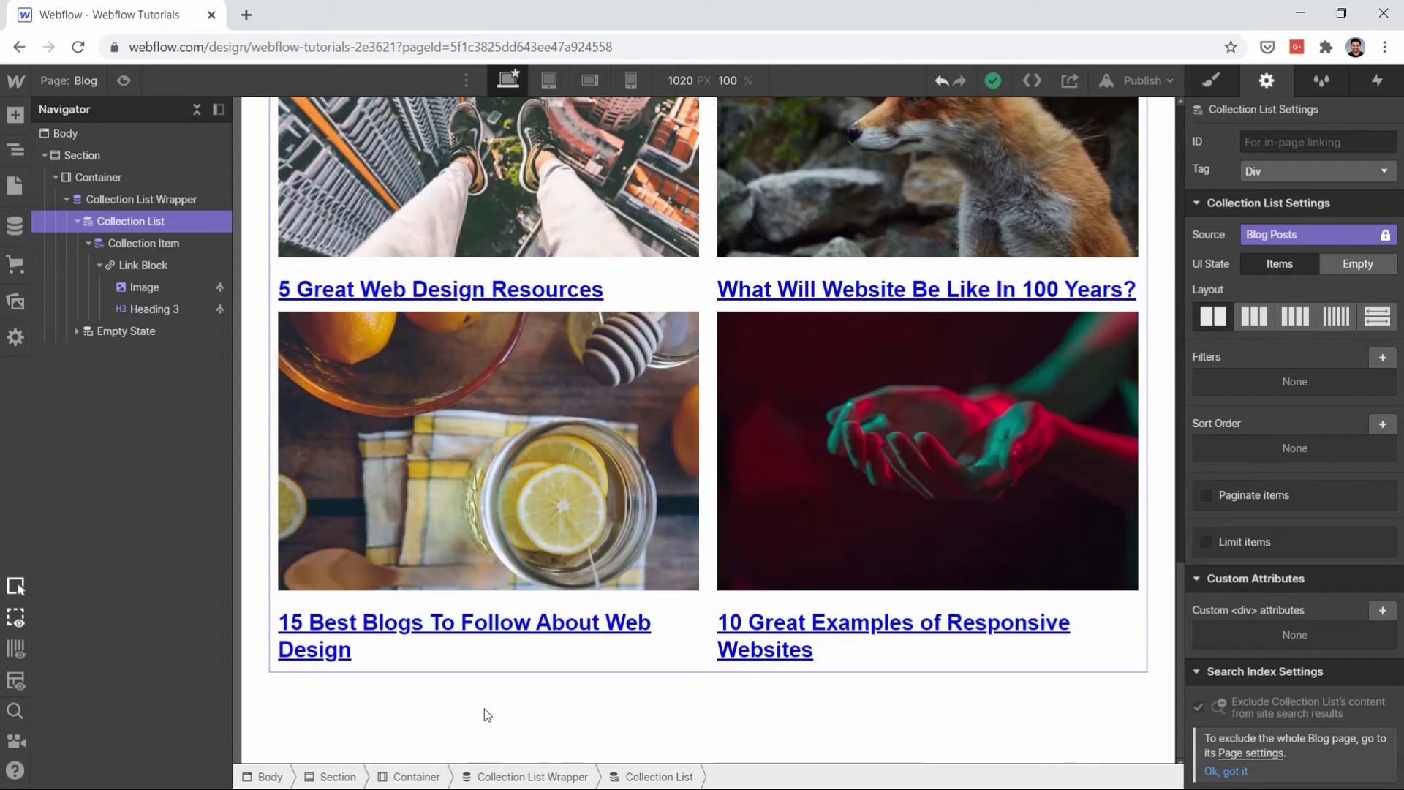
pyautogui.scroll(18, 484, 709)
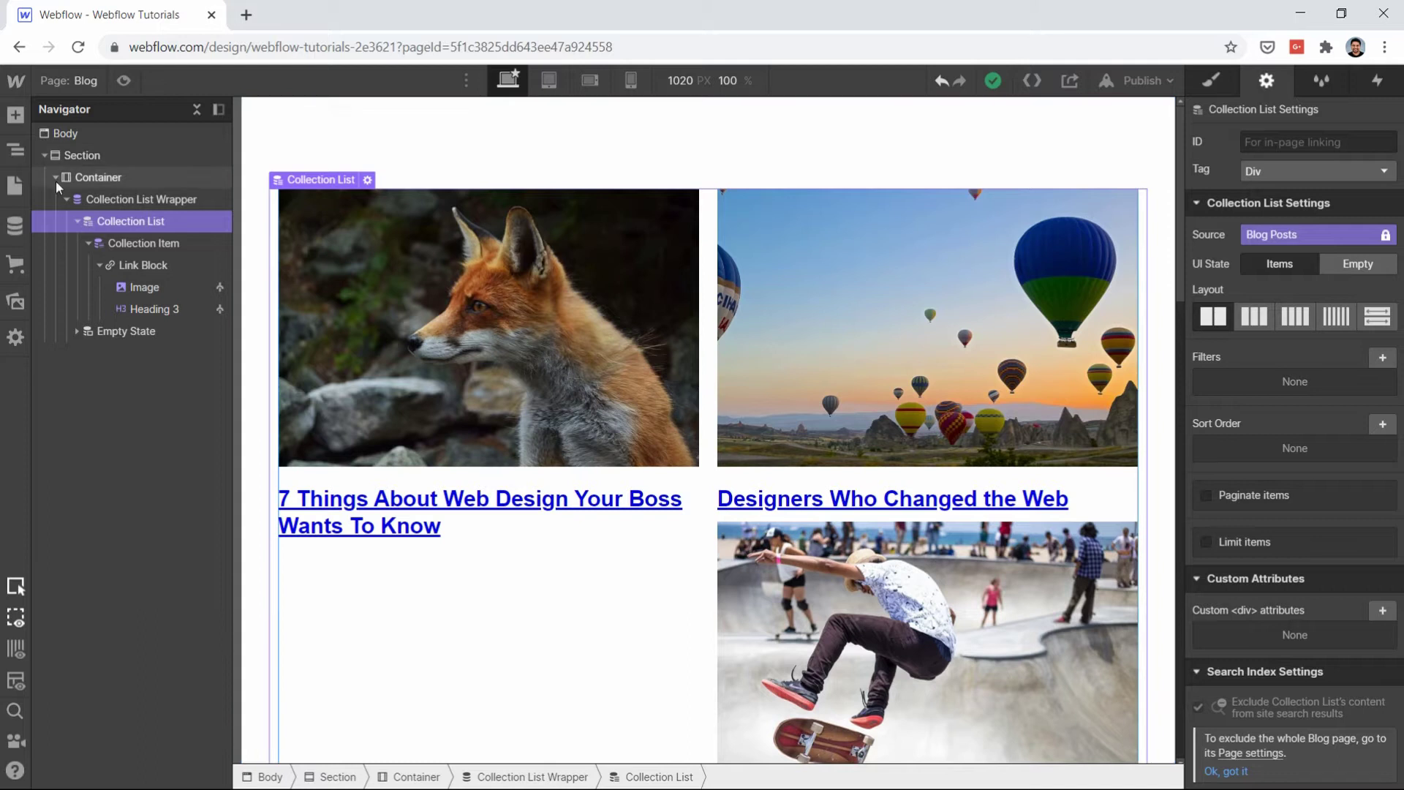
# Step: Add a second collection list to the container, above the blog posts list, and set its source to Categories
pyautogui.click(66, 199)
pyautogui.click(107, 198)
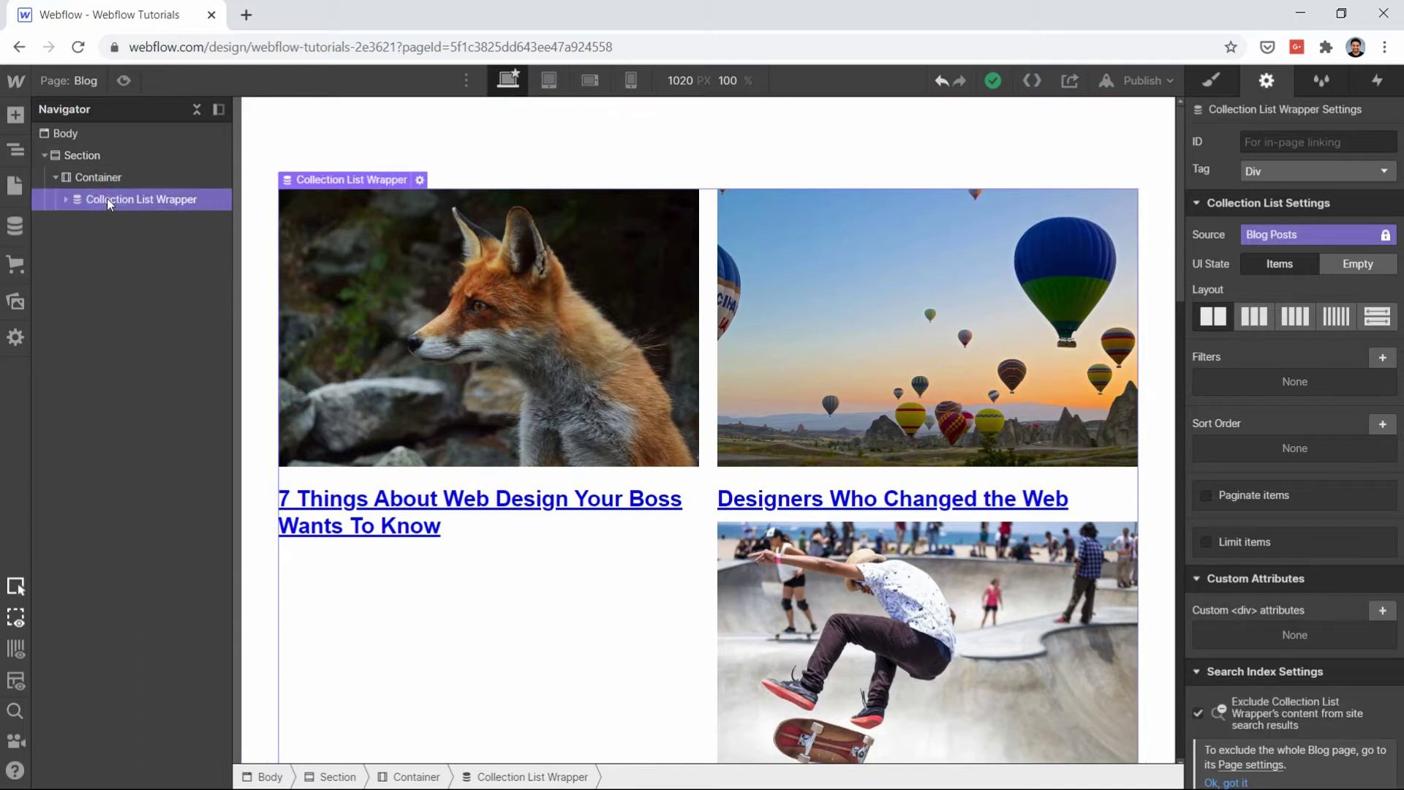
pyautogui.click(117, 177)
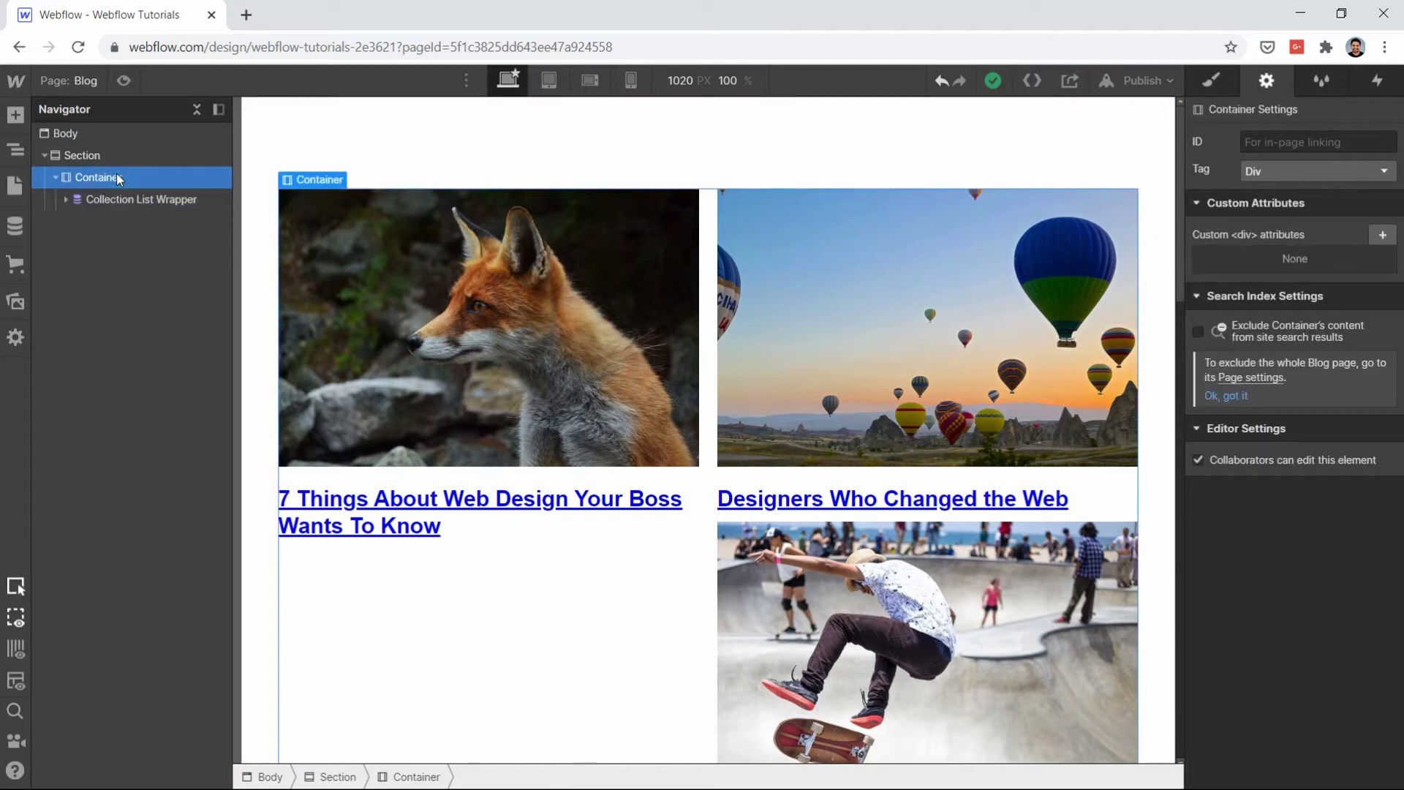
pyautogui.hotkey('ctrl', 'k')
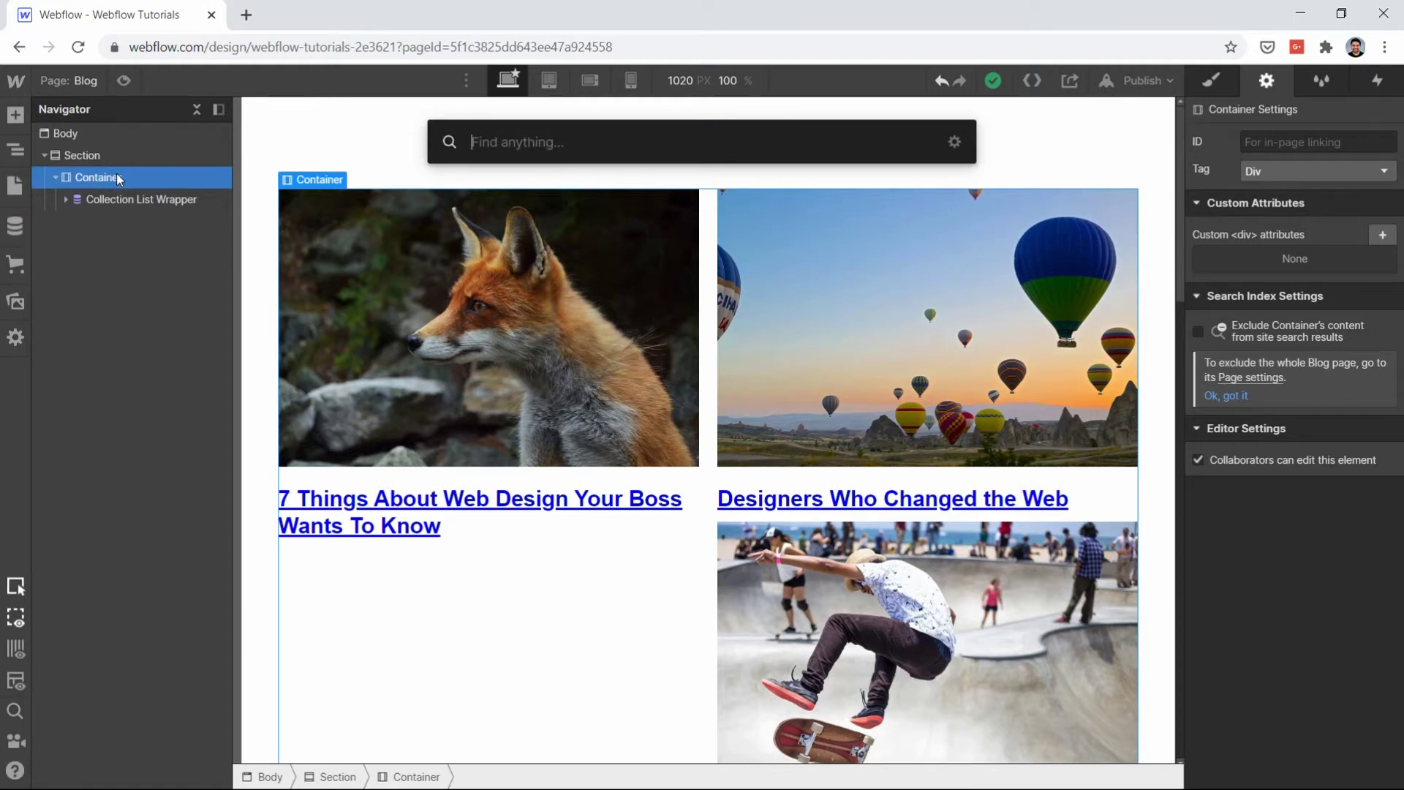
pyautogui.write('collec')
pyautogui.press('Return')
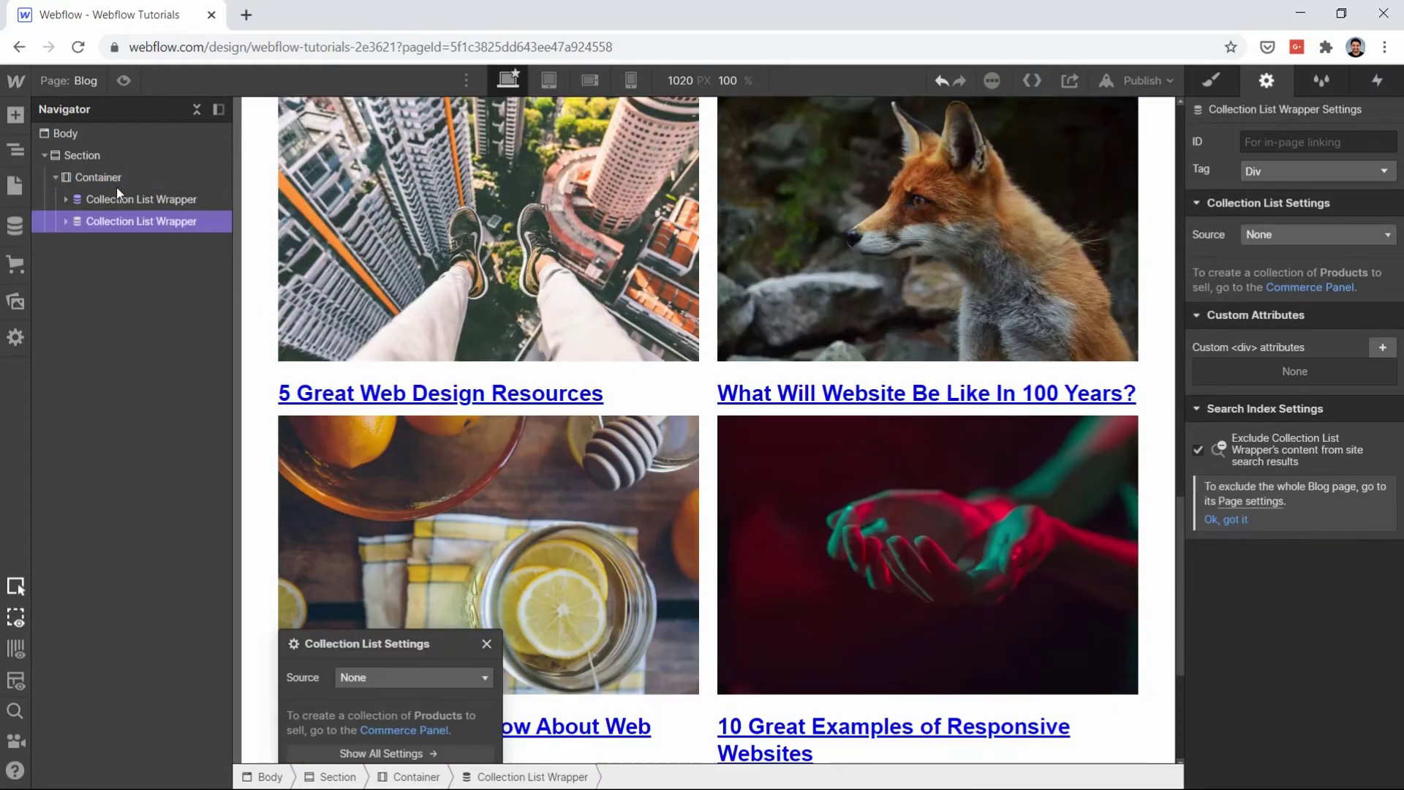
pyautogui.click(122, 199)
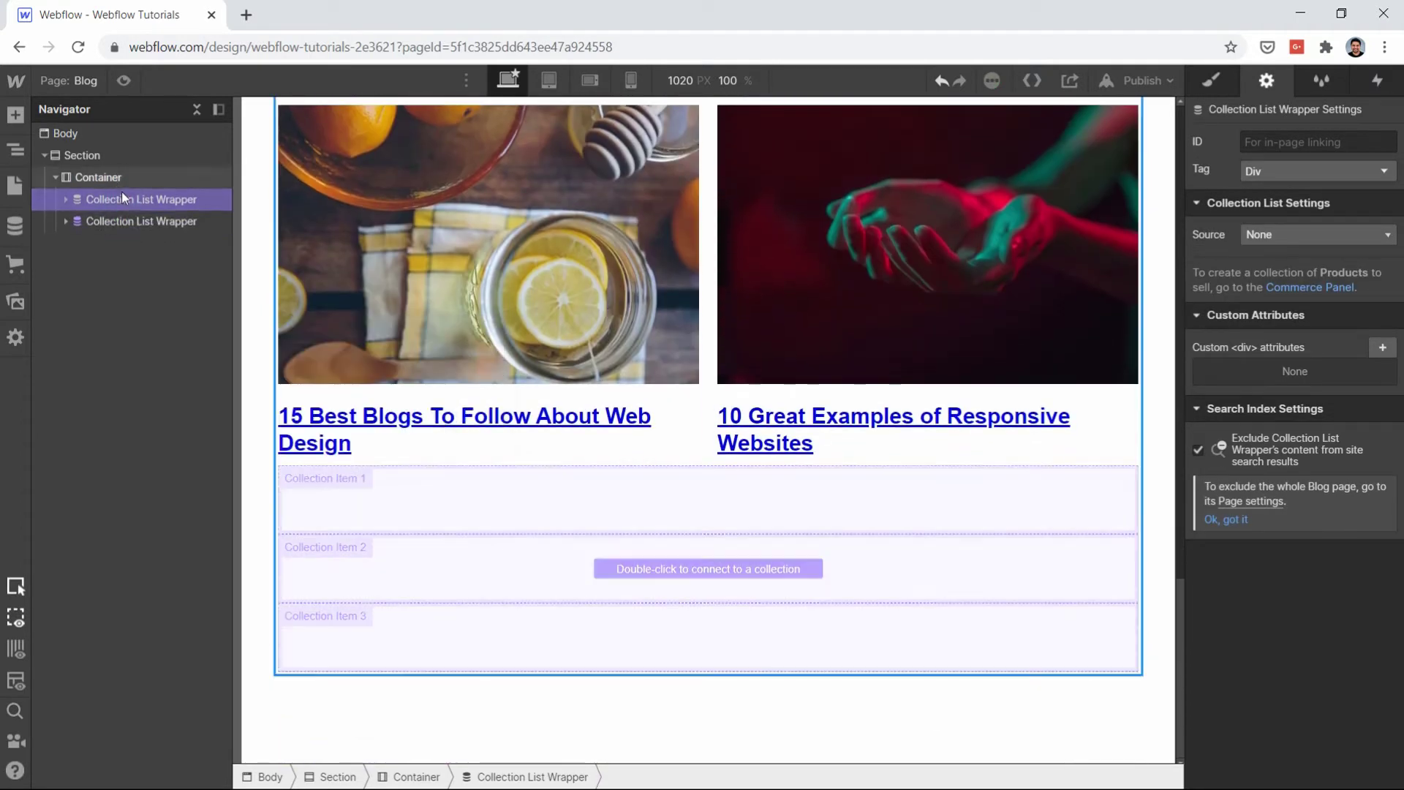
pyautogui.click(1269, 234)
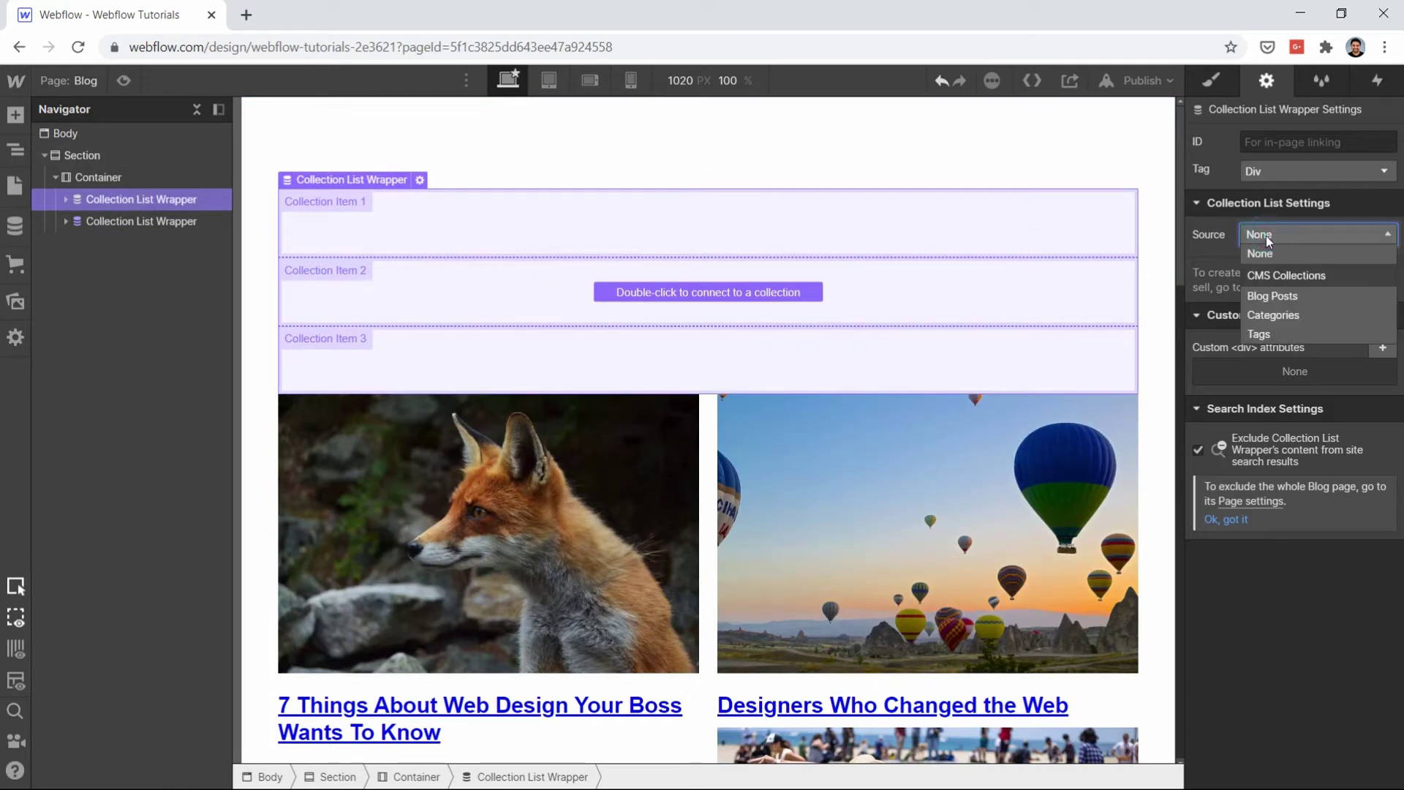
pyautogui.click(1270, 308)
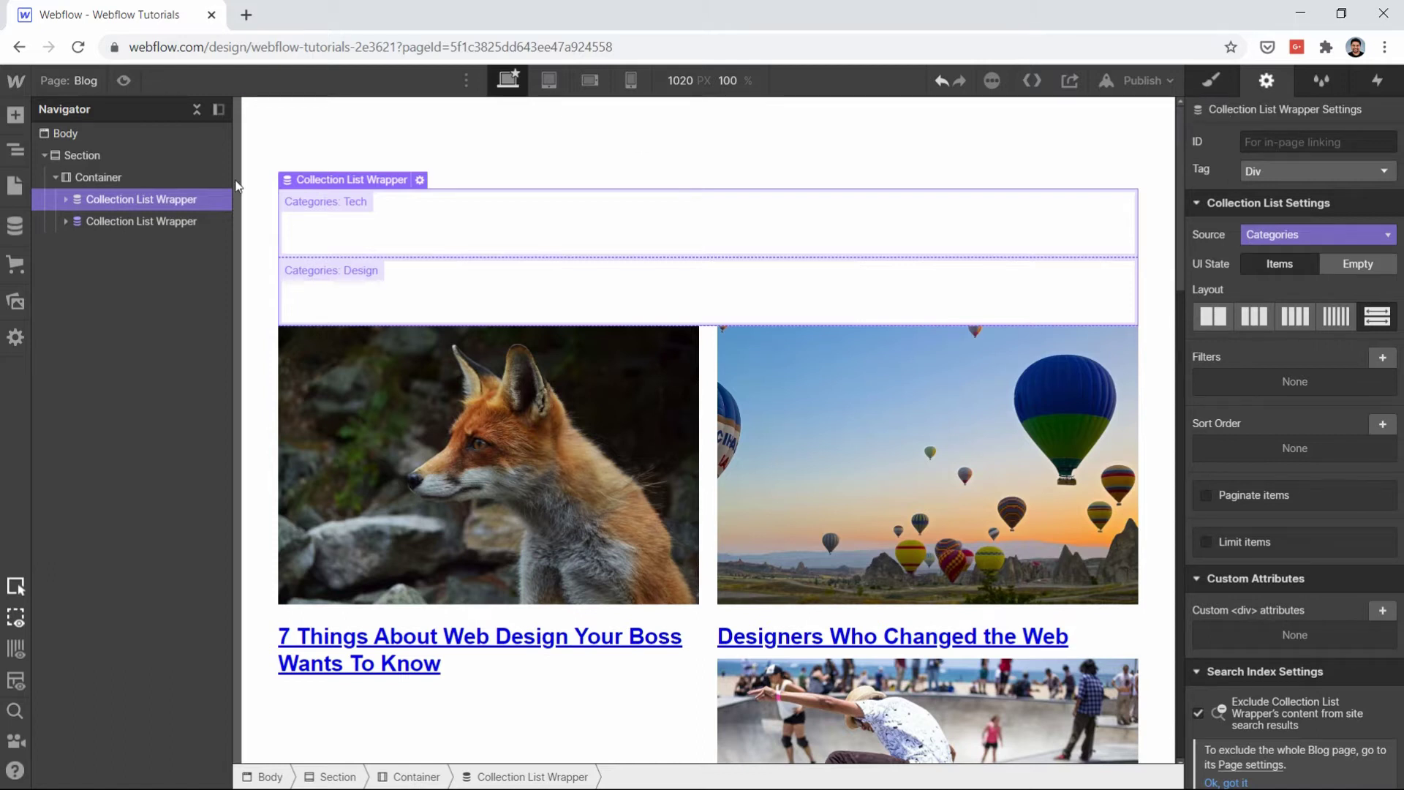
# Step: Add a heading inside the Categories collection item and set its heading type to H4
pyautogui.click(468, 214)
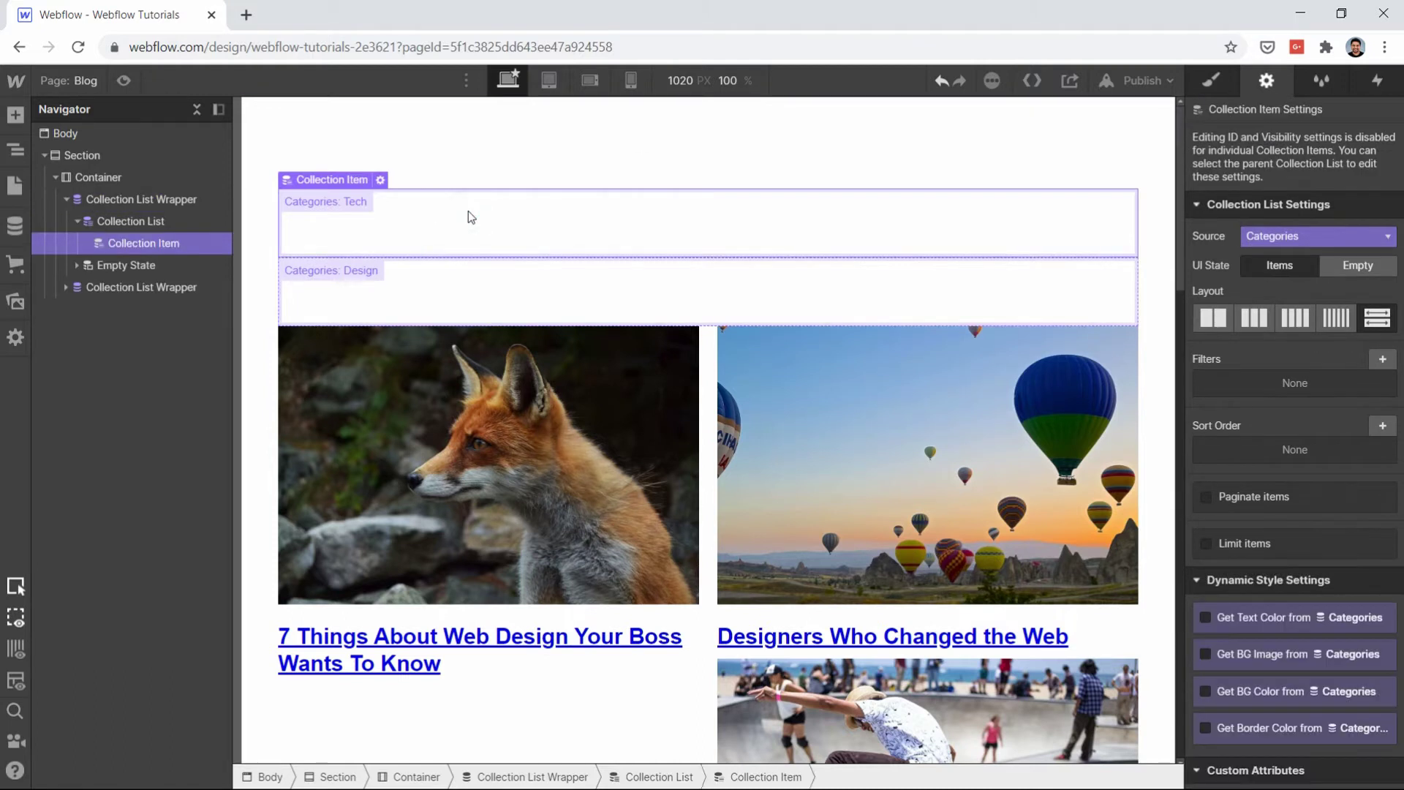
pyautogui.hotkey('ctrl', 'e')
pyautogui.write('hea')
pyautogui.press('Return')
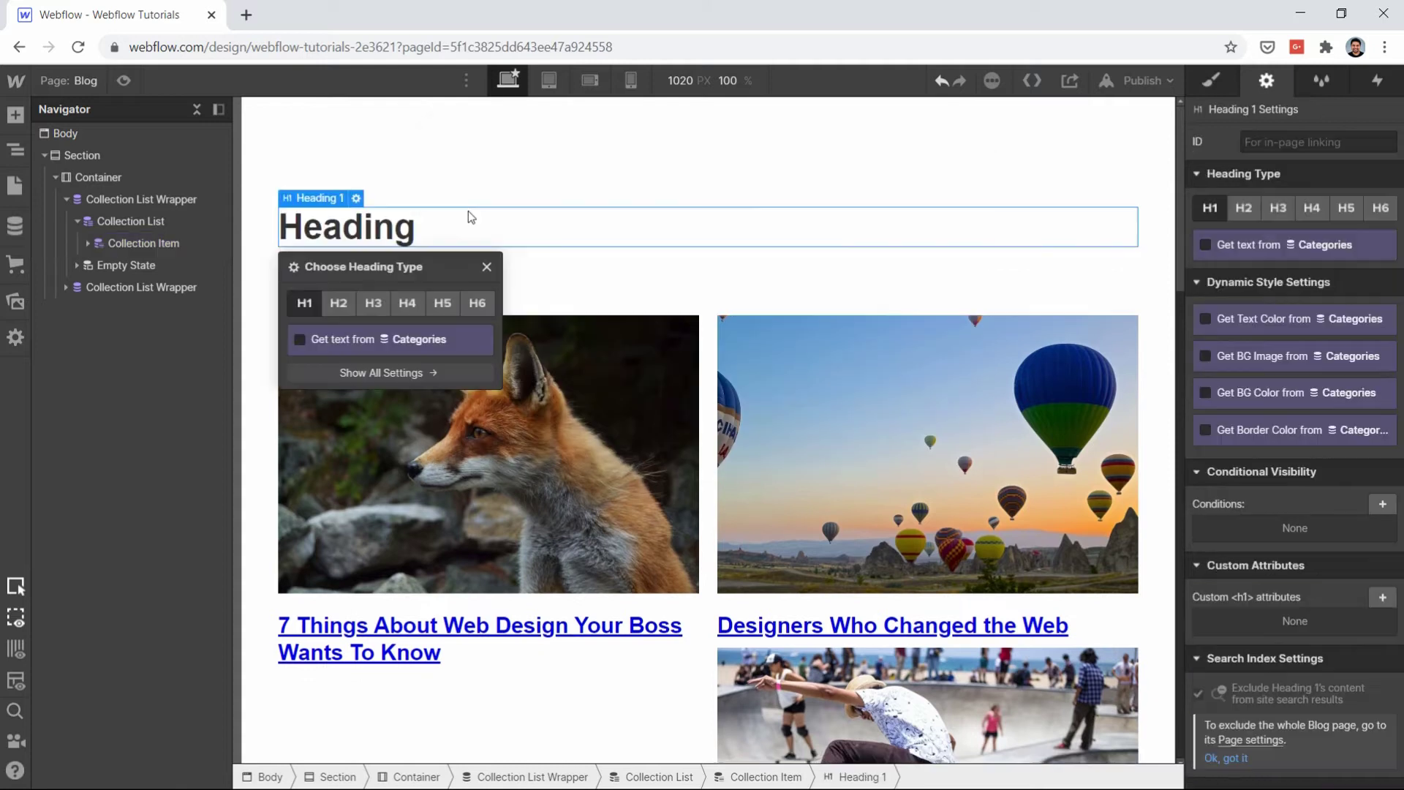
pyautogui.click(436, 303)
pyautogui.click(408, 306)
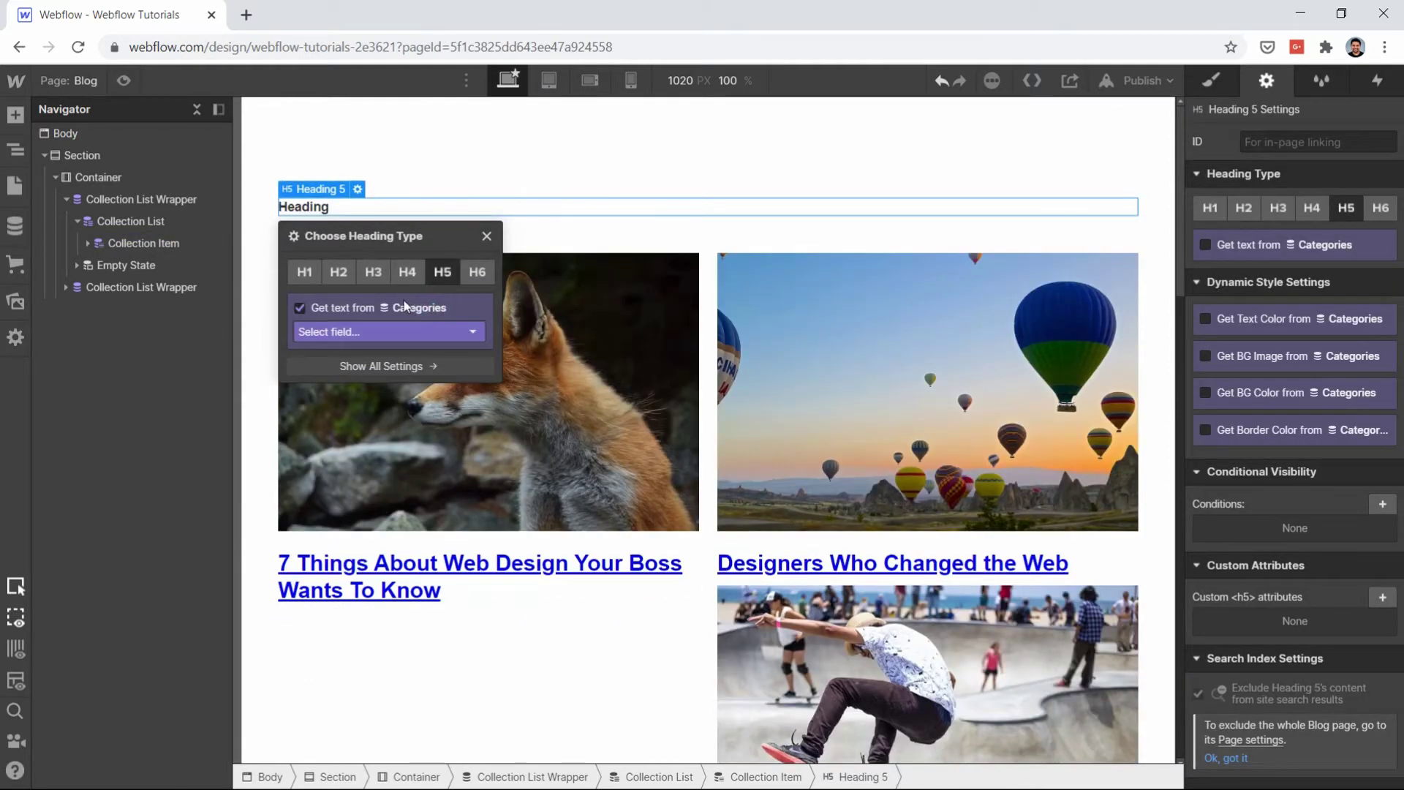
pyautogui.click(408, 271)
pyautogui.click(403, 183)
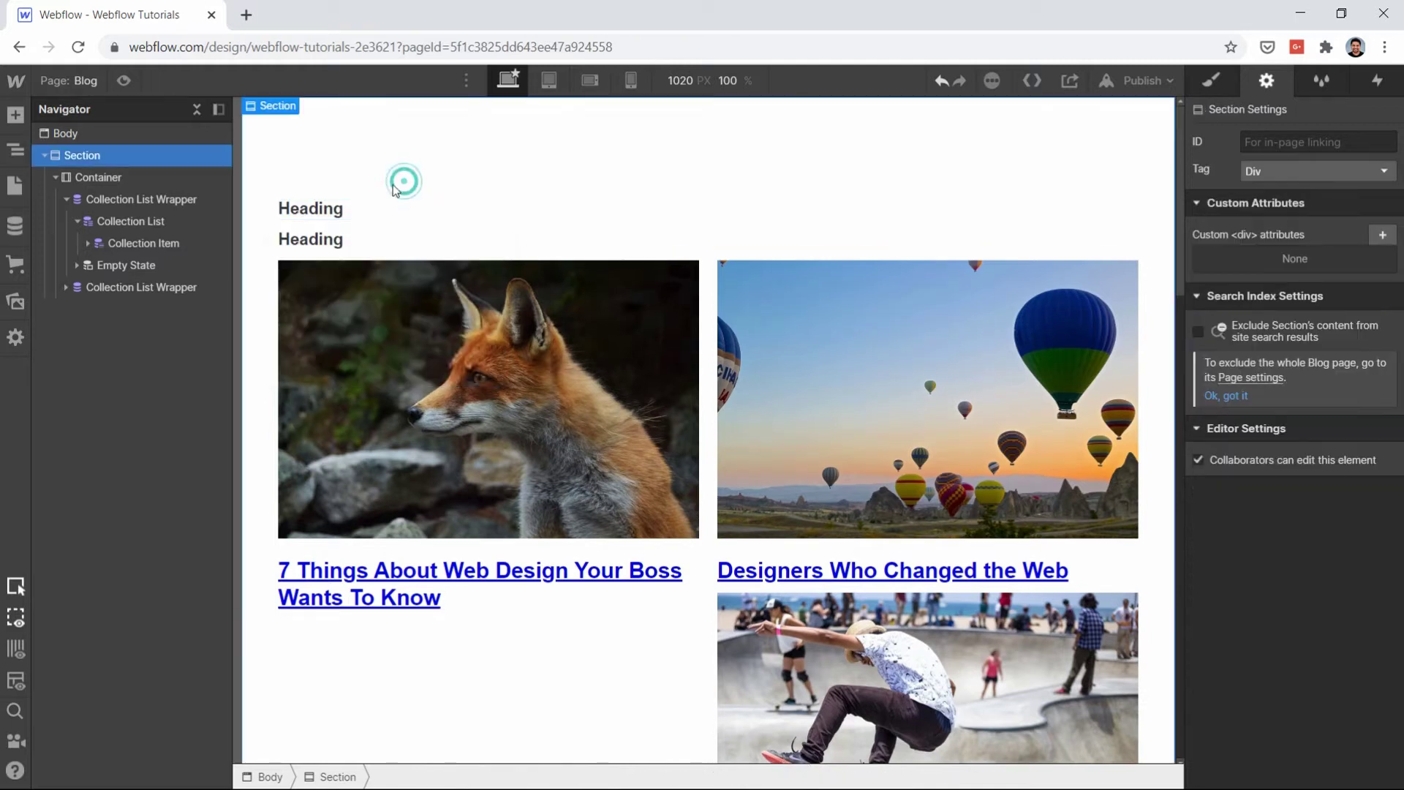
# Step: Connect the H4 heading's text to the Name field of the Categories collection
pyautogui.click(329, 210)
pyautogui.click(358, 189)
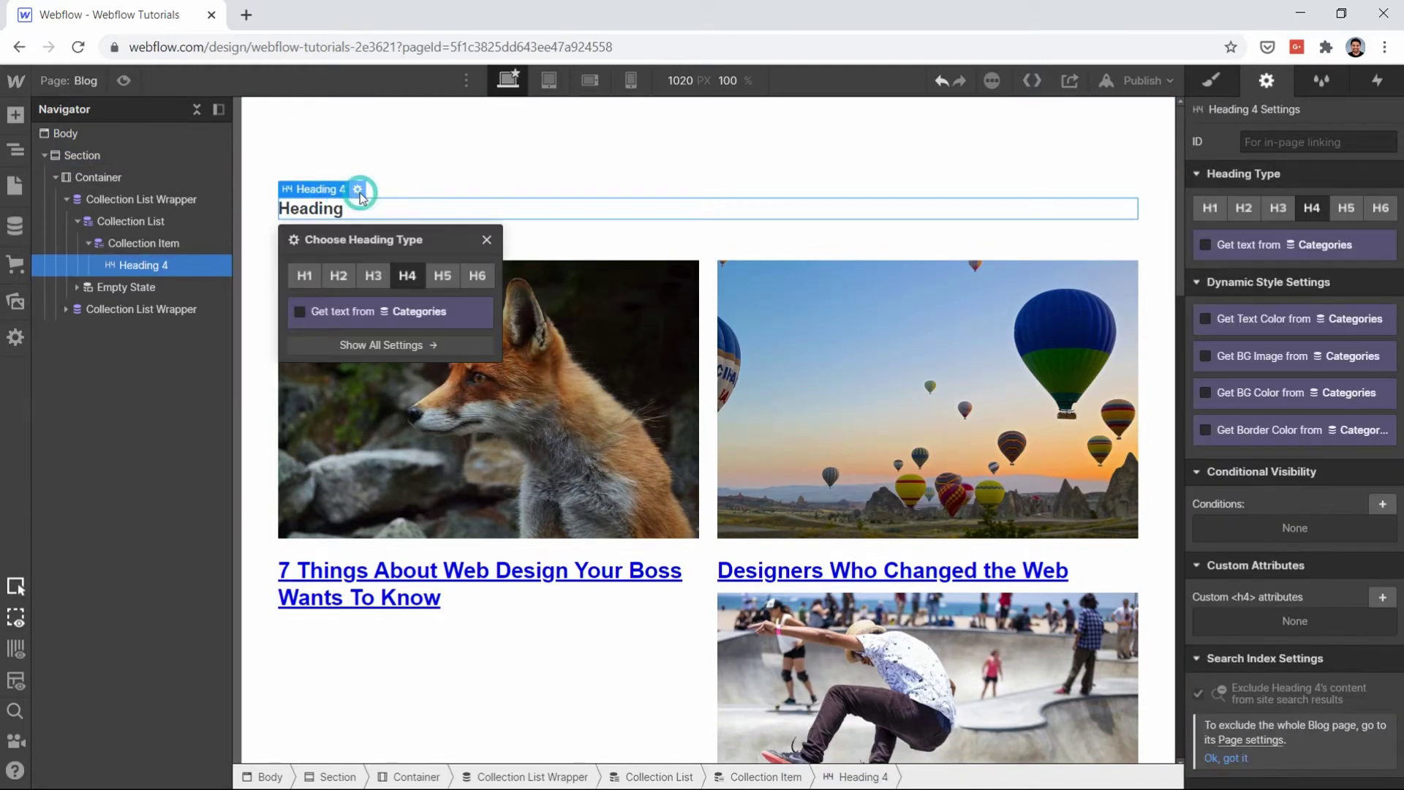
pyautogui.click(313, 314)
pyautogui.click(311, 338)
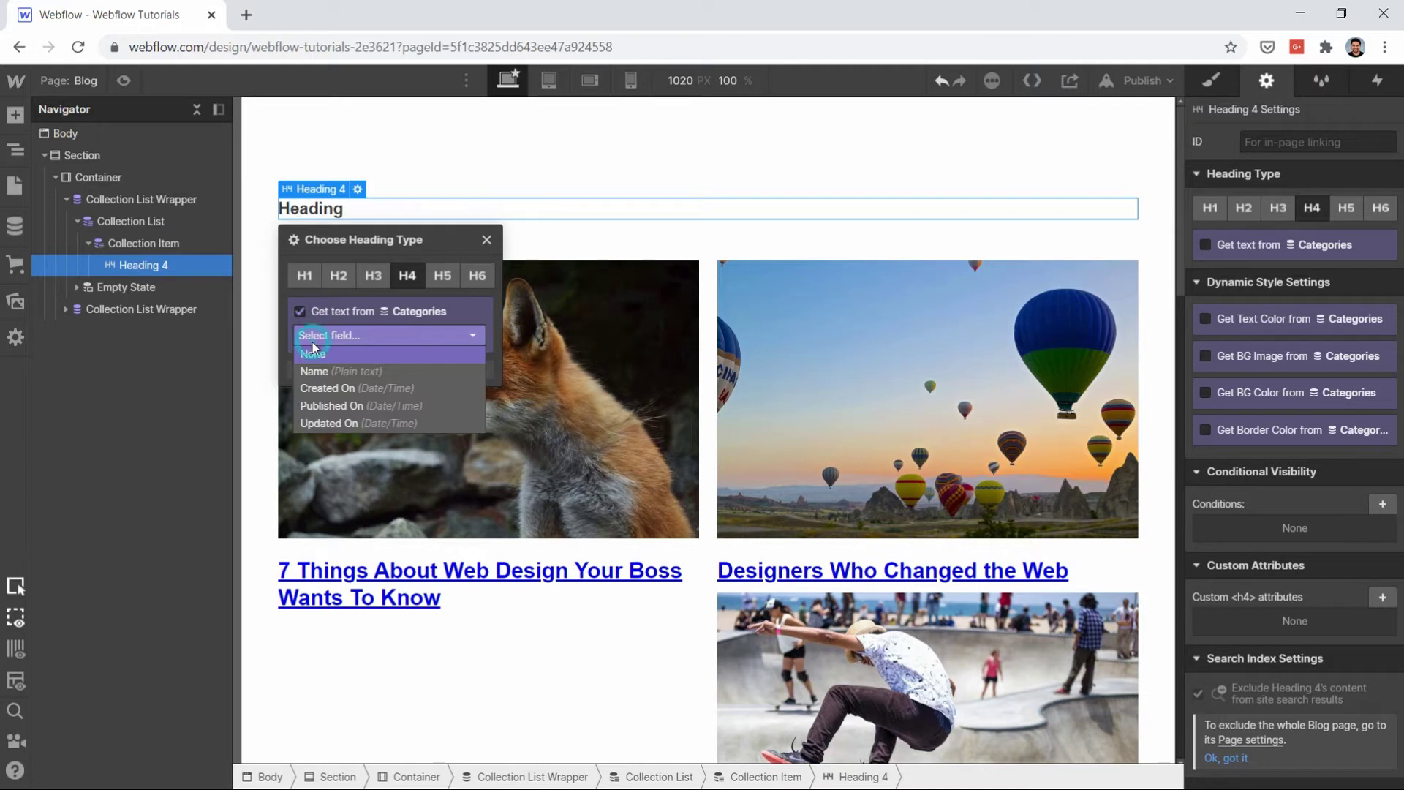
pyautogui.click(313, 373)
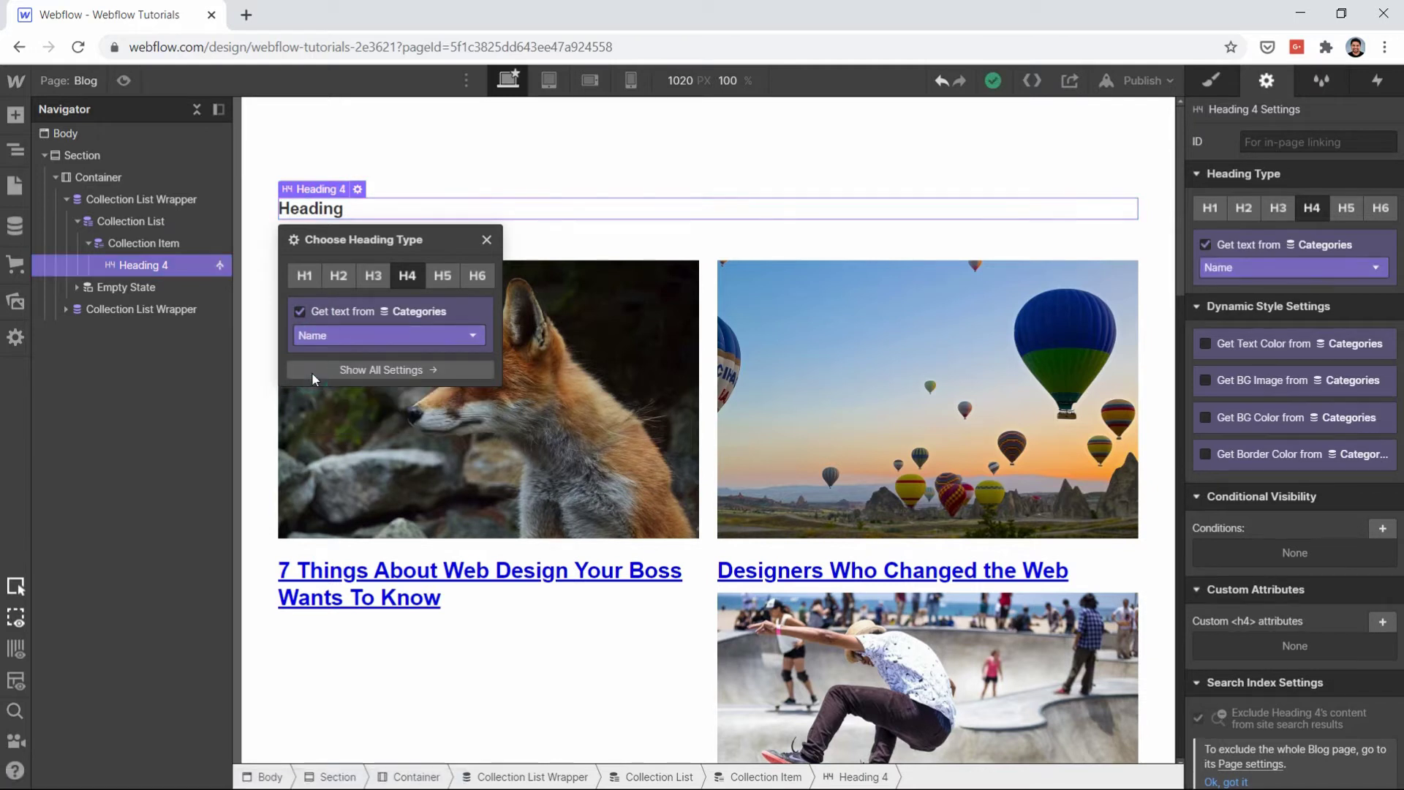
pyautogui.click(484, 134)
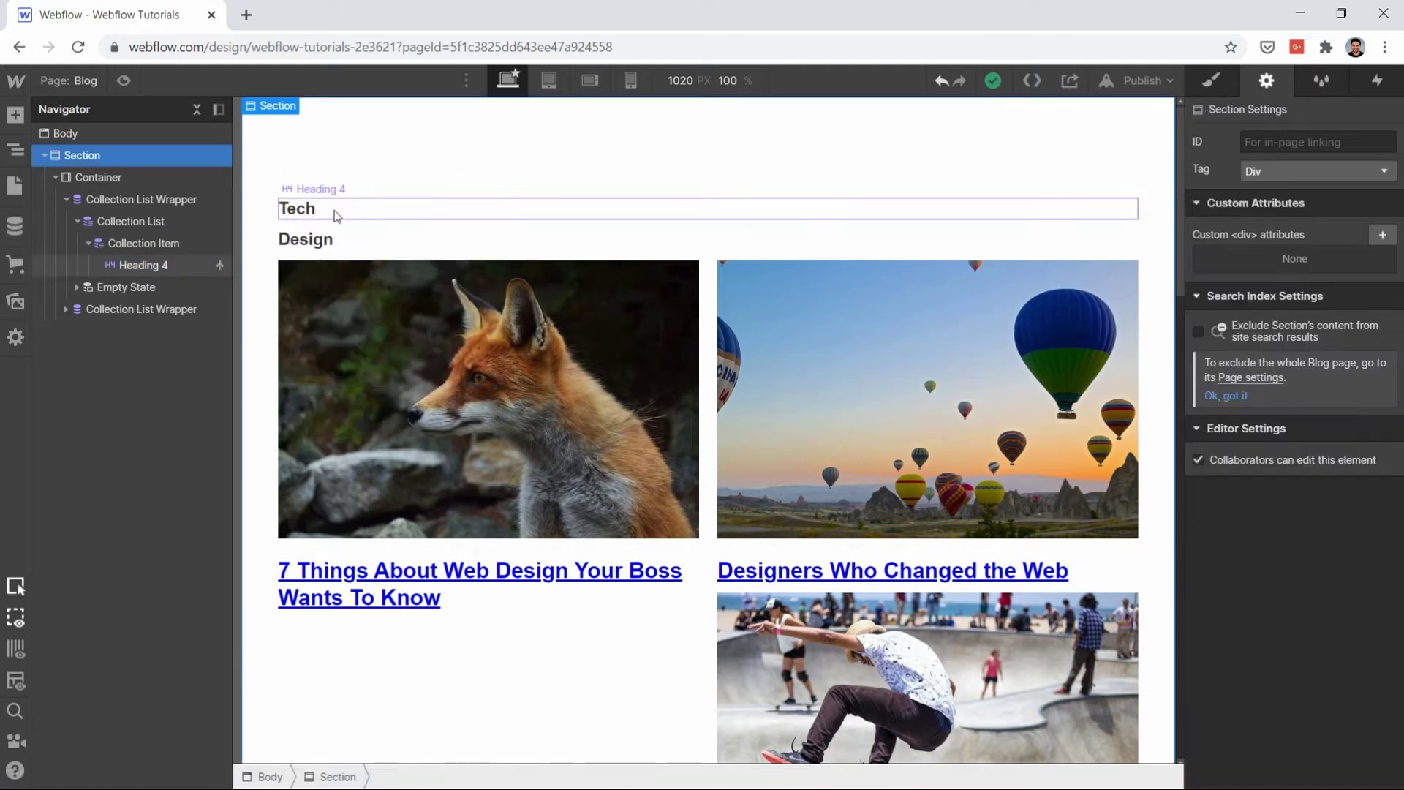
# Step: Add a link block to the Categories collection item and nest the H4 heading inside it
pyautogui.click(337, 213)
pyautogui.click(141, 247)
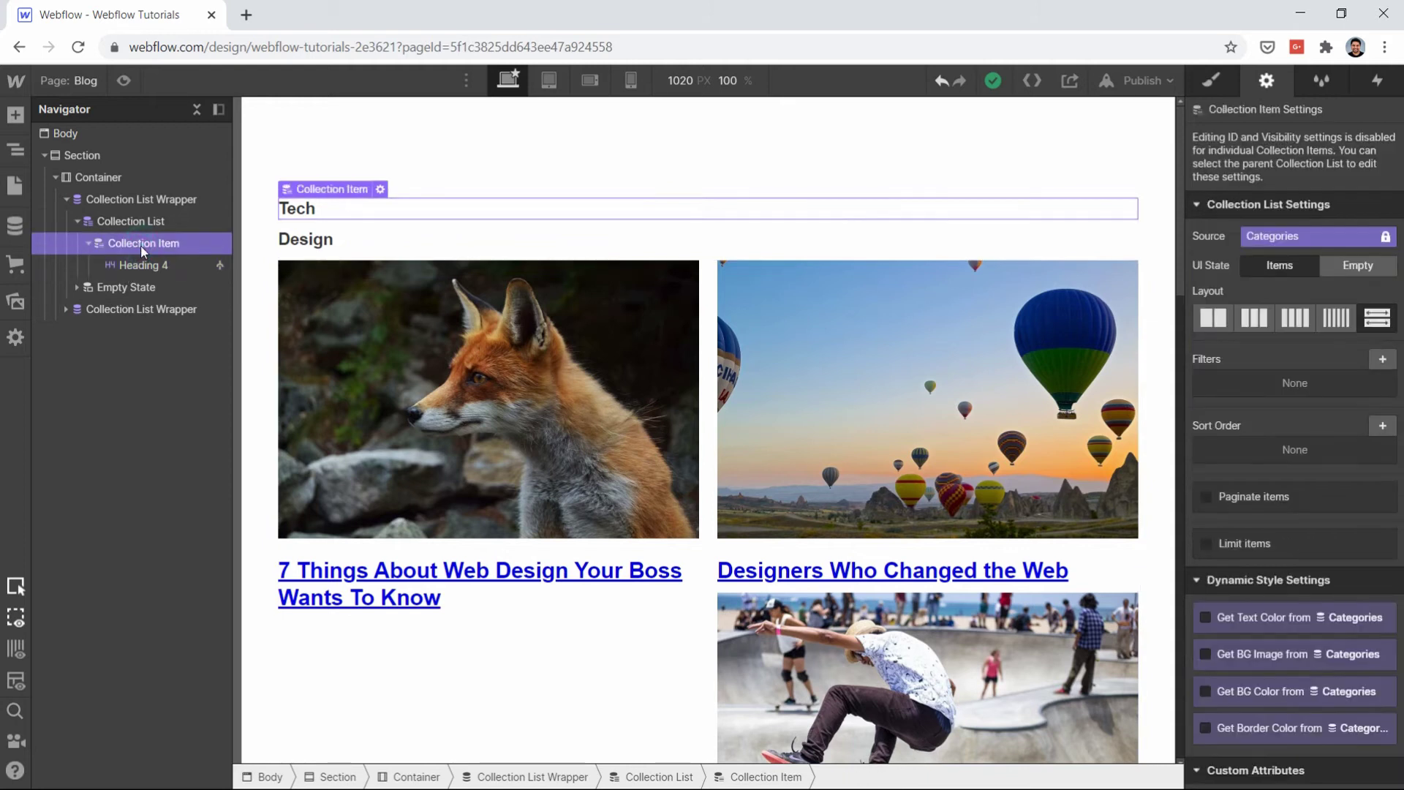
pyautogui.hotkey('ctrl', 'e')
pyautogui.write('link')
pyautogui.press('Return')
pyautogui.click(129, 264)
pyautogui.moveTo(144, 263)
pyautogui.mouseDown()
pyautogui.moveTo(147, 278)
pyautogui.moveTo(151, 265)
pyautogui.mouseUp()
pyautogui.click(139, 261)
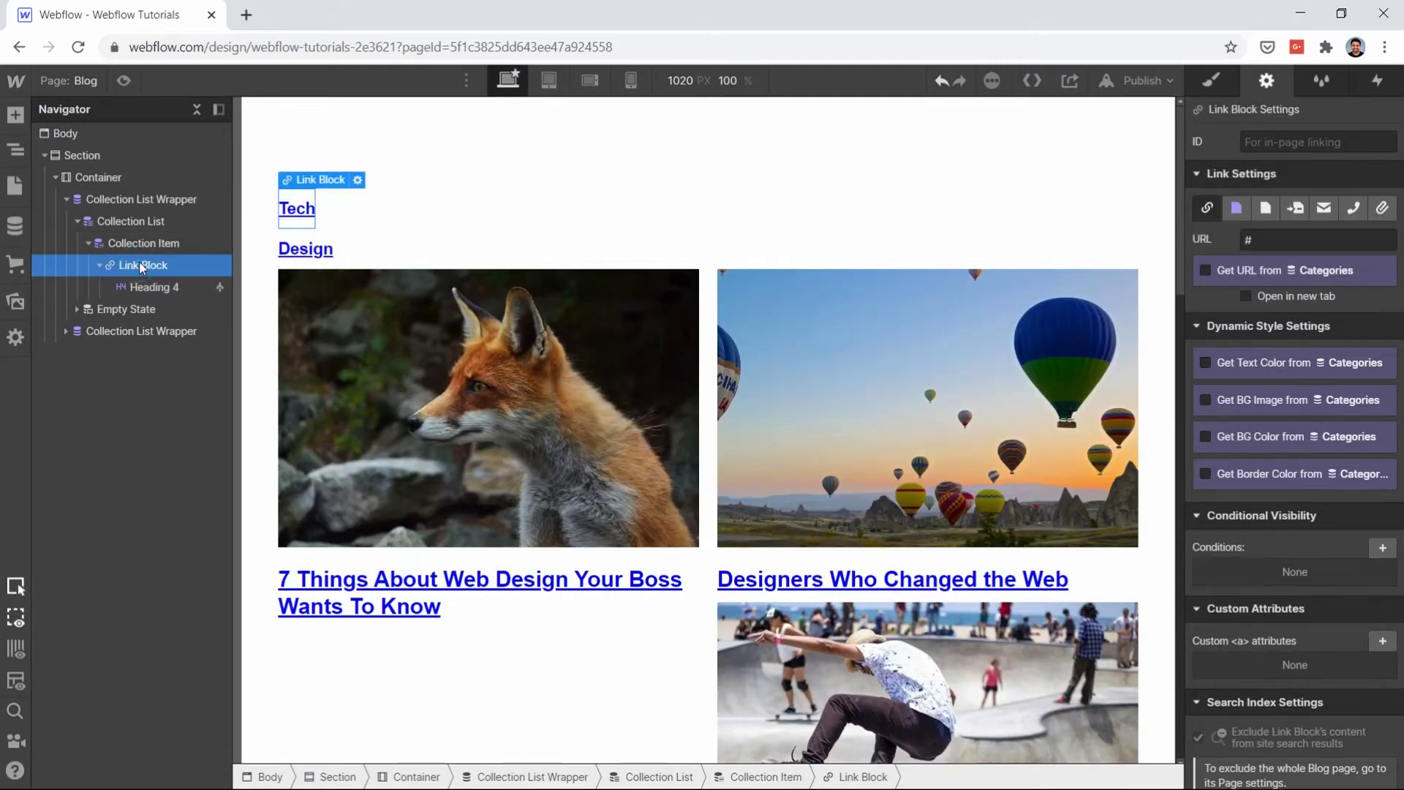
# Step: Set the Categories collection list to a horizontal flex layout with its items justified to the center
pyautogui.click(135, 243)
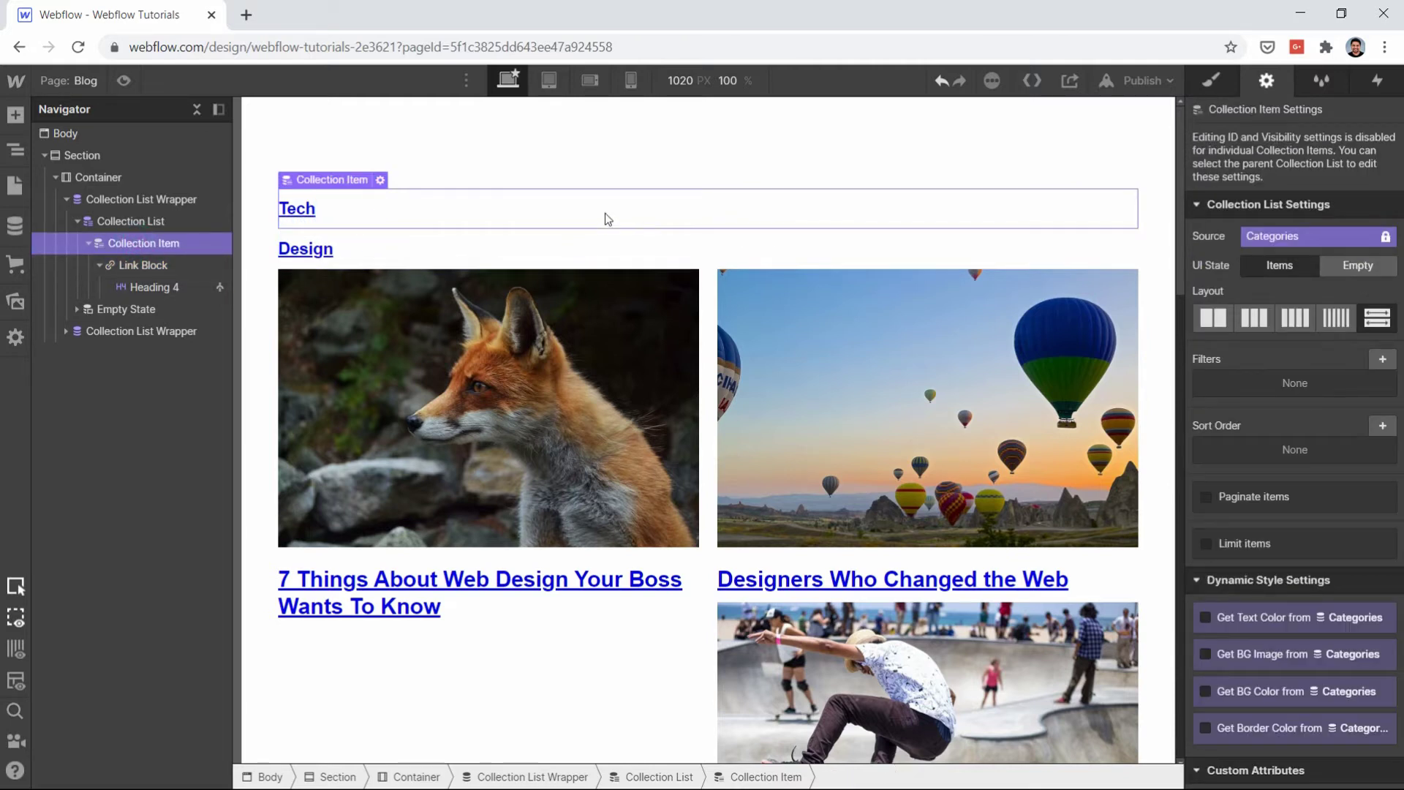
pyautogui.click(142, 221)
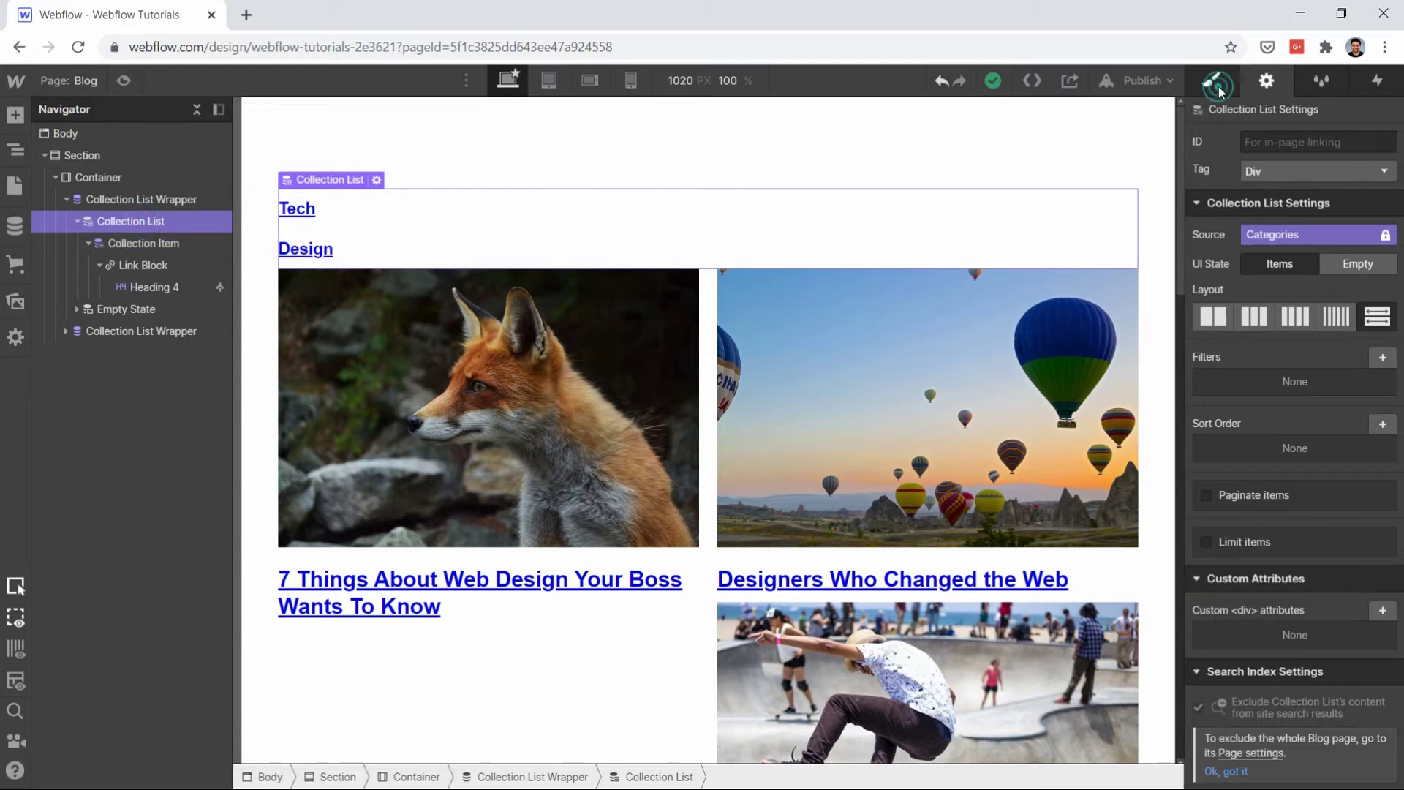
pyautogui.click(1215, 83)
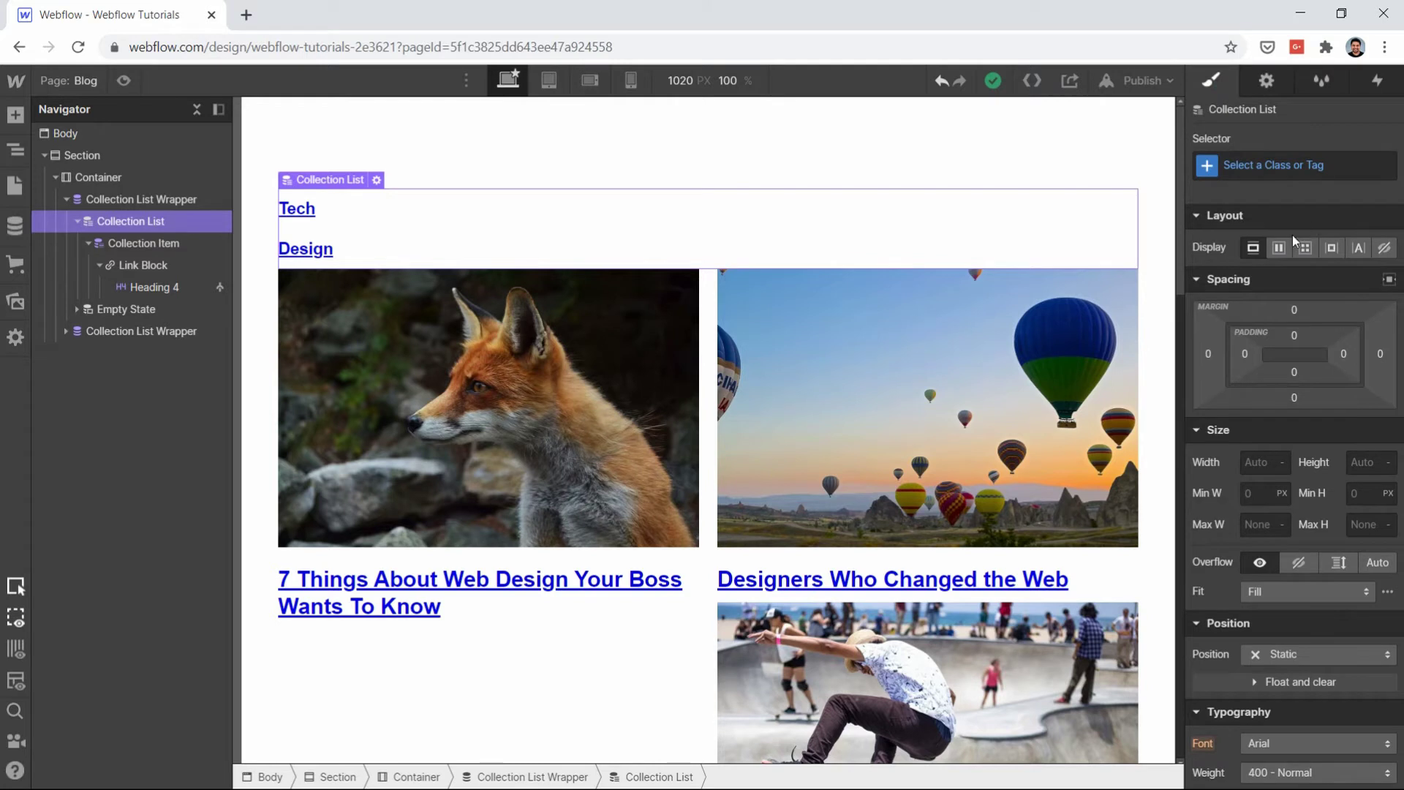
pyautogui.click(1278, 247)
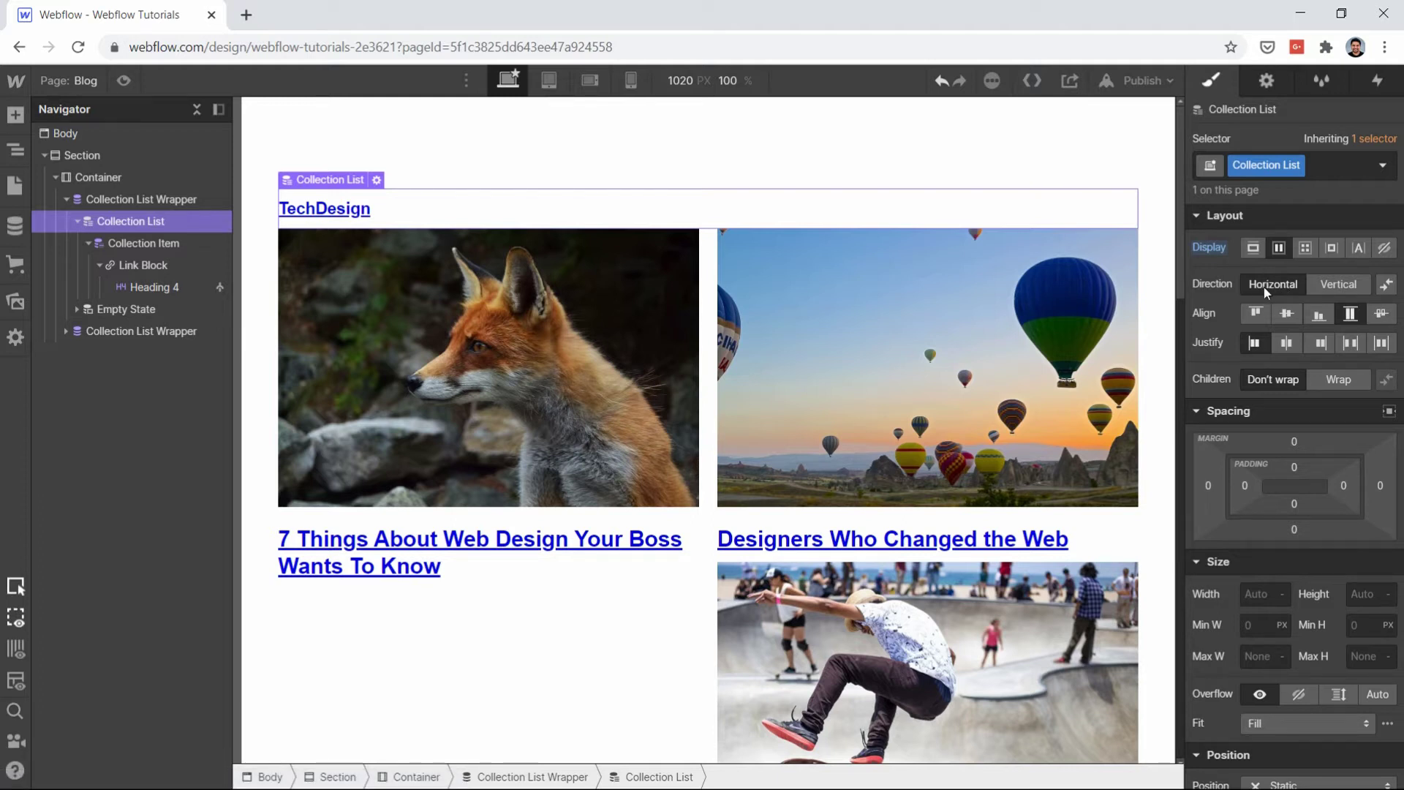
pyautogui.click(1288, 342)
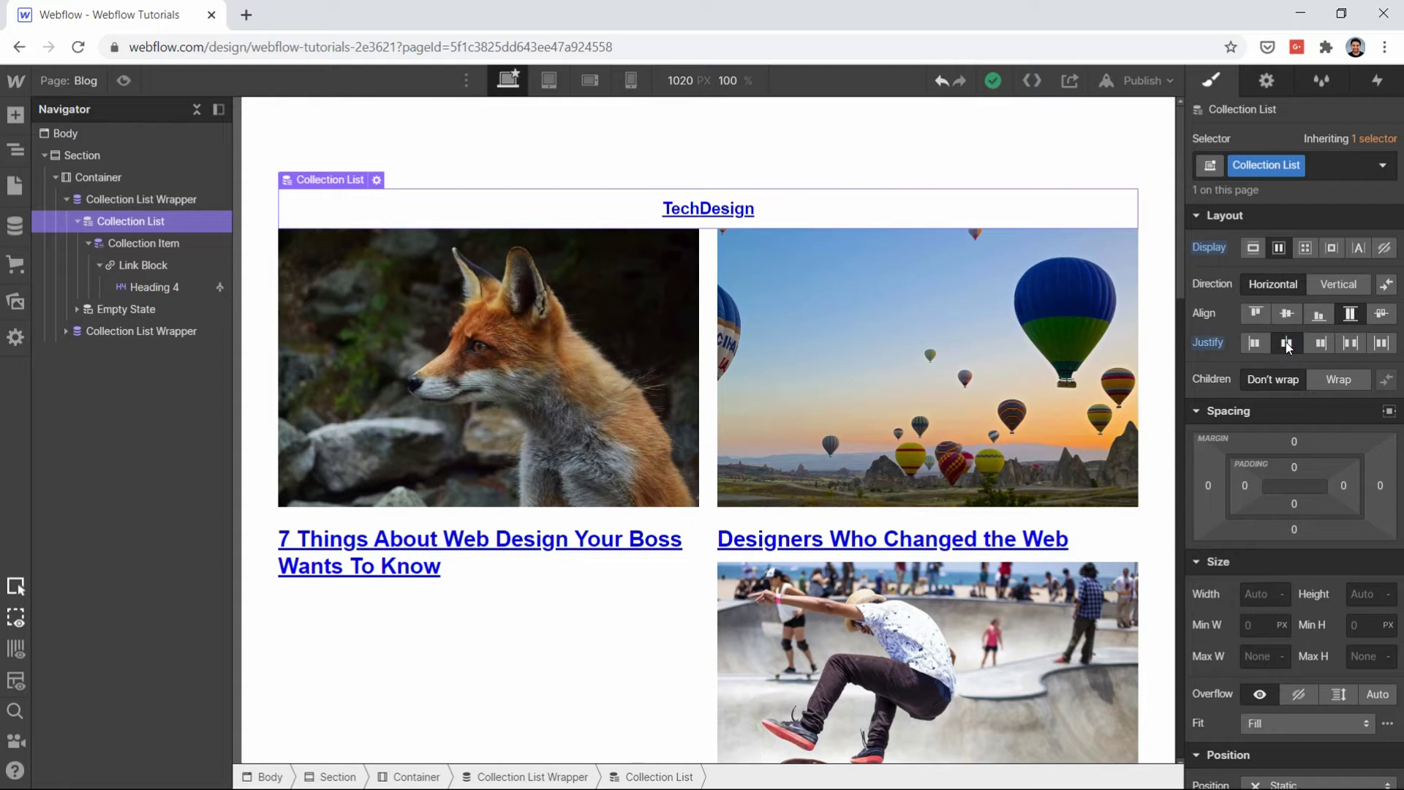
# Step: Give the link block in the Categories collection item the class cat-name
pyautogui.click(100, 265)
pyautogui.click(125, 265)
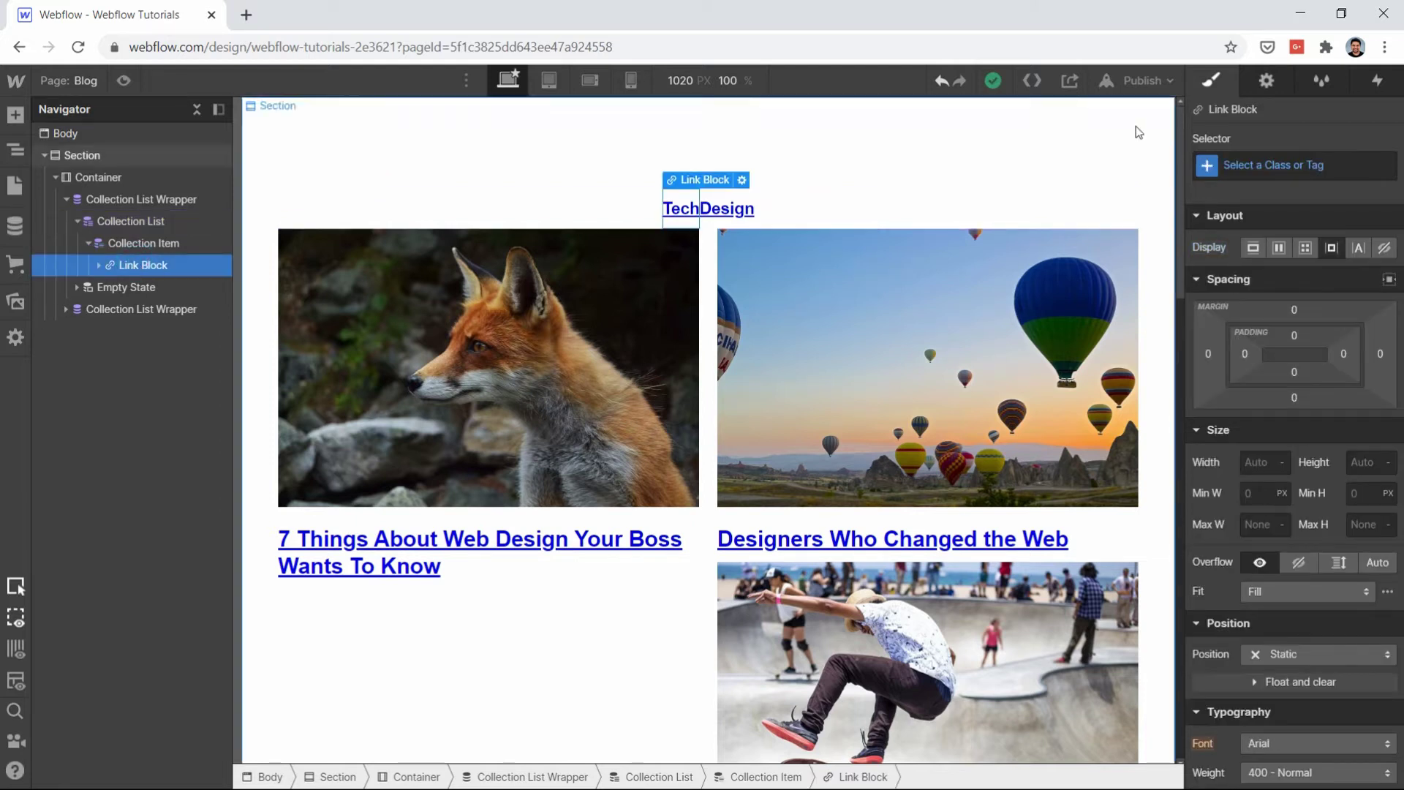
pyautogui.click(1283, 163)
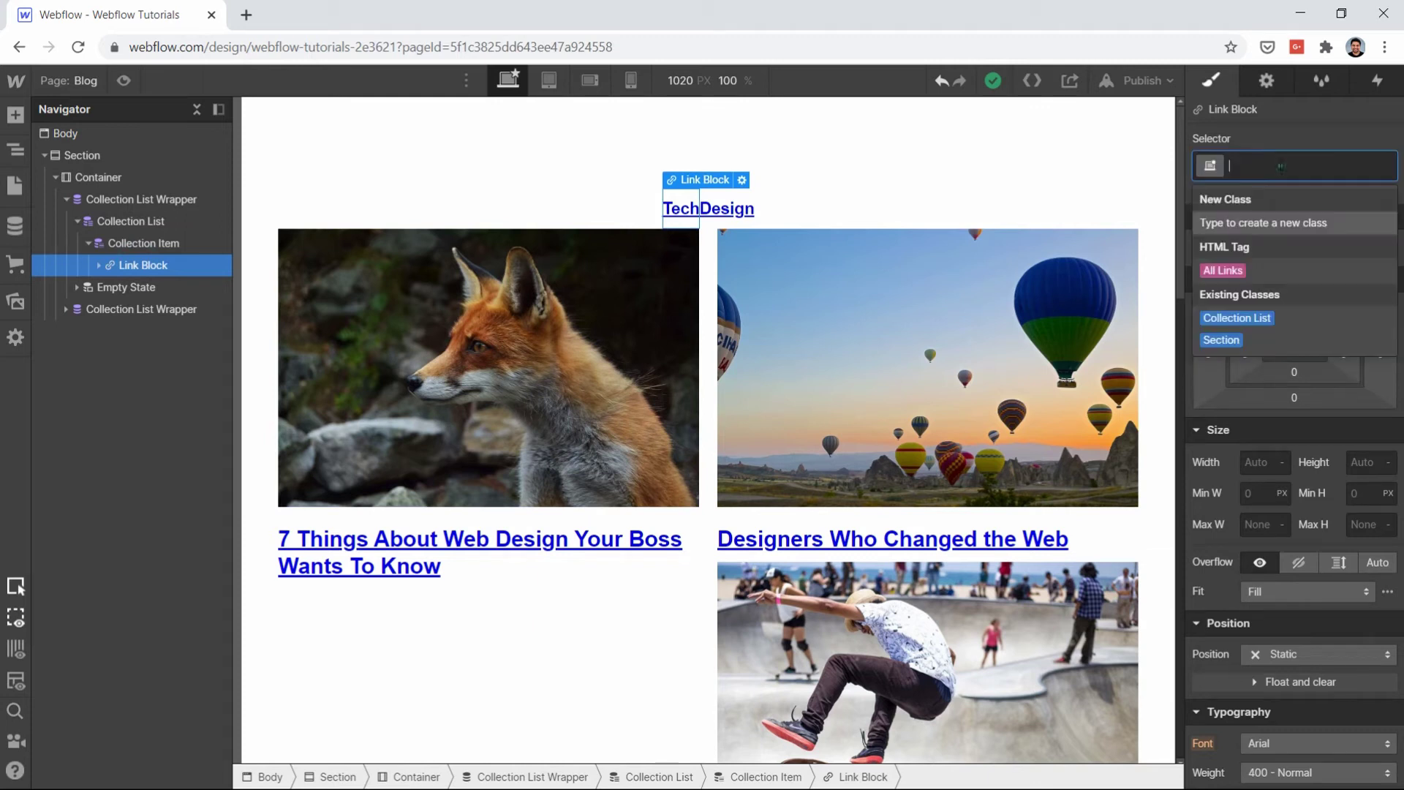
pyautogui.write('cat-name')
pyautogui.press('Return')
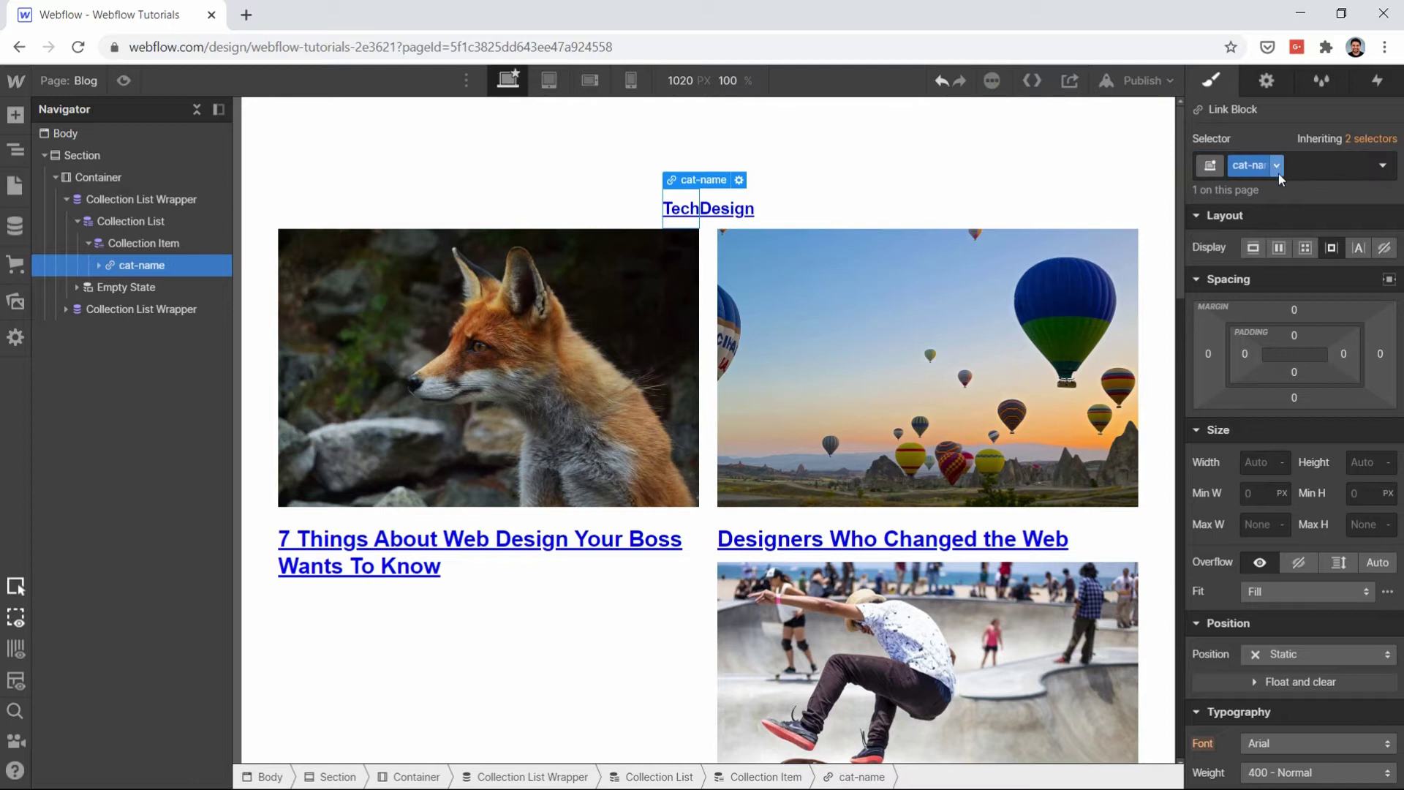
# Step: Set the right margin of the cat-name link block to 20 px
pyautogui.click(1379, 358)
pyautogui.click(1311, 413)
pyautogui.click(1344, 415)
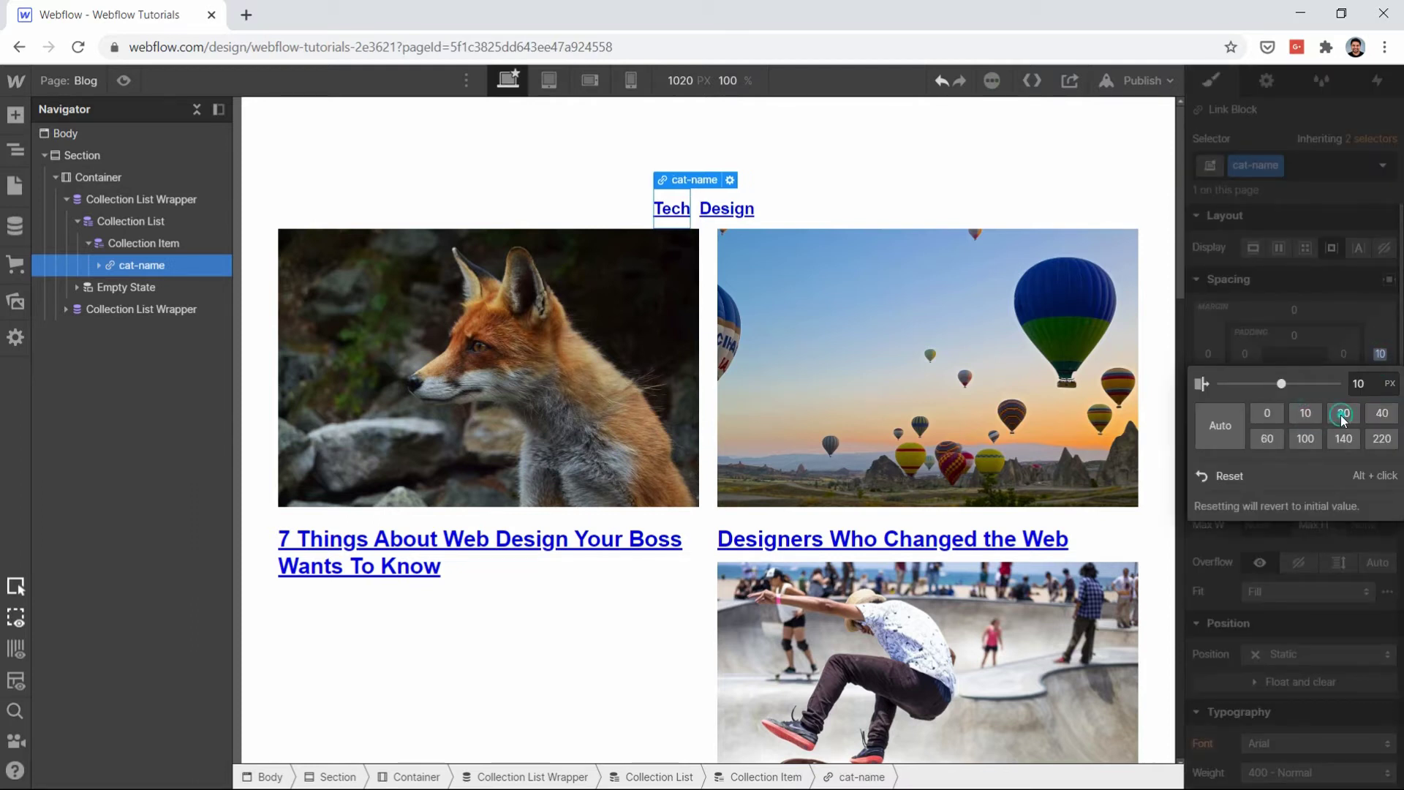
pyautogui.click(1304, 671)
# Step: Remove the underline decoration from the cat-name link block's text
pyautogui.scroll(-1, 1302, 669)
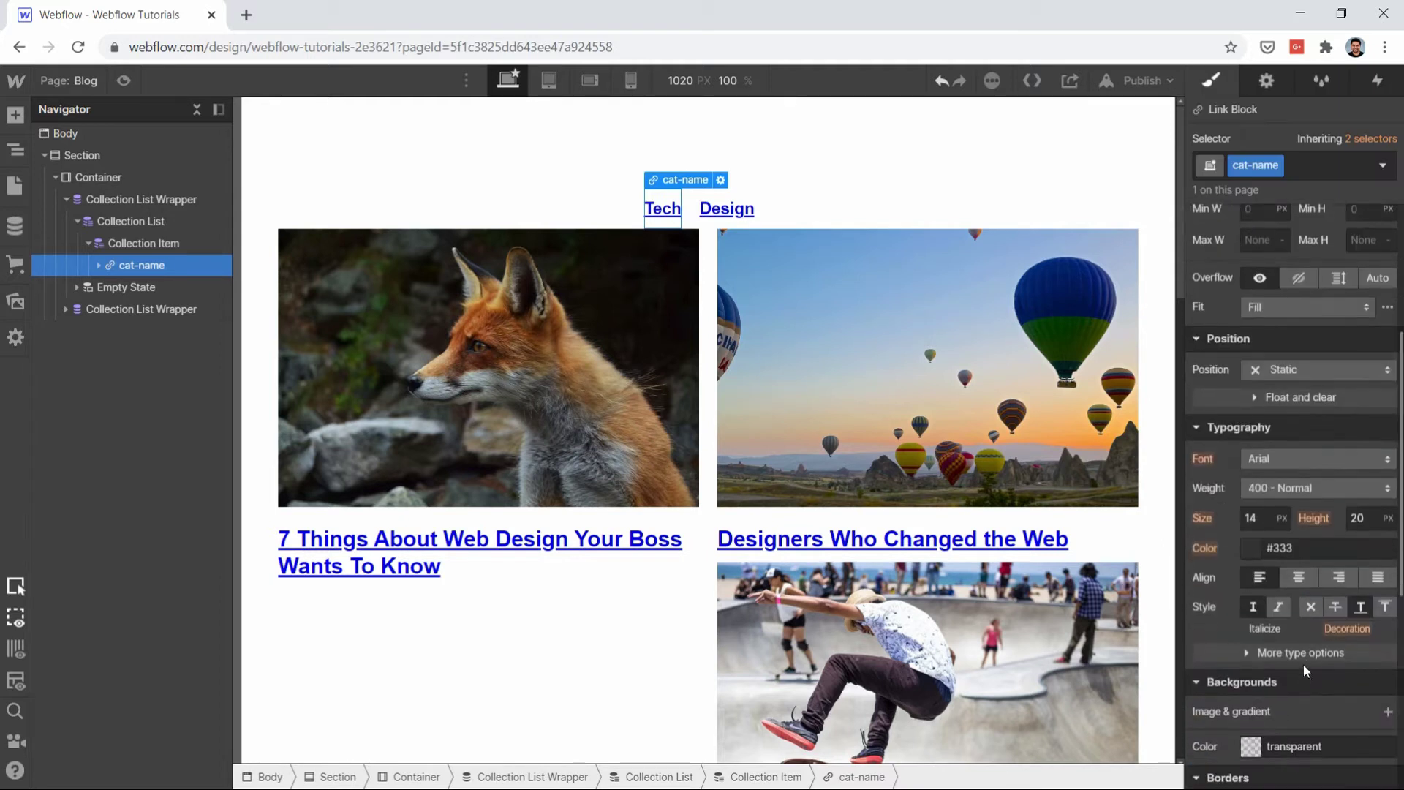
pyautogui.click(769, 202)
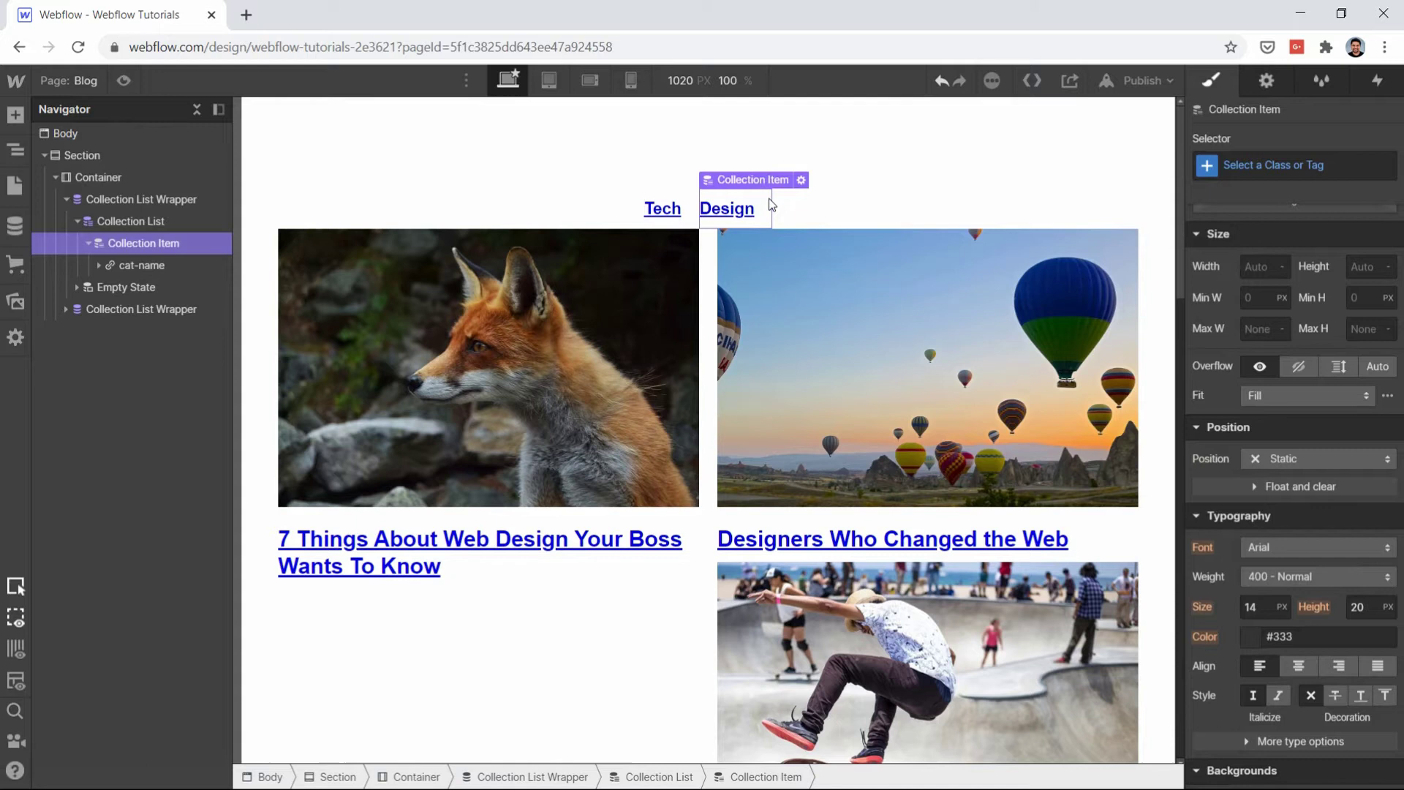
pyautogui.click(731, 219)
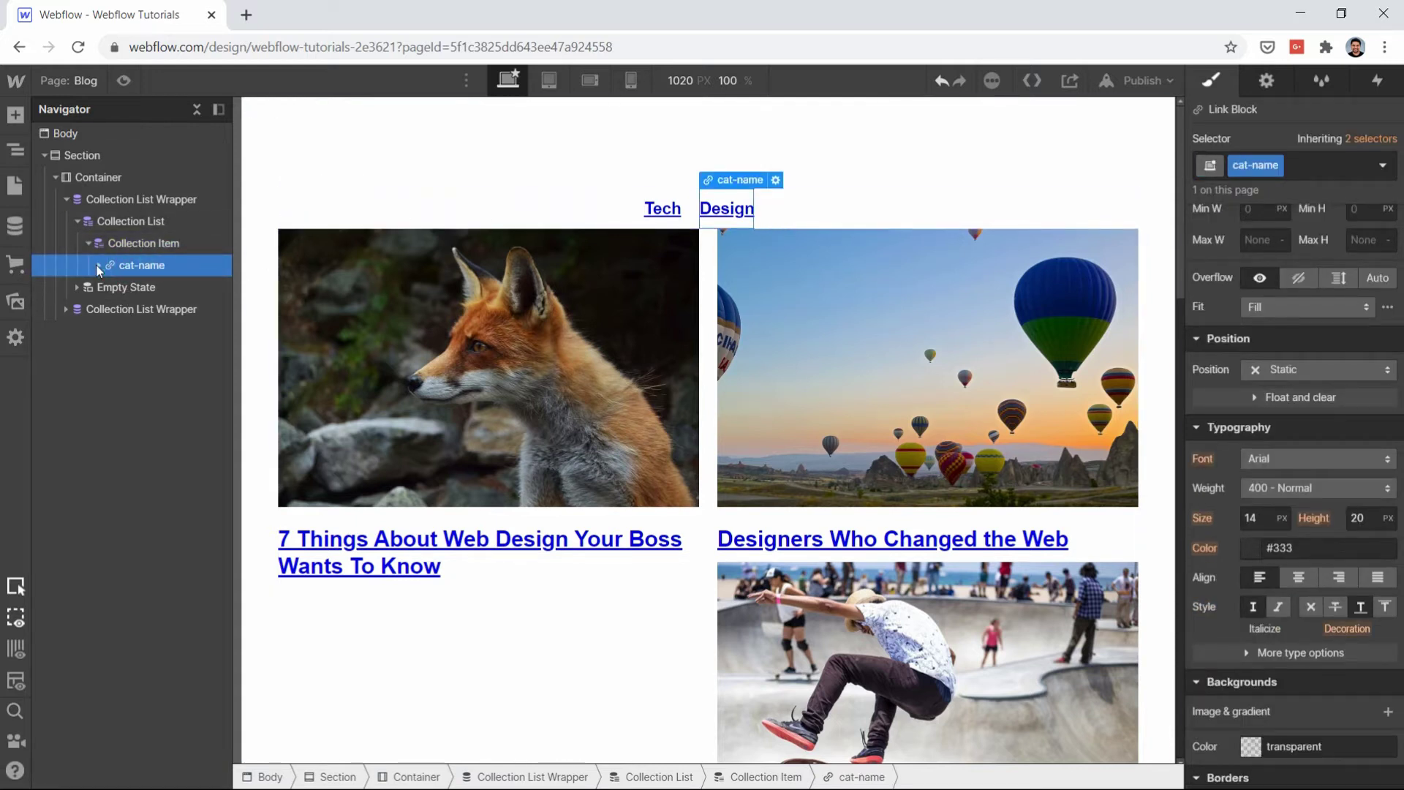
pyautogui.scroll(-2, 1212, 515)
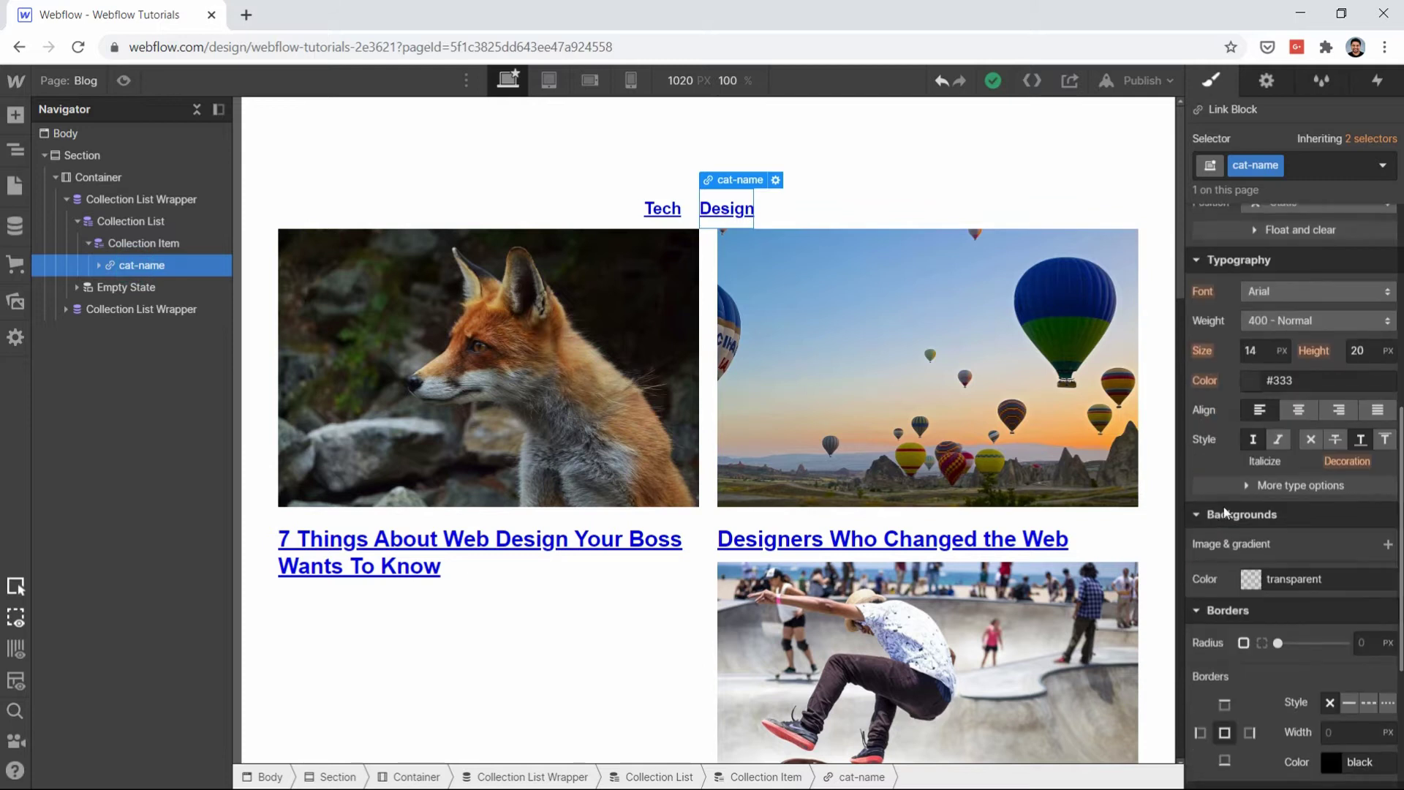
pyautogui.click(1310, 440)
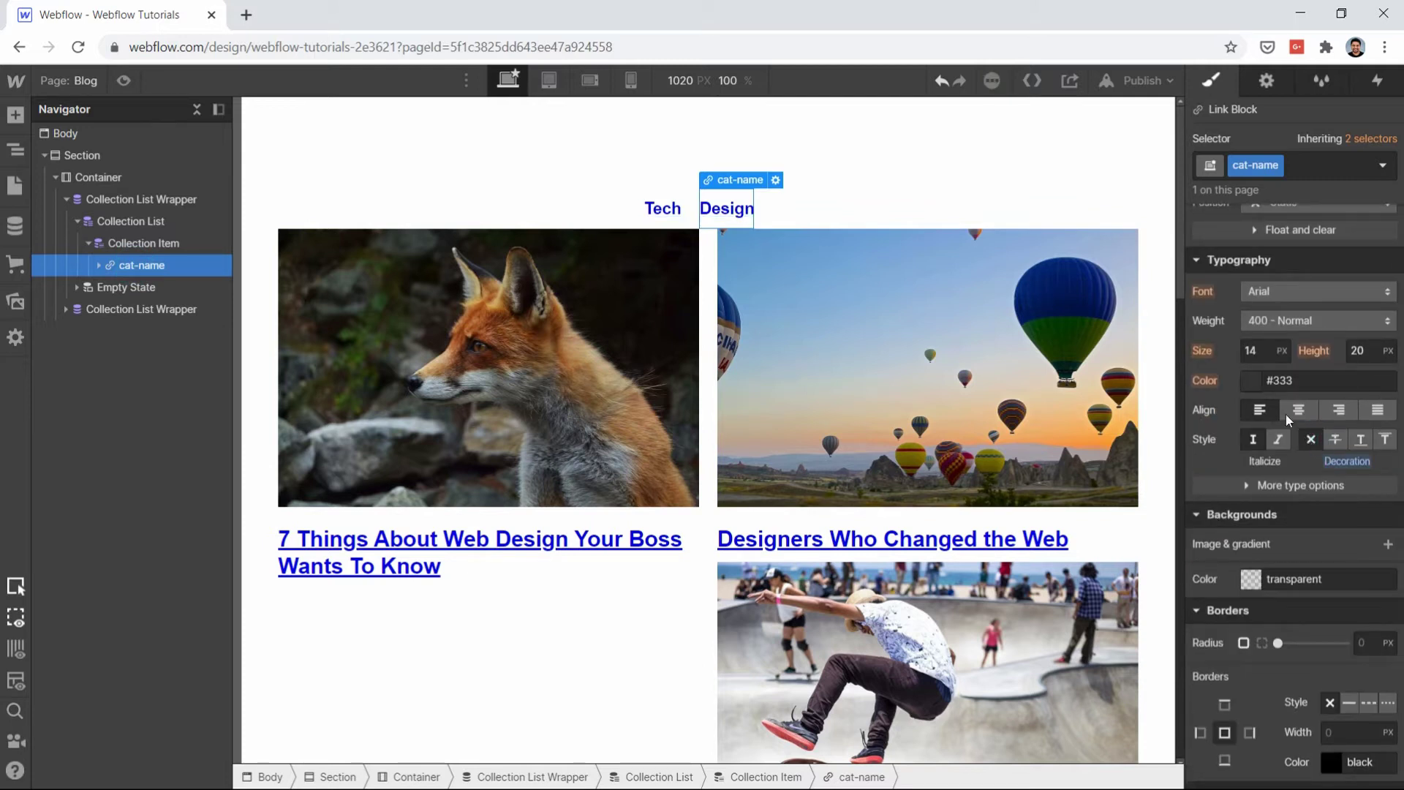
# Step: Set the text color of the cat-name link block to green, #2eb046
pyautogui.click(1256, 387)
pyautogui.moveTo(1229, 461); pyautogui.dragTo(1100, 698)
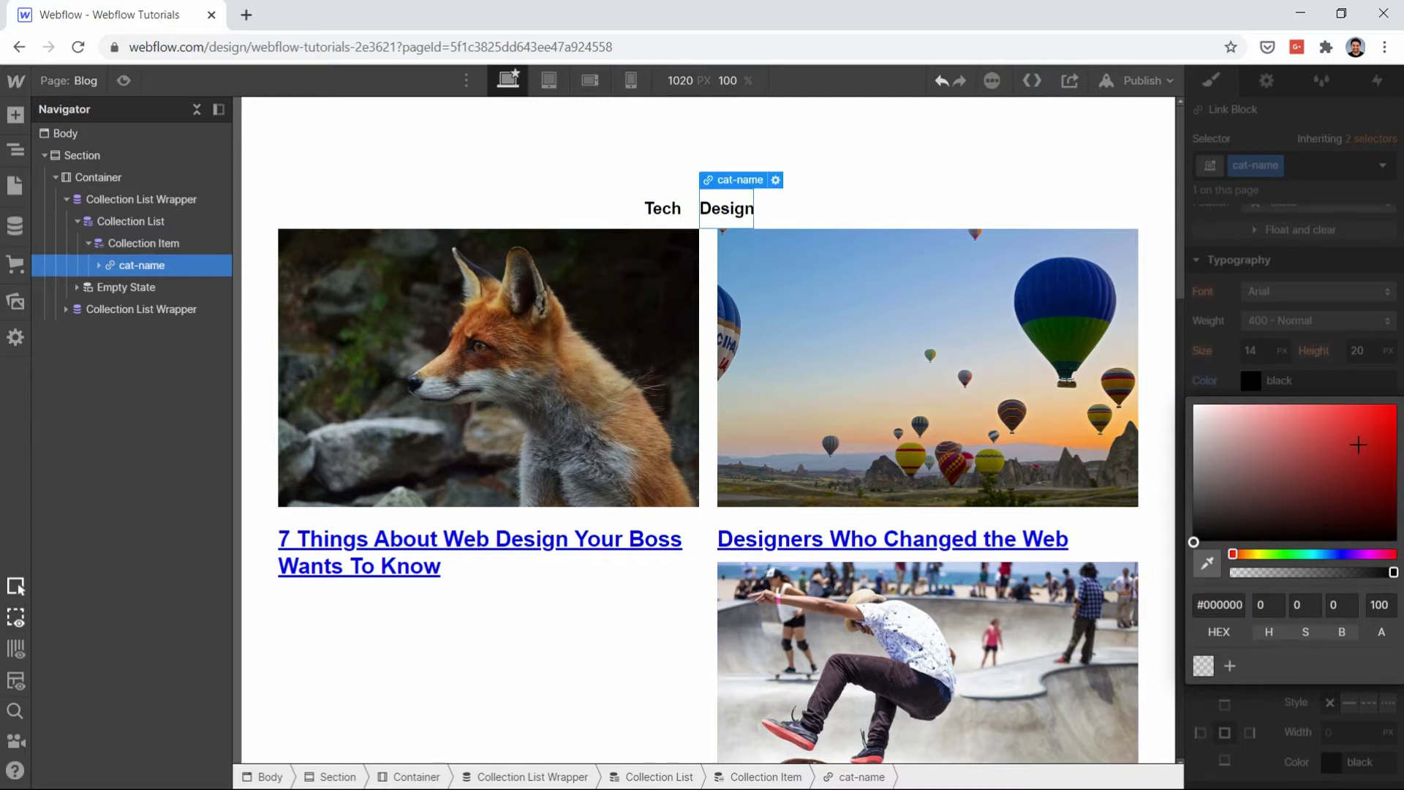
pyautogui.moveTo(1351, 466)
pyautogui.mouseDown()
pyautogui.moveTo(1369, 404)
pyautogui.moveTo(1340, 476)
pyautogui.moveTo(1357, 414)
pyautogui.moveTo(1341, 432)
pyautogui.moveTo(1325, 420)
pyautogui.moveTo(1341, 445)
pyautogui.mouseUp()
pyautogui.click(1291, 554)
pyautogui.click(1343, 357)
pyautogui.scroll(-2, 1343, 357)
pyautogui.scroll(3, 1344, 357)
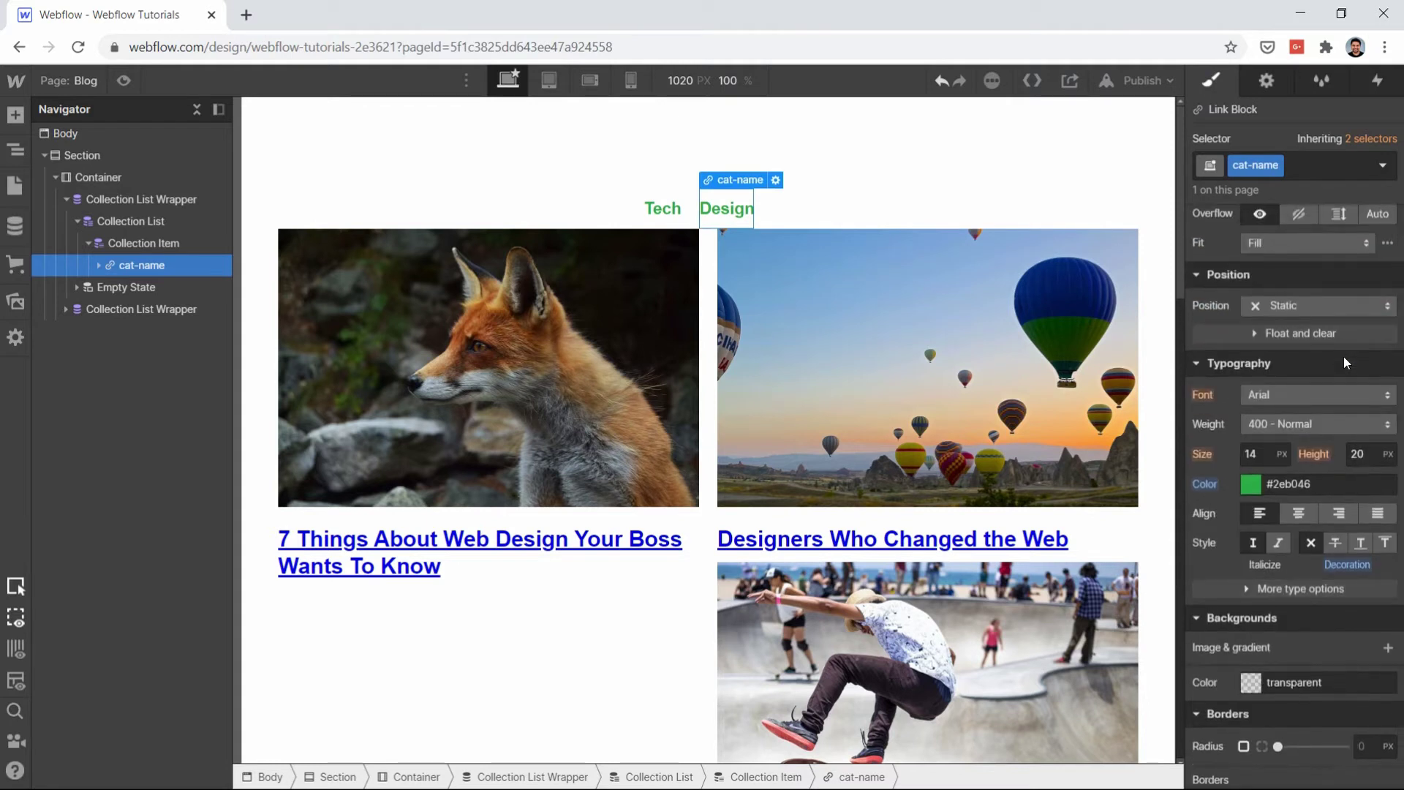
pyautogui.click(1260, 450)
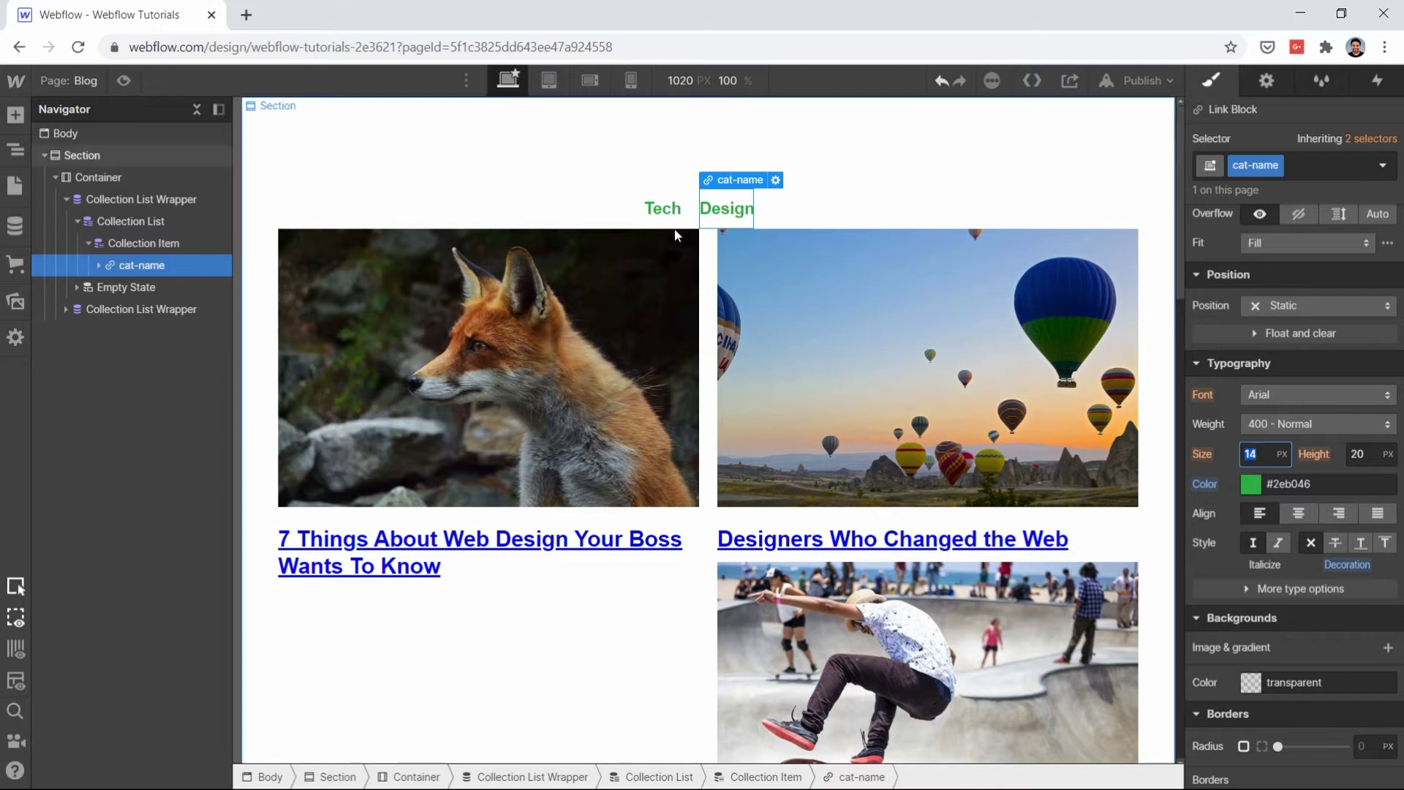
# Step: Set a 40 px bottom margin on the Categories collection list wrapper to space it from the blog posts
pyautogui.click(611, 210)
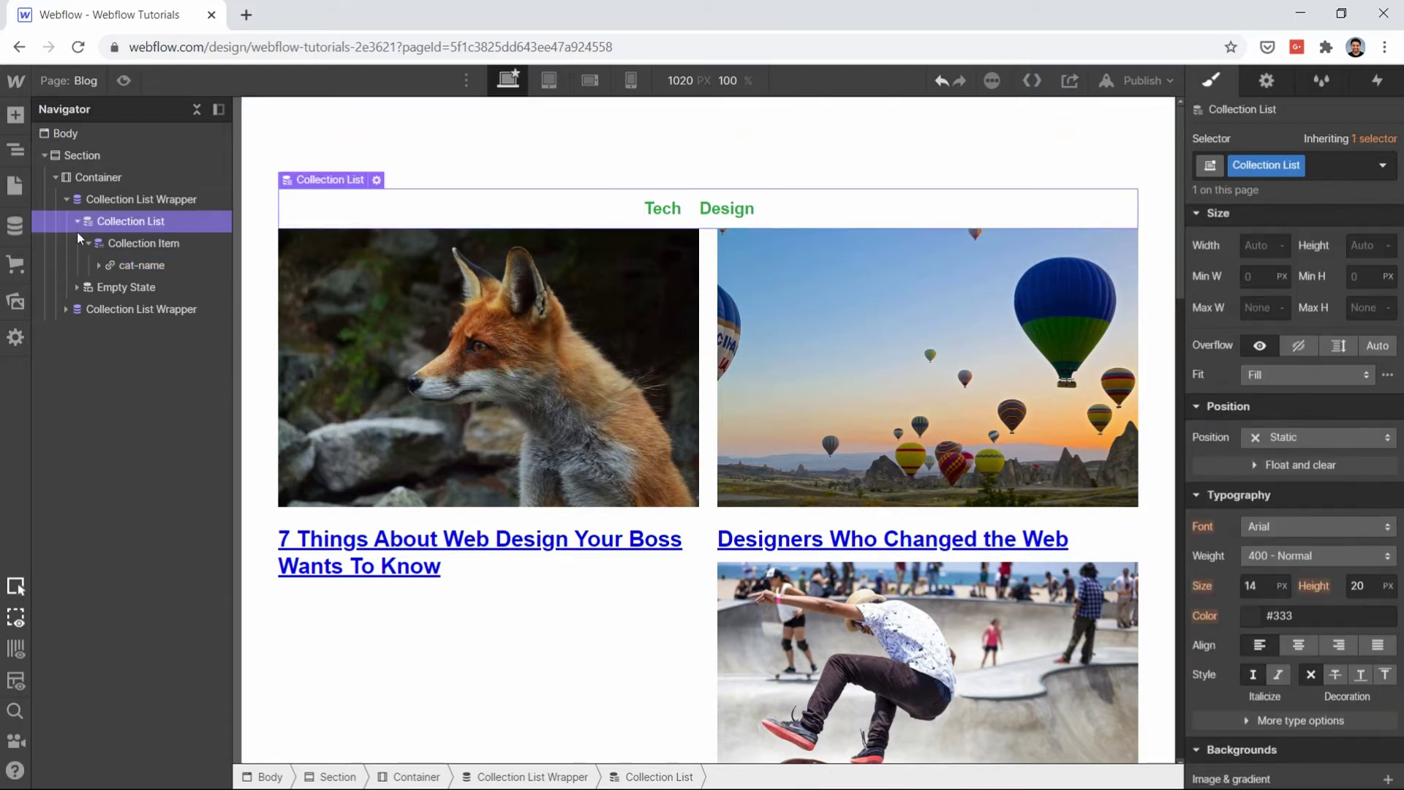
pyautogui.click(65, 199)
pyautogui.click(110, 197)
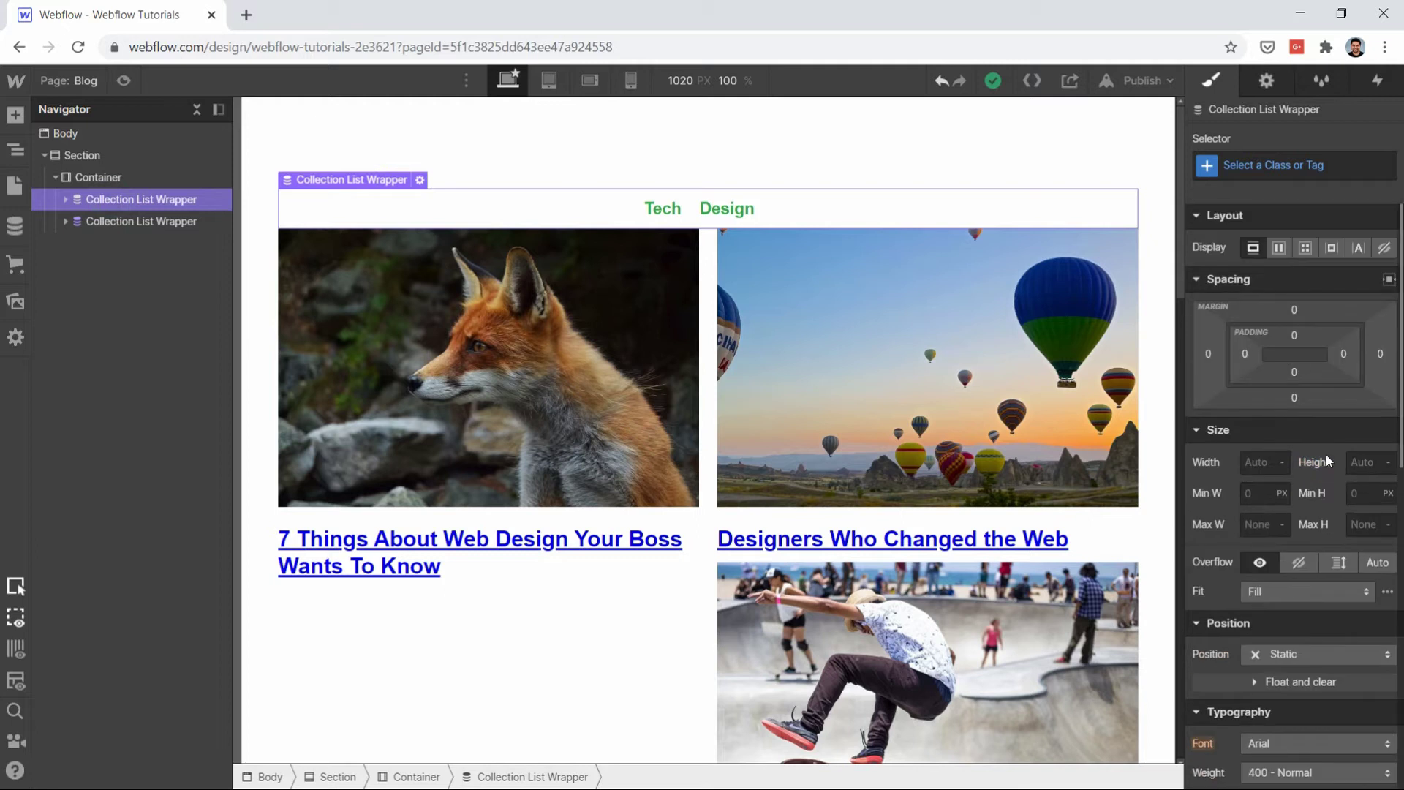
pyautogui.click(1292, 399)
pyautogui.click(1370, 465)
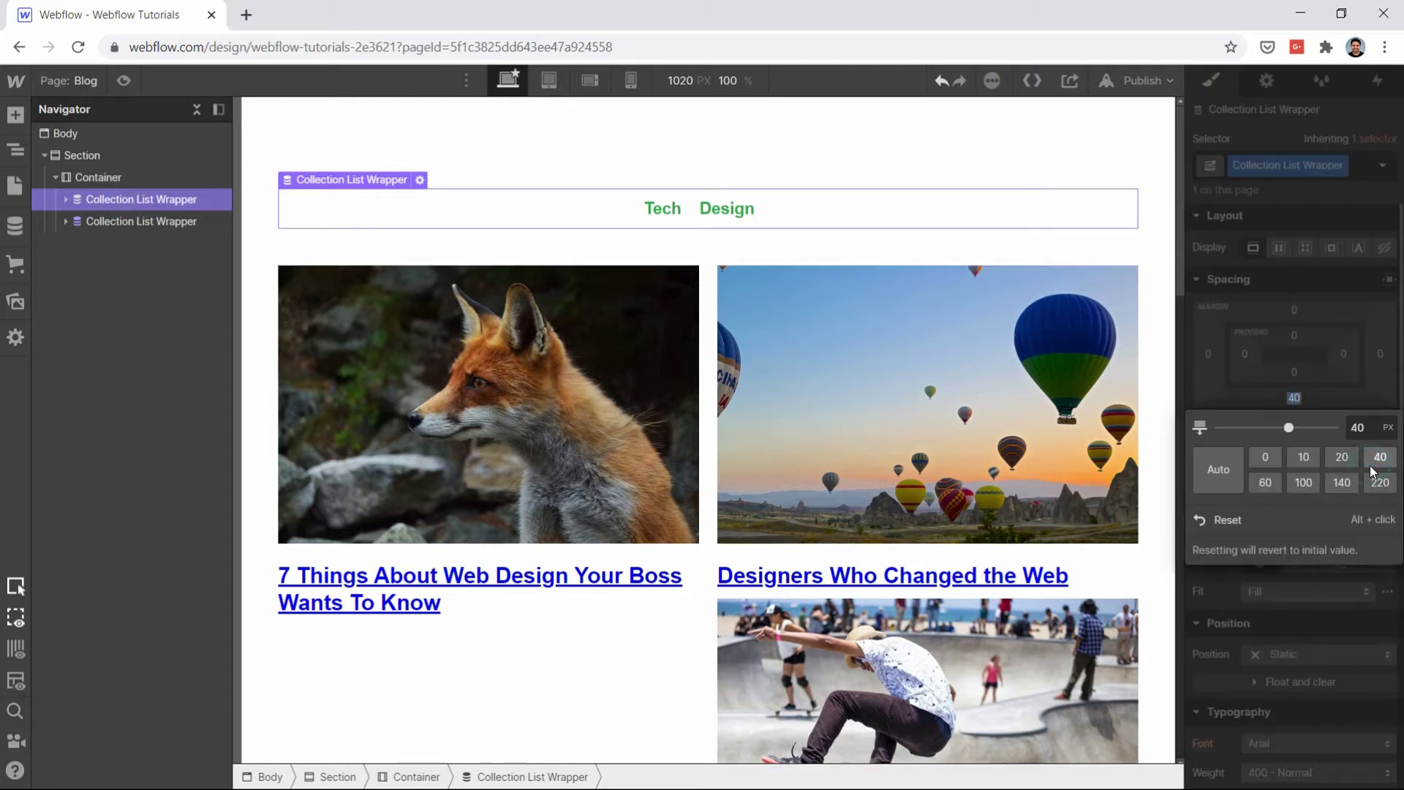
pyautogui.click(696, 135)
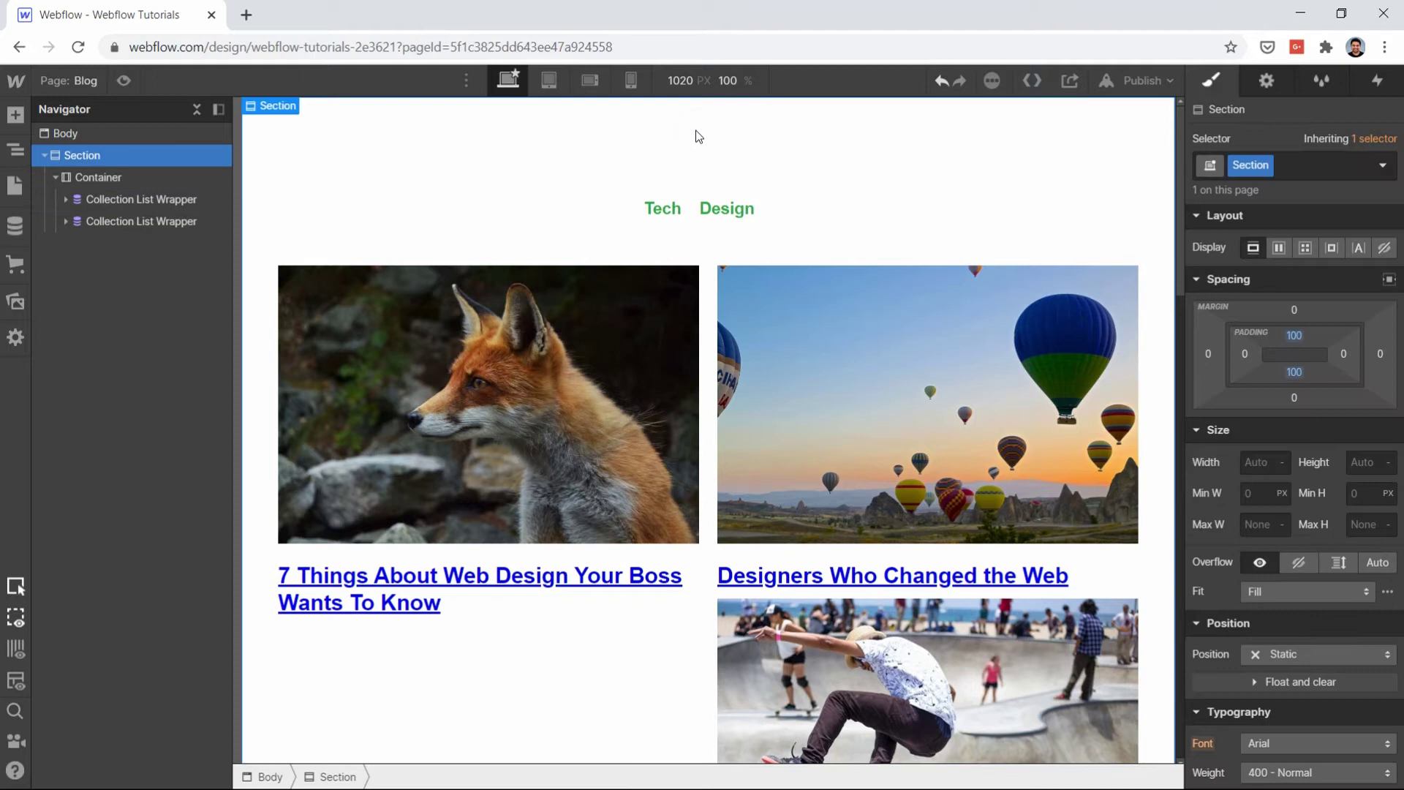
pyautogui.click(793, 214)
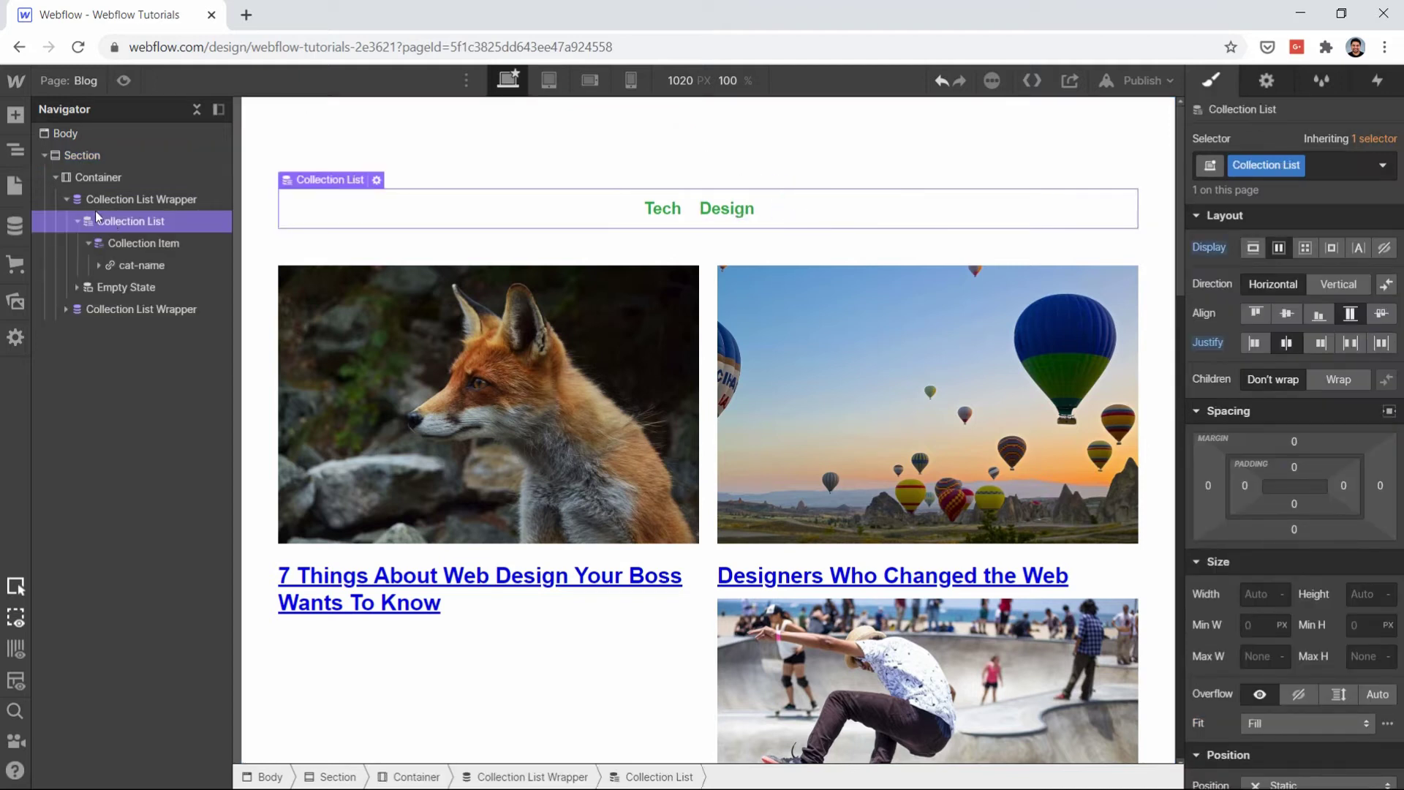
pyautogui.click(66, 199)
pyautogui.click(111, 181)
pyautogui.hotkey('ctrl', 'k')
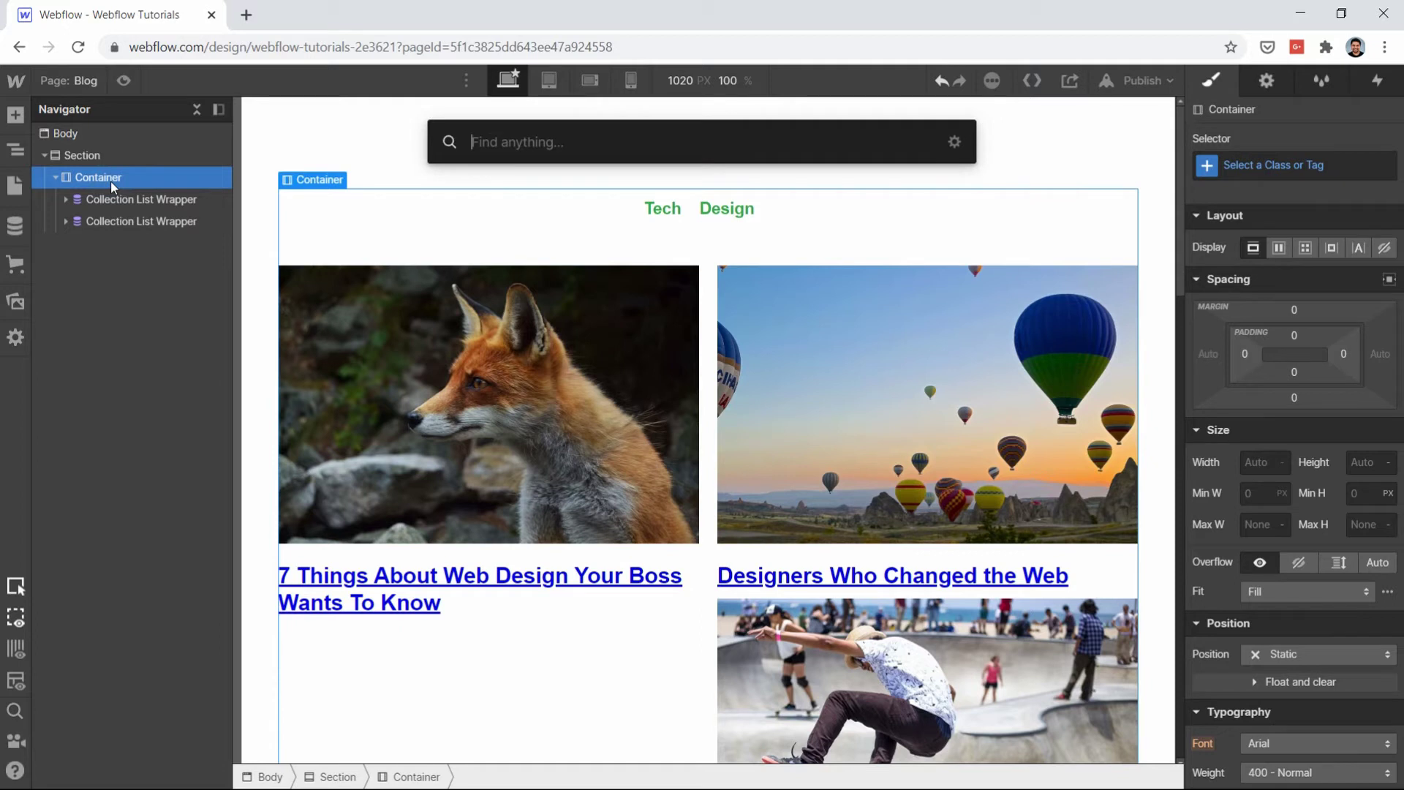
pyautogui.press('Escape')
# Step: Look over the Blog page layout, from the category row through the two-column list of posts
pyautogui.scroll(-1, 506, 245)
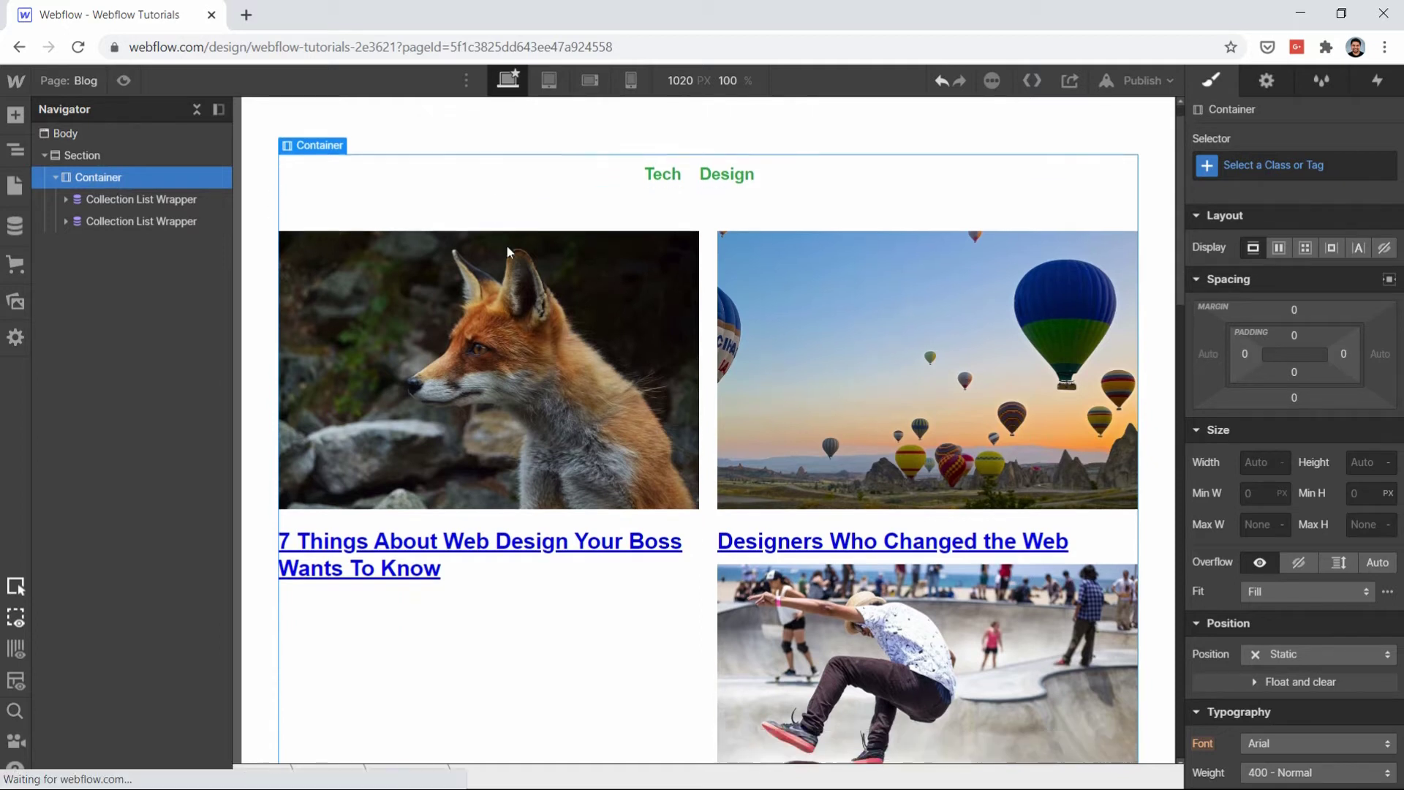
pyautogui.scroll(-2, 661, 194)
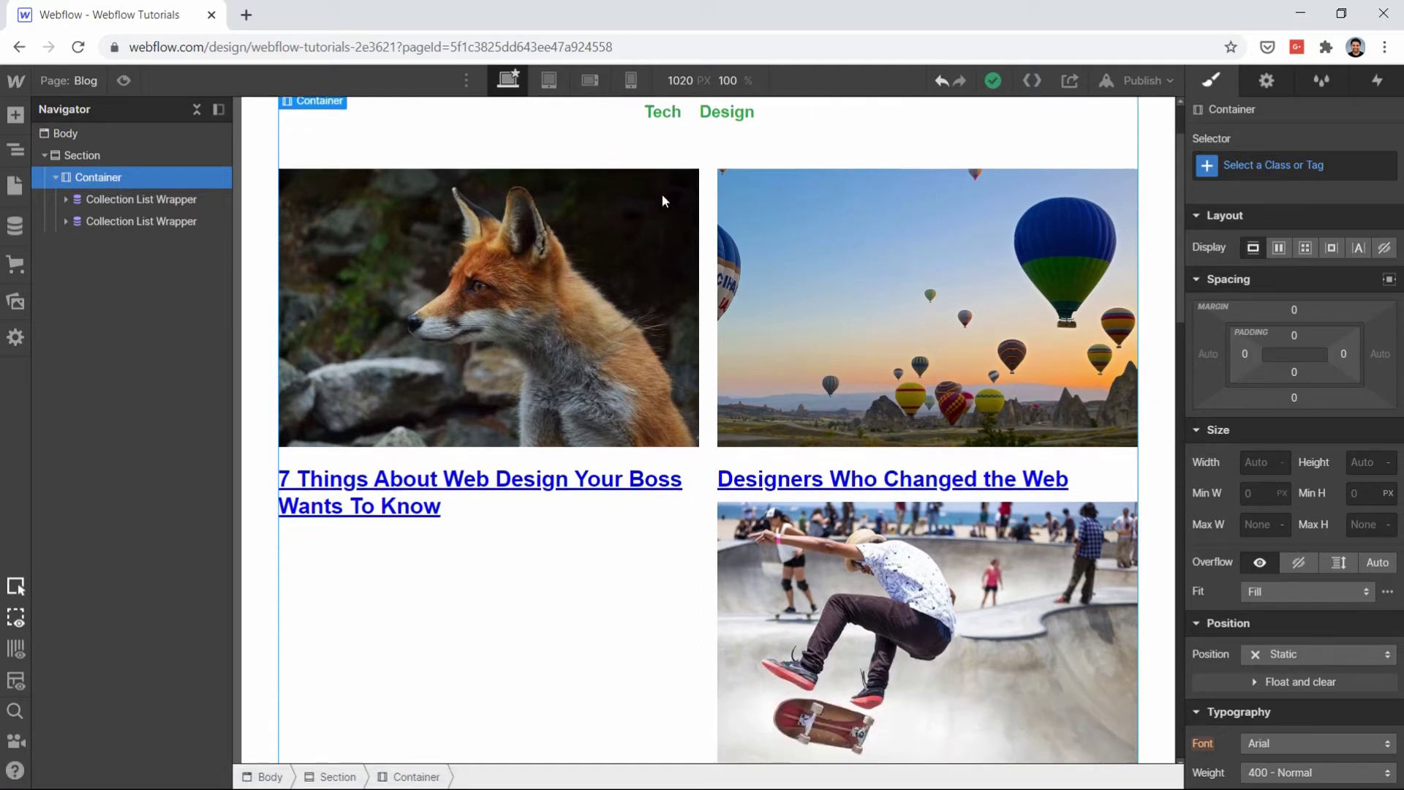
pyautogui.scroll(3, 661, 194)
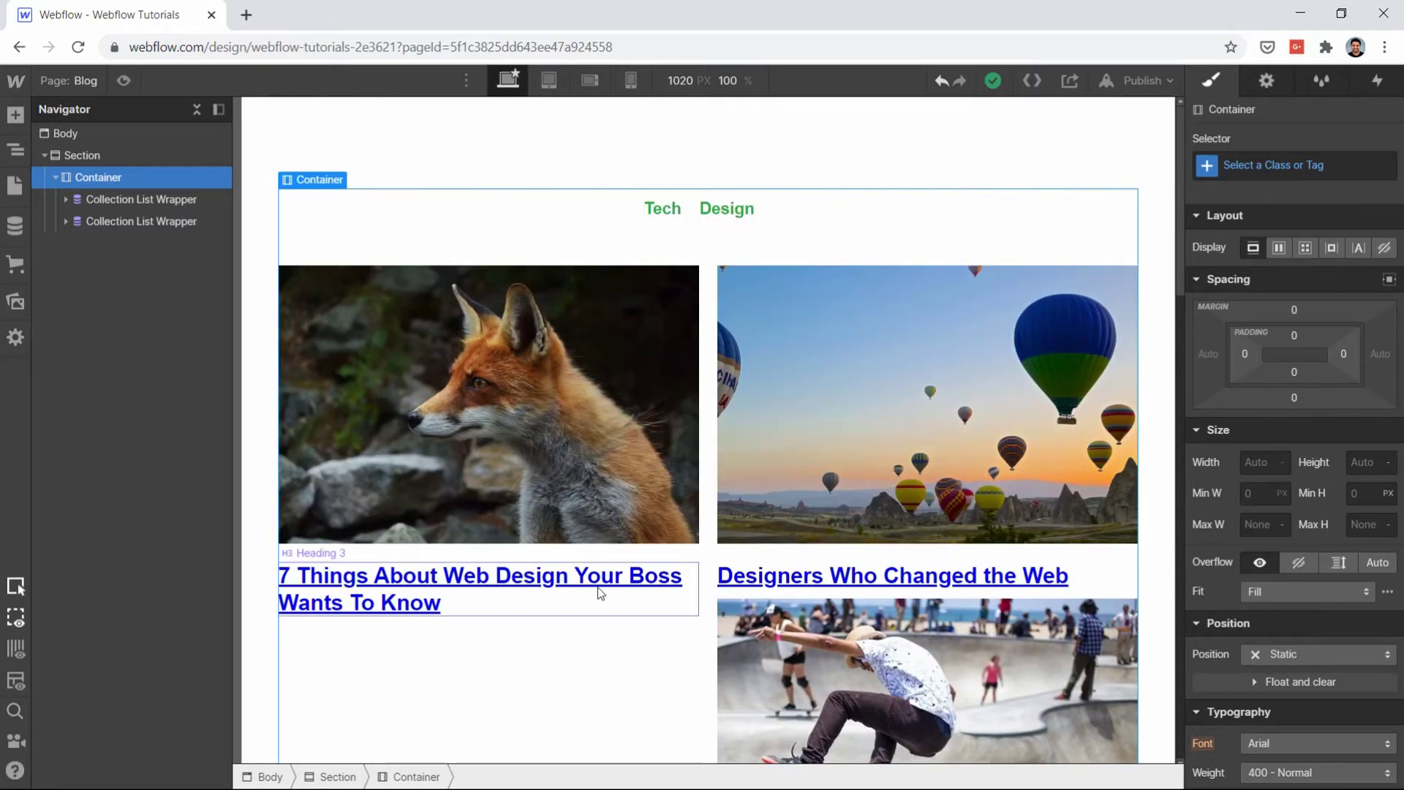
pyautogui.scroll(-3, 598, 590)
pyautogui.scroll(-10, 866, 608)
pyautogui.scroll(10, 866, 614)
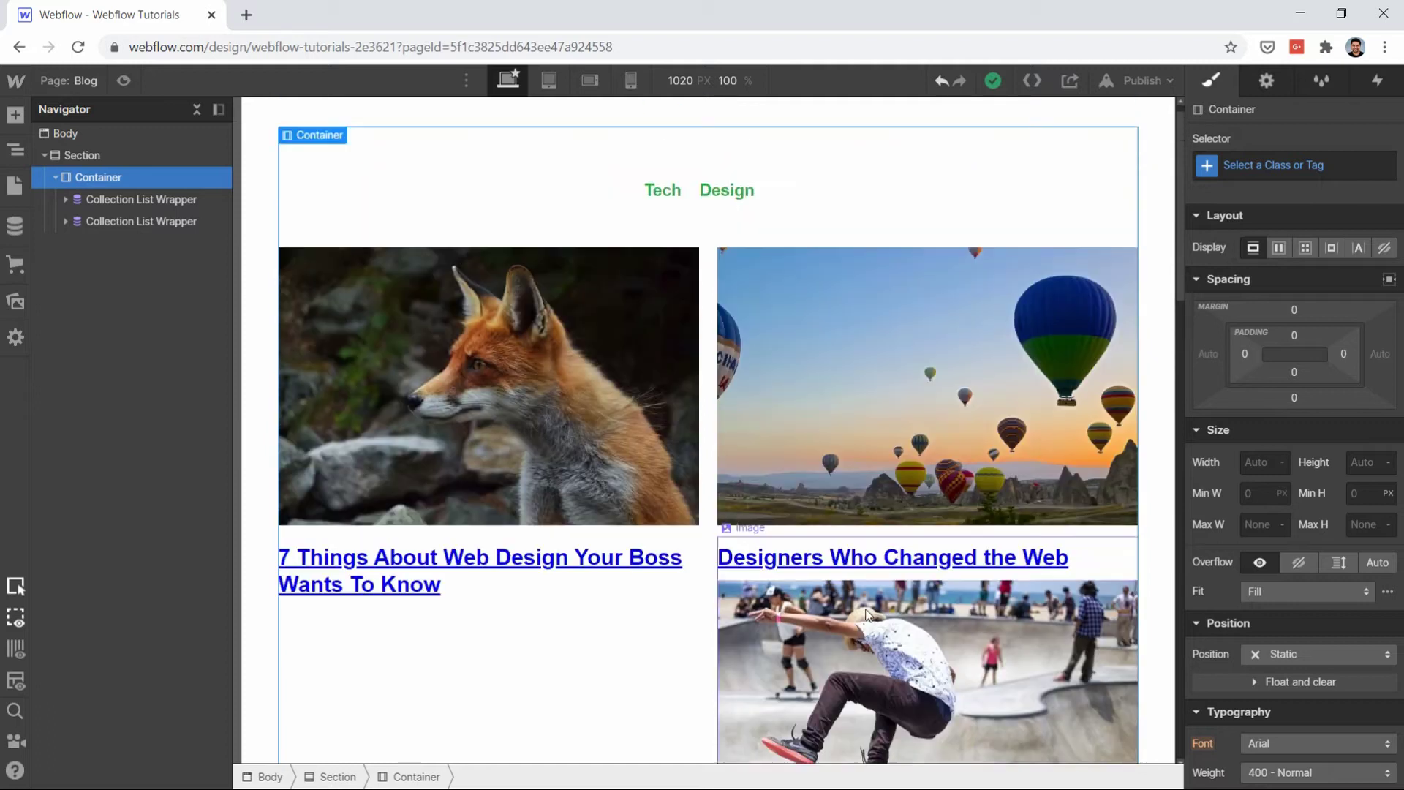
pyautogui.scroll(1, 866, 612)
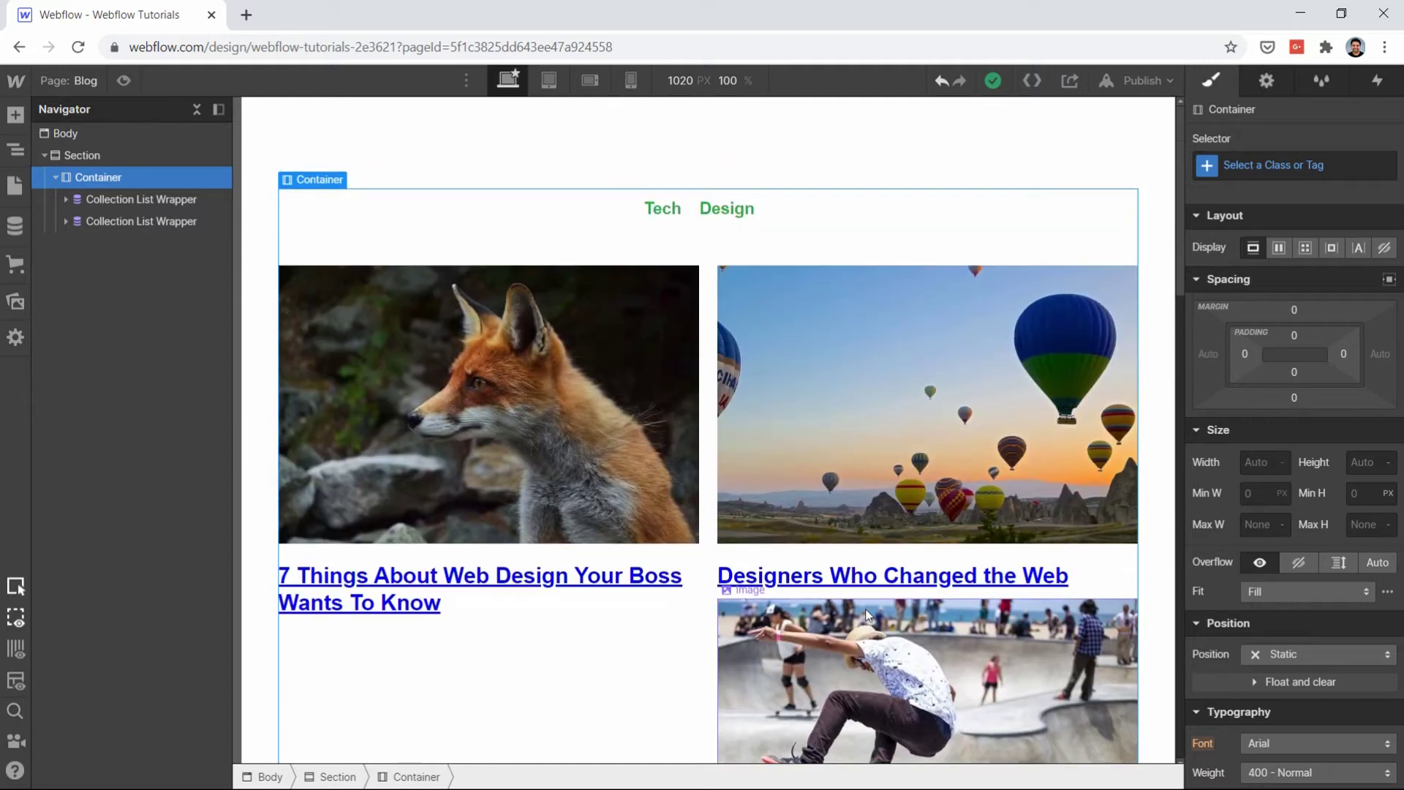
# Step: Try adding a text block below the H3 heading inside the blog post link block, and delete it
pyautogui.click(401, 592)
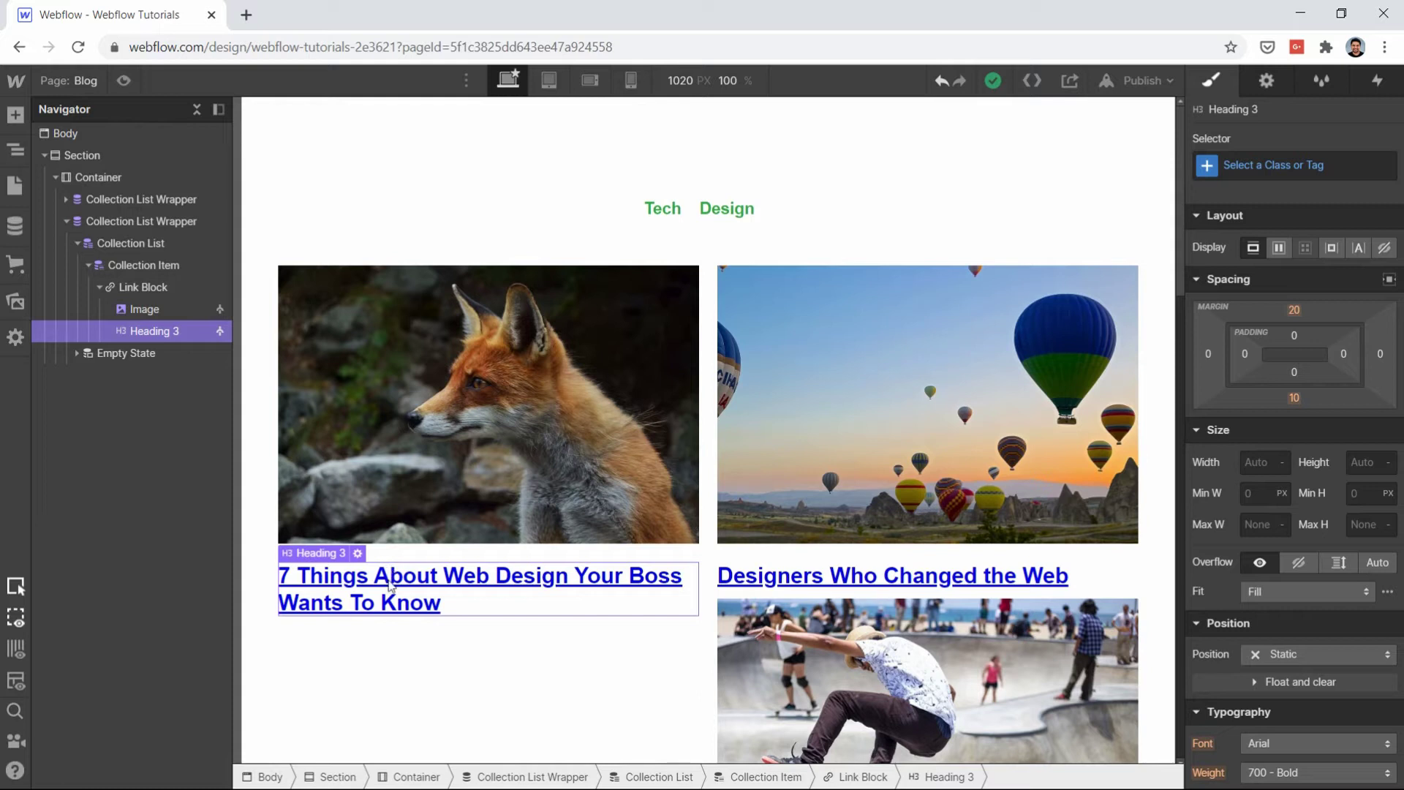
pyautogui.hotkey('ctrl', 'k')
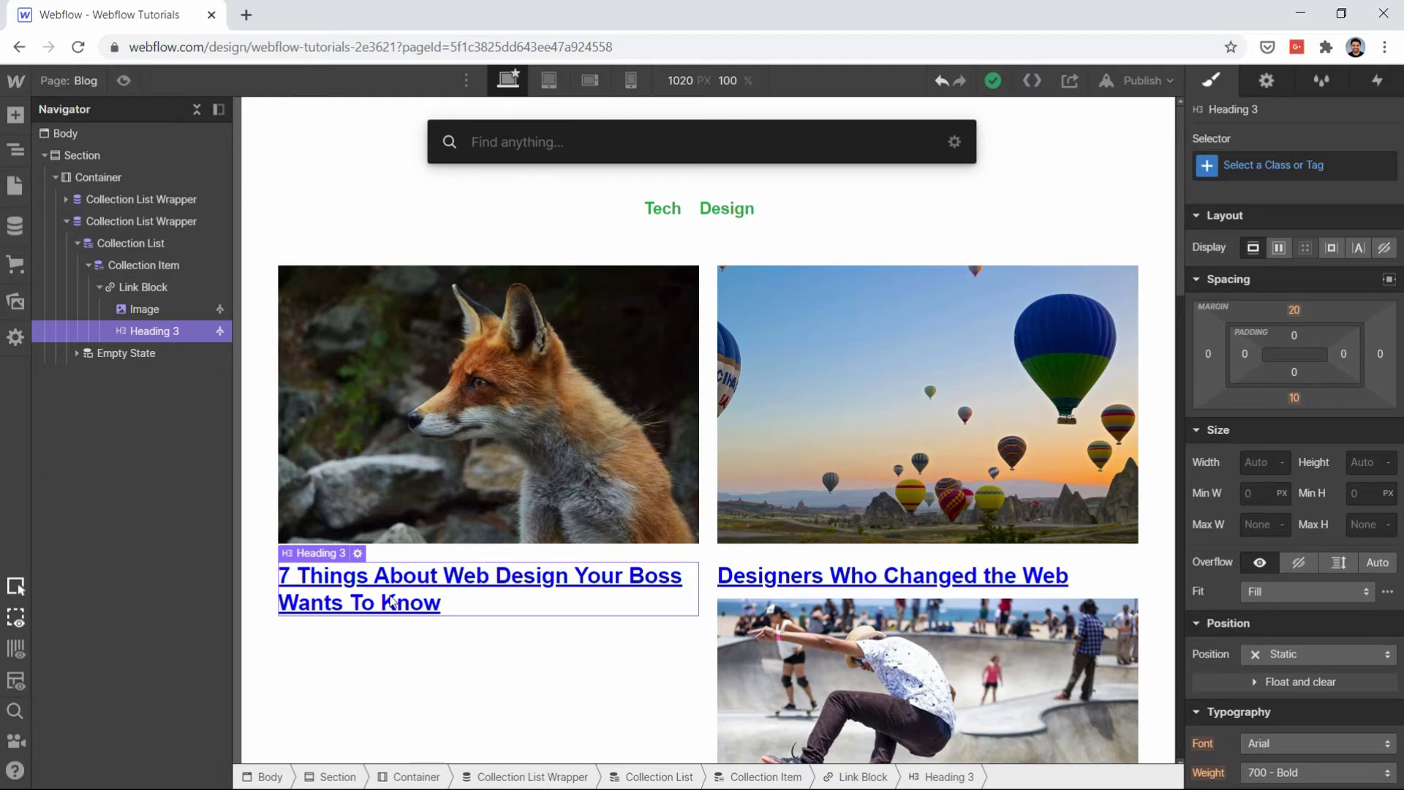
pyautogui.write('te')
pyautogui.press('BackSpace')
pyautogui.press('BackSpace')
pyautogui.write('tex')
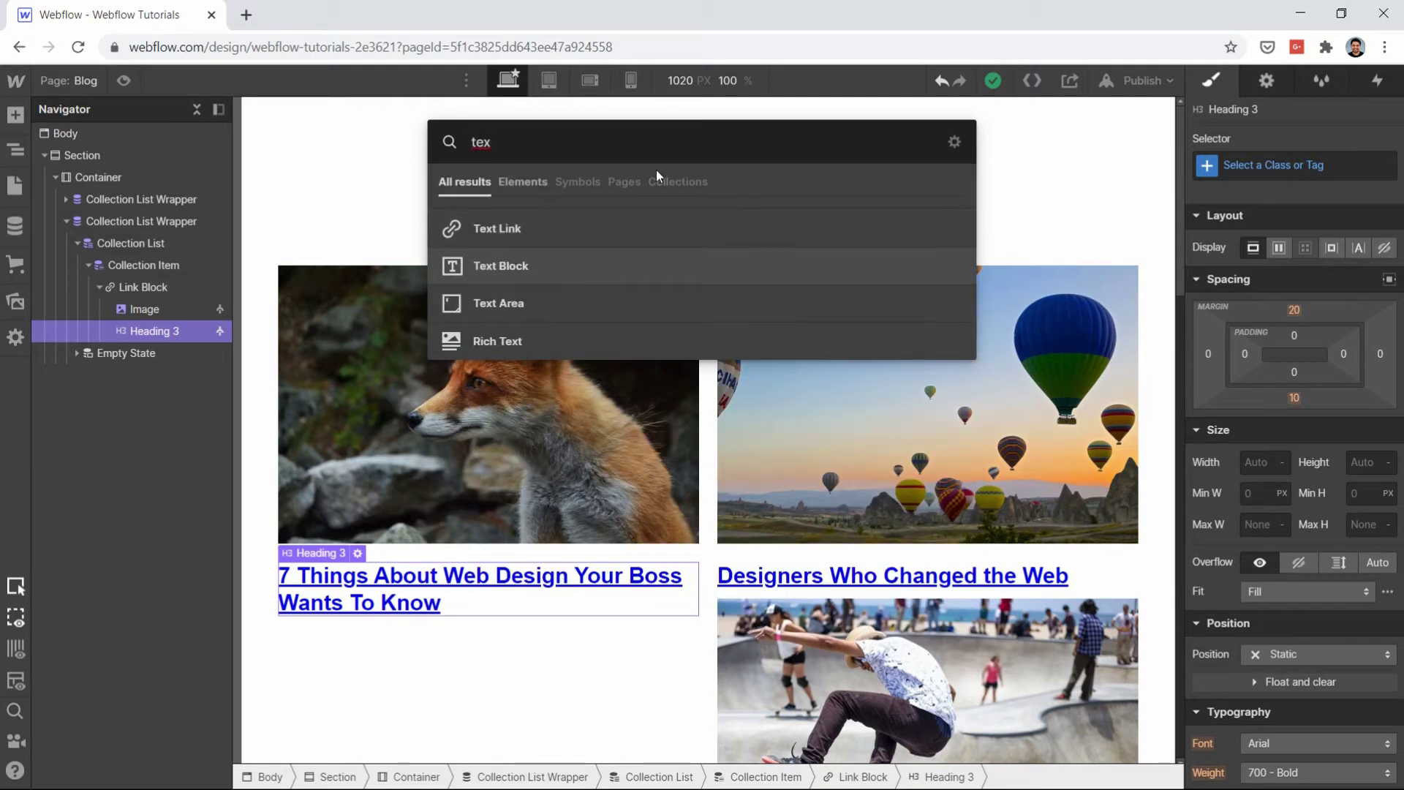
pyautogui.press('Return')
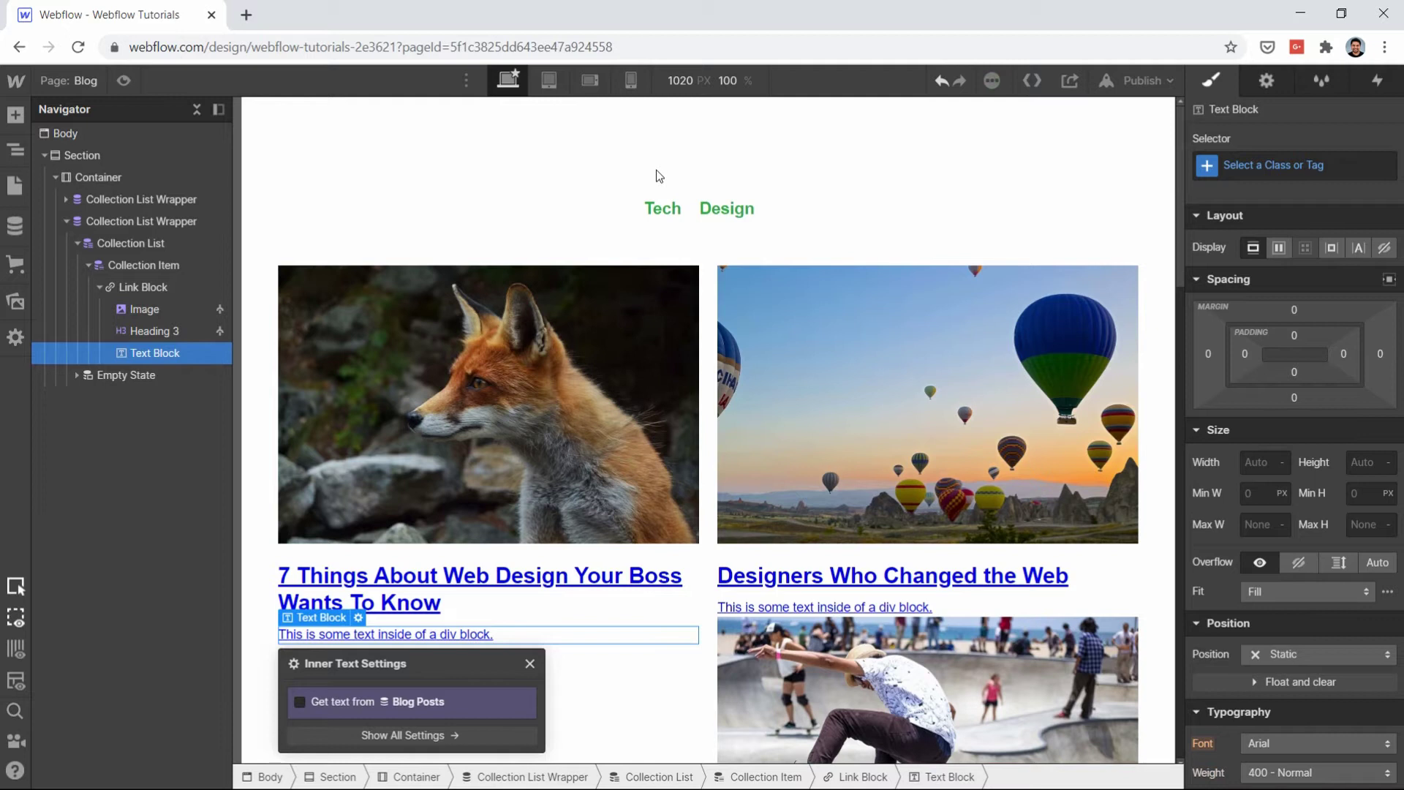
pyautogui.press('Delete')
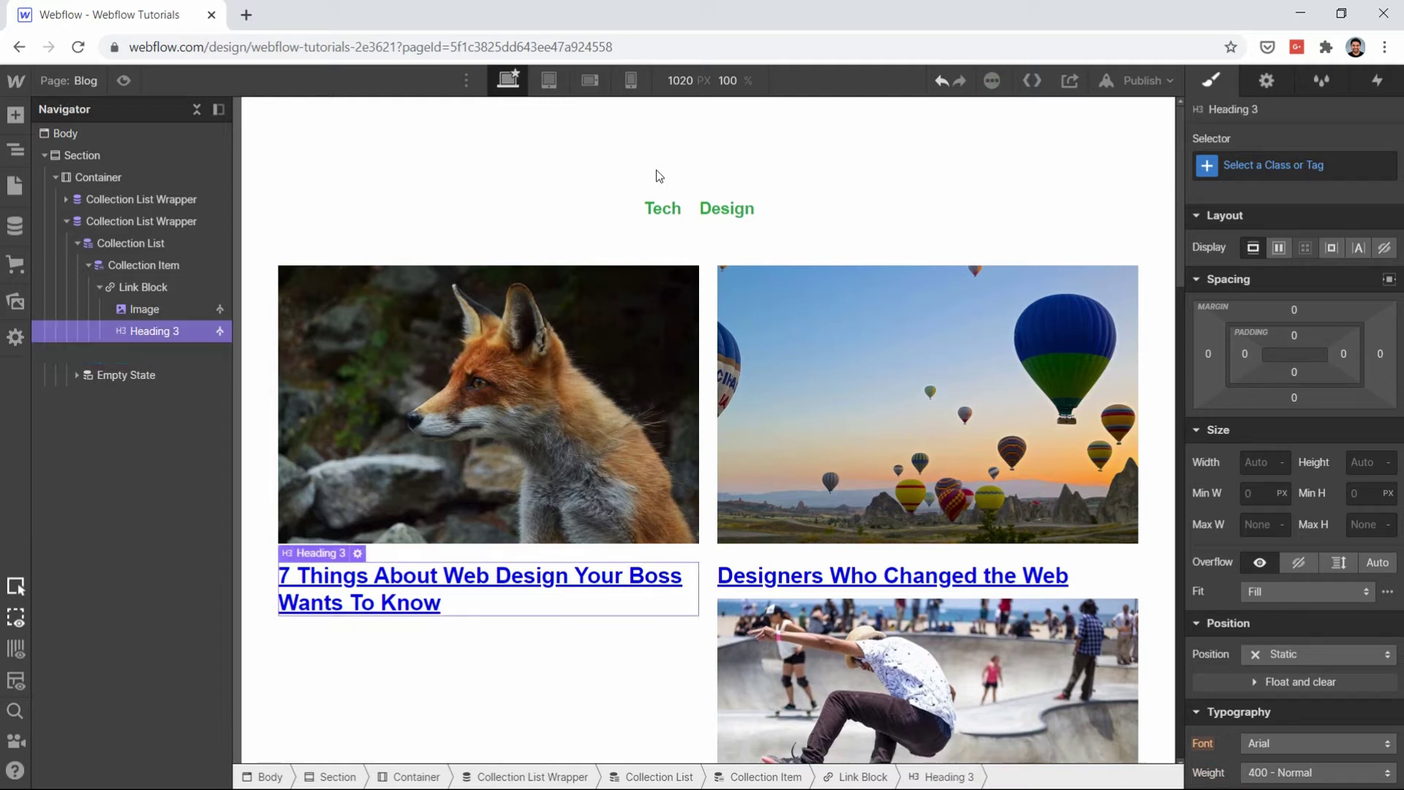
pyautogui.click(159, 288)
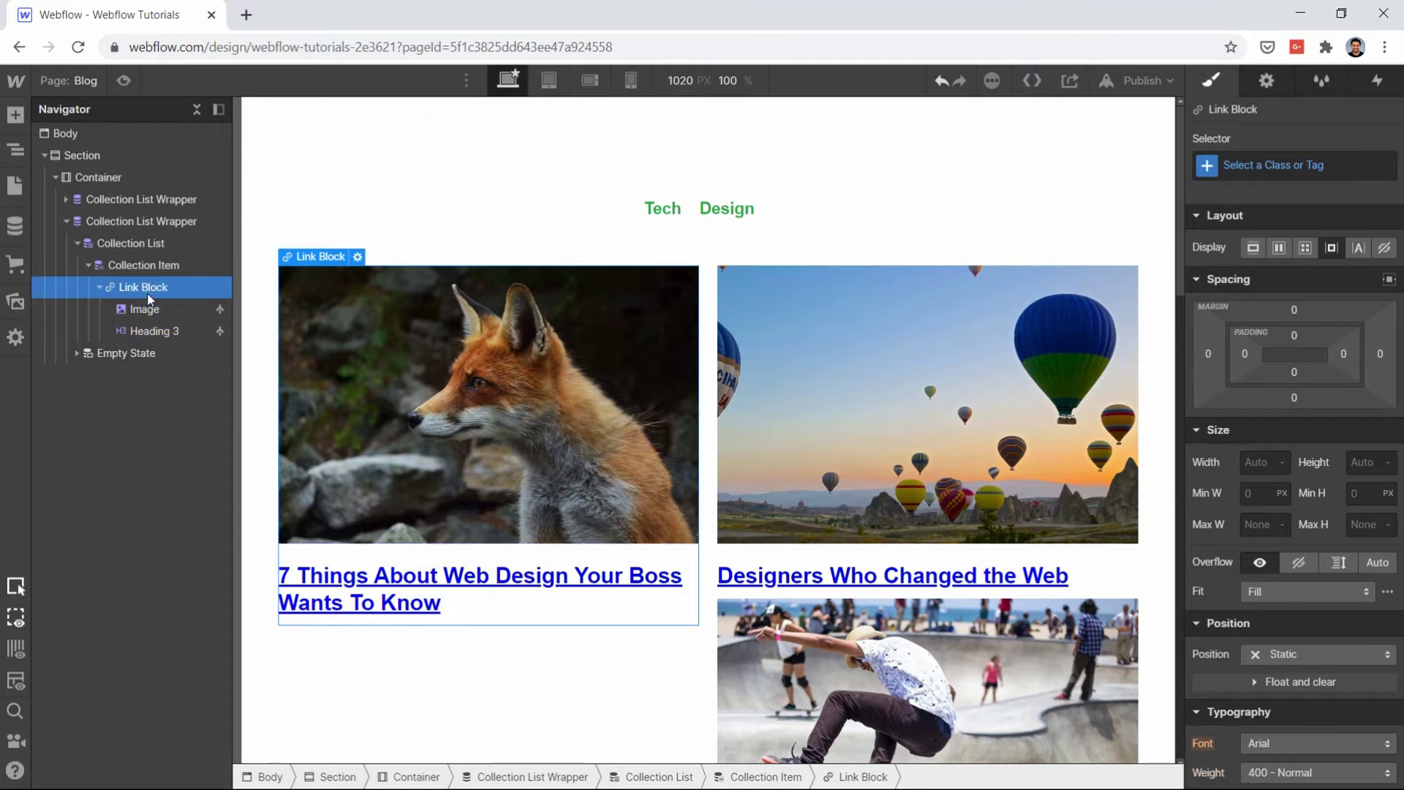
pyautogui.hotkey('ctrl', 'e')
pyautogui.write('colle')
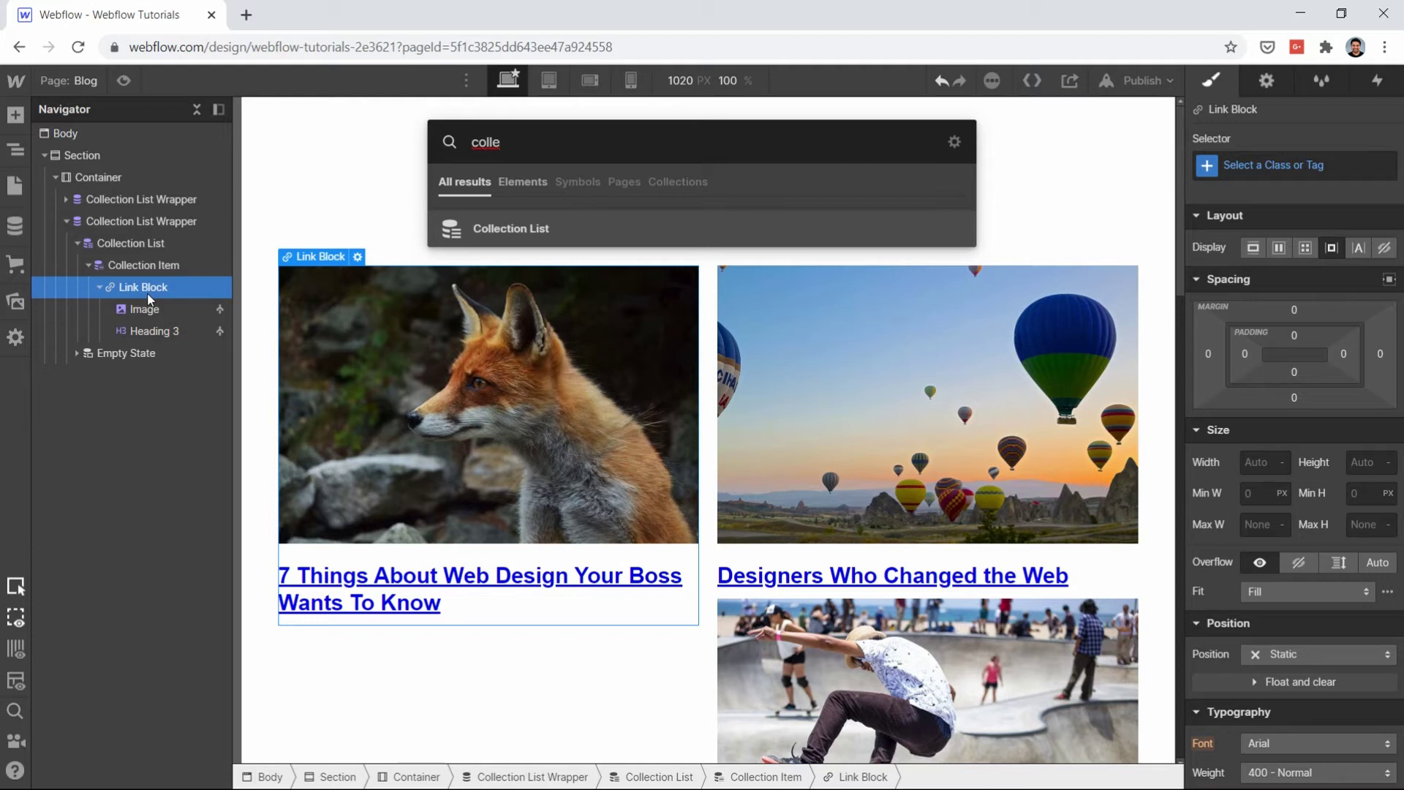
pyautogui.press('BackSpace')
pyautogui.press('BackSpace')
pyautogui.press('BackSpace')
pyautogui.press('BackSpace')
pyautogui.press('BackSpace')
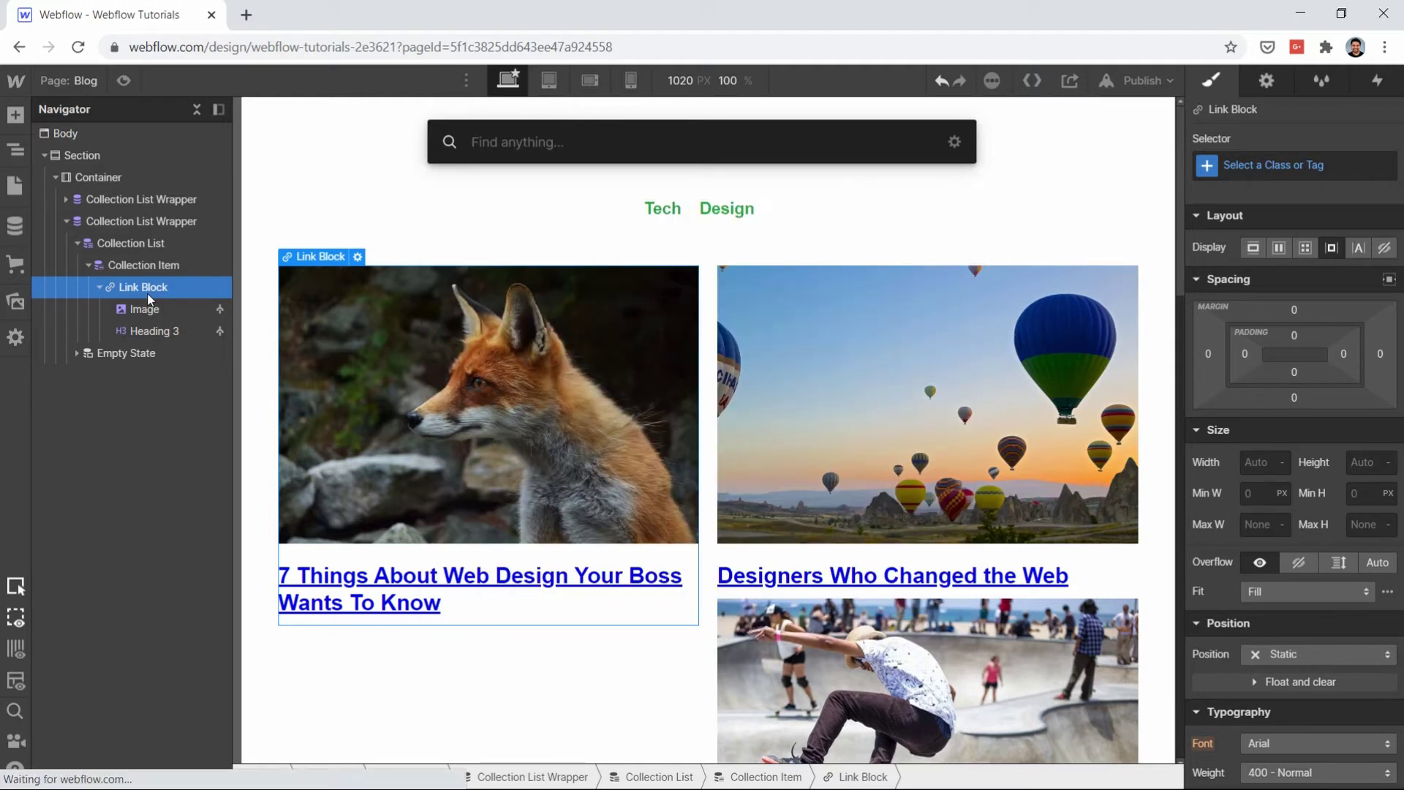
pyautogui.press('Escape')
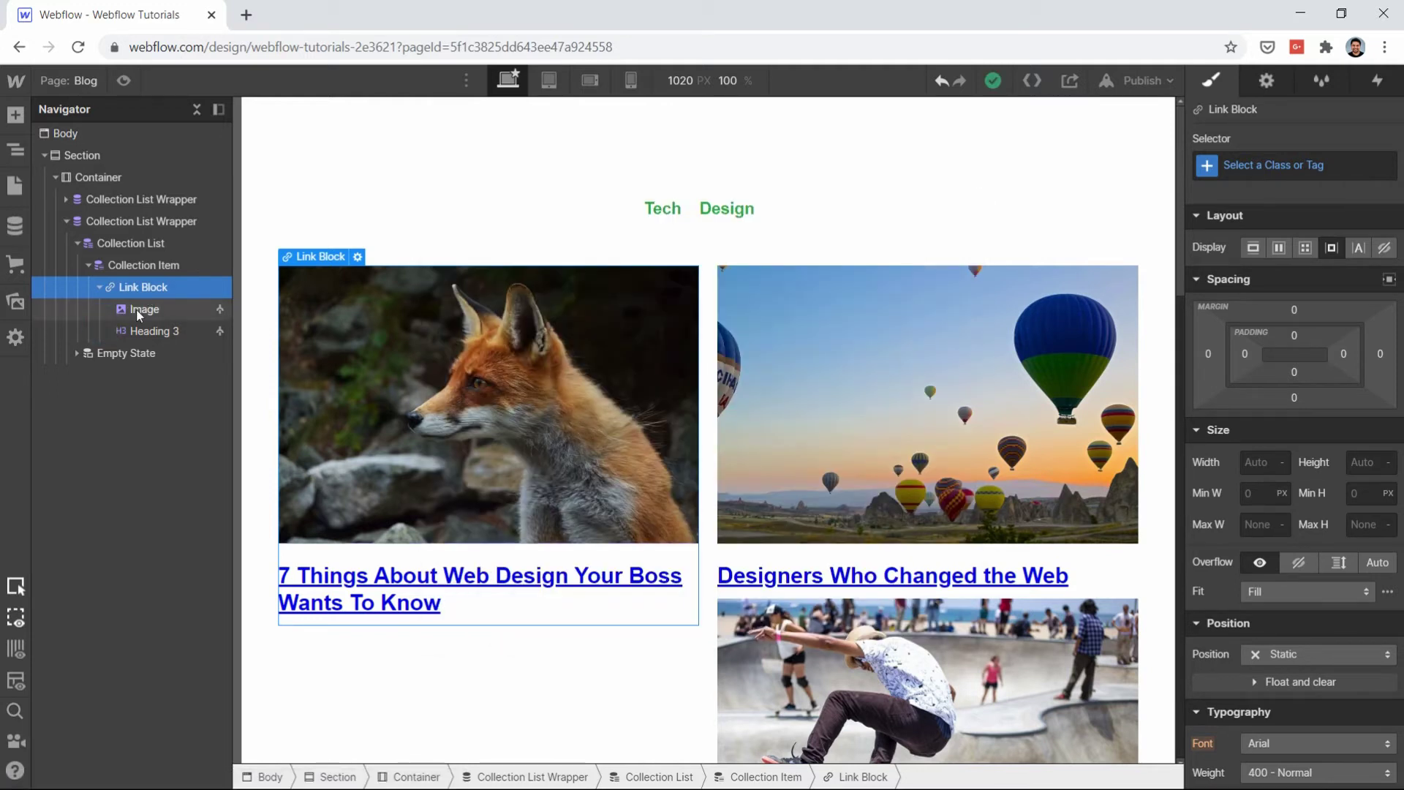
# Step: Move the image and H3 heading out of the blog post link block into the collection item, and delete the emptied link block
pyautogui.click(136, 309)
pyautogui.click(137, 288)
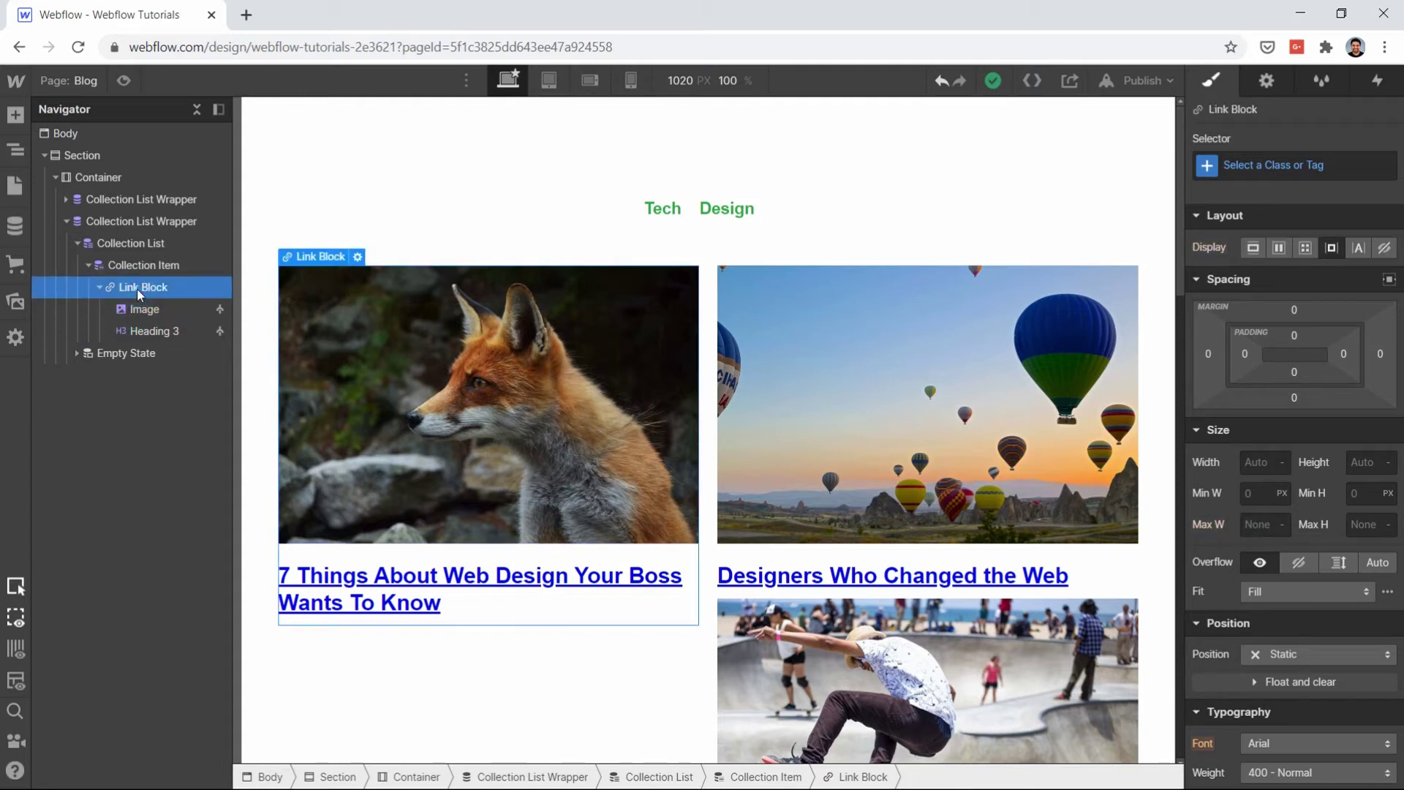
pyautogui.moveTo(164, 310)
pyautogui.mouseDown()
pyautogui.moveTo(152, 281)
pyautogui.moveTo(157, 301)
pyautogui.mouseUp()
pyautogui.click(173, 330)
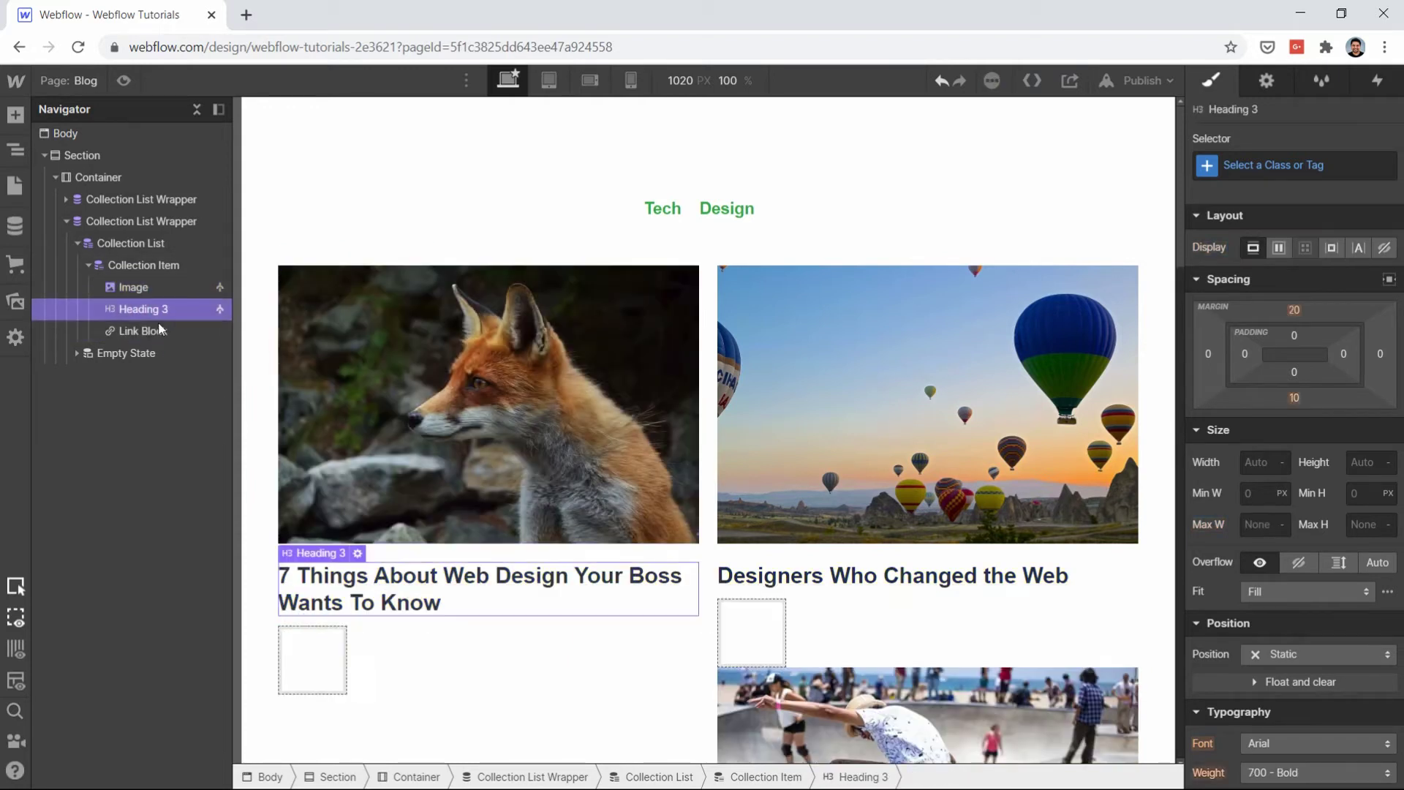
pyautogui.click(155, 330)
pyautogui.press('Delete')
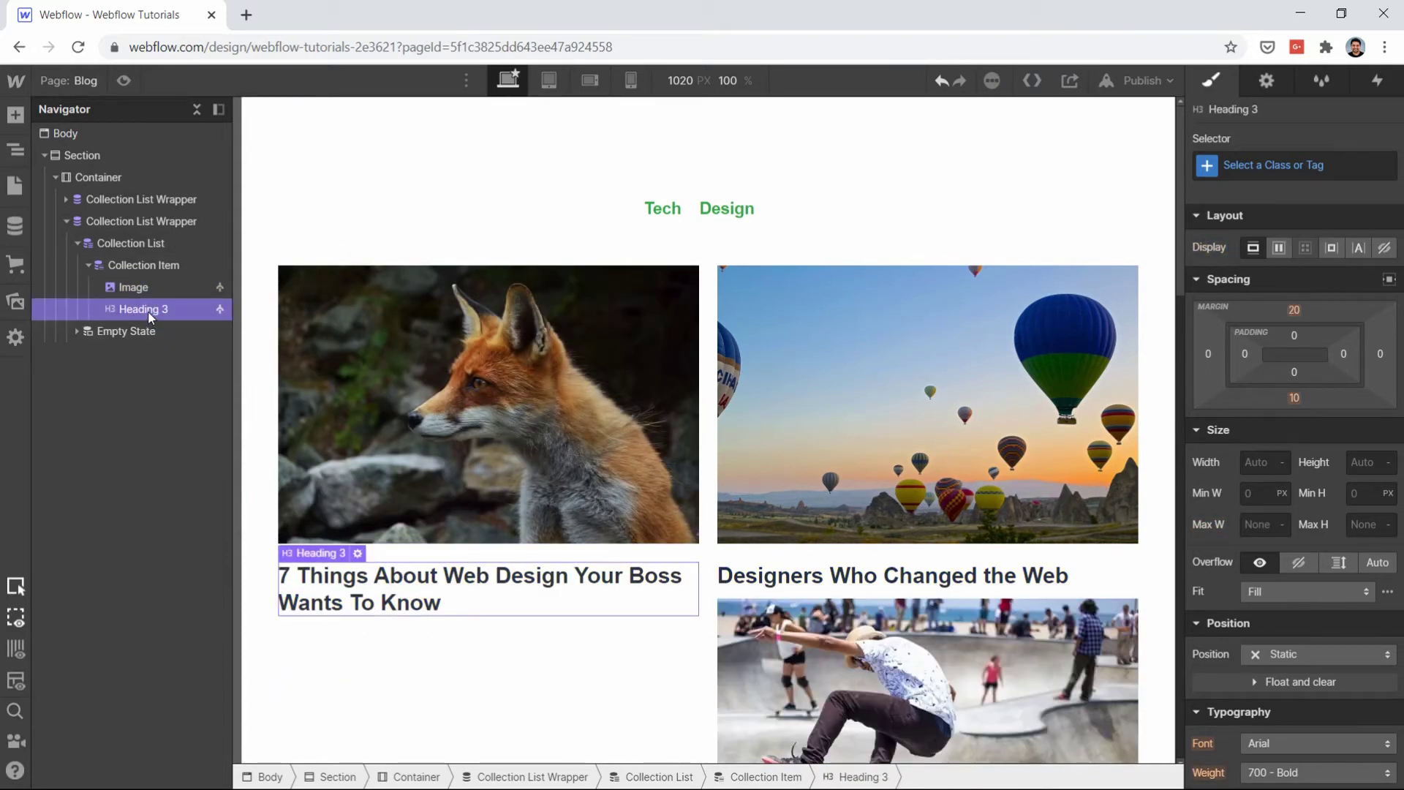
# Step: Add a link block to the blog post collection item and nest the H3 heading inside it
pyautogui.hotkey('ctrl', 'k')
pyautogui.write('li')
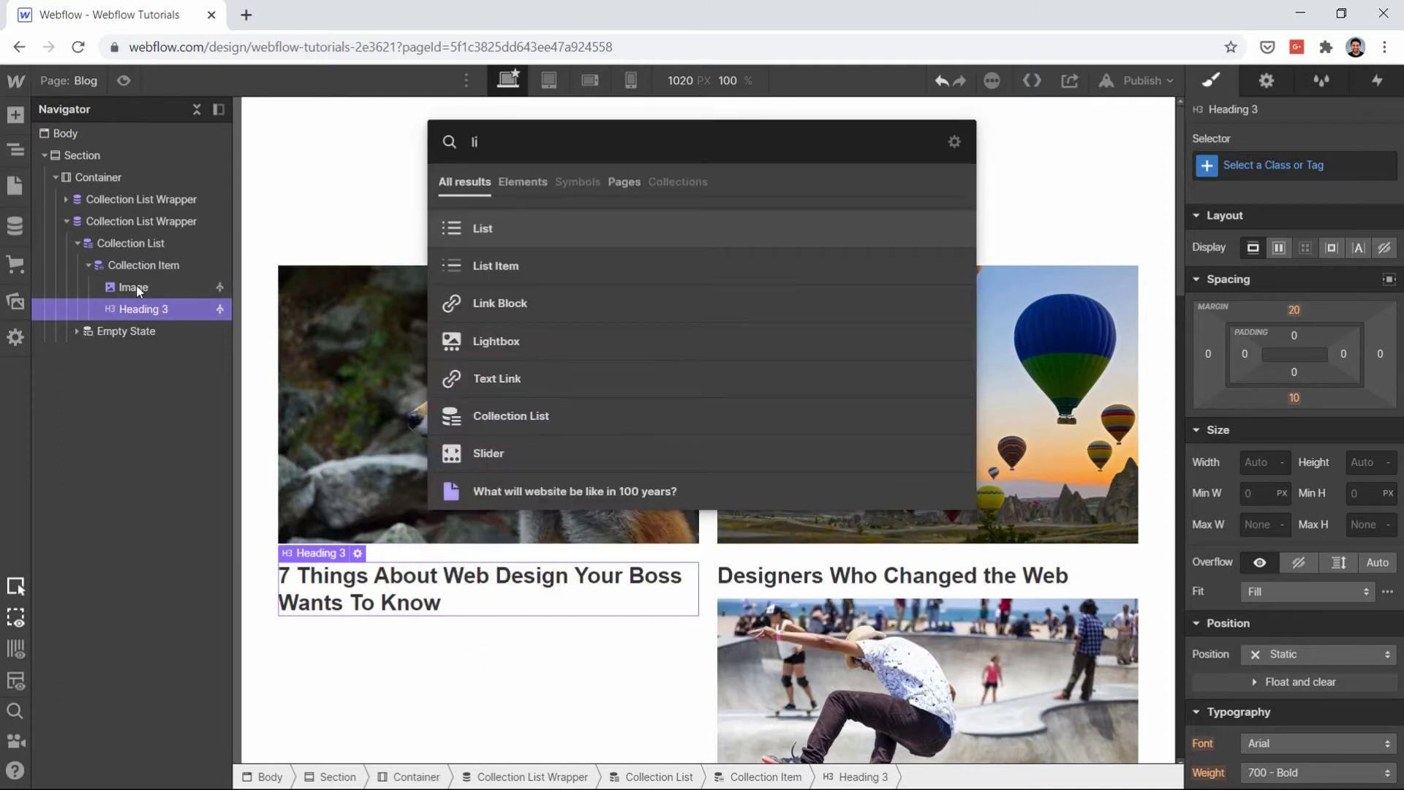
pyautogui.press('Down')
pyautogui.press('Down')
pyautogui.press('Return')
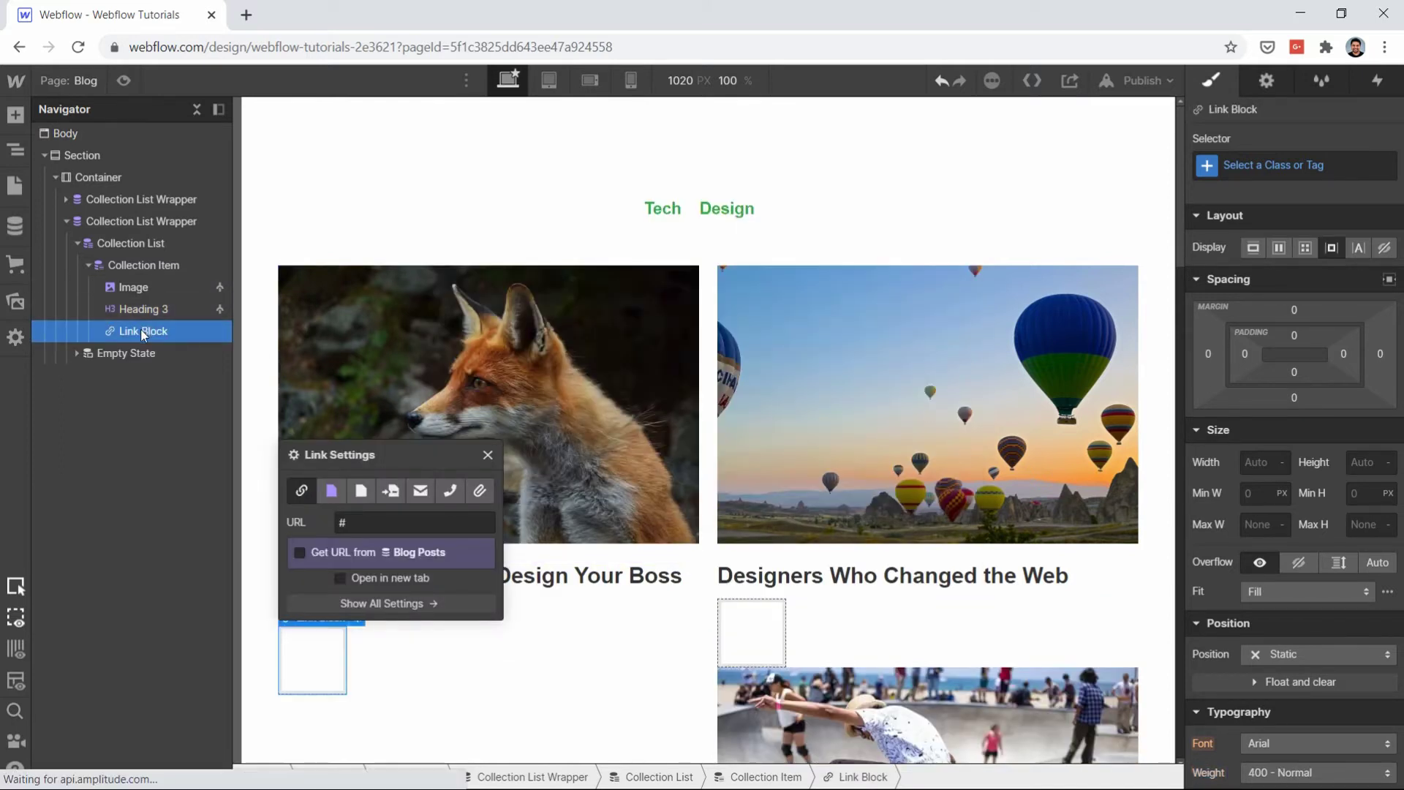
pyautogui.click(129, 309)
pyautogui.moveTo(130, 309)
pyautogui.mouseDown()
pyautogui.moveTo(144, 327)
pyautogui.moveTo(146, 316)
pyautogui.mouseUp()
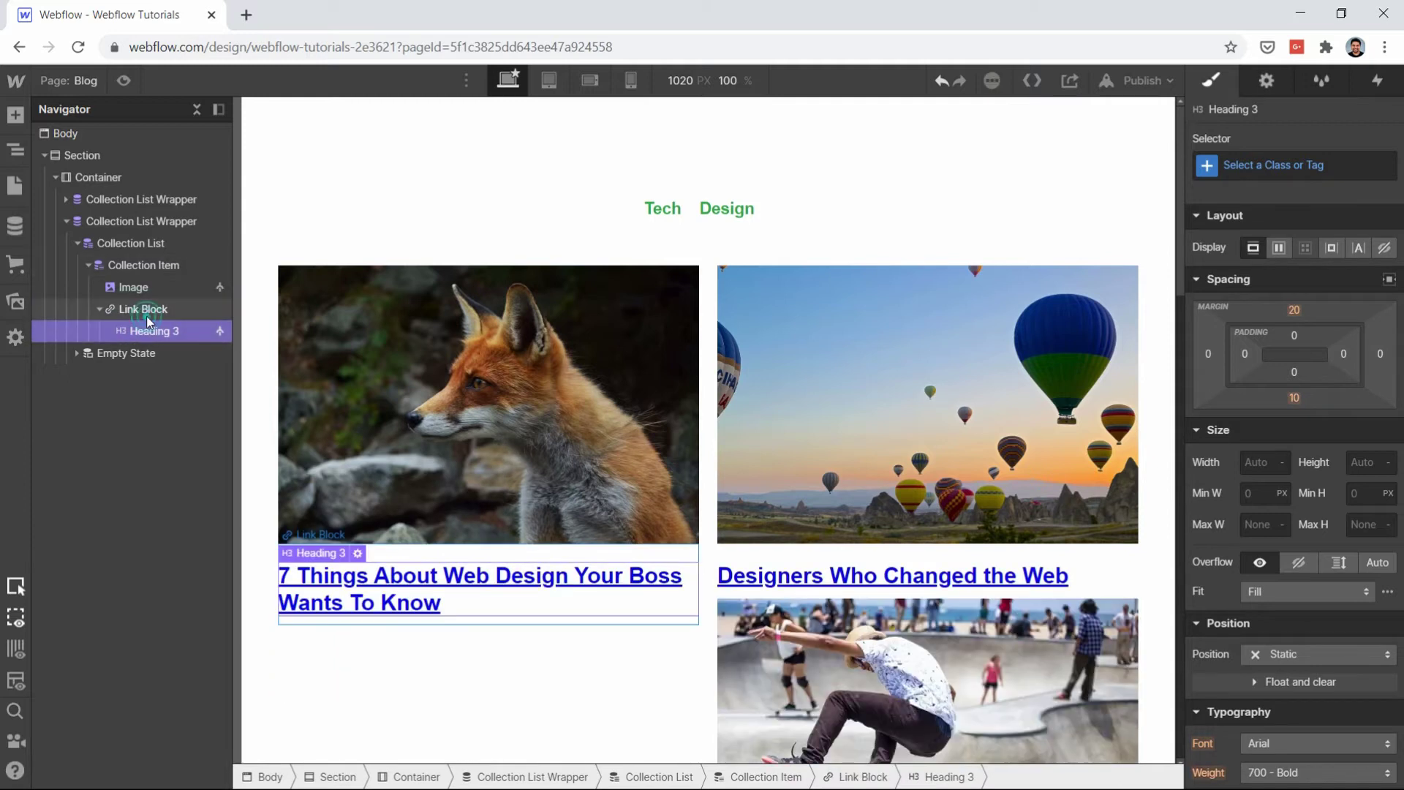
pyautogui.click(146, 313)
# Step: Add a text link element to the blog post collection item
pyautogui.click(137, 287)
pyautogui.click(158, 266)
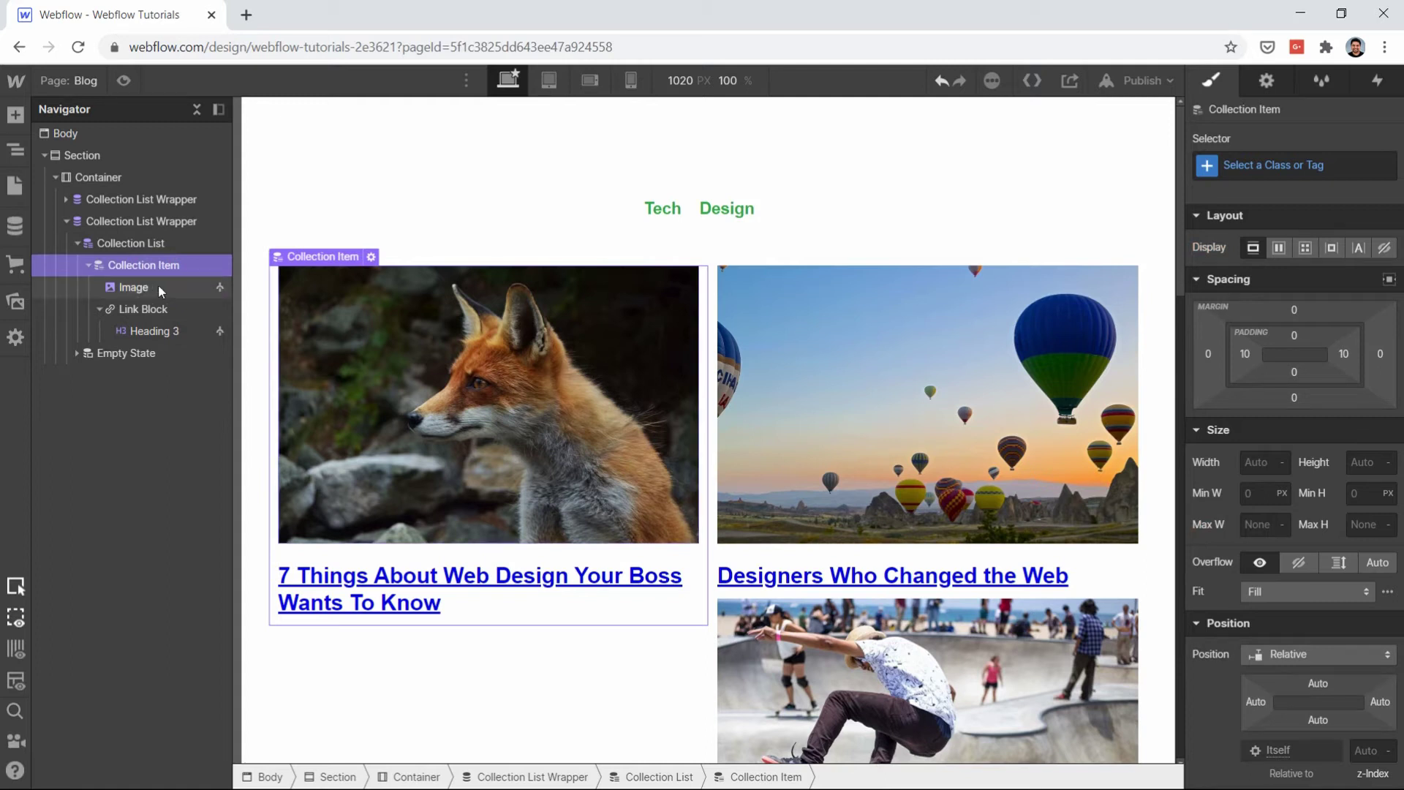
pyautogui.hotkey('ctrl', 'e')
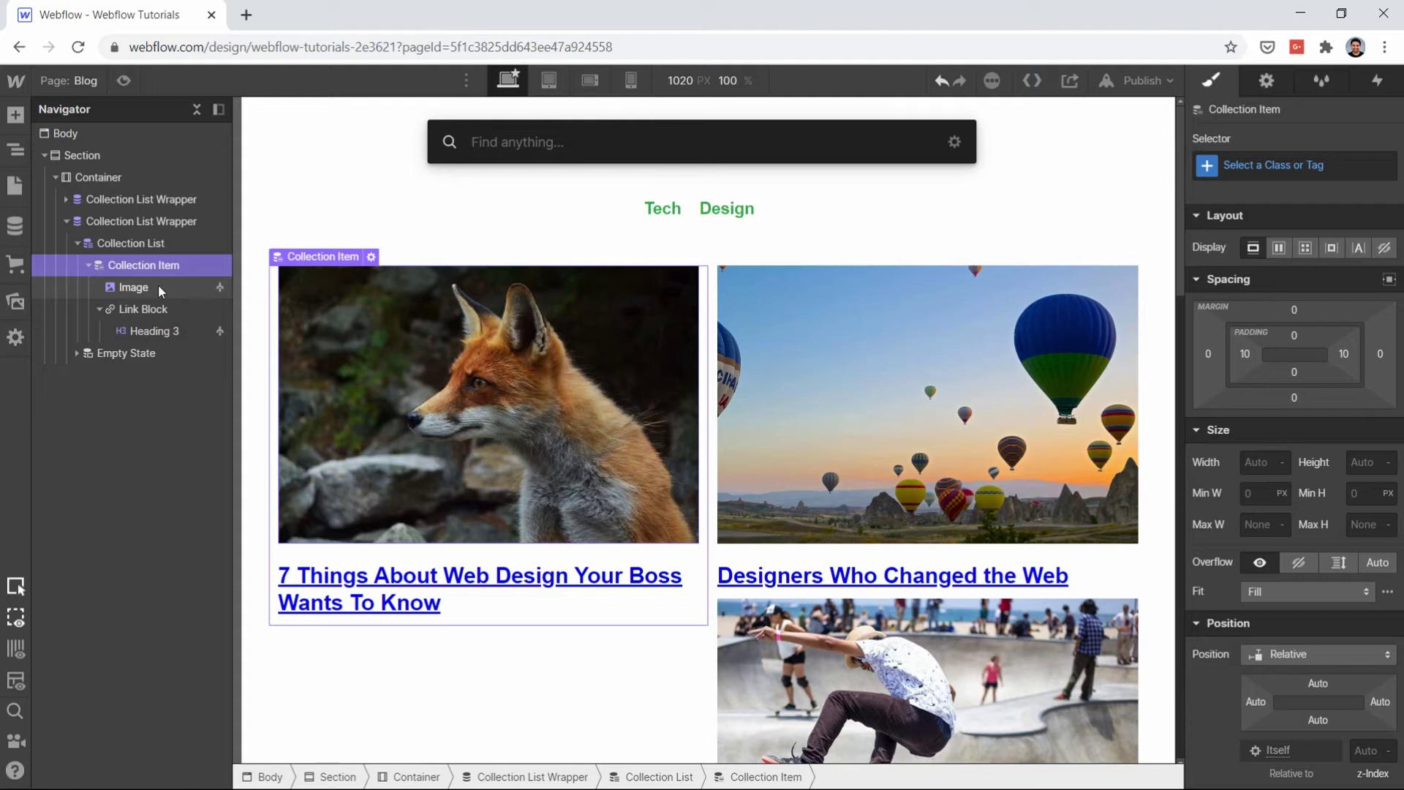
pyautogui.write('tex')
pyautogui.press('Down')
pyautogui.press('Down')
pyautogui.press('Up')
pyautogui.press('Up')
pyautogui.press('Return')
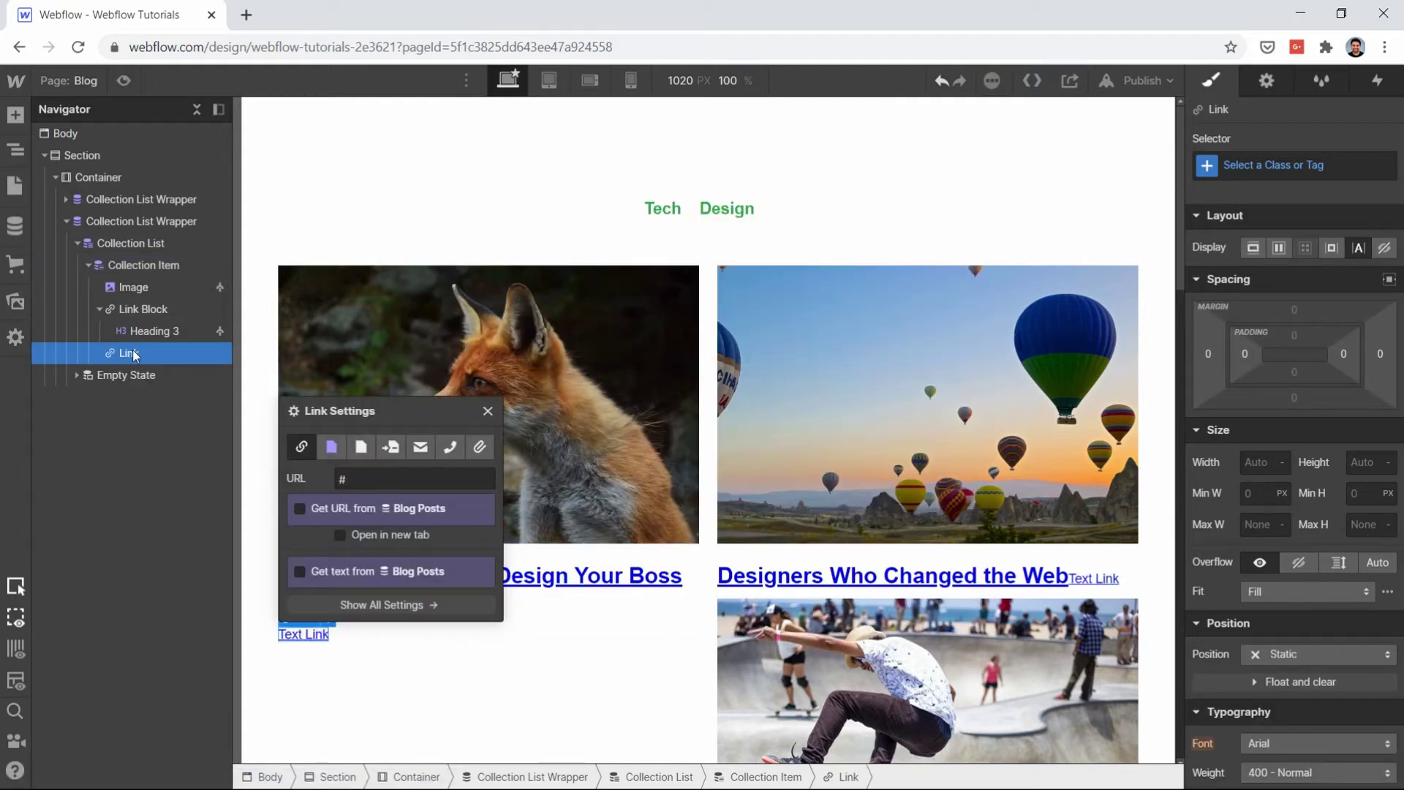
# Step: Reorder the collection item so the text link sits between the image and the link block
pyautogui.moveTo(133, 351); pyautogui.dragTo(150, 283)
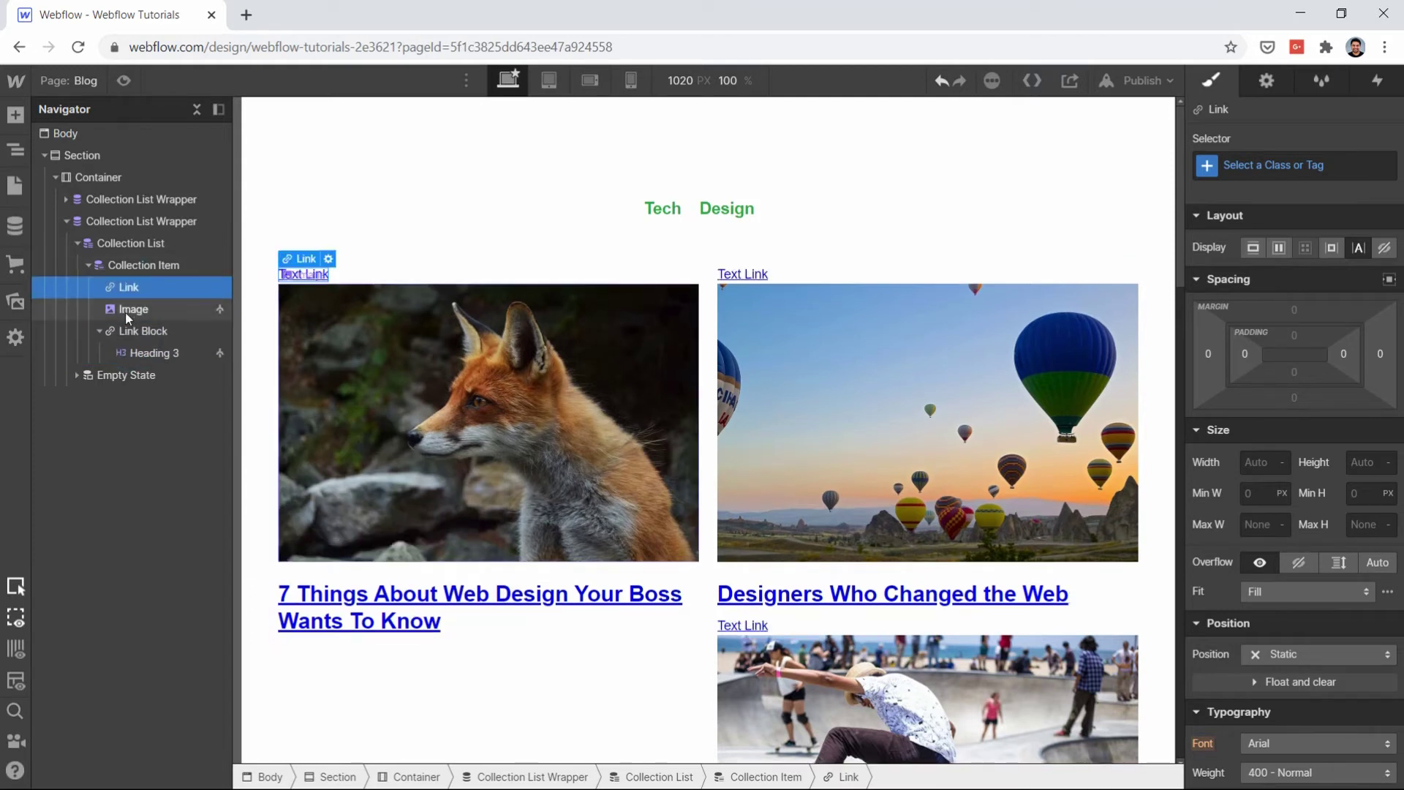
pyautogui.click(149, 309)
pyautogui.moveTo(149, 308); pyautogui.dragTo(149, 283)
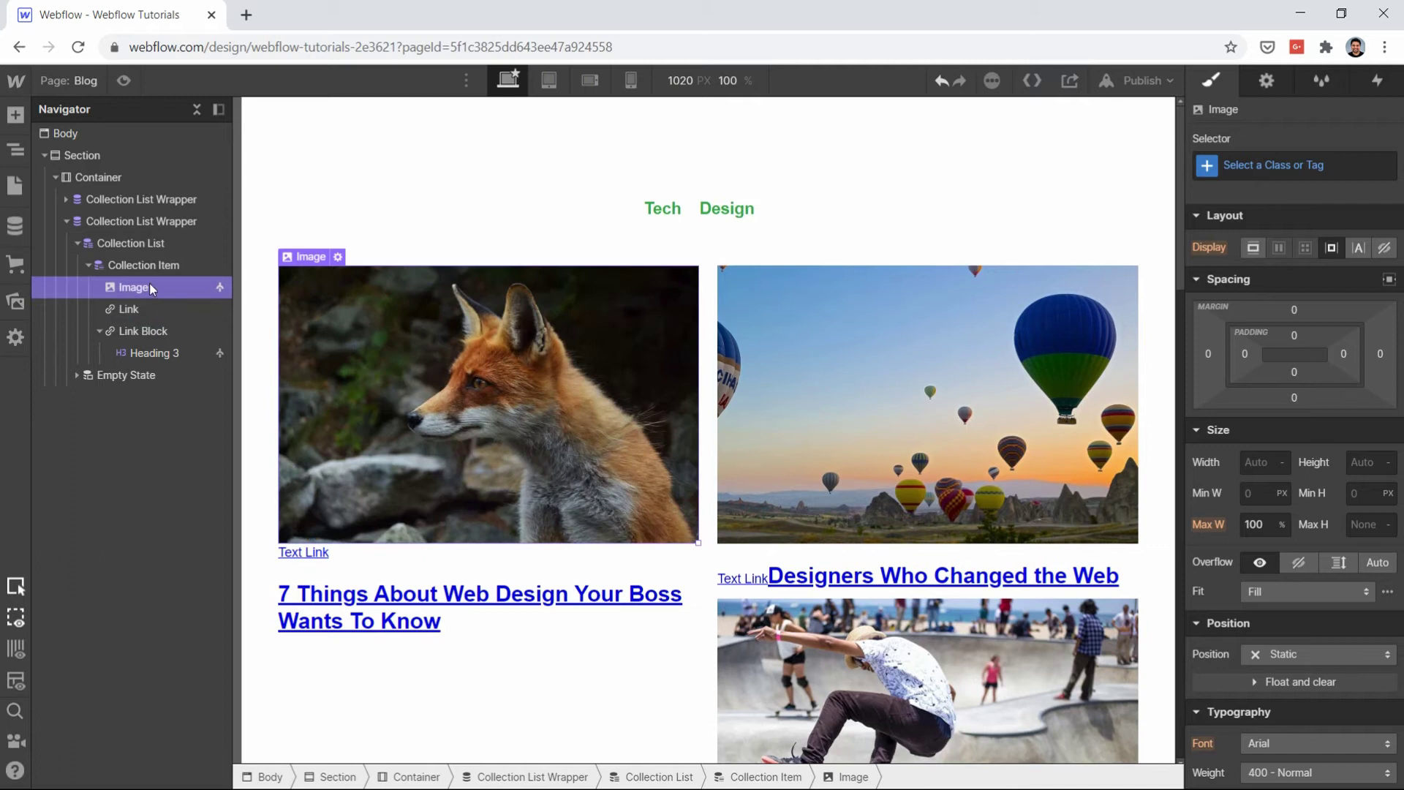
# Step: Point the text link to the post's referenced Category collection page
pyautogui.click(133, 310)
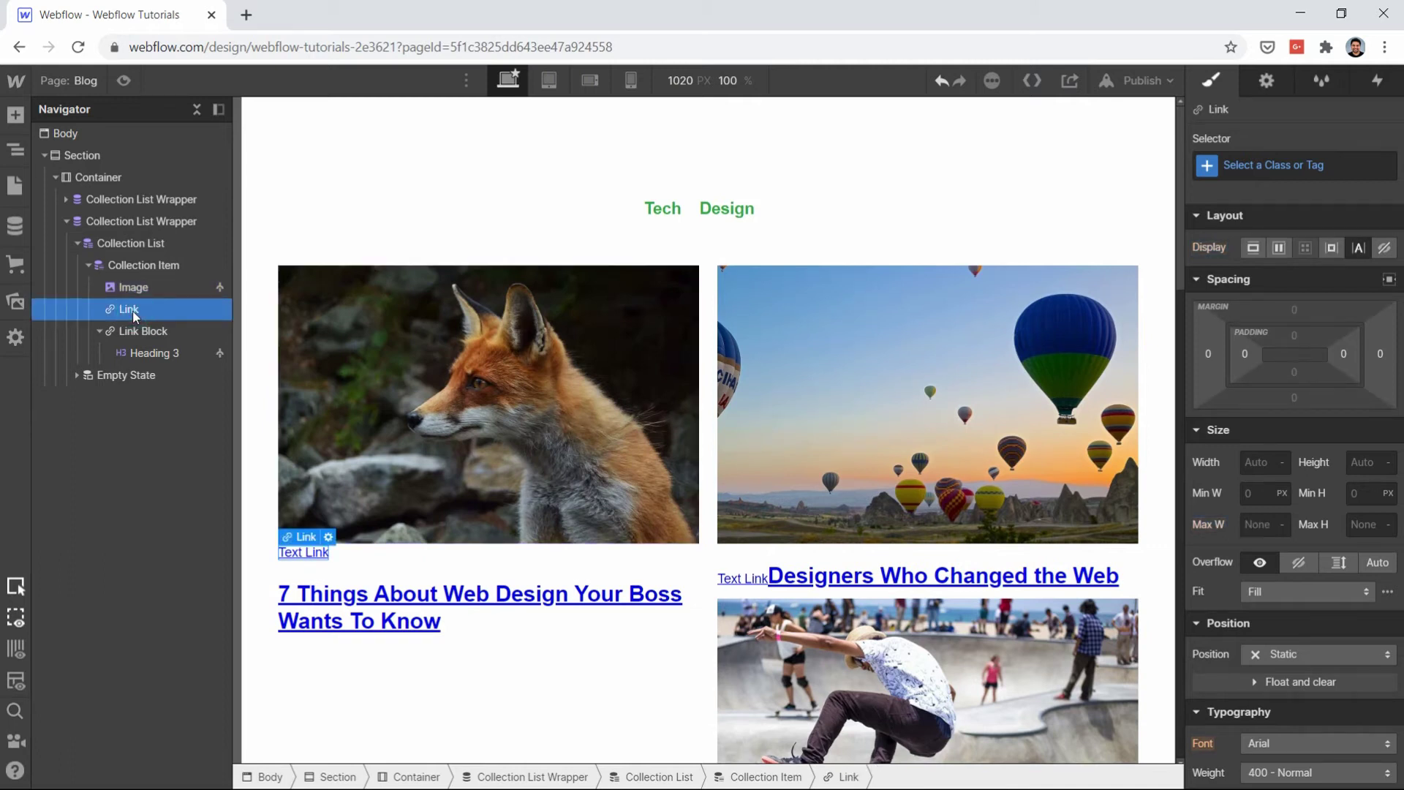
pyautogui.click(1266, 81)
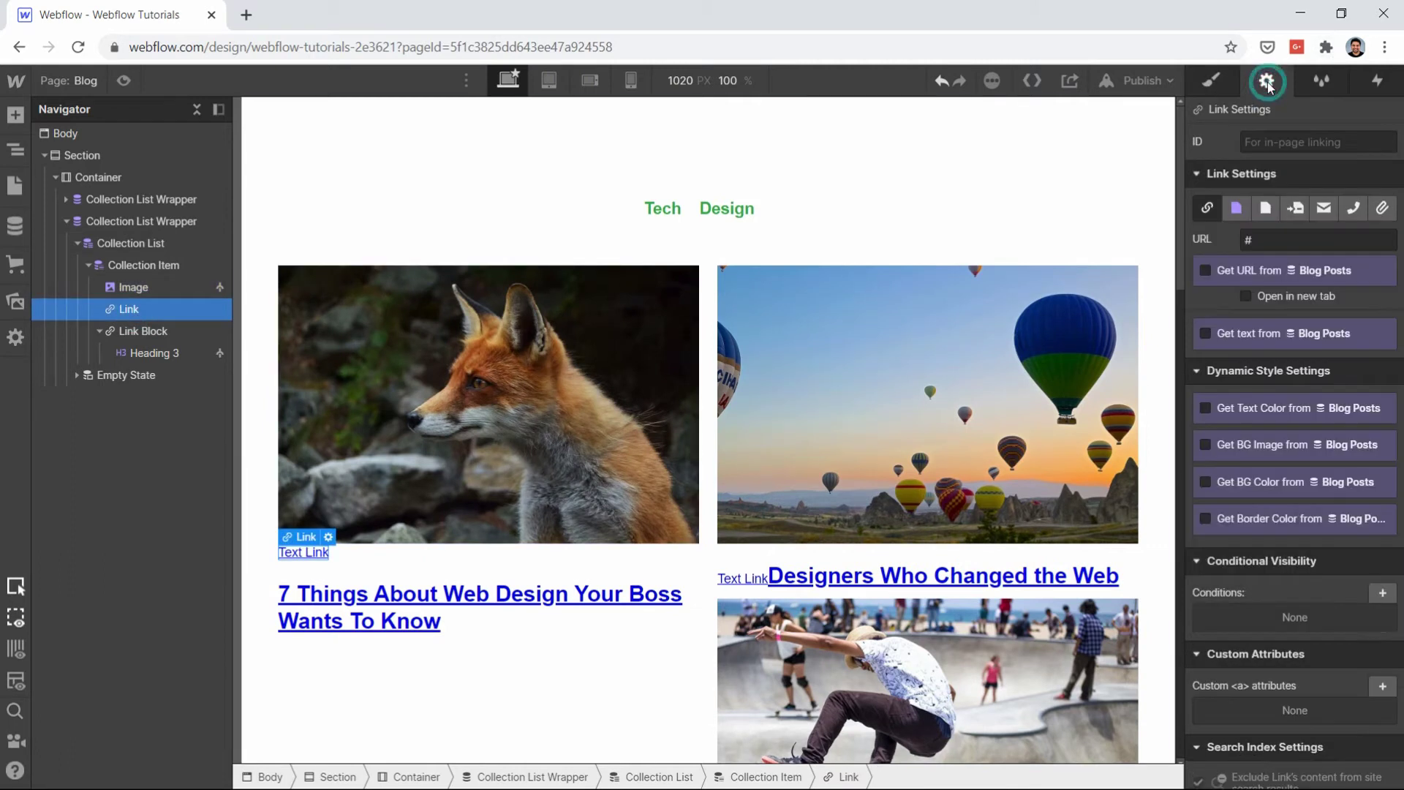
pyautogui.click(1237, 210)
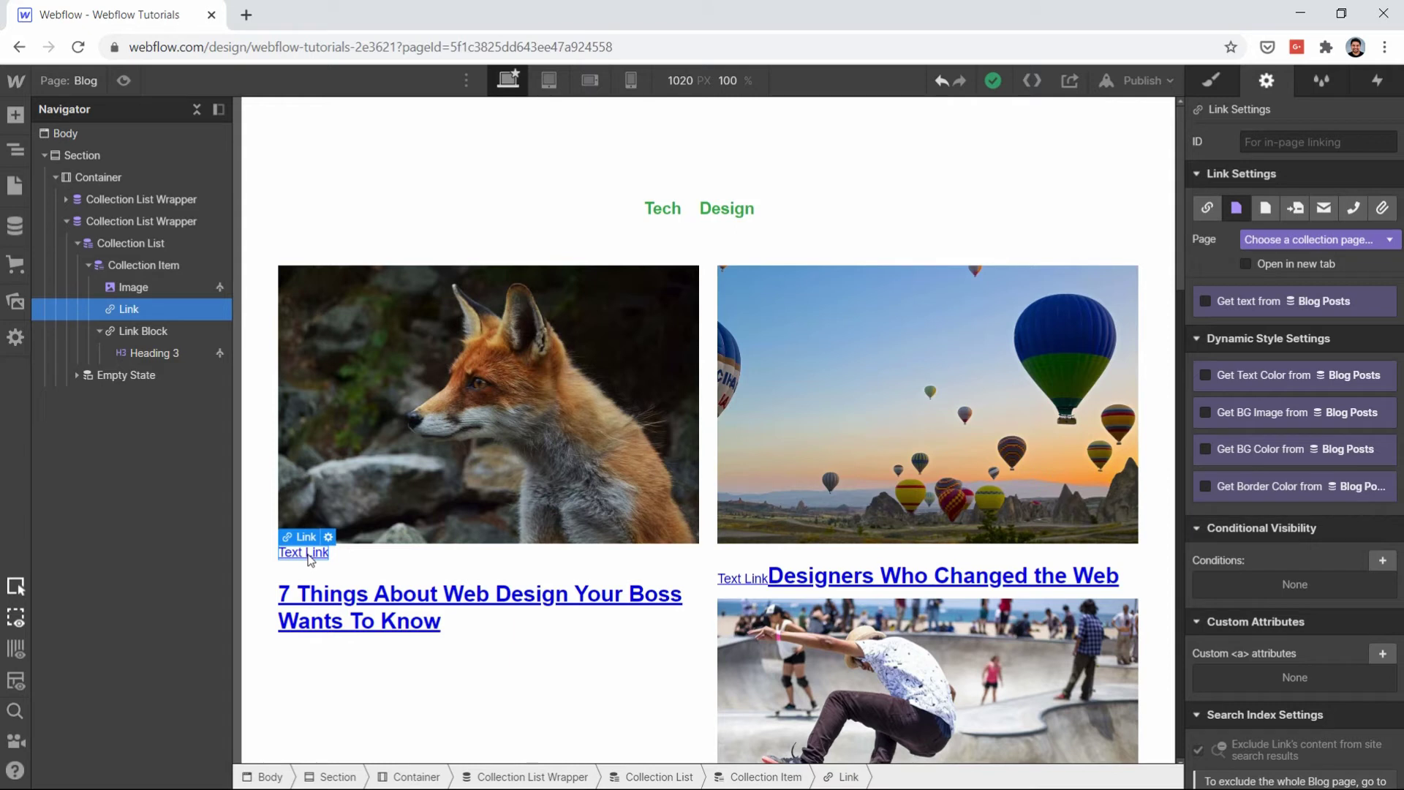
pyautogui.click(1279, 239)
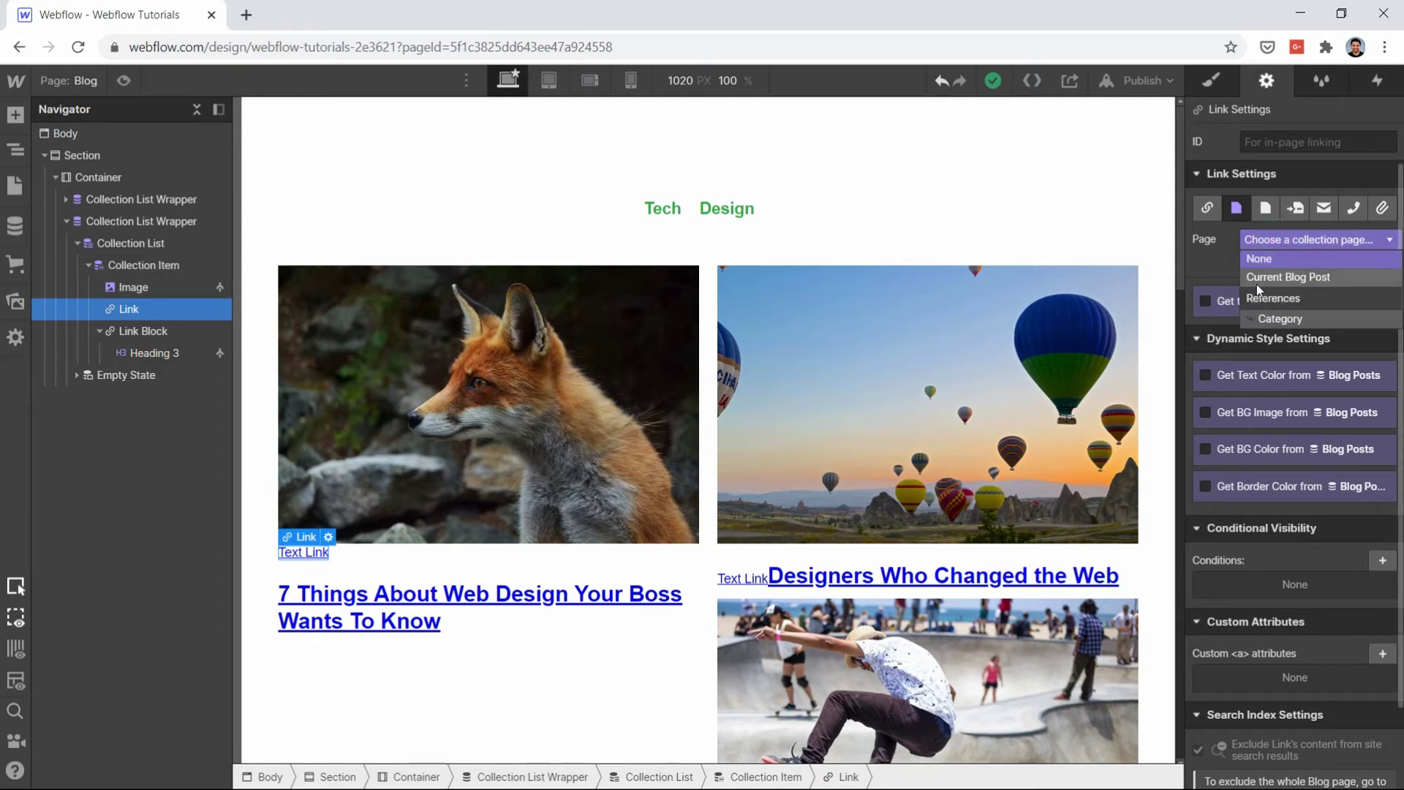
pyautogui.click(1274, 318)
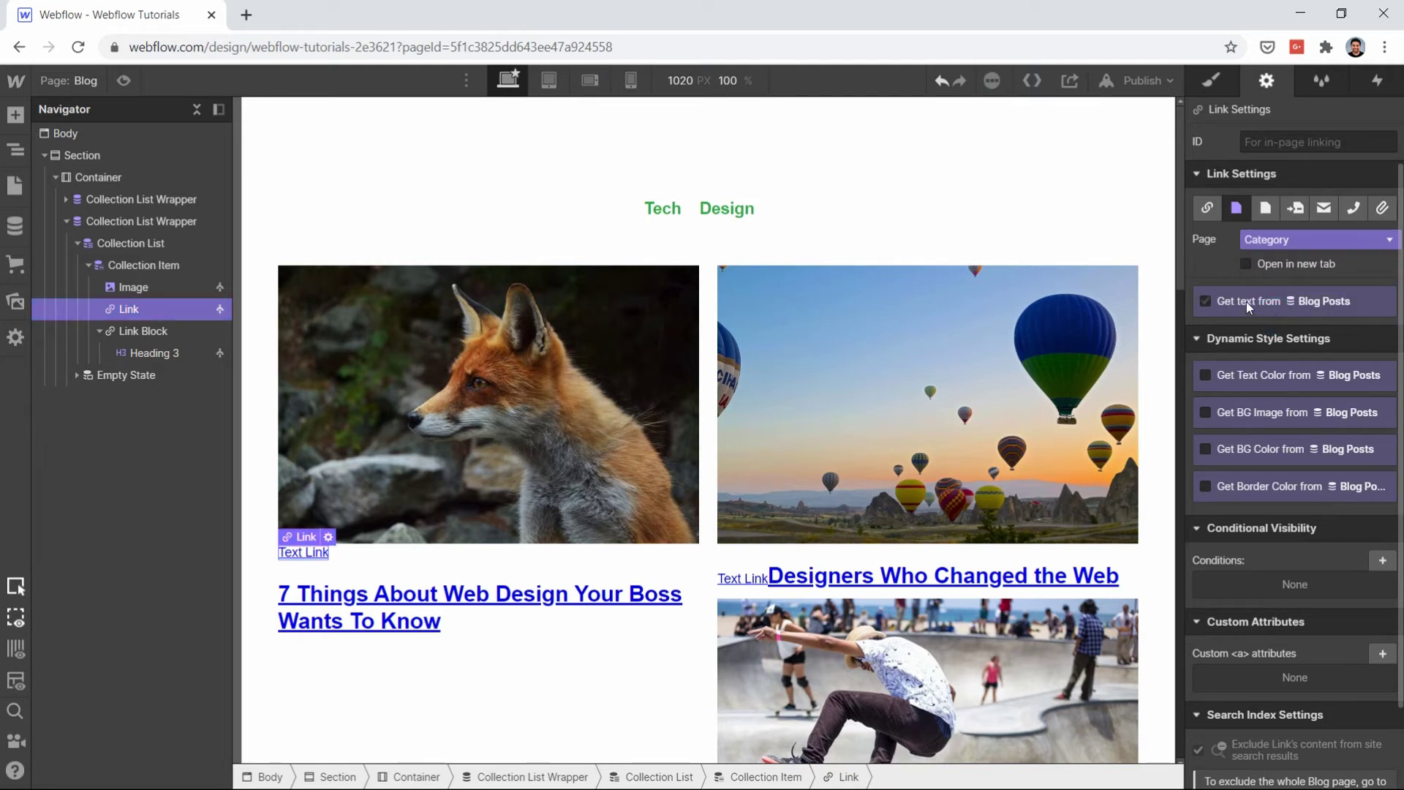
# Step: Bind the text link's text to the Name field of the post's Category
pyautogui.click(1246, 301)
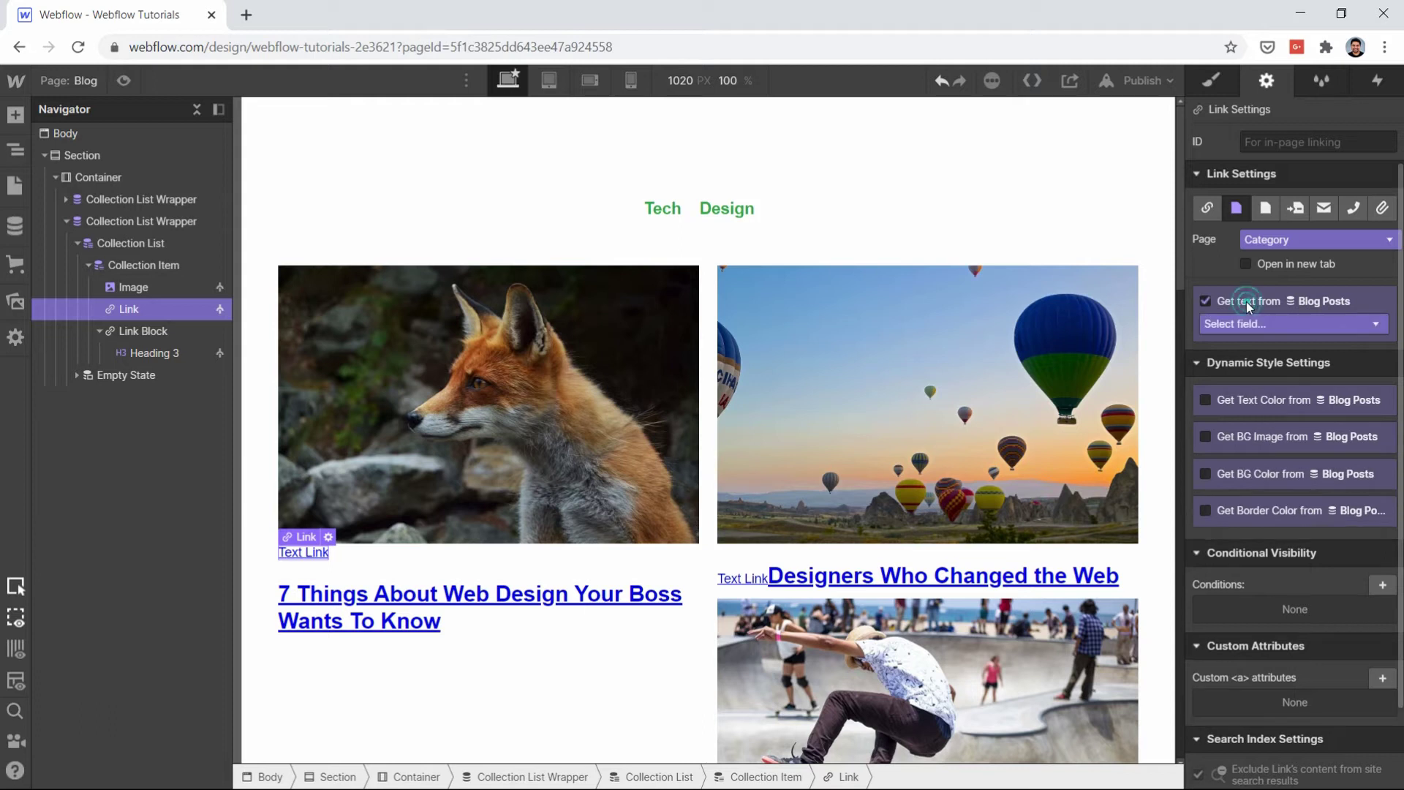
pyautogui.click(1239, 322)
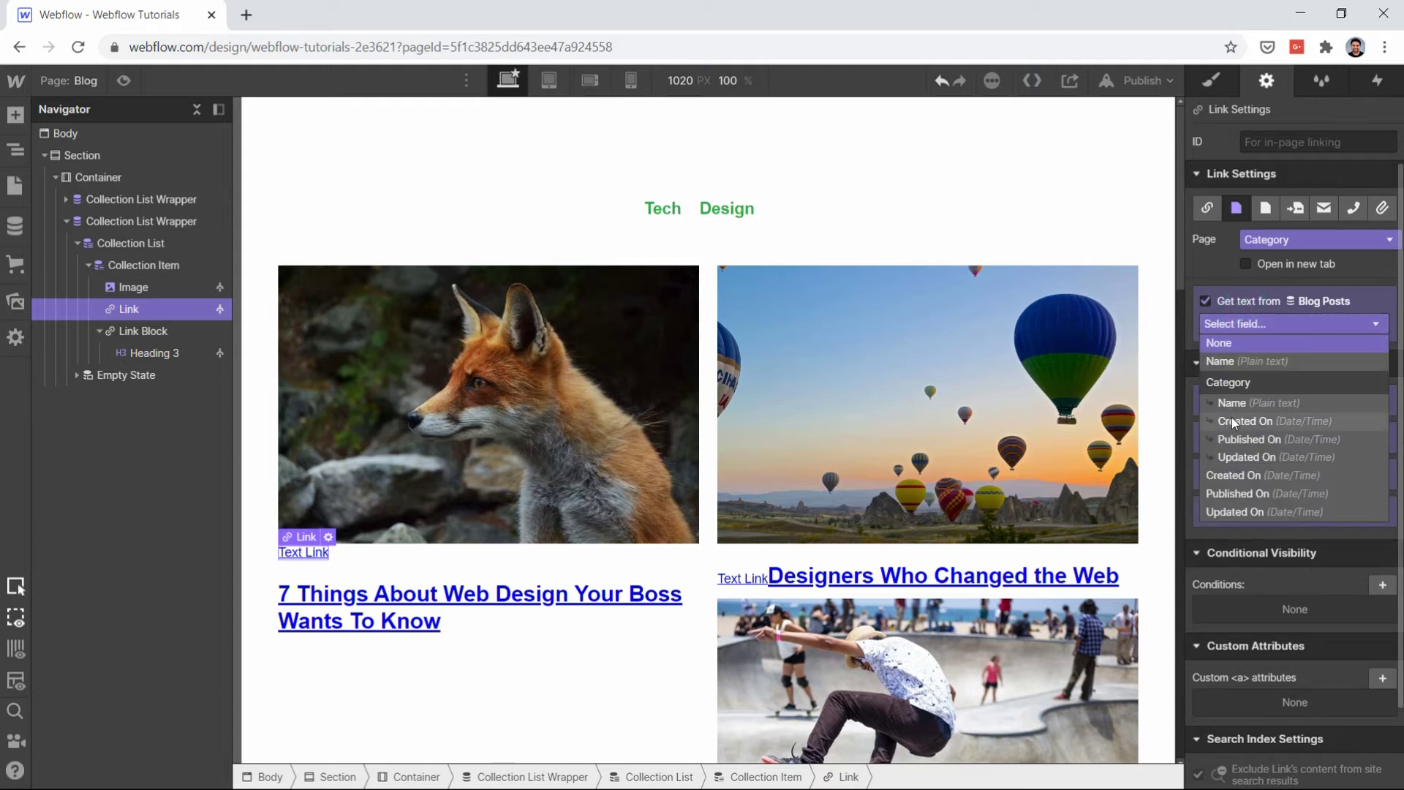
pyautogui.click(1264, 396)
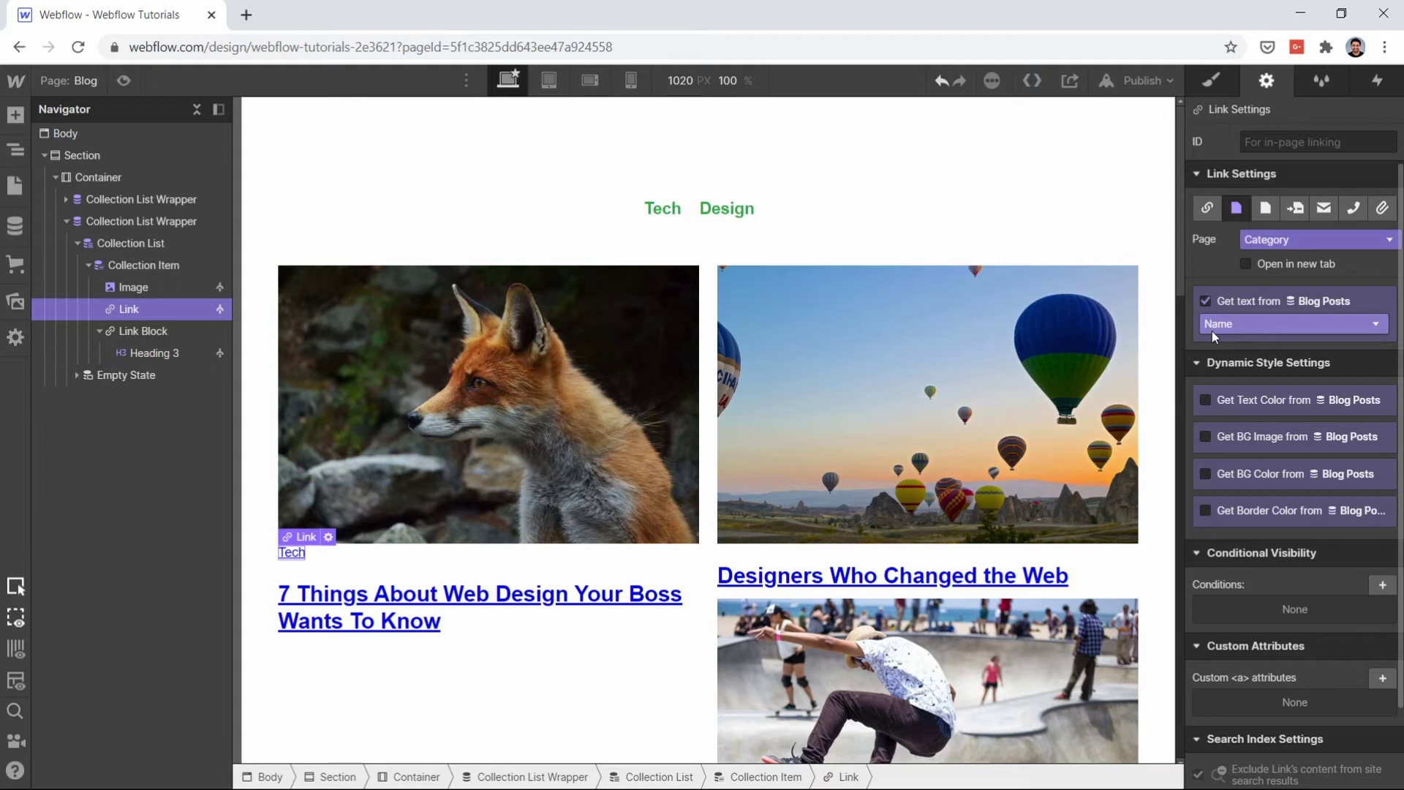
pyautogui.click(295, 554)
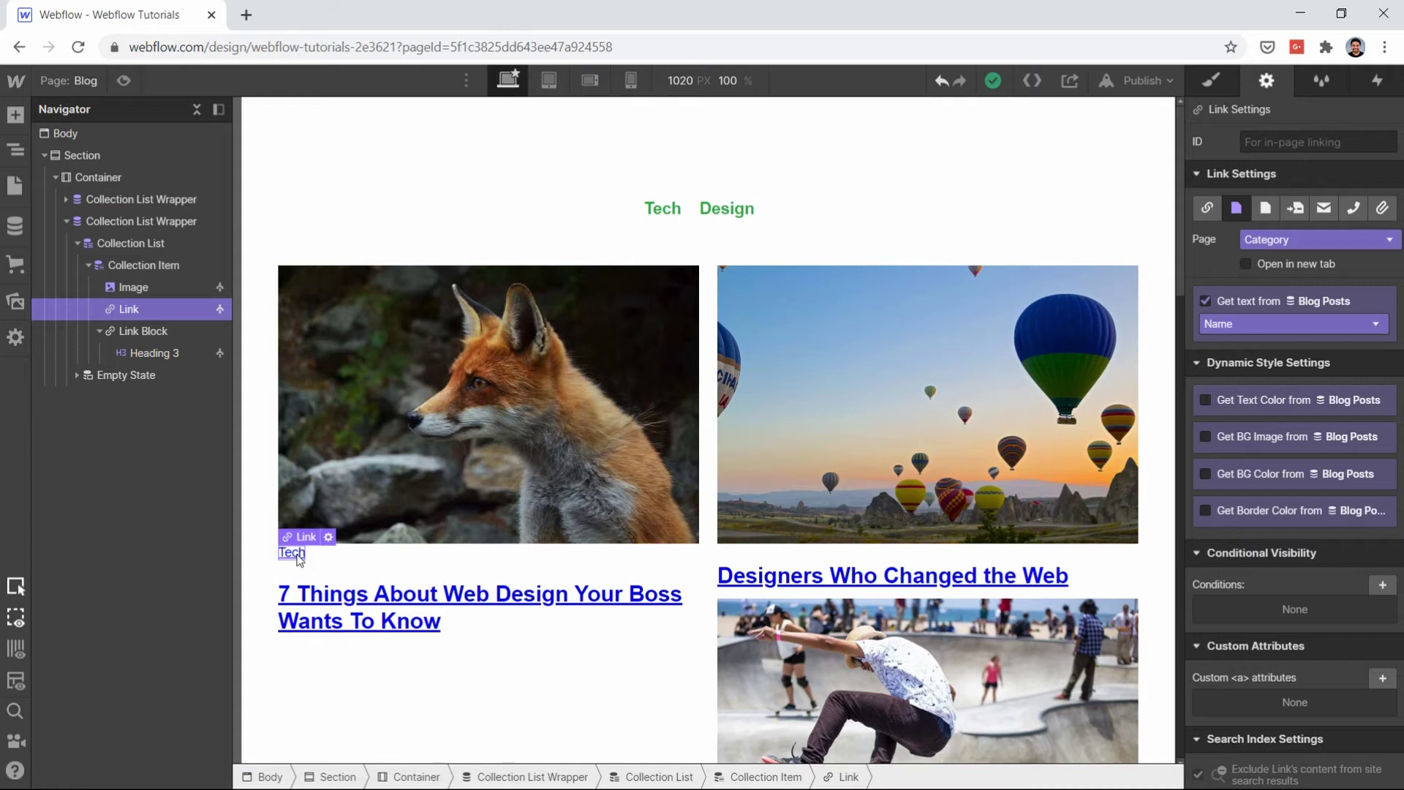
pyautogui.click(386, 658)
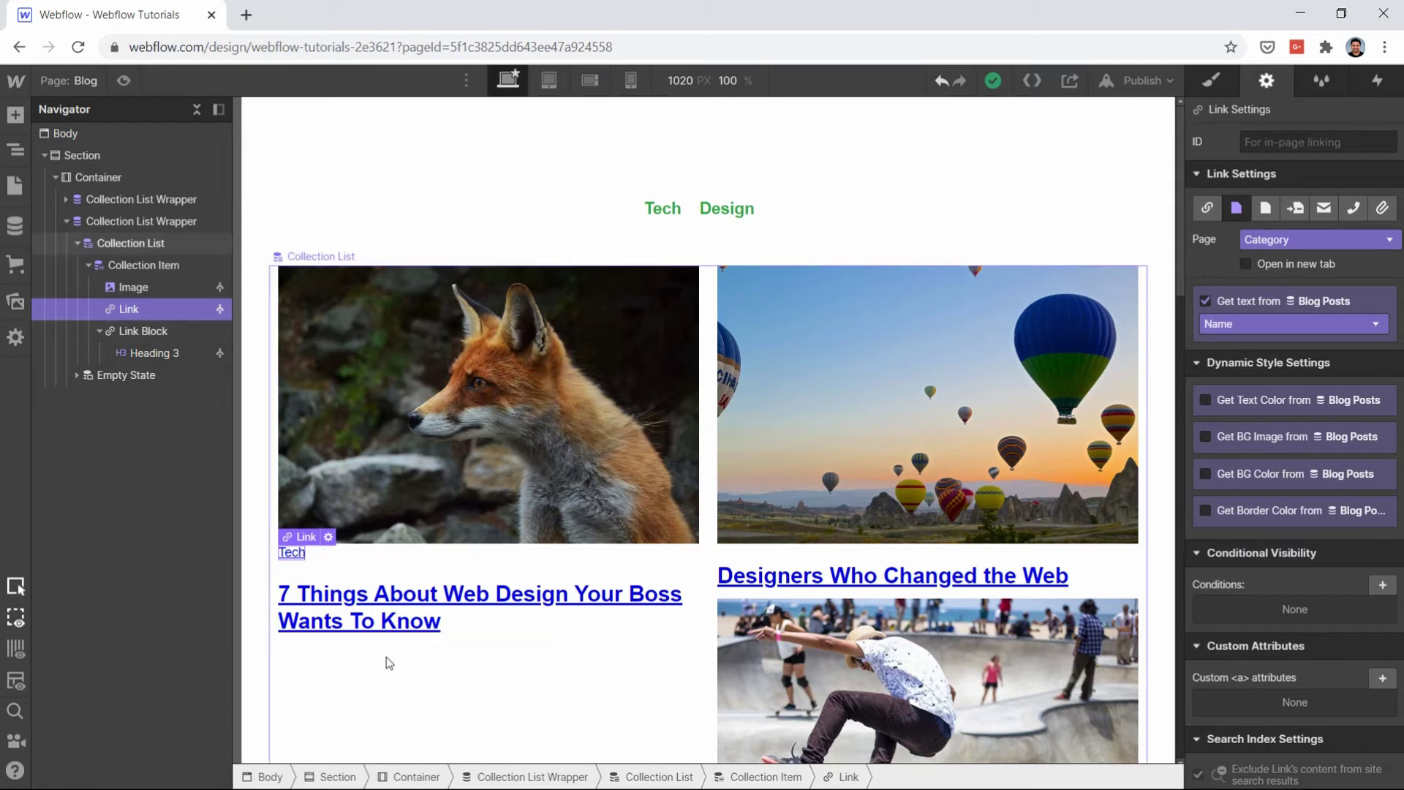
# Step: Set the category text link's font size to 18 px and its line height to 28 px
pyautogui.scroll(-1, 388, 660)
pyautogui.click(293, 500)
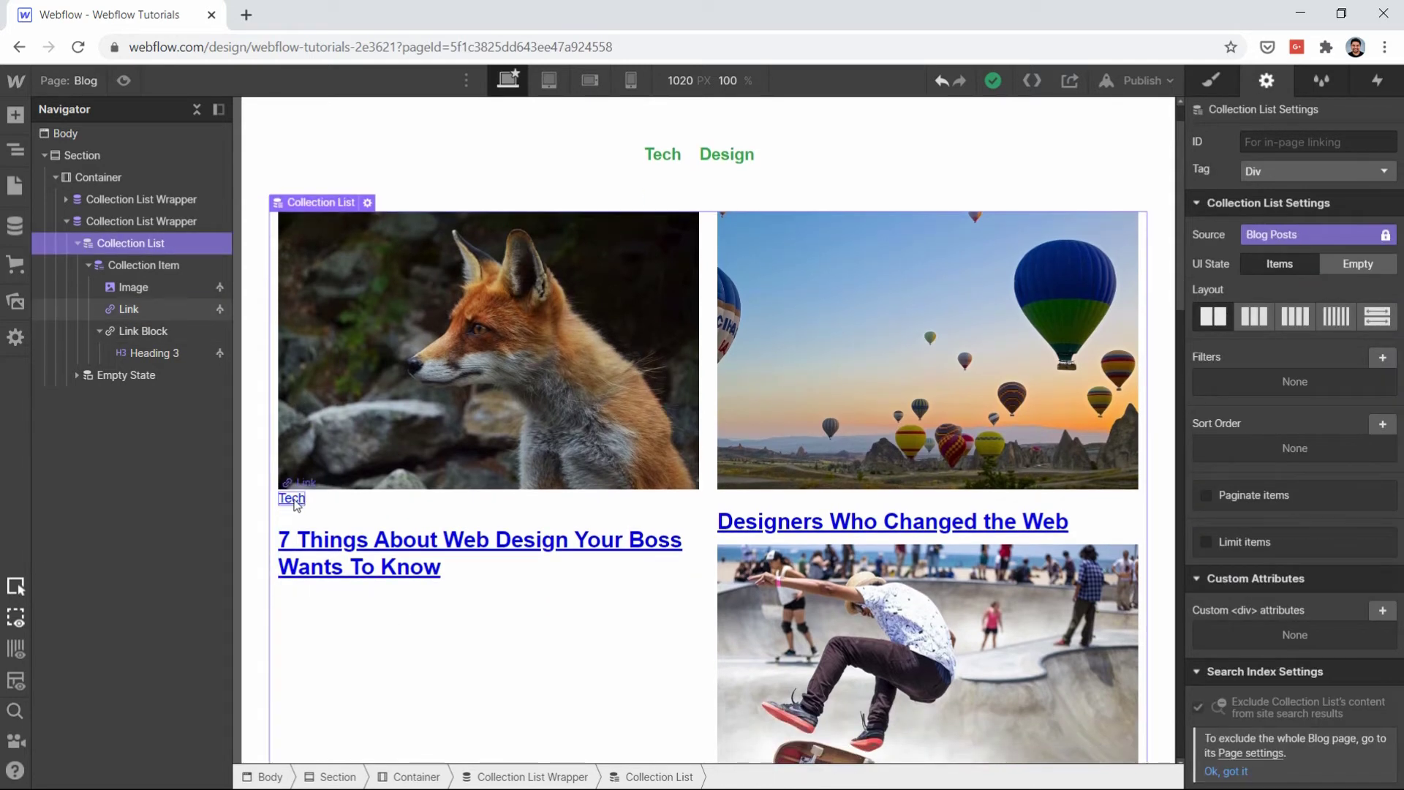
pyautogui.click(1210, 80)
pyautogui.scroll(-4, 1249, 493)
pyautogui.click(1256, 488)
pyautogui.write('18')
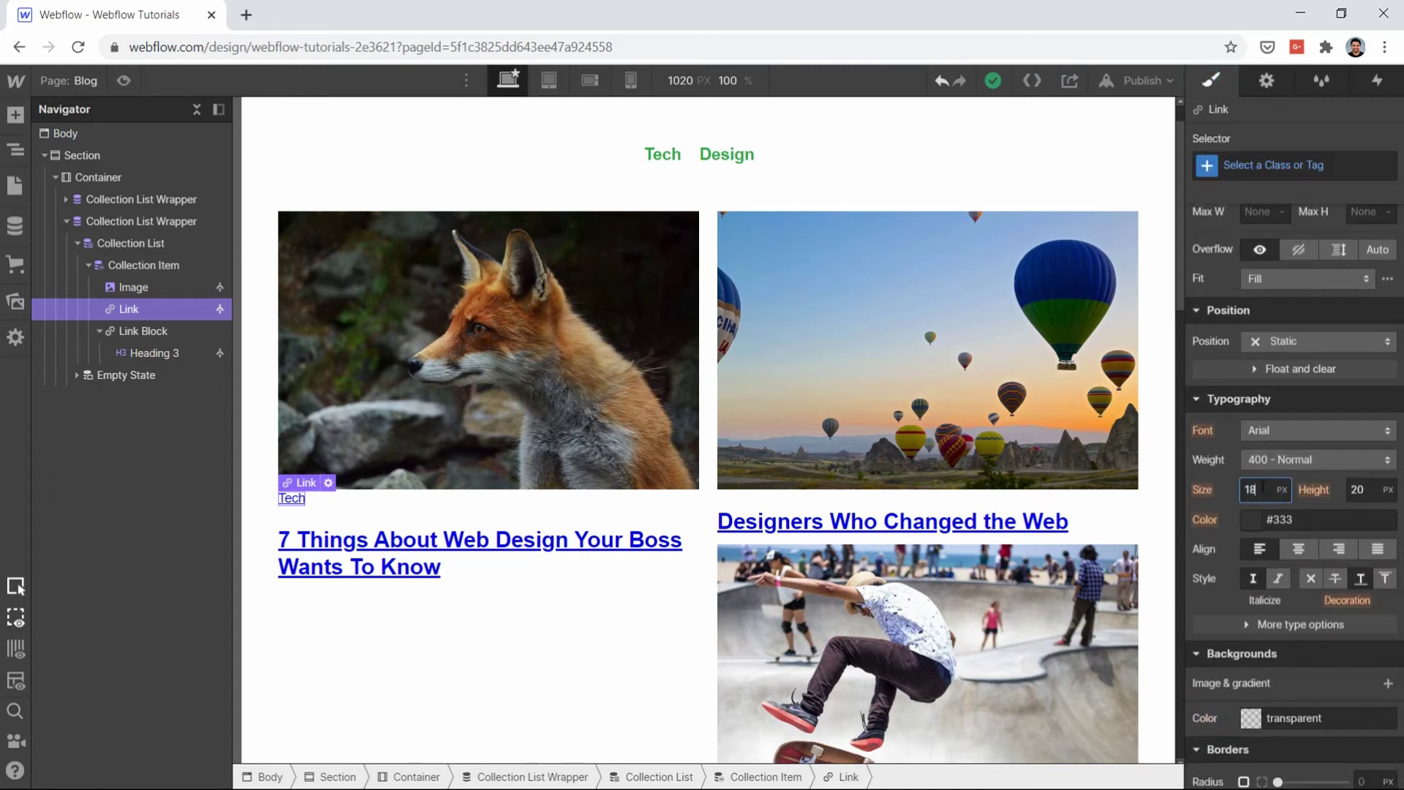
pyautogui.press('Tab')
pyautogui.write('28')
pyautogui.press('Return')
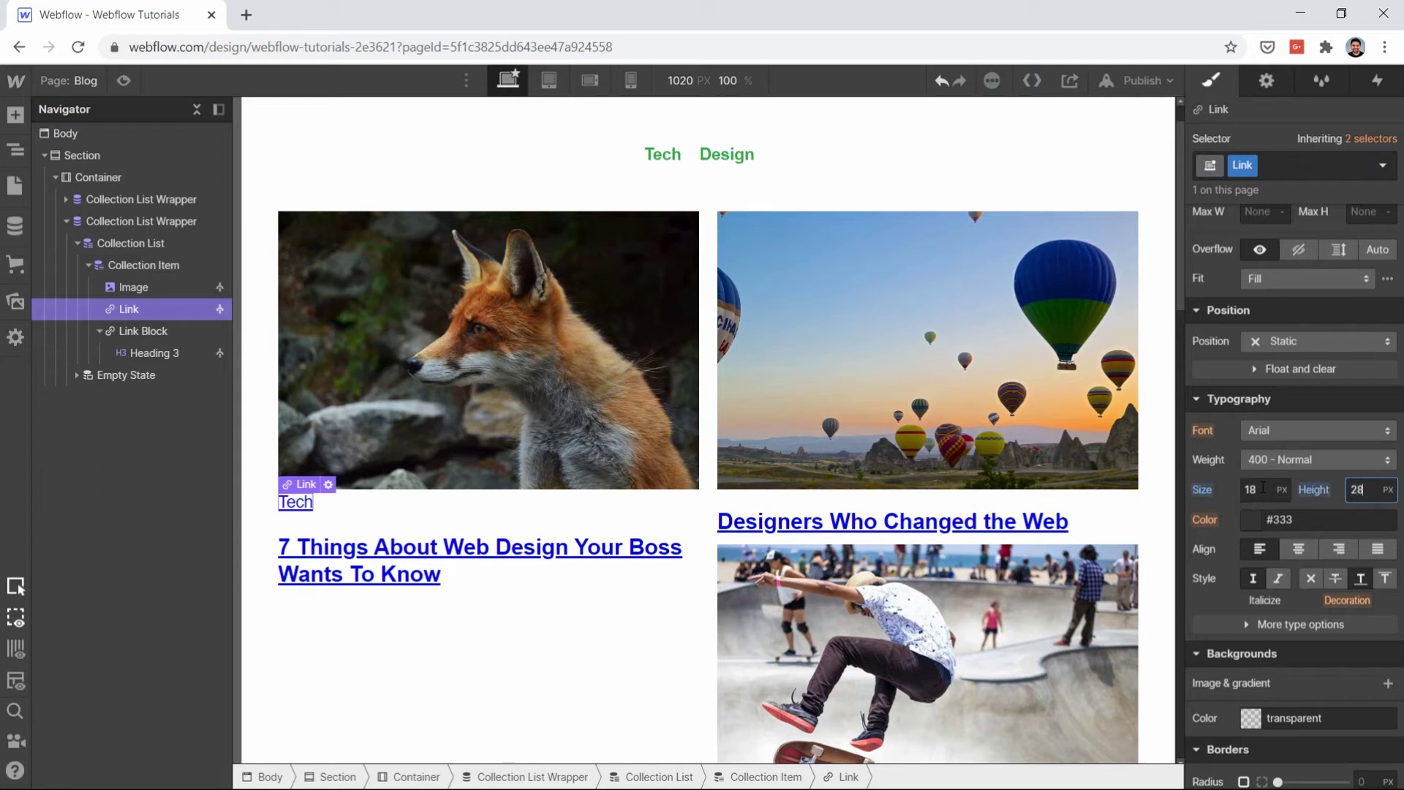
pyautogui.scroll(2, 1262, 488)
pyautogui.scroll(2, 1263, 488)
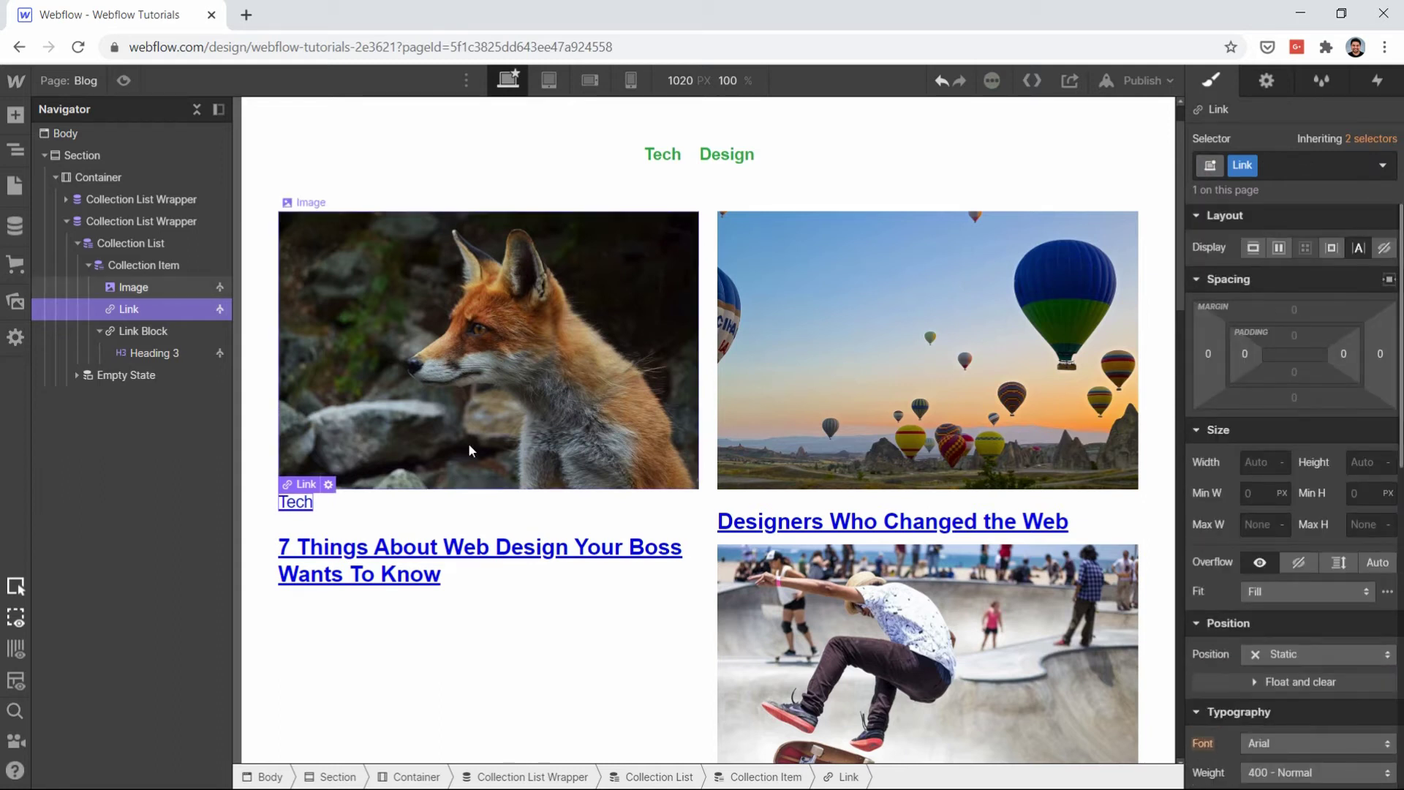
# Step: Give the blog post image a 20 px bottom margin
pyautogui.click(482, 381)
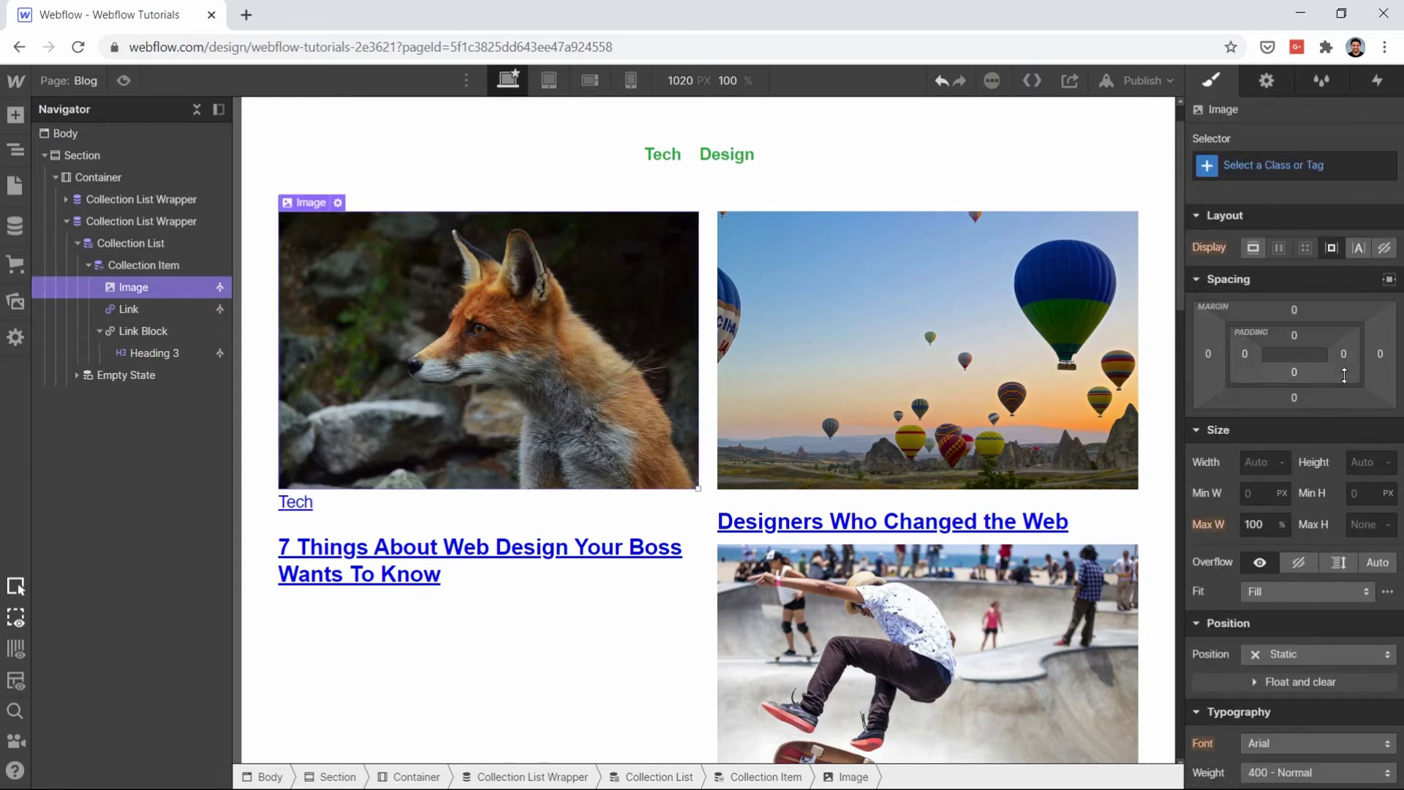
pyautogui.click(1294, 397)
pyautogui.click(1341, 457)
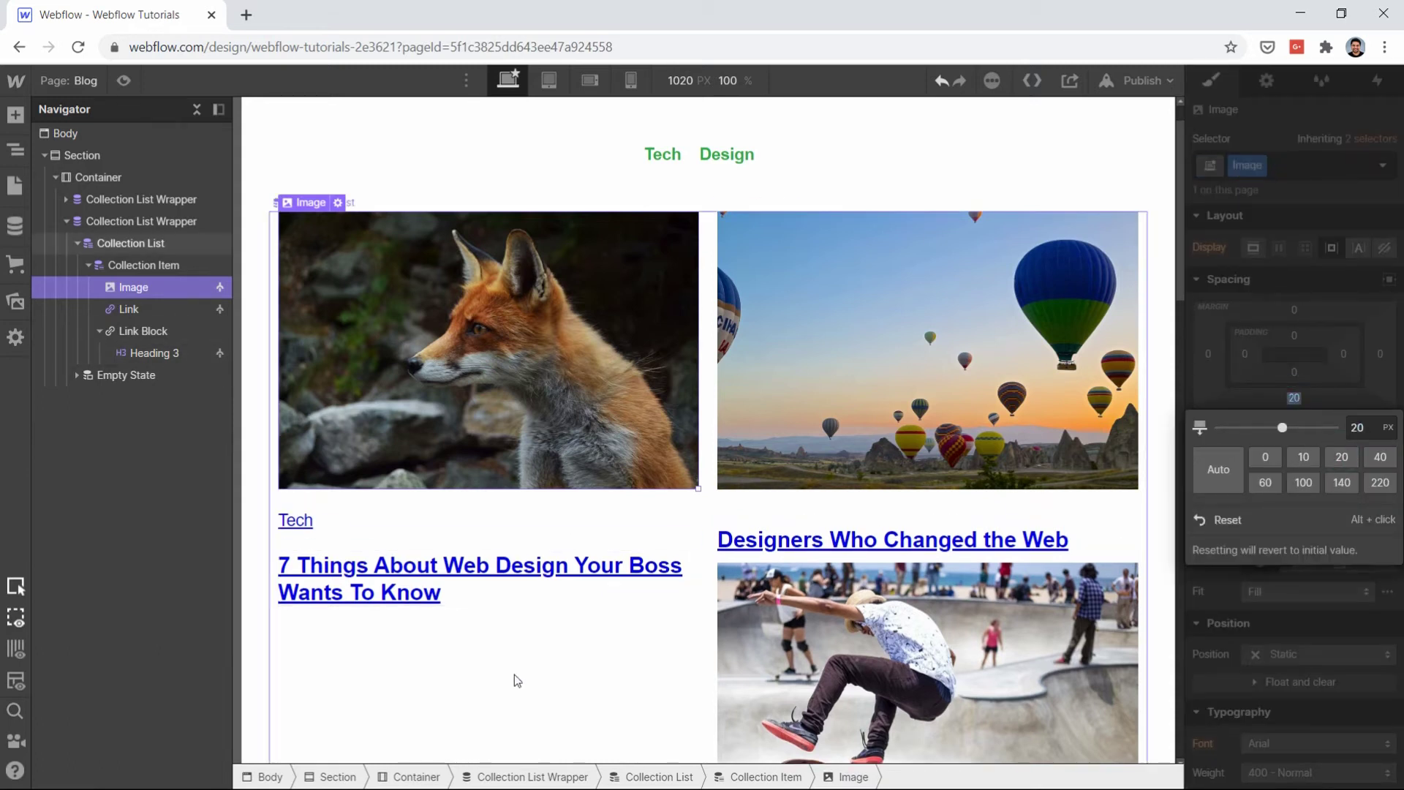
pyautogui.click(505, 680)
# Step: Set the top margin of the H3 post heading to 0 px
pyautogui.click(327, 549)
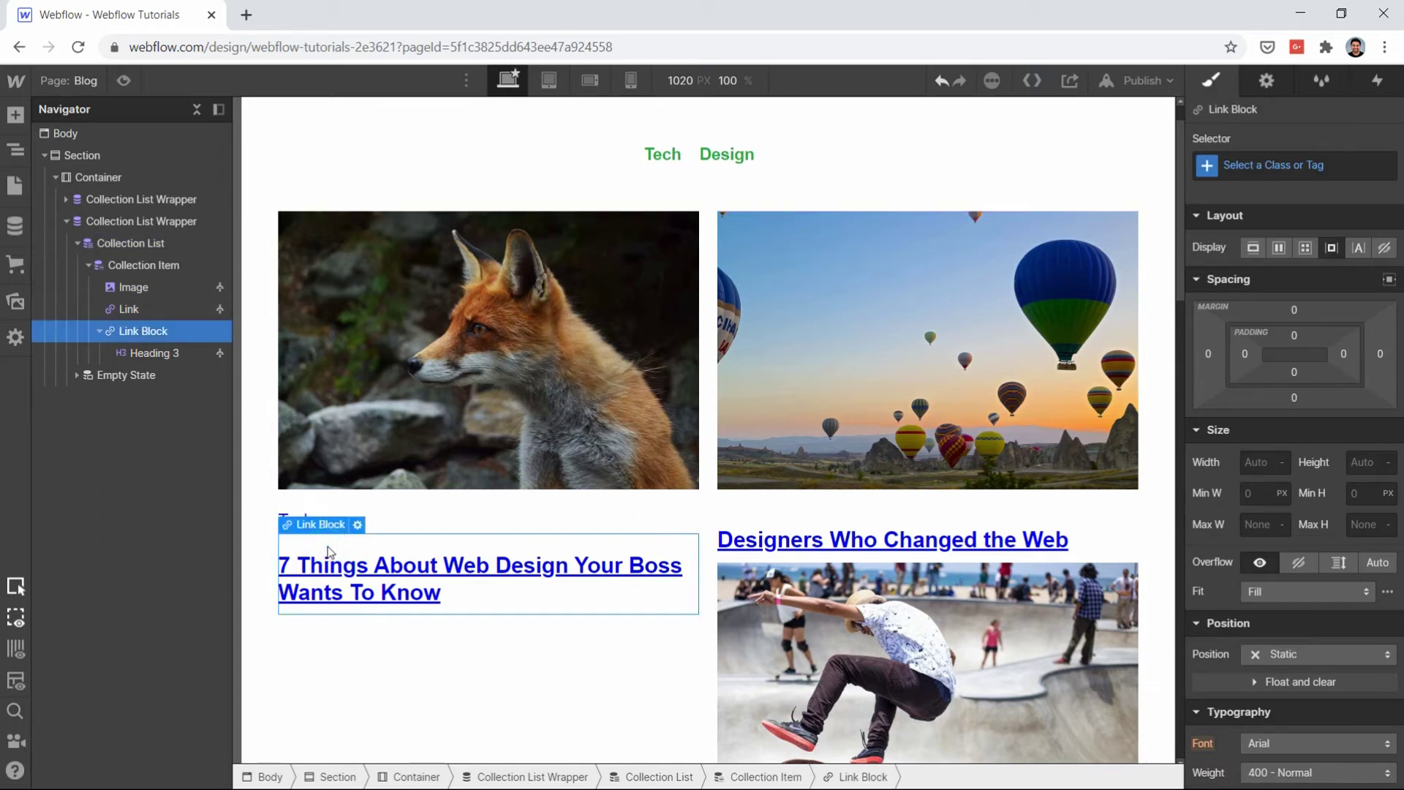
pyautogui.click(366, 565)
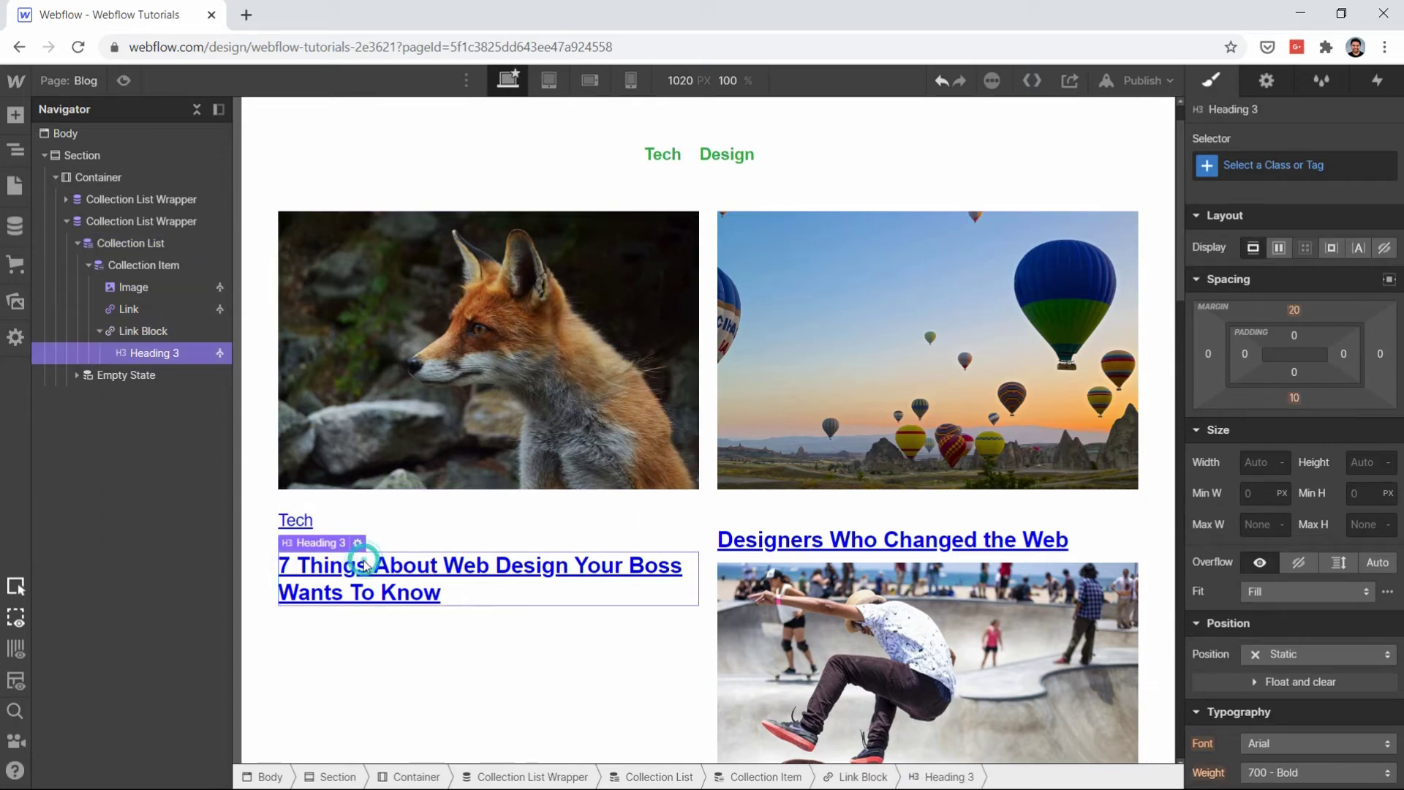
pyautogui.click(1293, 312)
pyautogui.click(1264, 365)
pyautogui.click(420, 622)
# Step: Set the top margin of the H3 post heading to 5 px
pyautogui.click(423, 548)
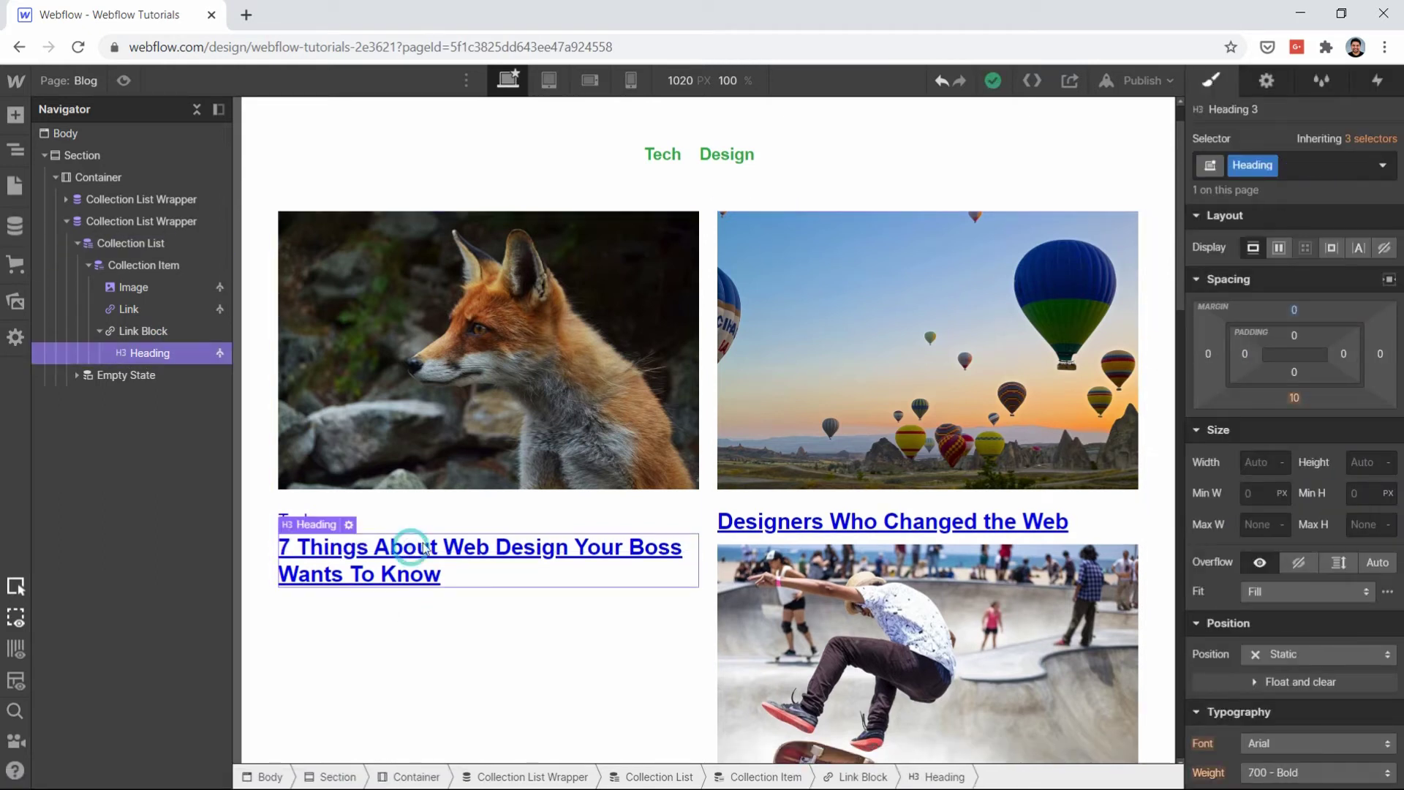
pyautogui.click(1293, 312)
pyautogui.write('5')
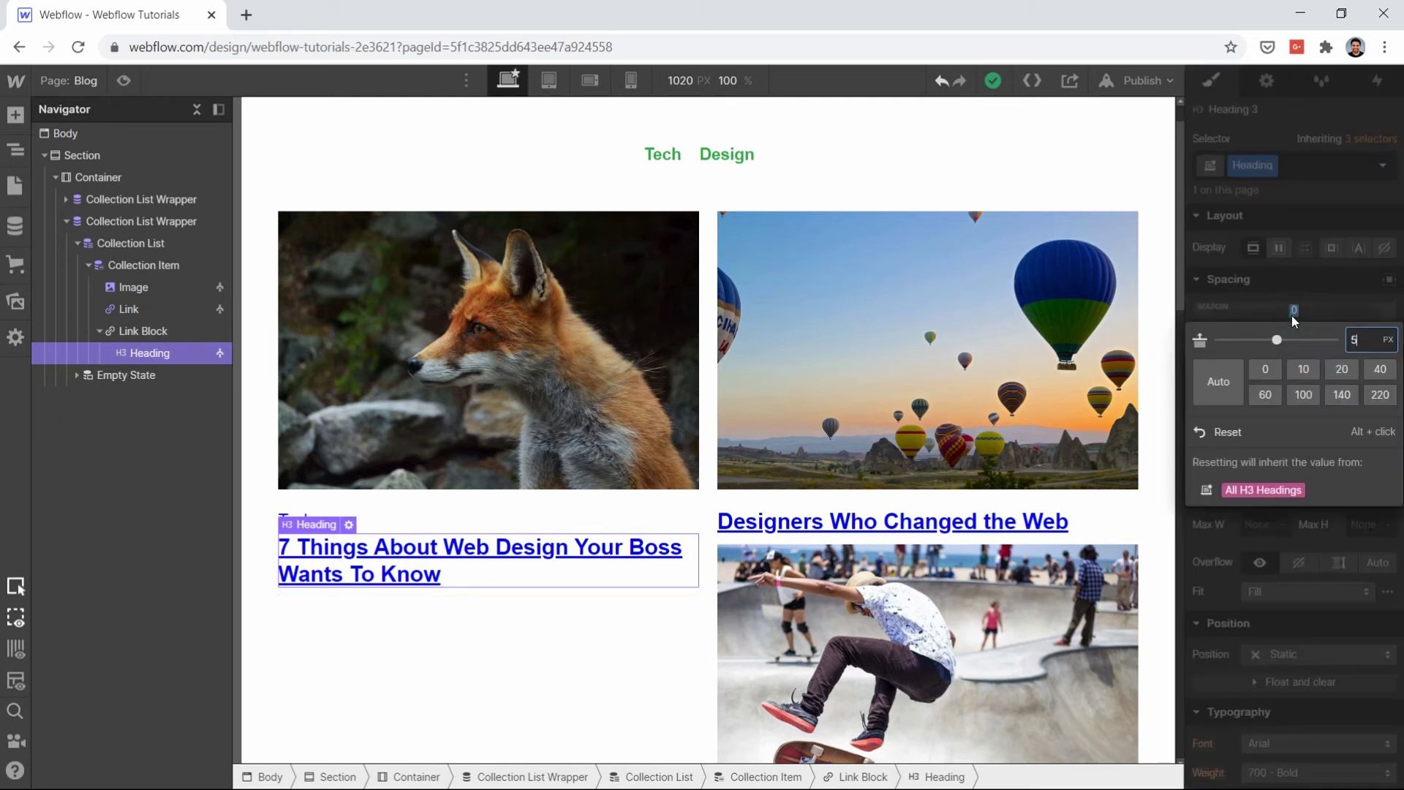
pyautogui.press('Return')
pyautogui.click(532, 674)
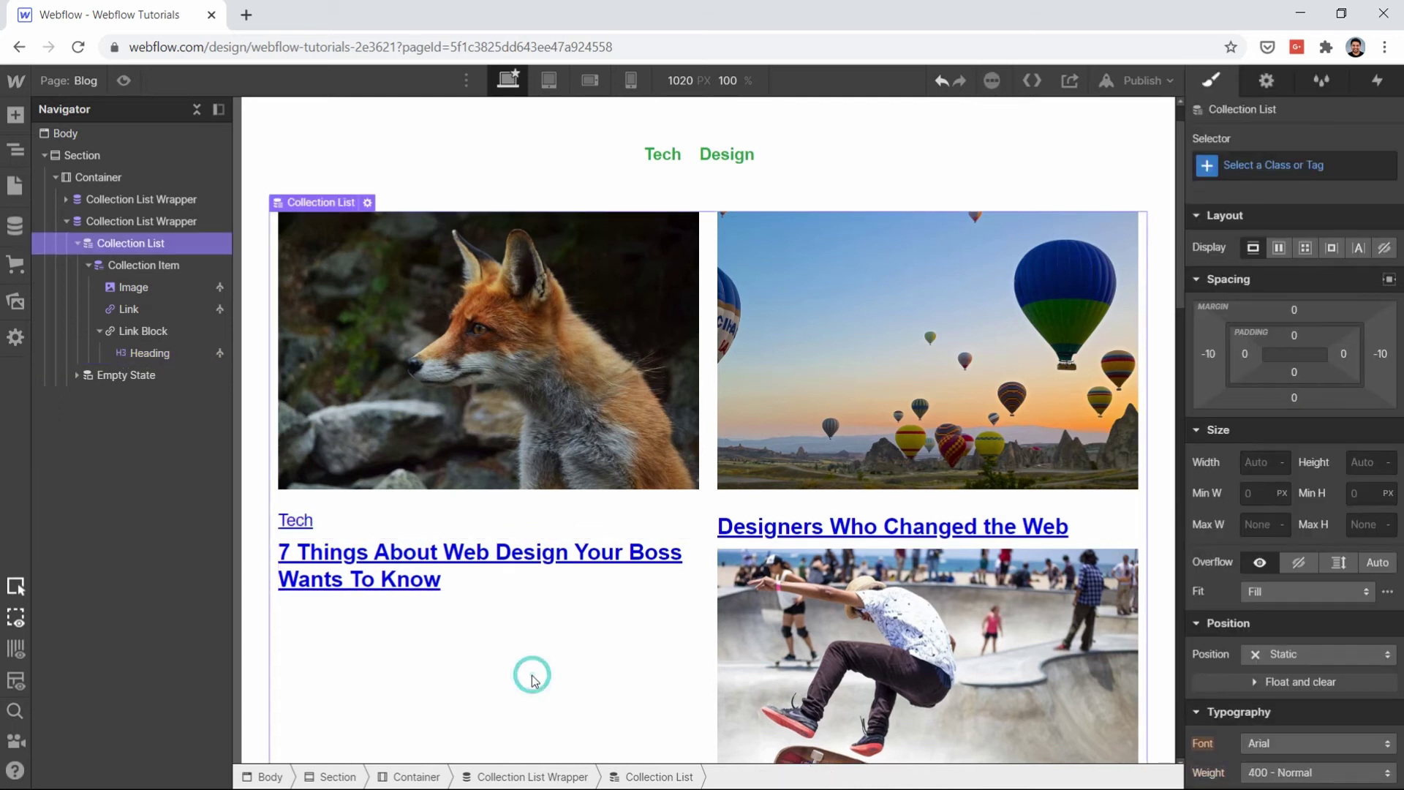
# Step: Examine the category link and heading spacing, and look through the whole Blog Posts list with its wrapper collapsed
pyautogui.scroll(-7, 532, 674)
pyautogui.scroll(7, 533, 674)
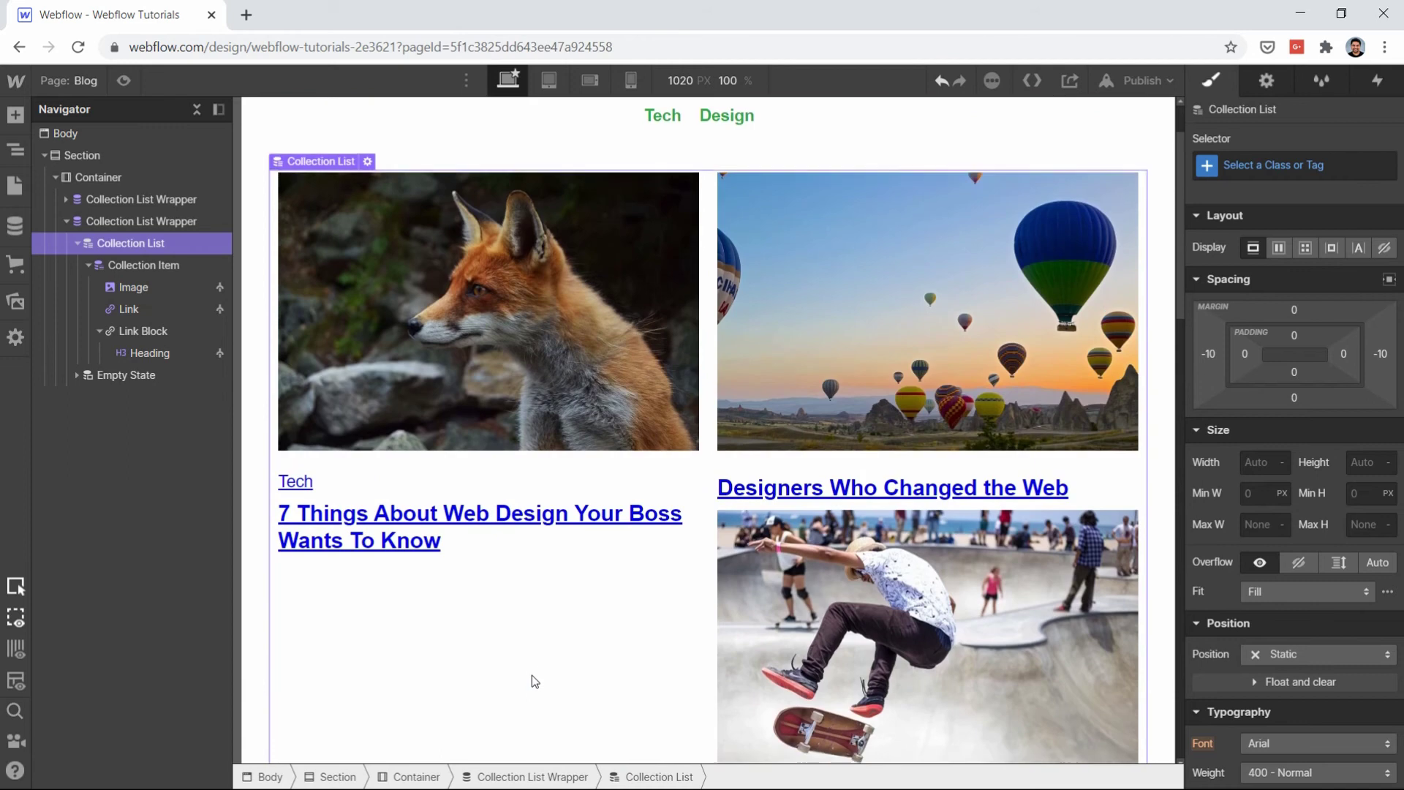
pyautogui.click(300, 495)
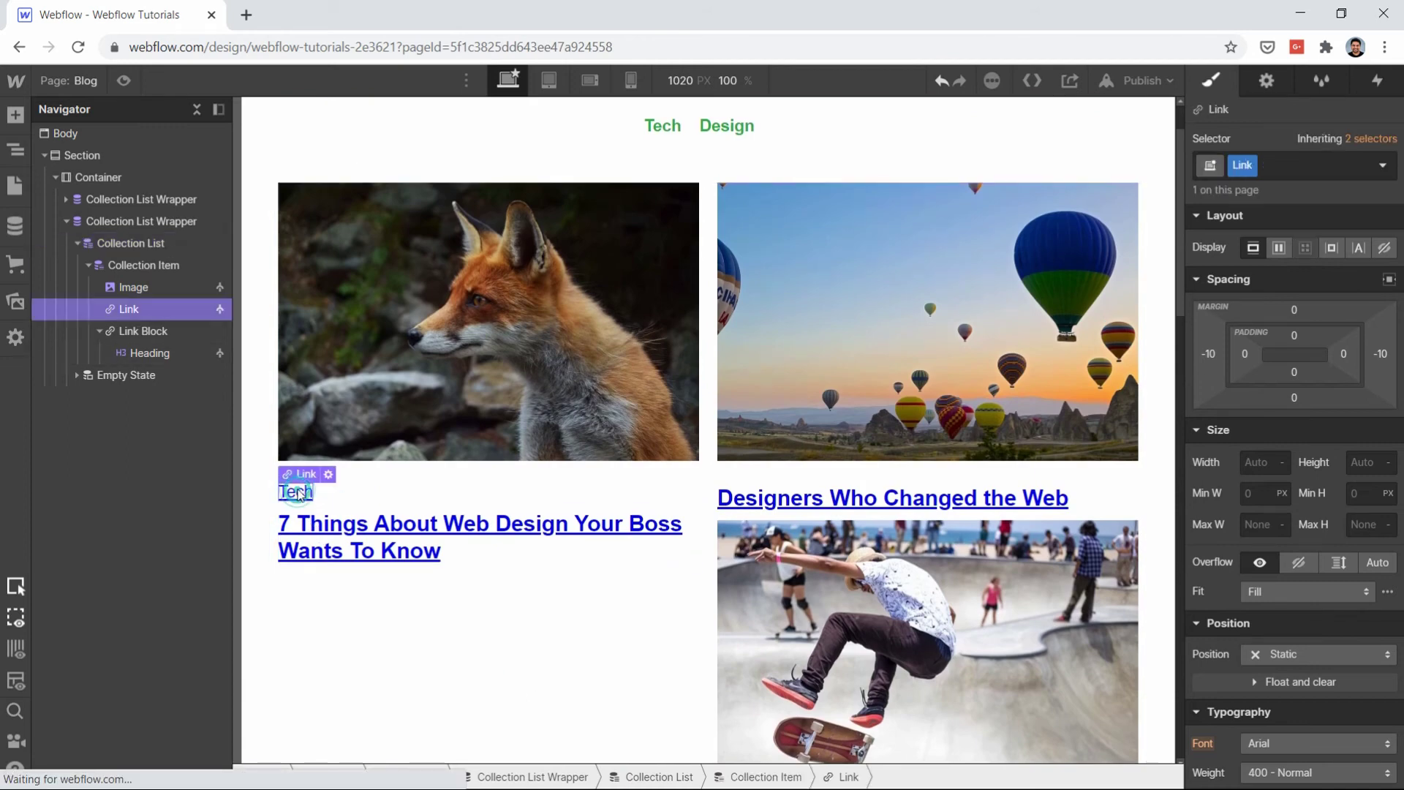
pyautogui.click(366, 554)
pyautogui.click(306, 496)
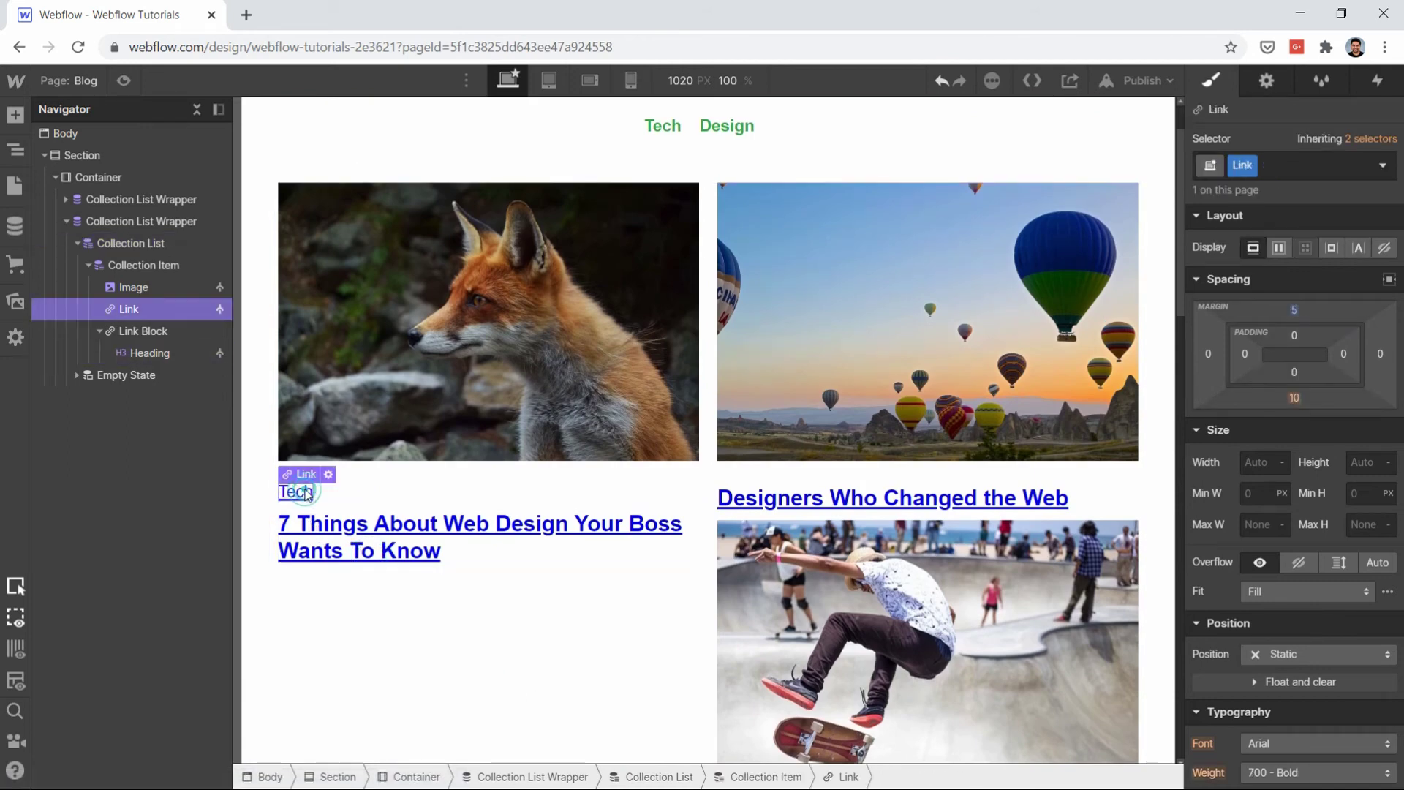
pyautogui.click(480, 617)
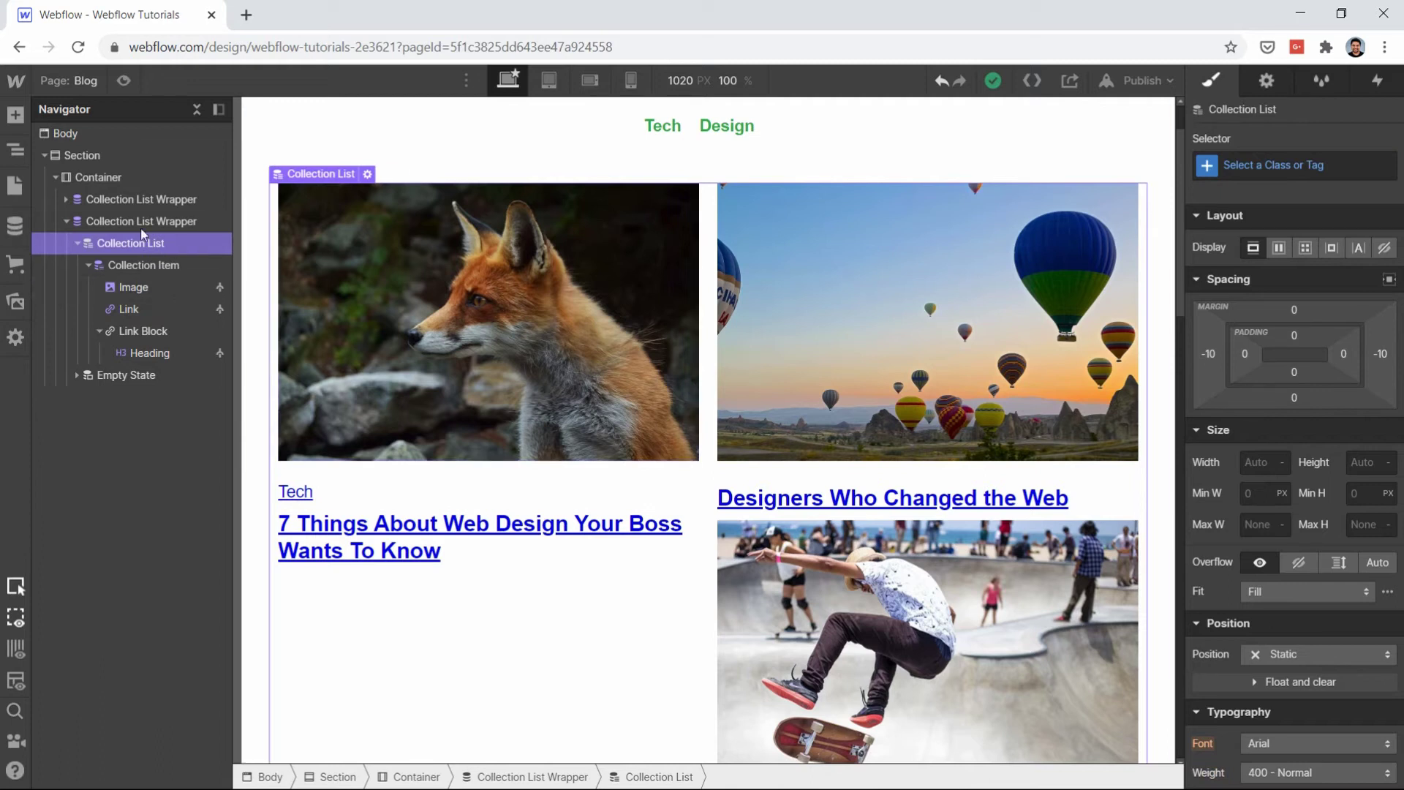
pyautogui.click(64, 221)
pyautogui.click(129, 219)
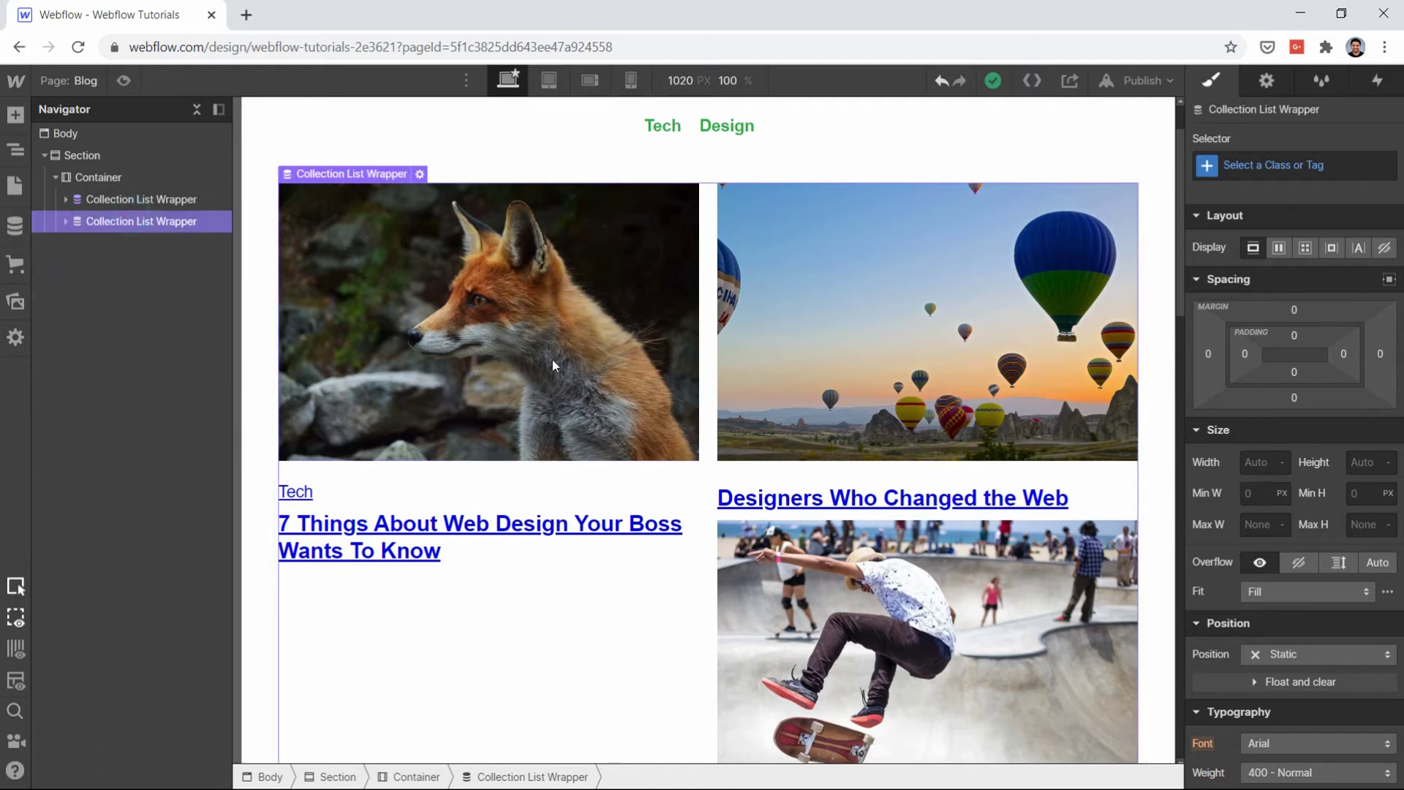
pyautogui.scroll(-10, 664, 414)
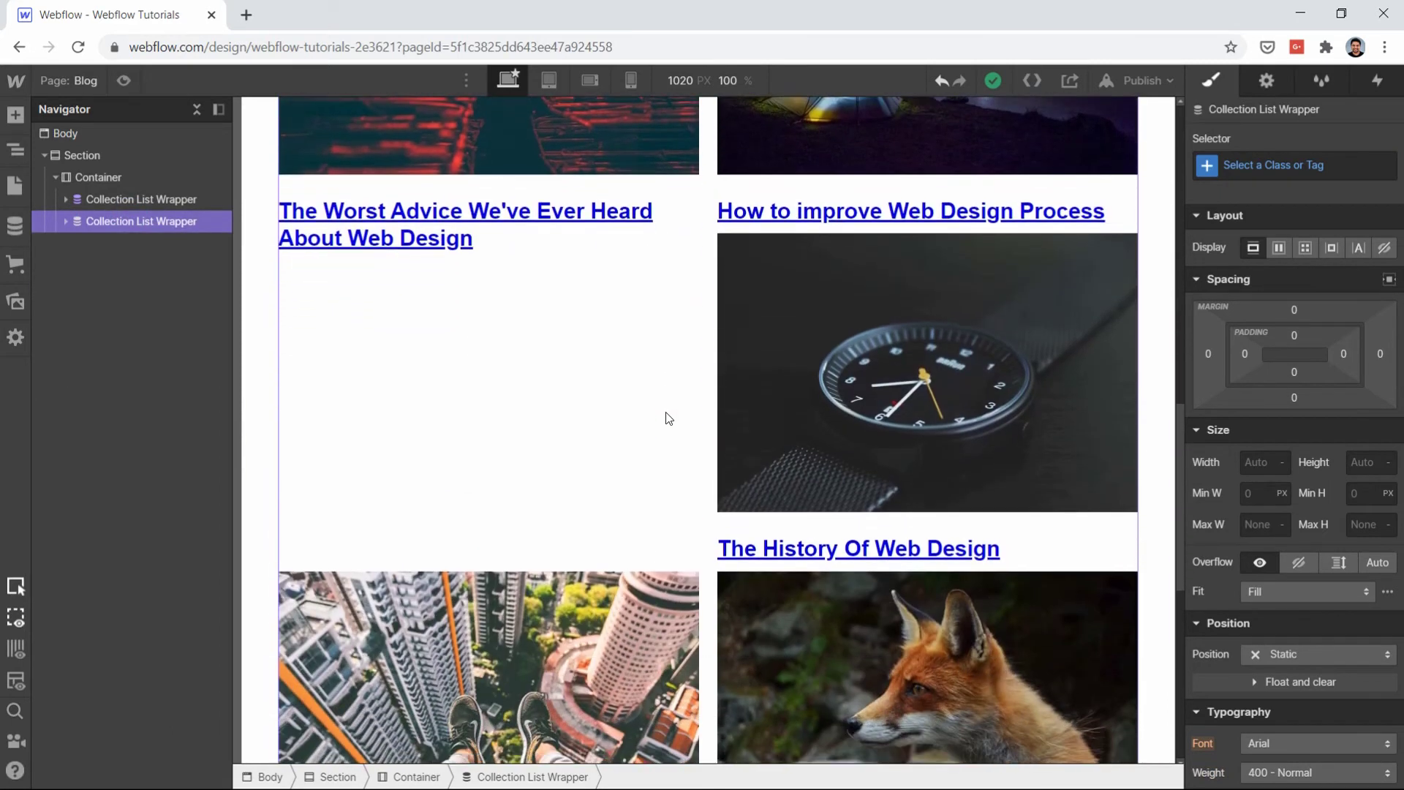
# Step: Try paginating the Blog Posts list, check the page link below the posts, and turn pagination off again
pyautogui.scroll(12, 668, 418)
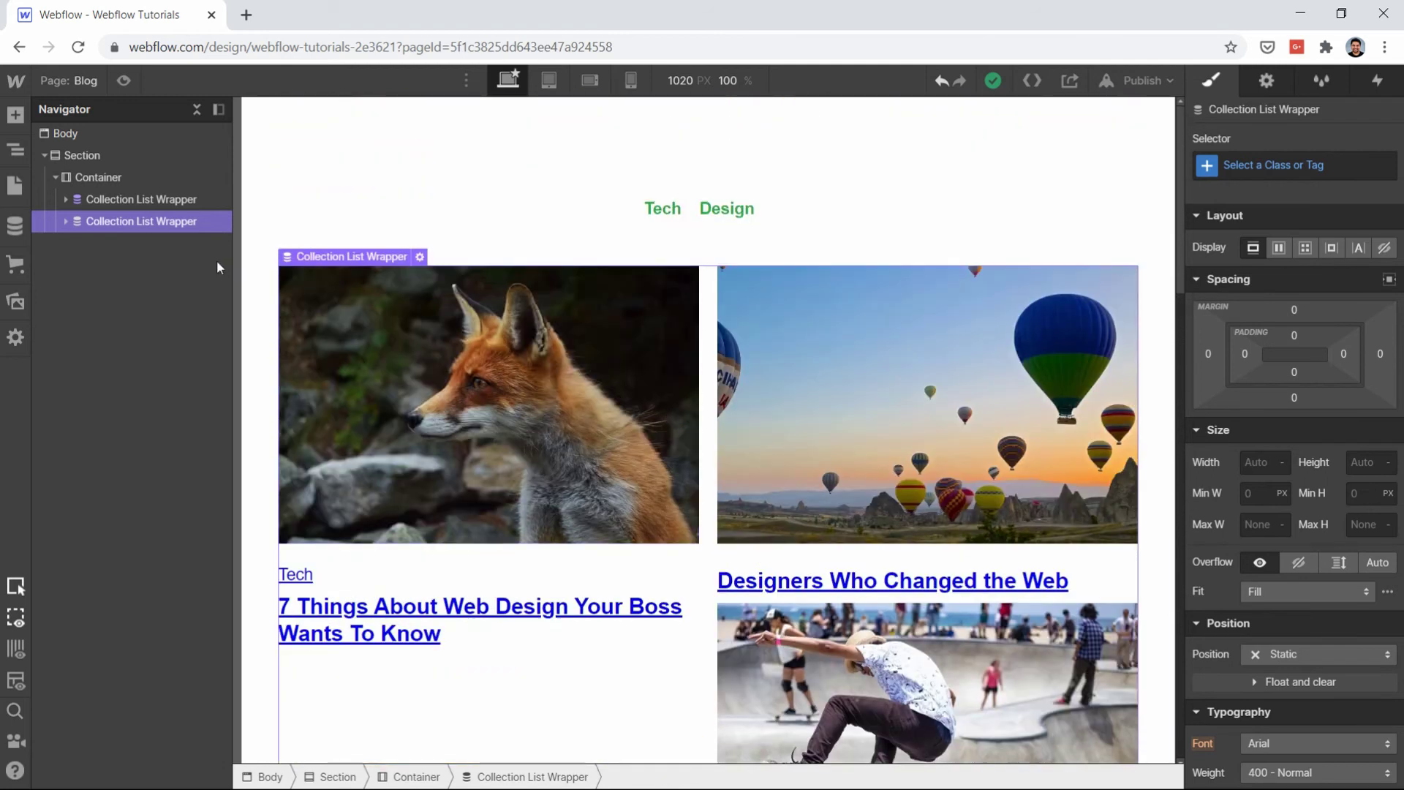
pyautogui.click(150, 228)
pyautogui.click(149, 227)
pyautogui.click(1266, 80)
pyautogui.scroll(-1, 1268, 435)
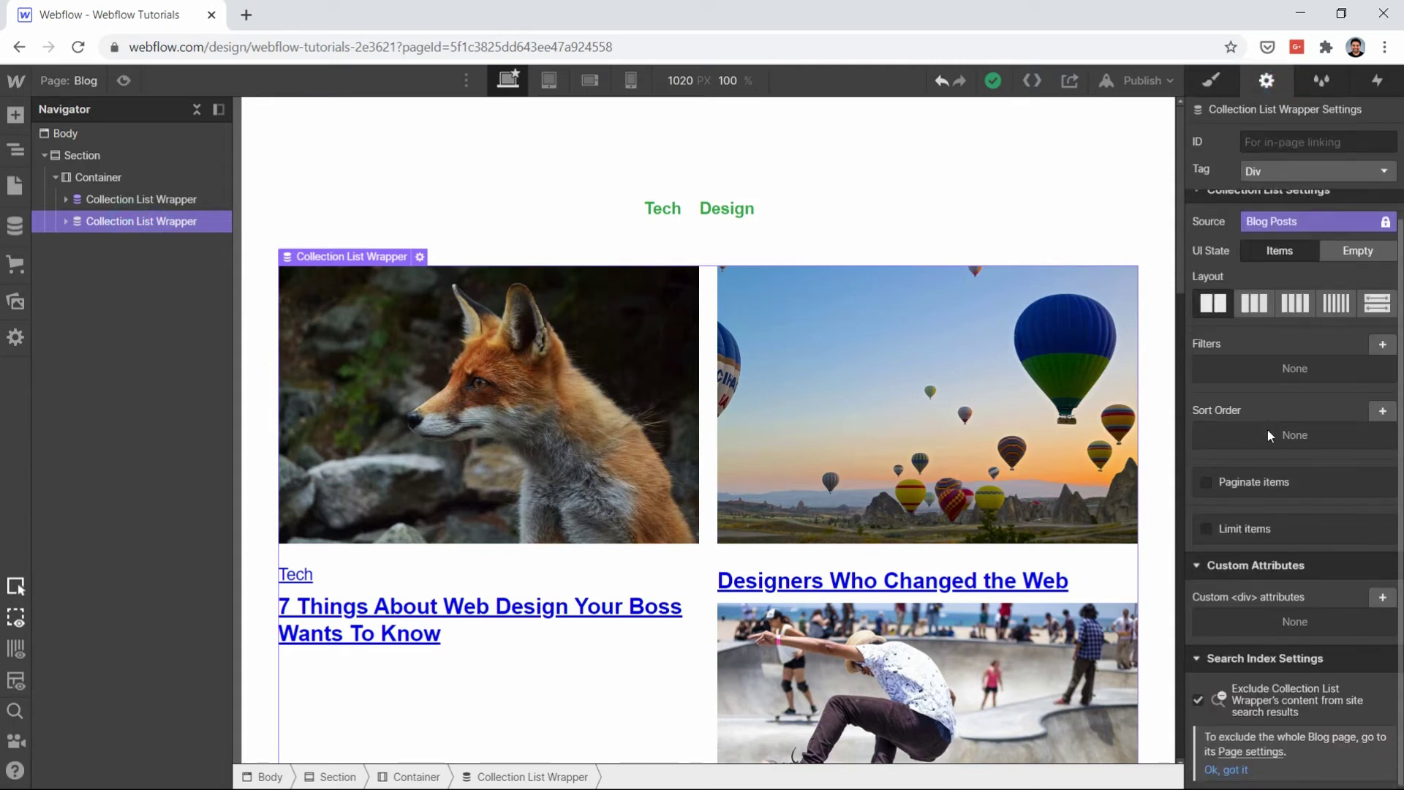
pyautogui.click(1260, 484)
pyautogui.scroll(-8, 1022, 415)
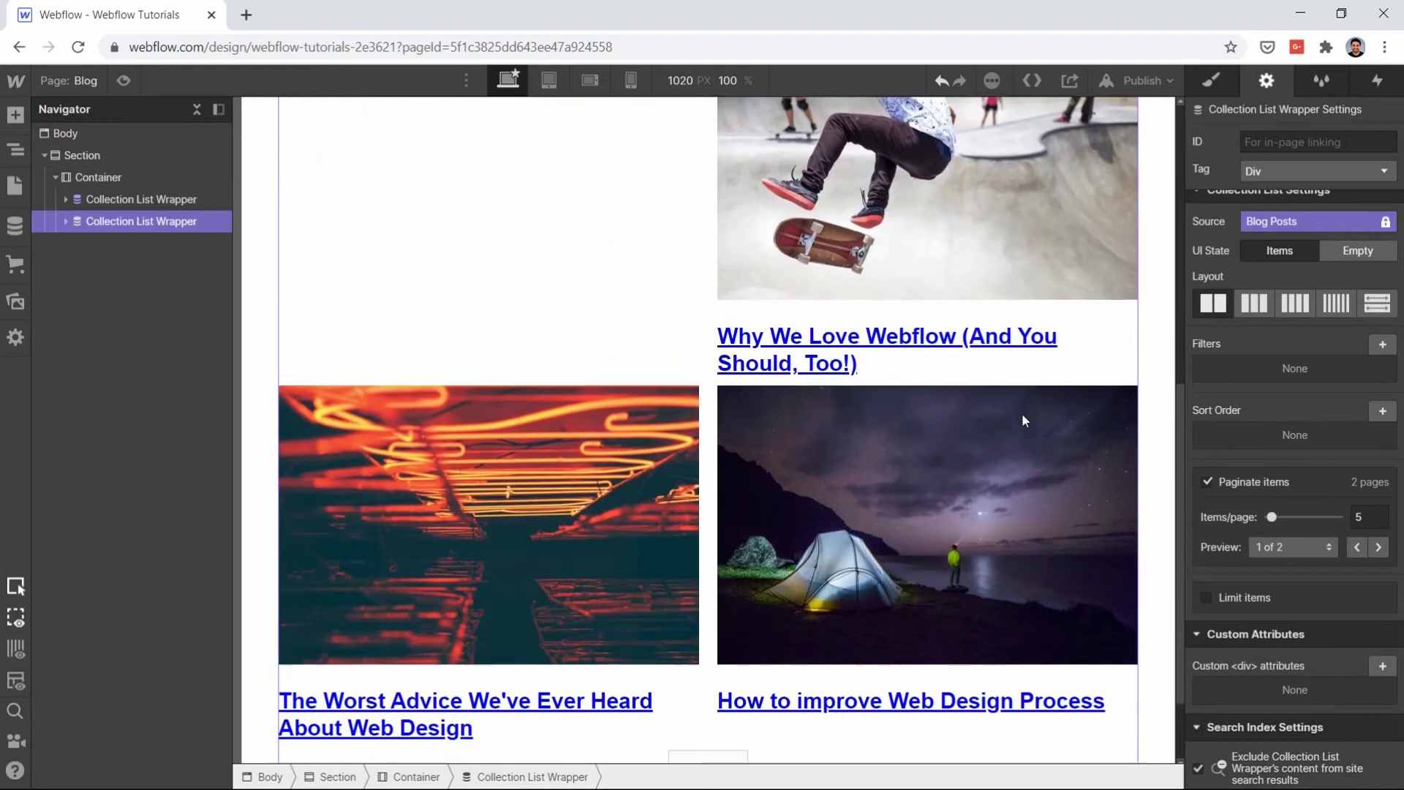
pyautogui.scroll(-2, 1021, 413)
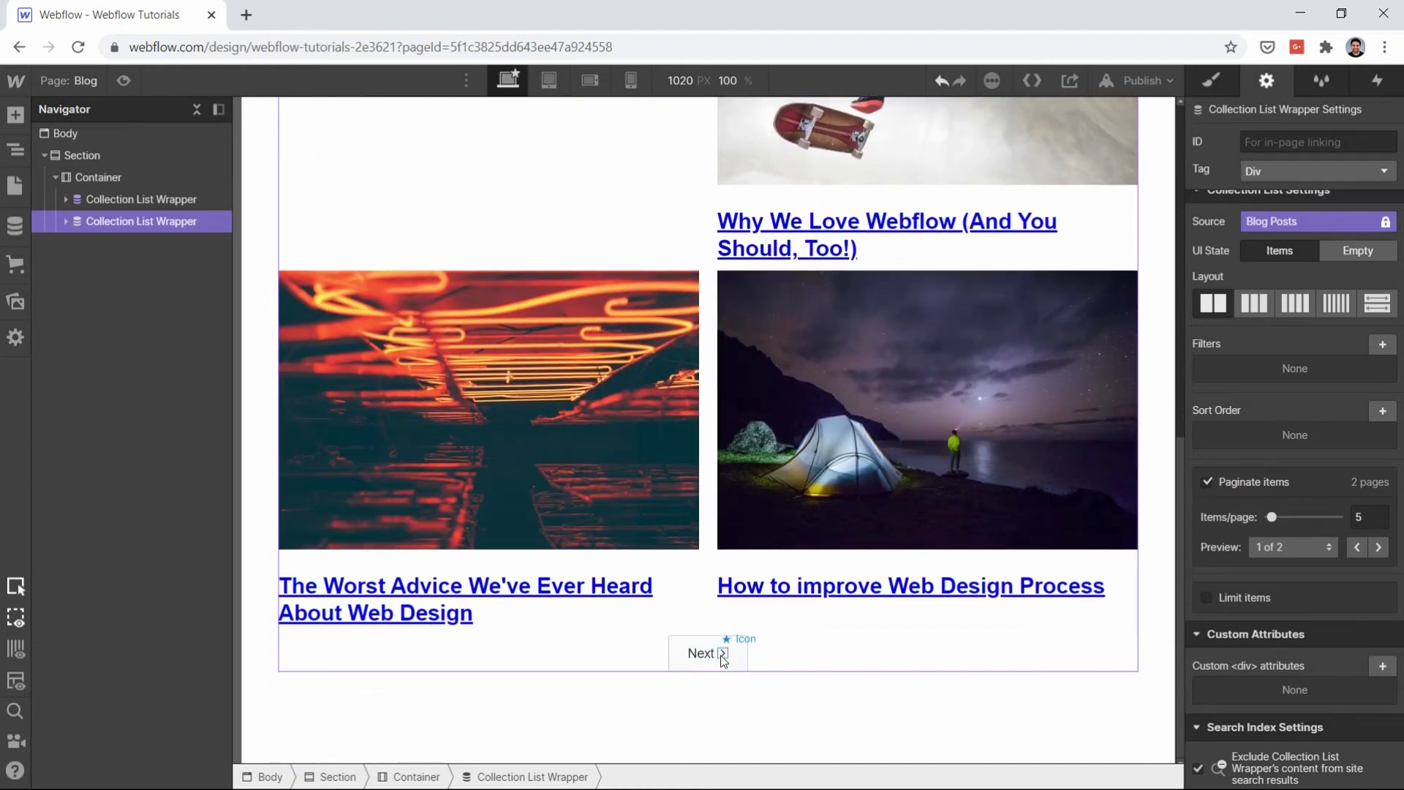
pyautogui.click(1240, 479)
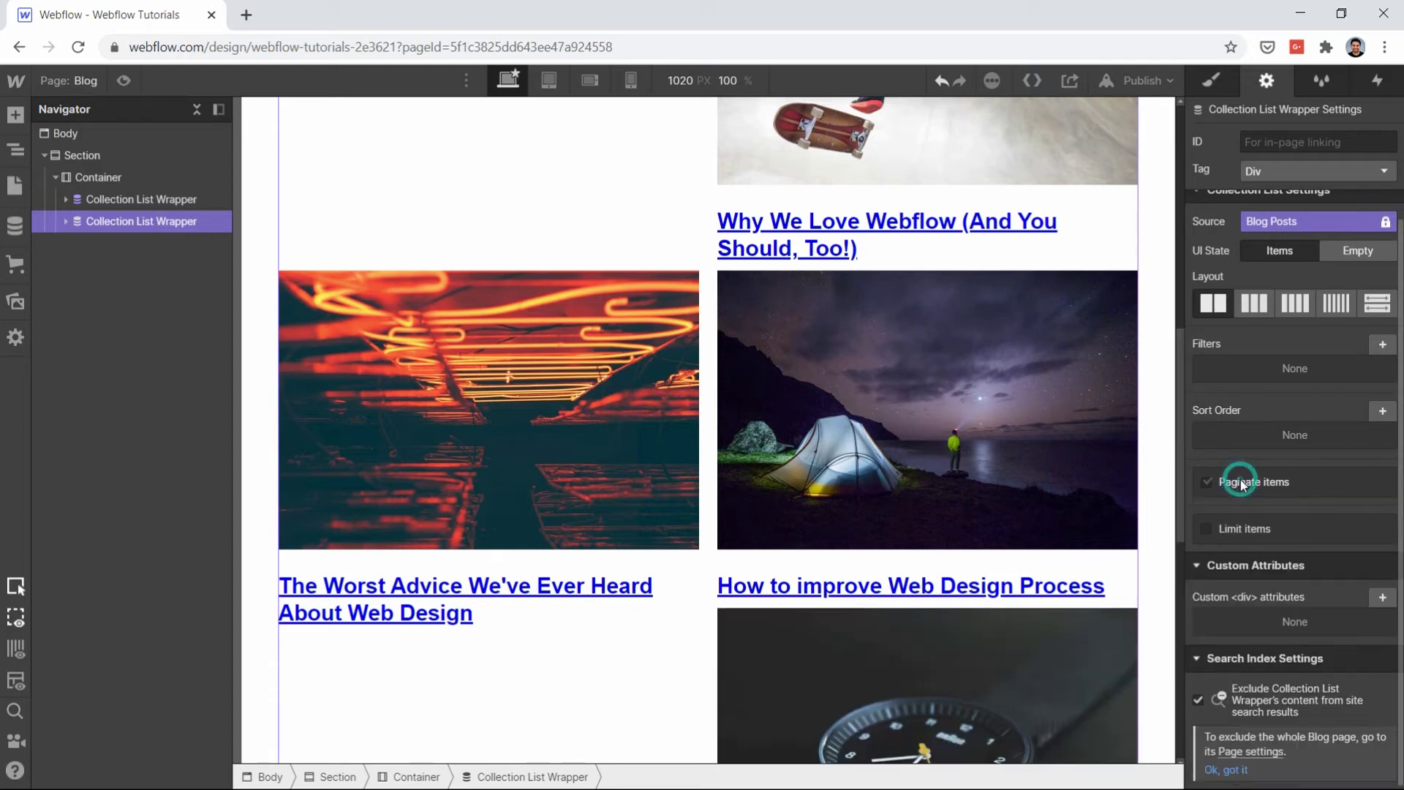
# Step: Limit the Blog Posts list to show 5 items and check the posts it displays
pyautogui.click(1231, 527)
pyautogui.click(1263, 561)
pyautogui.write('5')
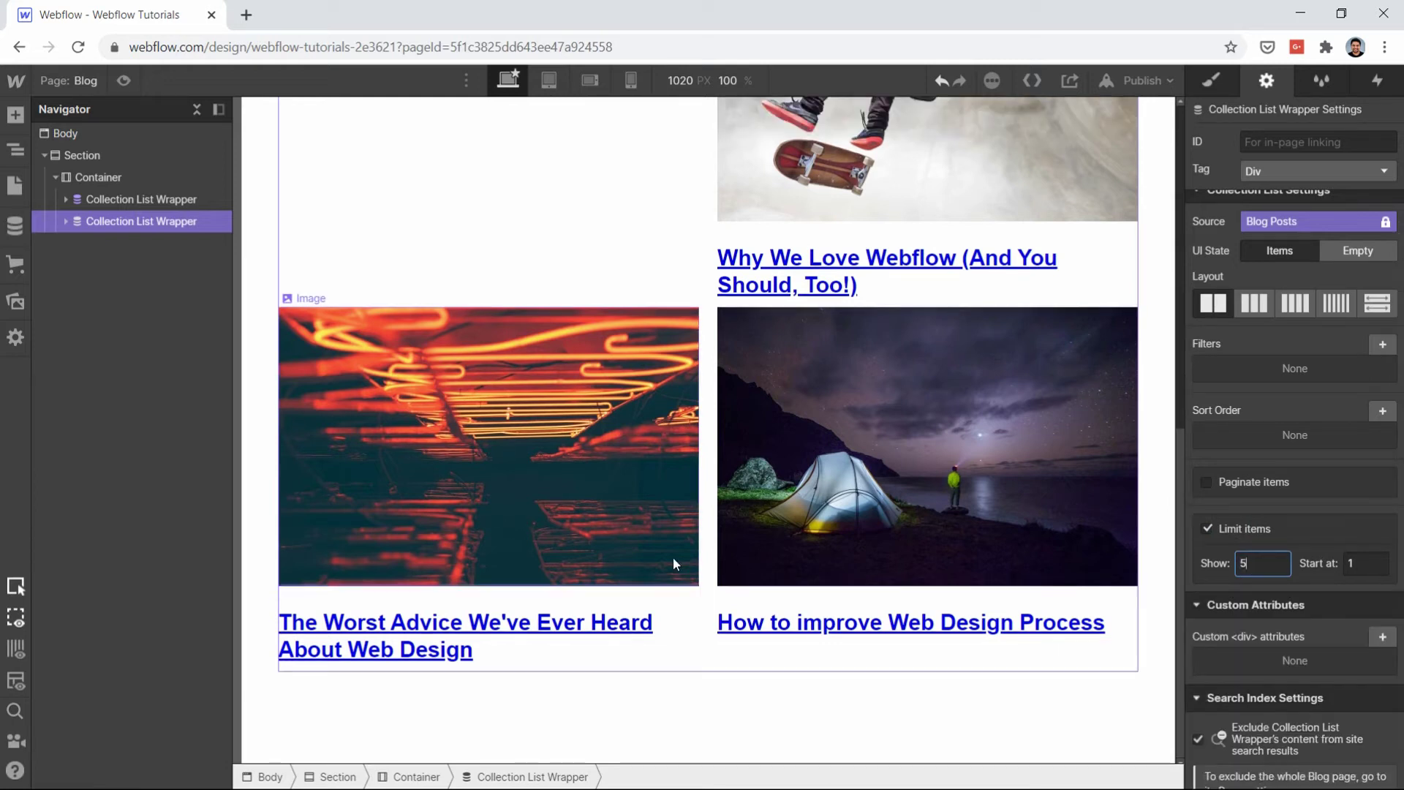
pyautogui.scroll(6, 933, 525)
pyautogui.scroll(4, 933, 541)
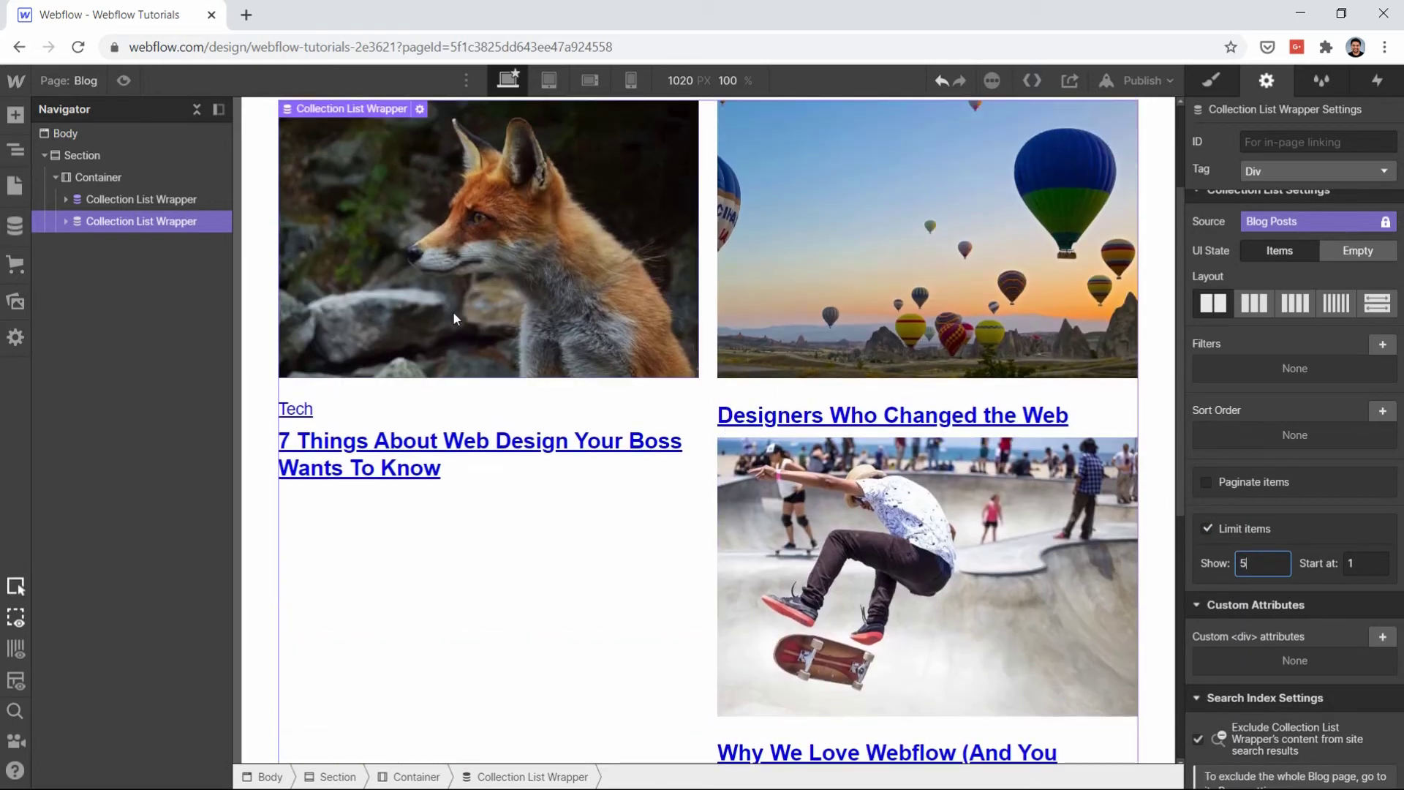
pyautogui.scroll(-10, 725, 498)
pyautogui.scroll(8, 725, 497)
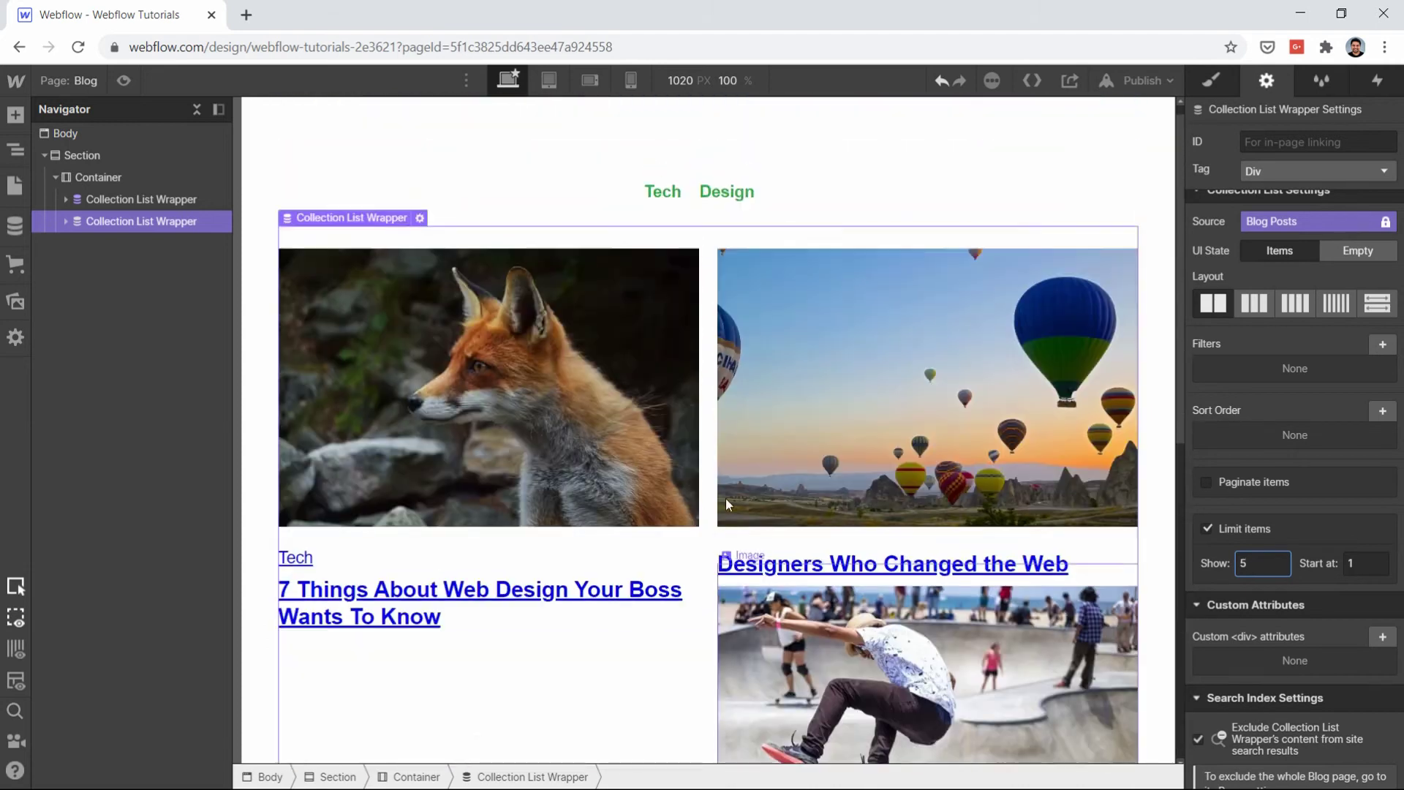
pyautogui.scroll(-5, 726, 498)
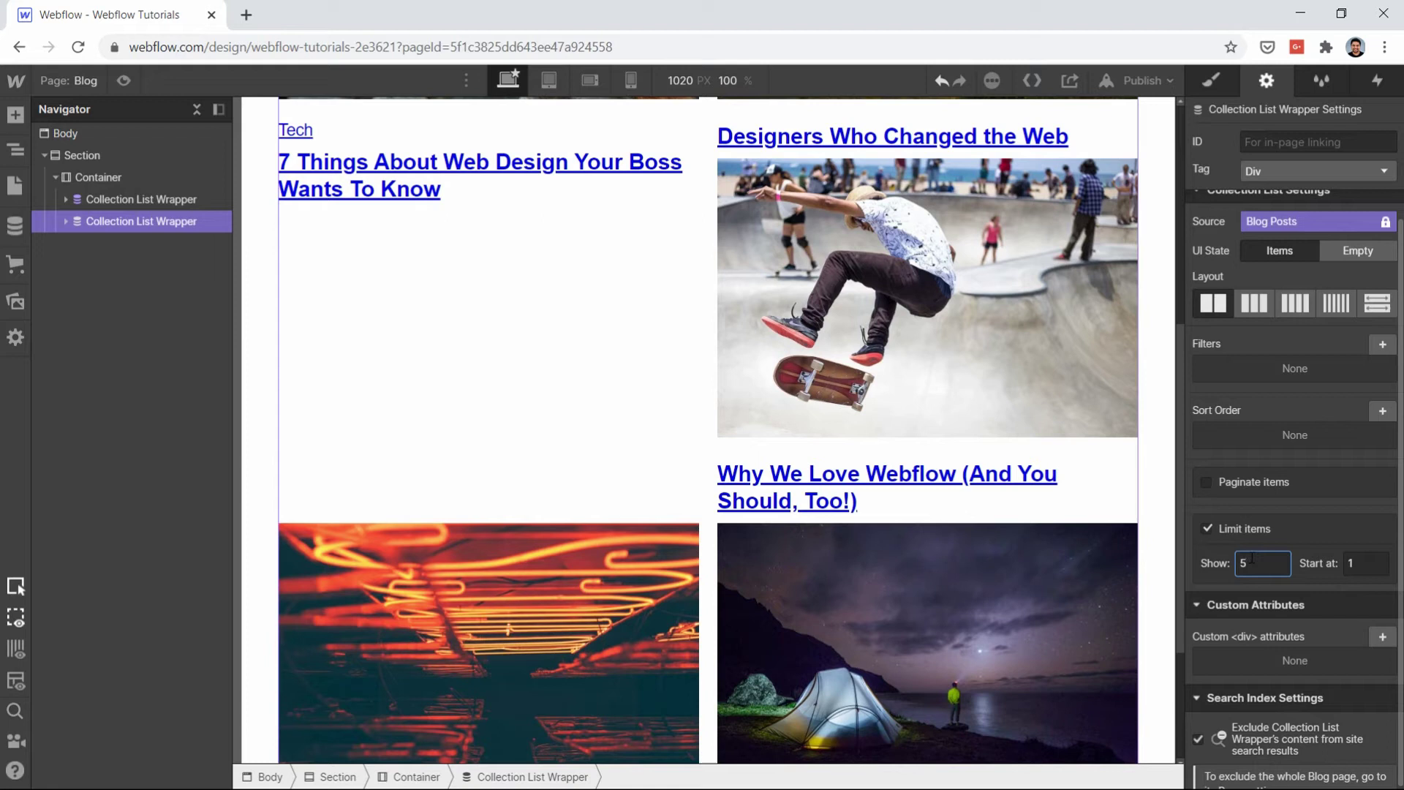
pyautogui.scroll(6, 703, 262)
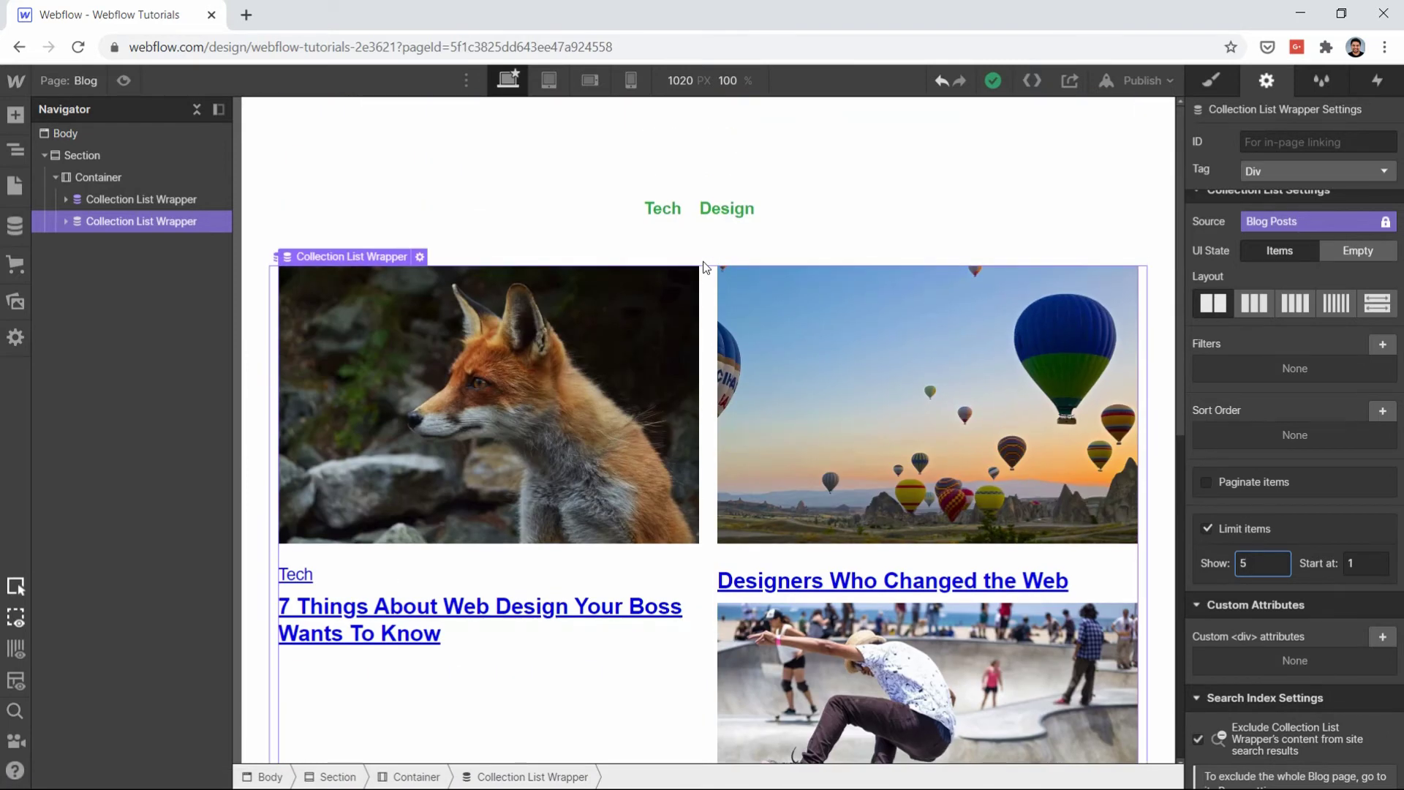
# Step: Try starting the limited Blog Posts list at item 2, and return the start to item 1
pyautogui.doubleClick(1355, 562)
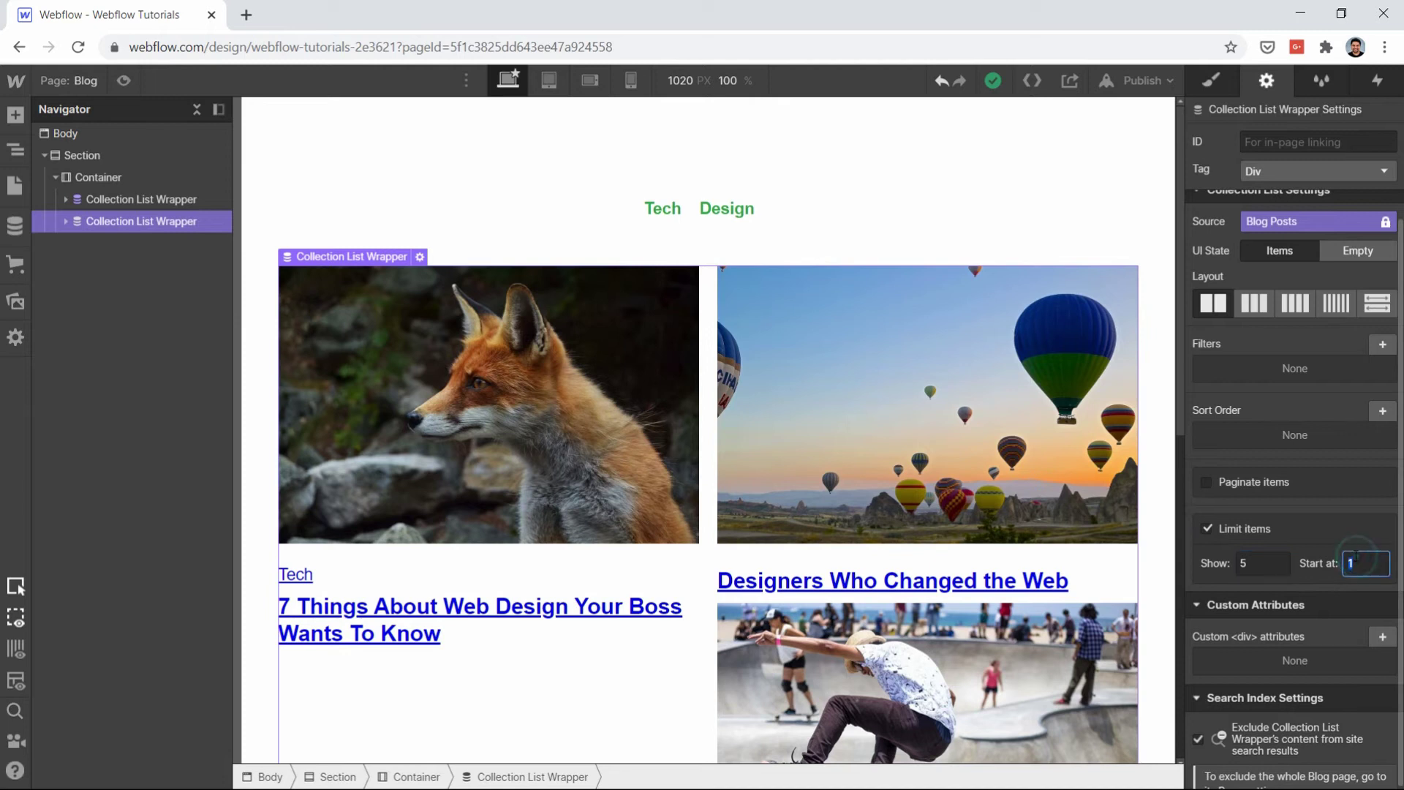
pyautogui.write('2')
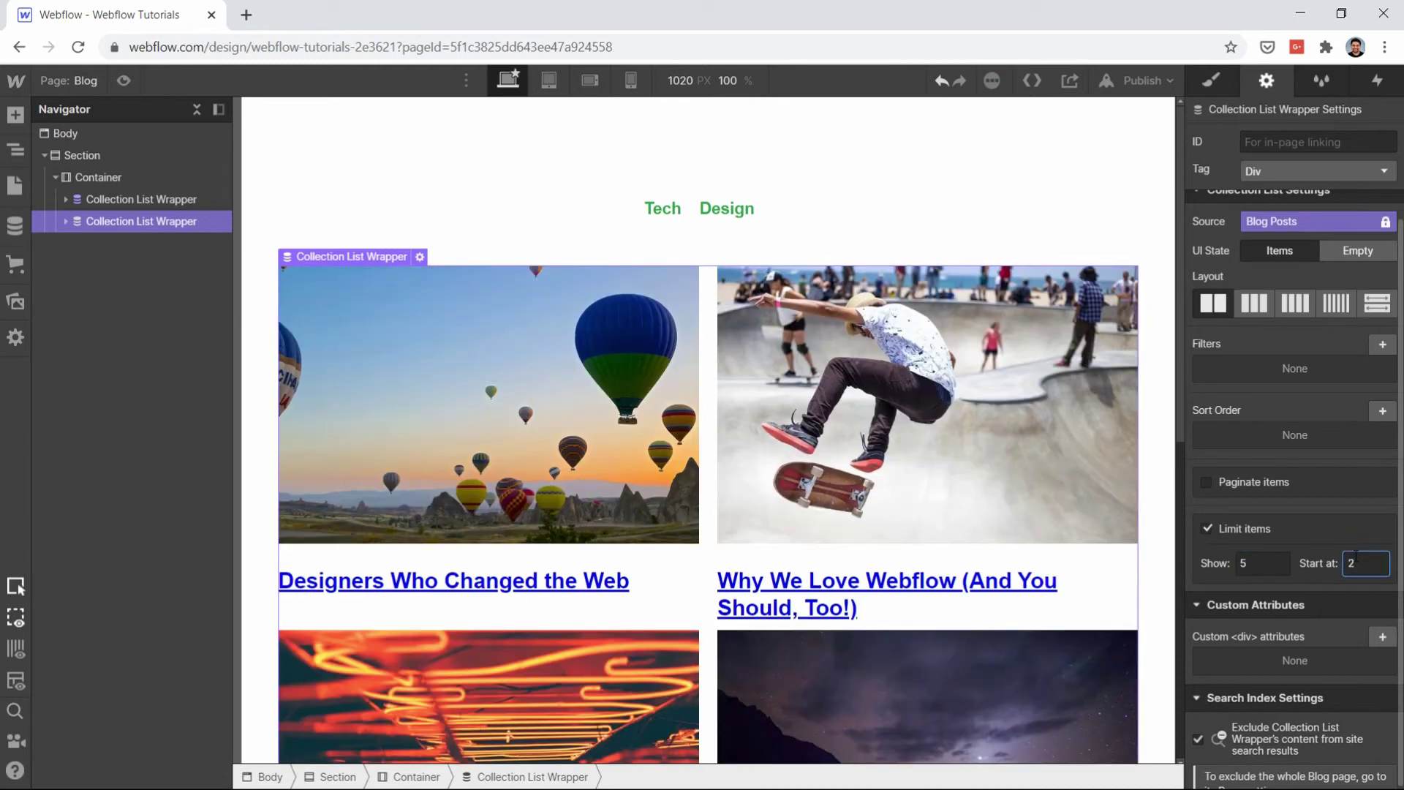
pyautogui.press('BackSpace')
pyautogui.write('1')
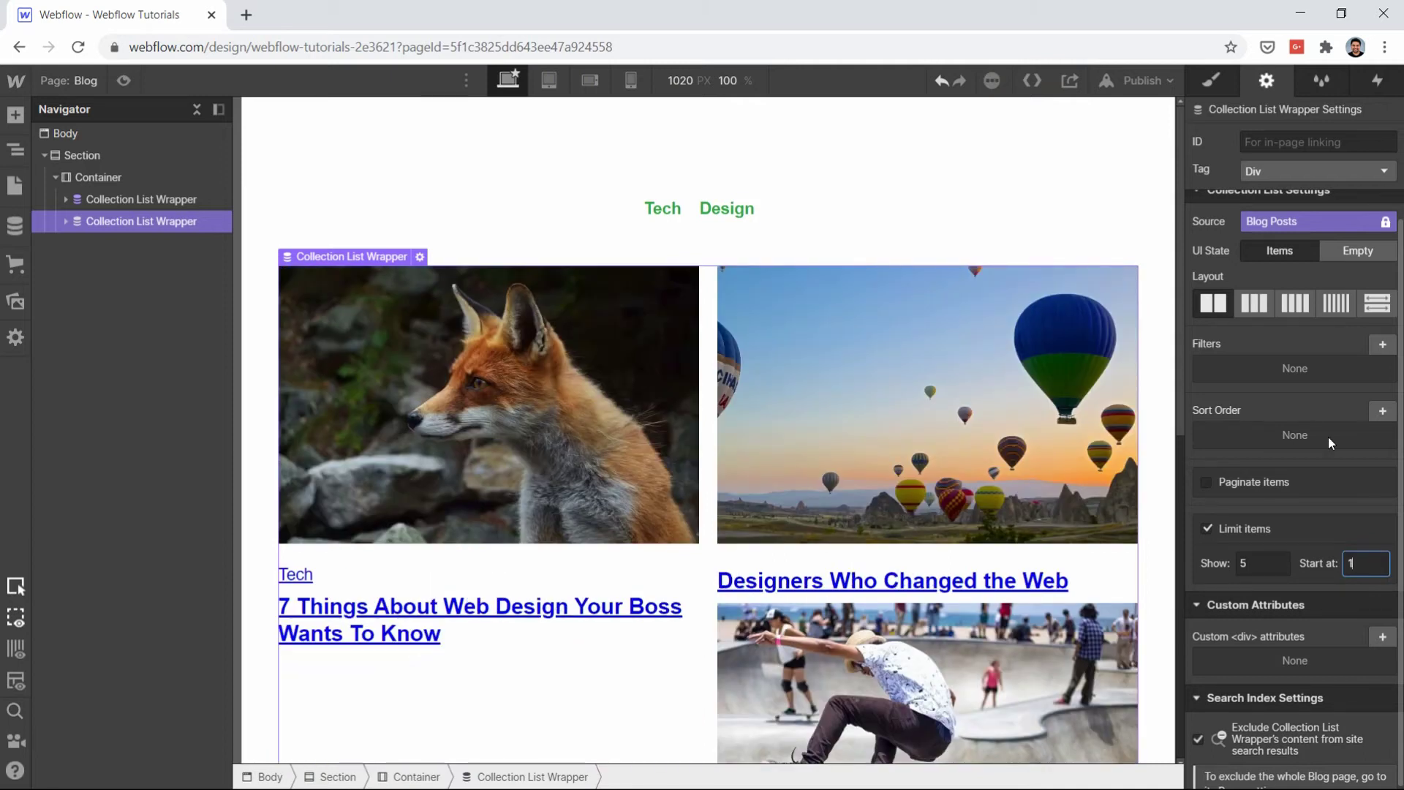
# Step: Sort the Blog Posts list by Created On, oldest to newest
pyautogui.click(1381, 412)
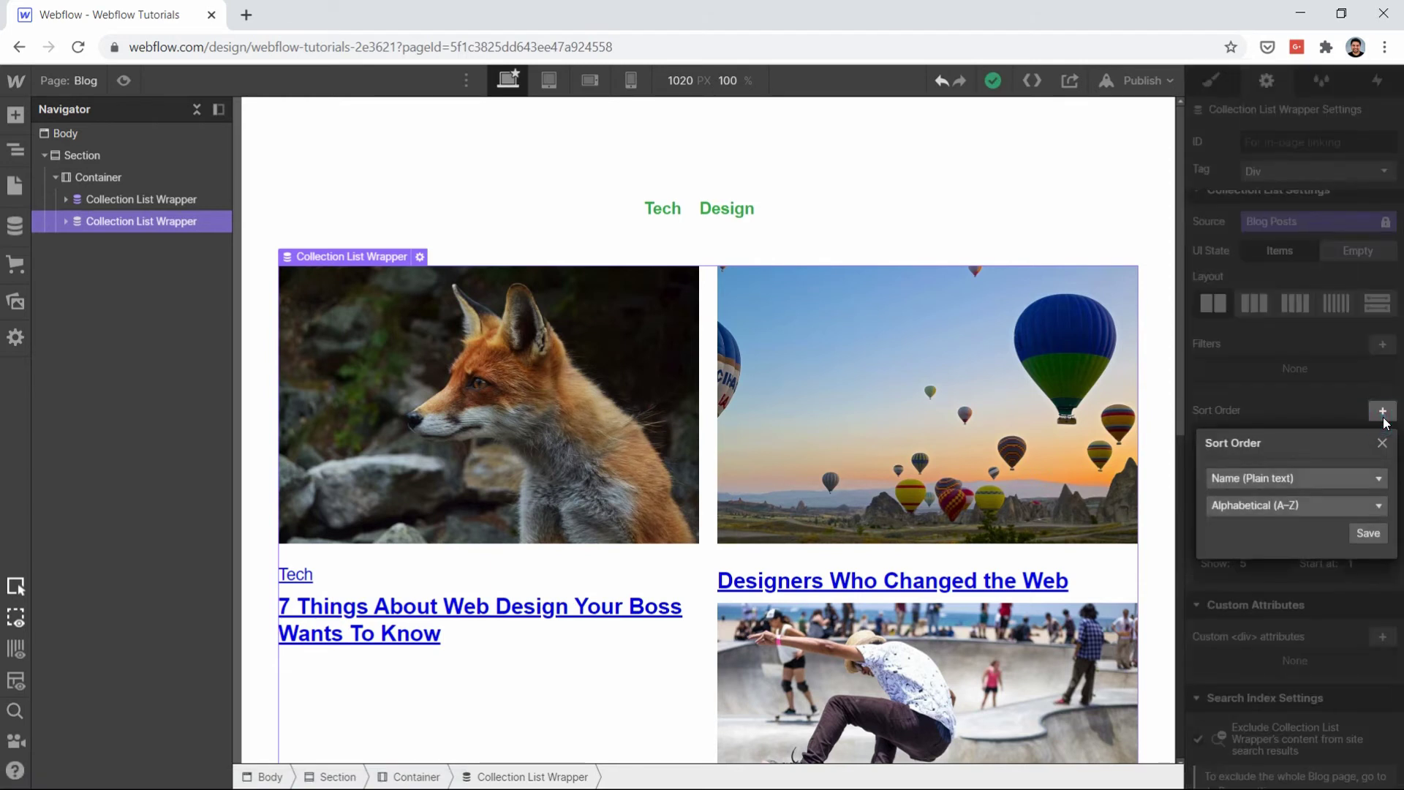
pyautogui.click(1253, 499)
pyautogui.click(1253, 504)
pyautogui.click(1249, 479)
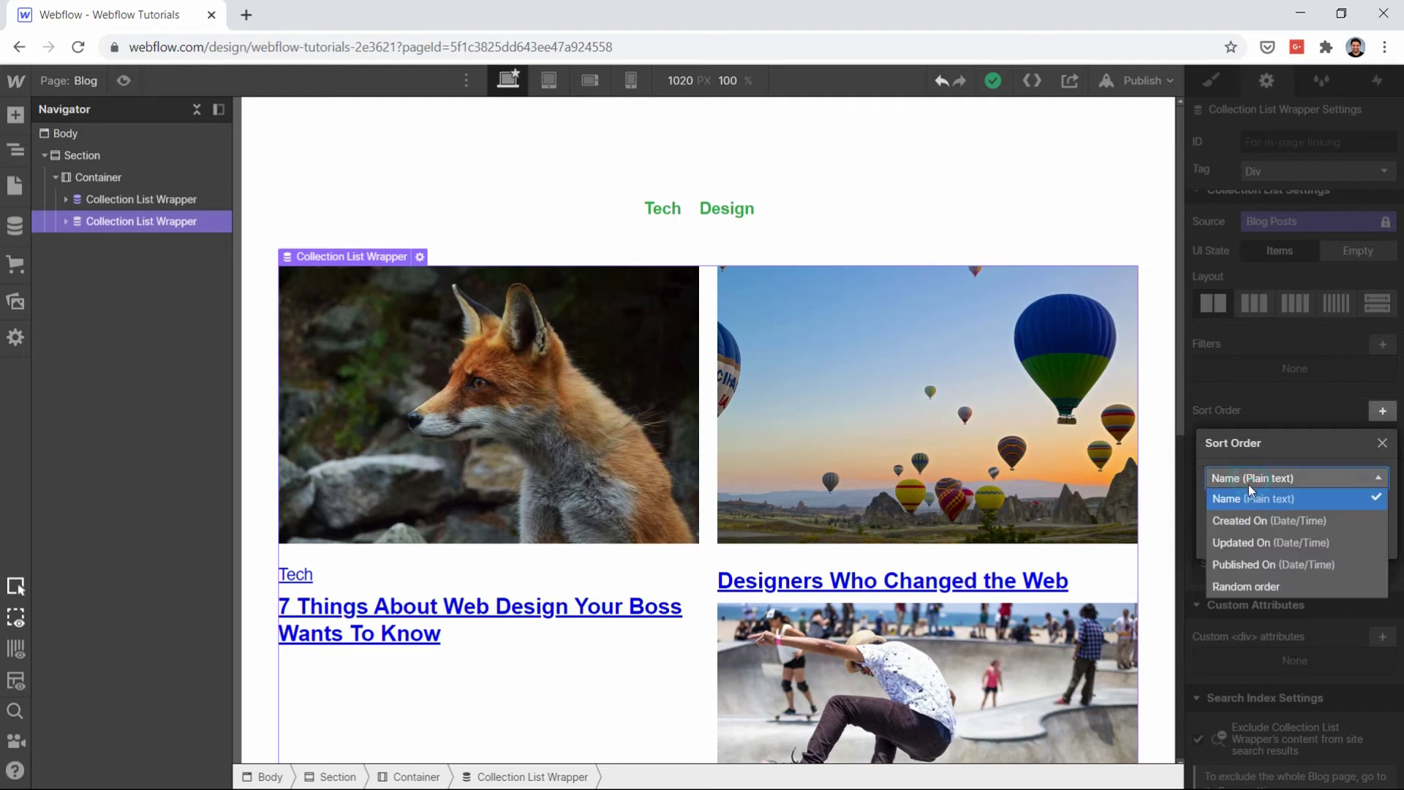
pyautogui.click(1234, 521)
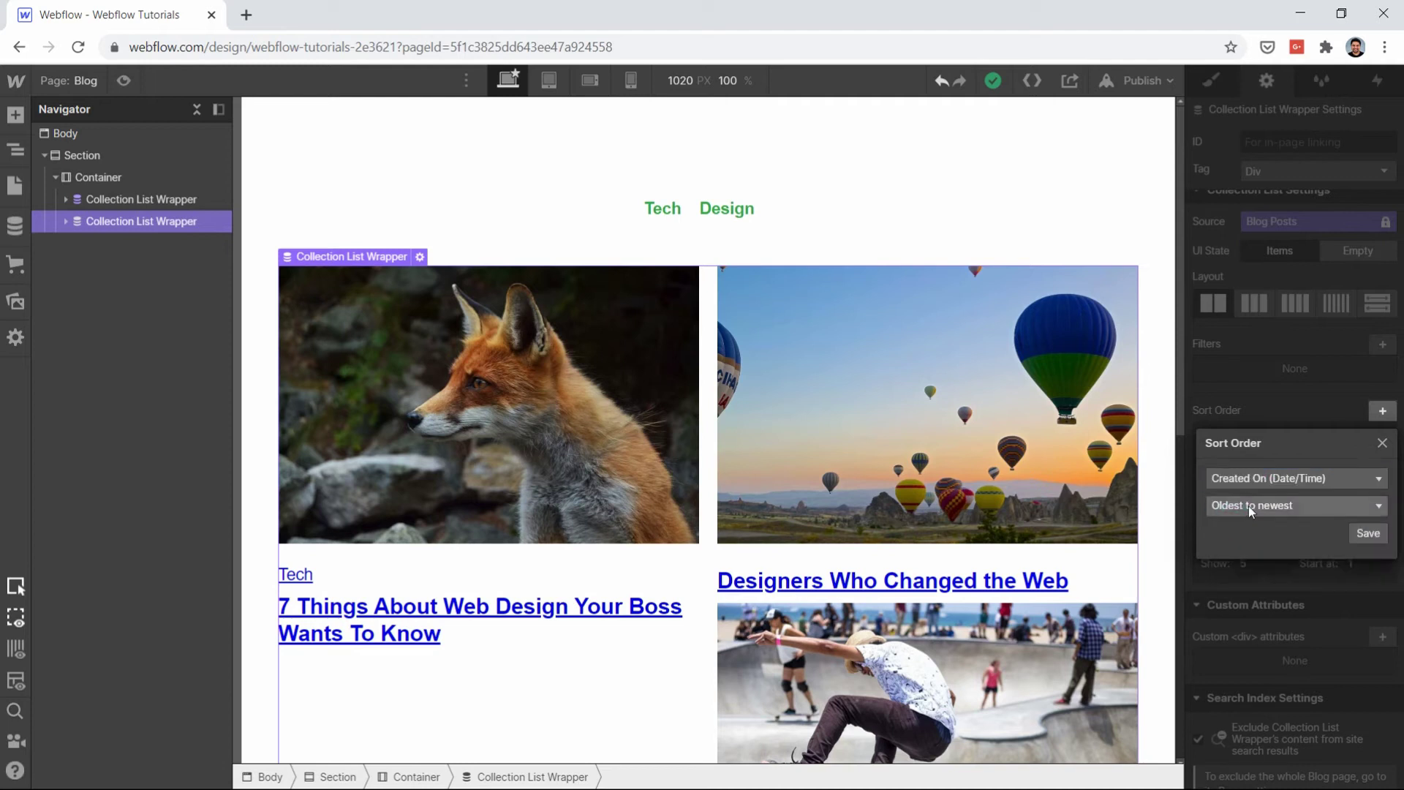
pyautogui.click(1369, 535)
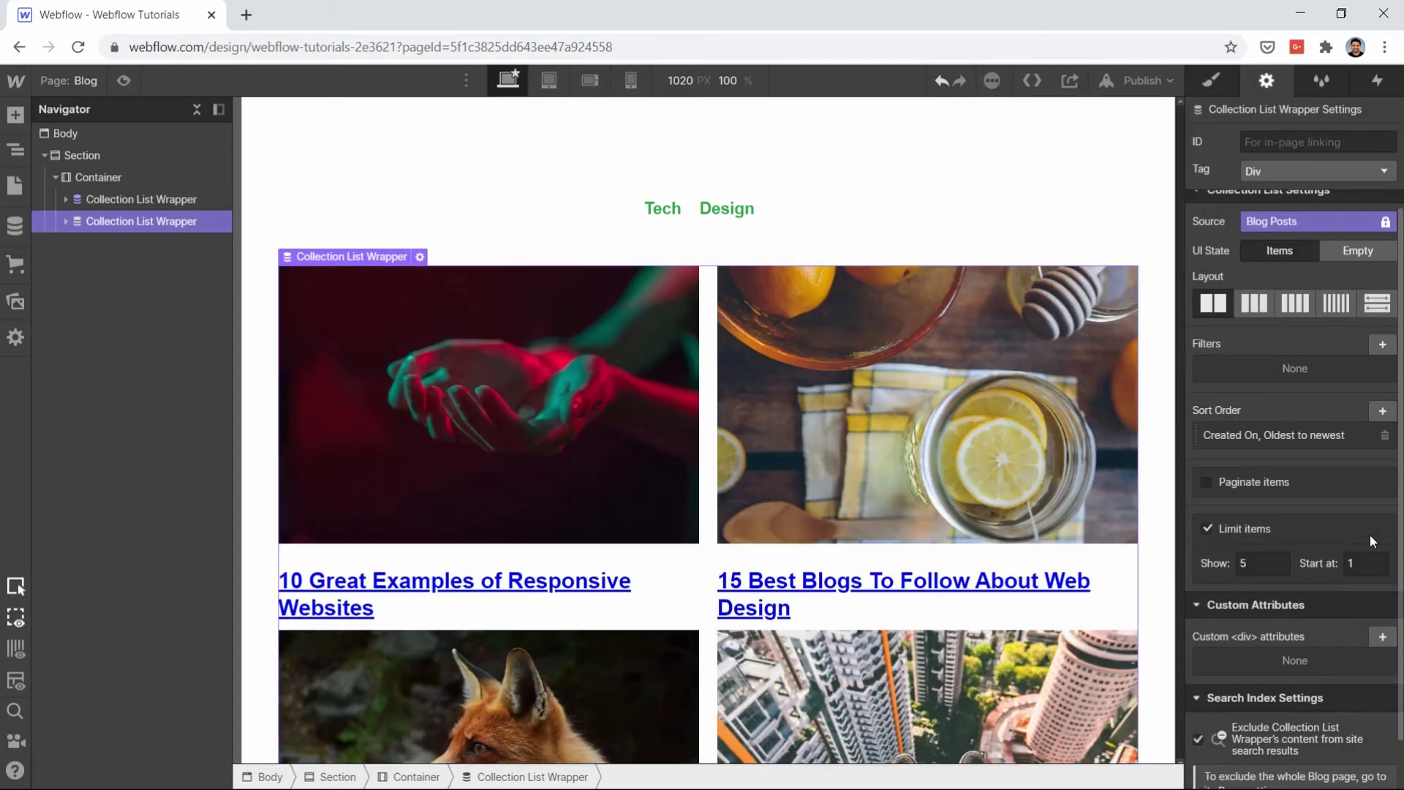
# Step: Look through the sorted Blog Posts list from its first to its last post
pyautogui.scroll(-3, 607, 401)
pyautogui.scroll(-3, 607, 407)
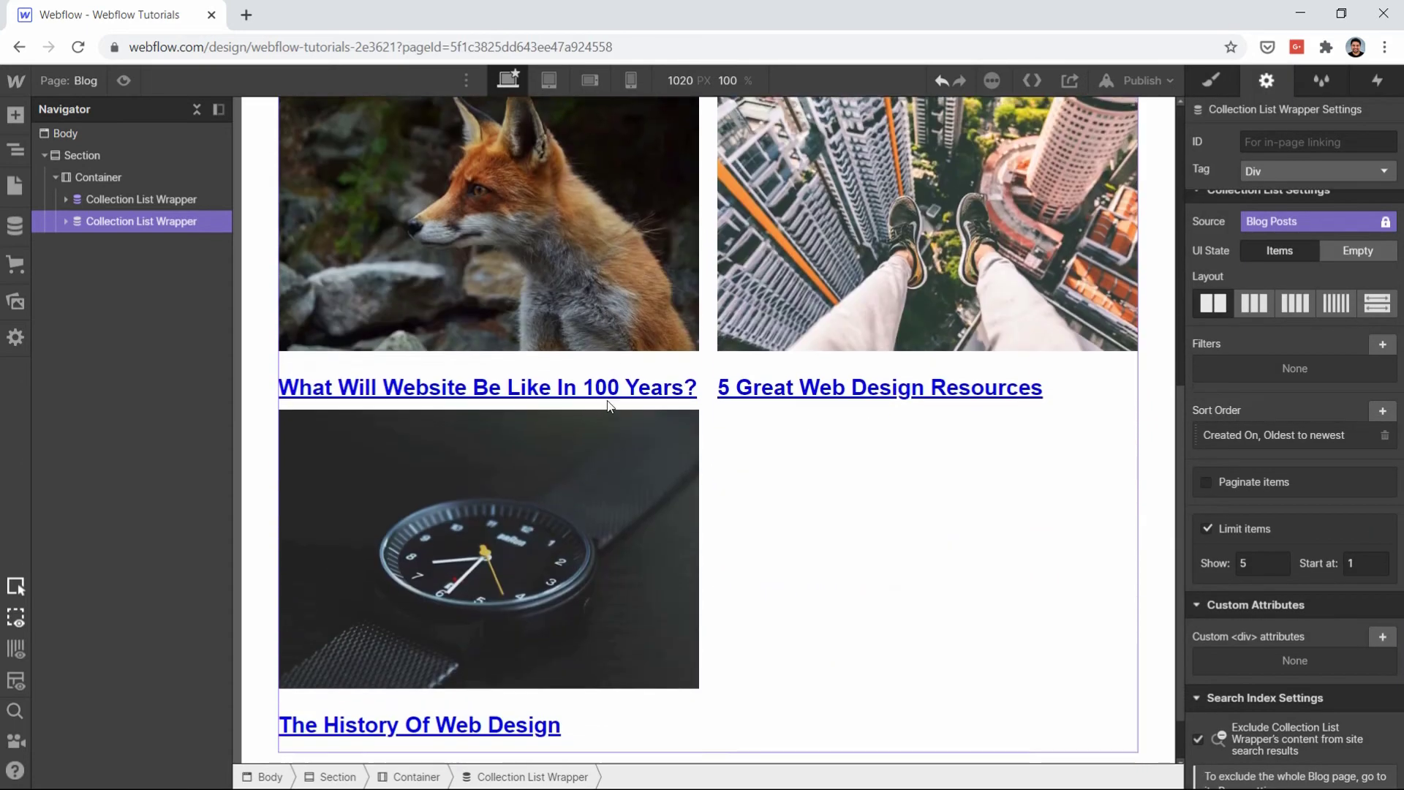
pyautogui.scroll(8, 607, 407)
pyautogui.scroll(-9, 607, 407)
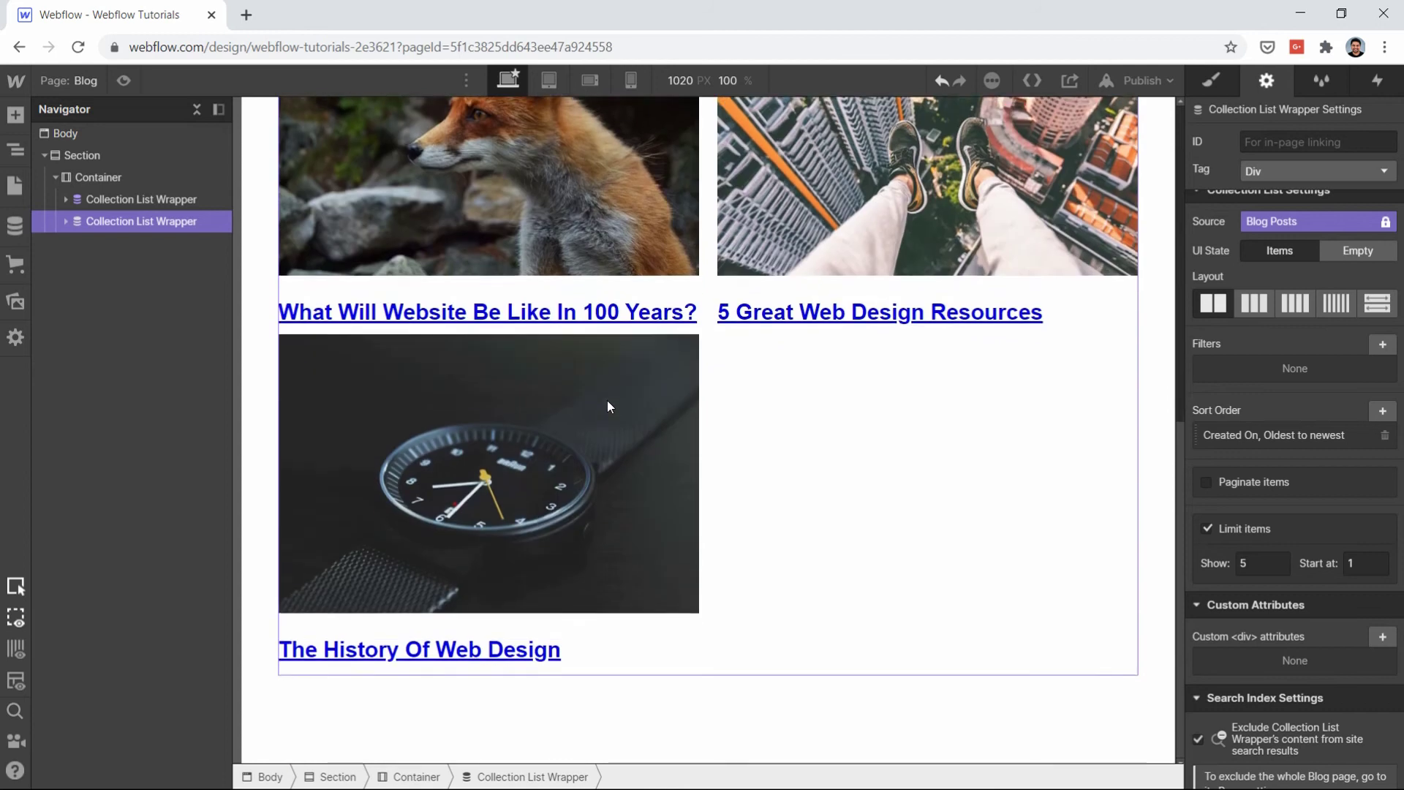
pyautogui.scroll(7, 606, 406)
pyautogui.scroll(-2, 607, 407)
pyautogui.scroll(1, 607, 406)
pyautogui.scroll(1, 607, 404)
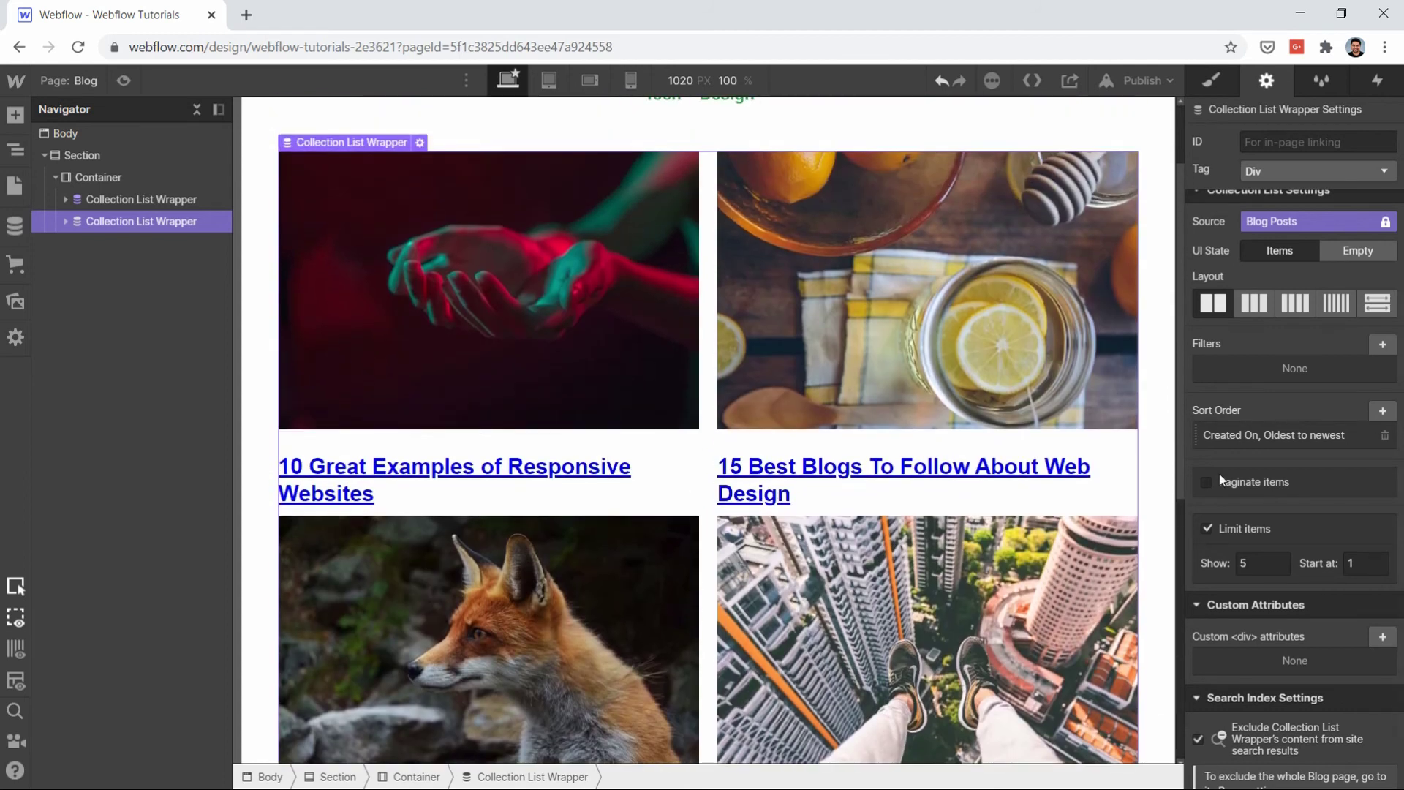
pyautogui.click(1379, 410)
pyautogui.click(1257, 474)
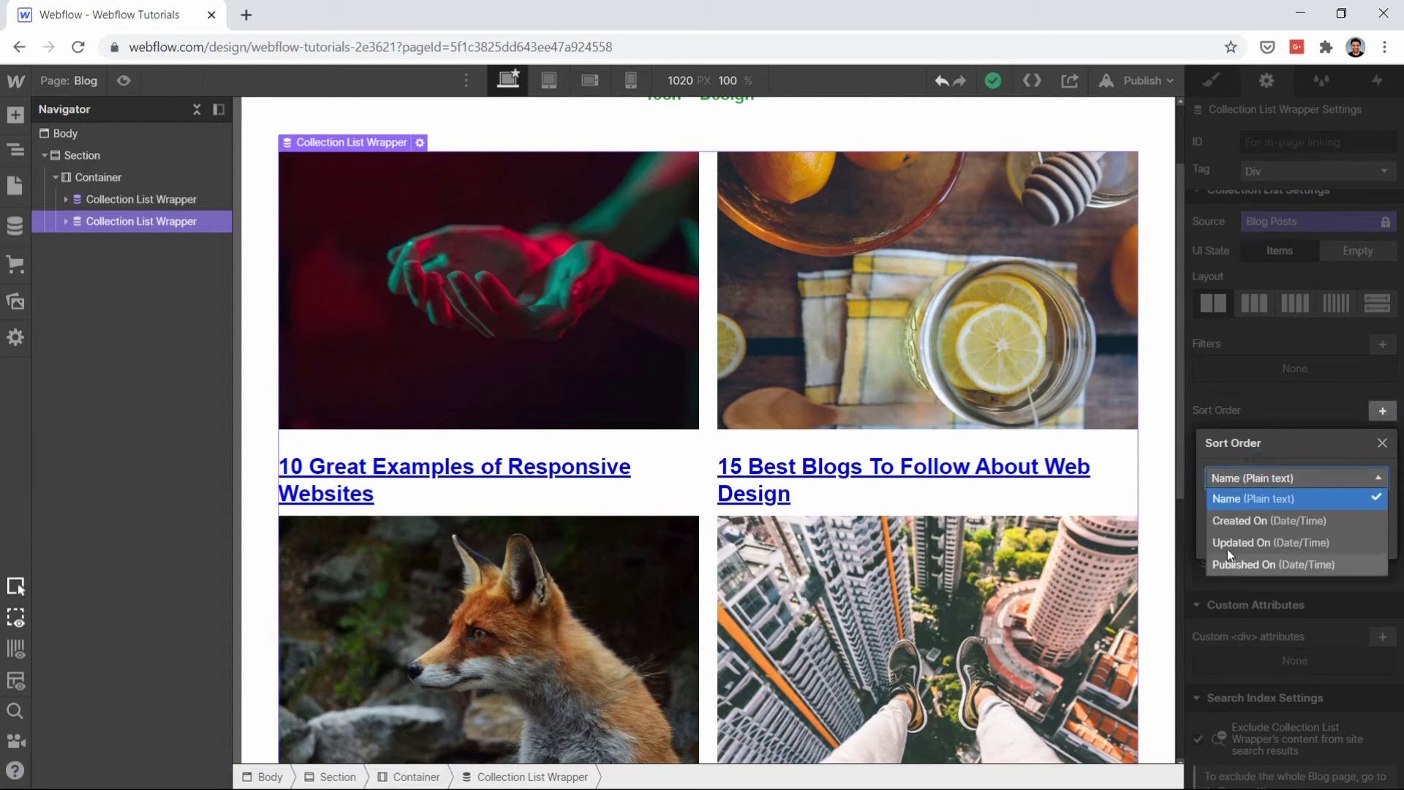
pyautogui.click(1233, 522)
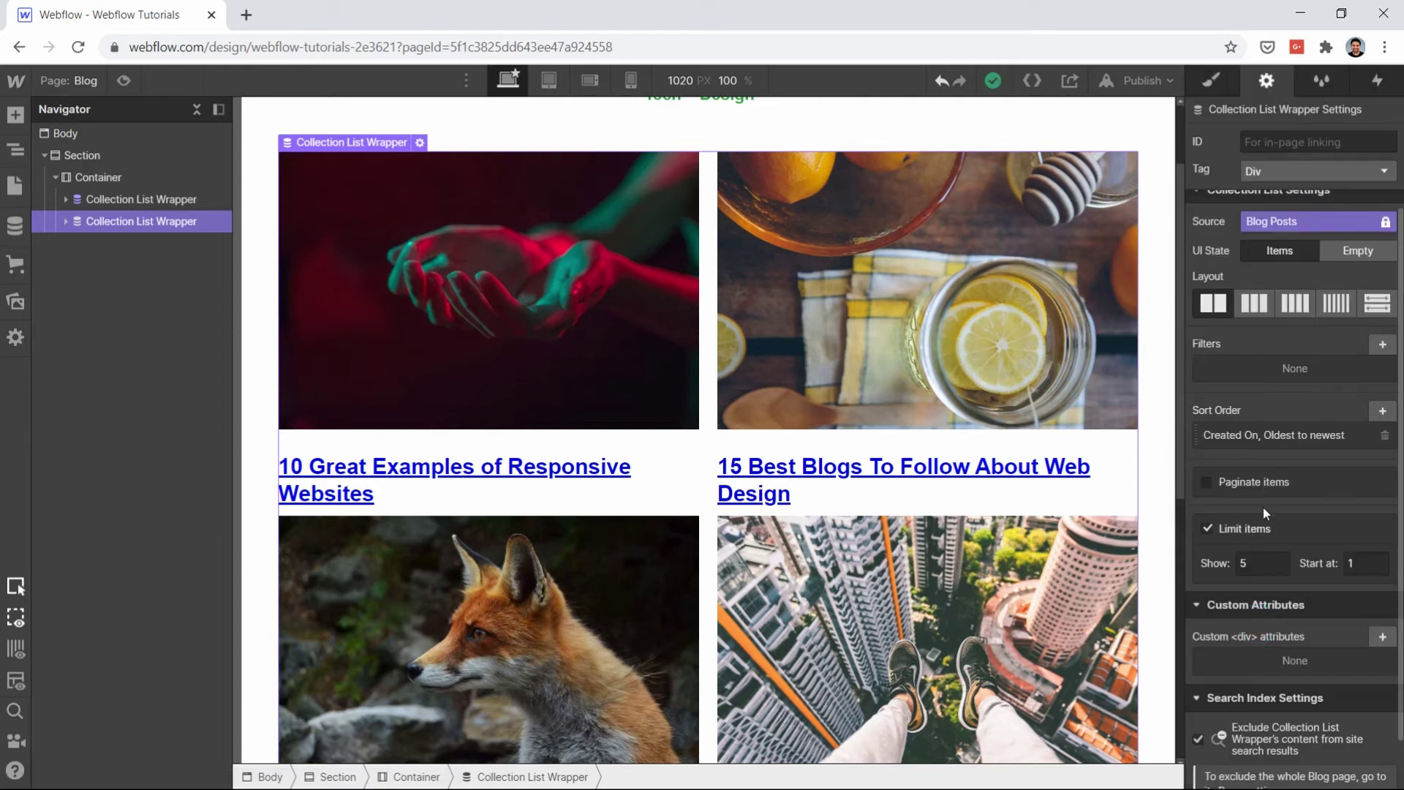
pyautogui.scroll(-6, 715, 417)
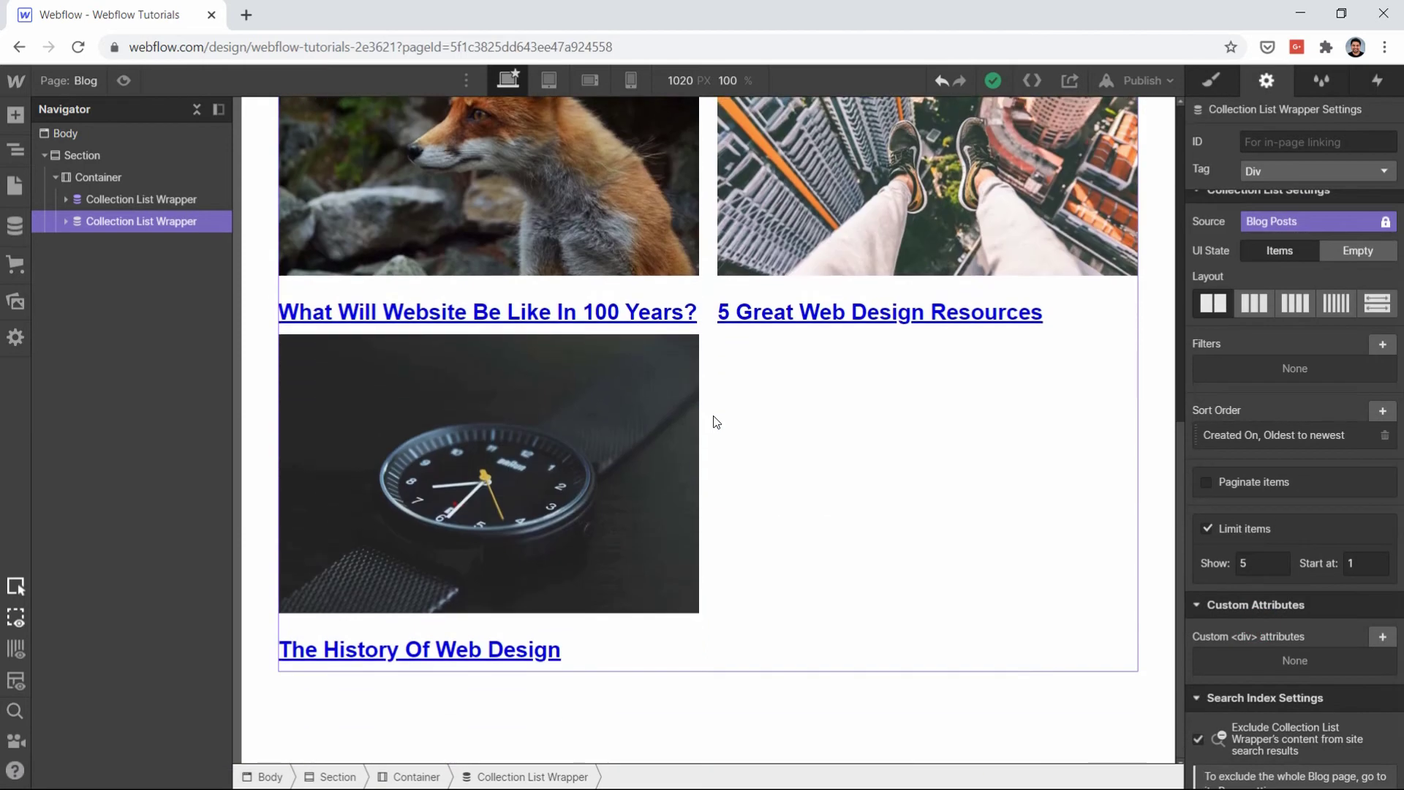
pyautogui.scroll(8, 715, 420)
pyautogui.scroll(1, 714, 421)
pyautogui.scroll(-2, 714, 420)
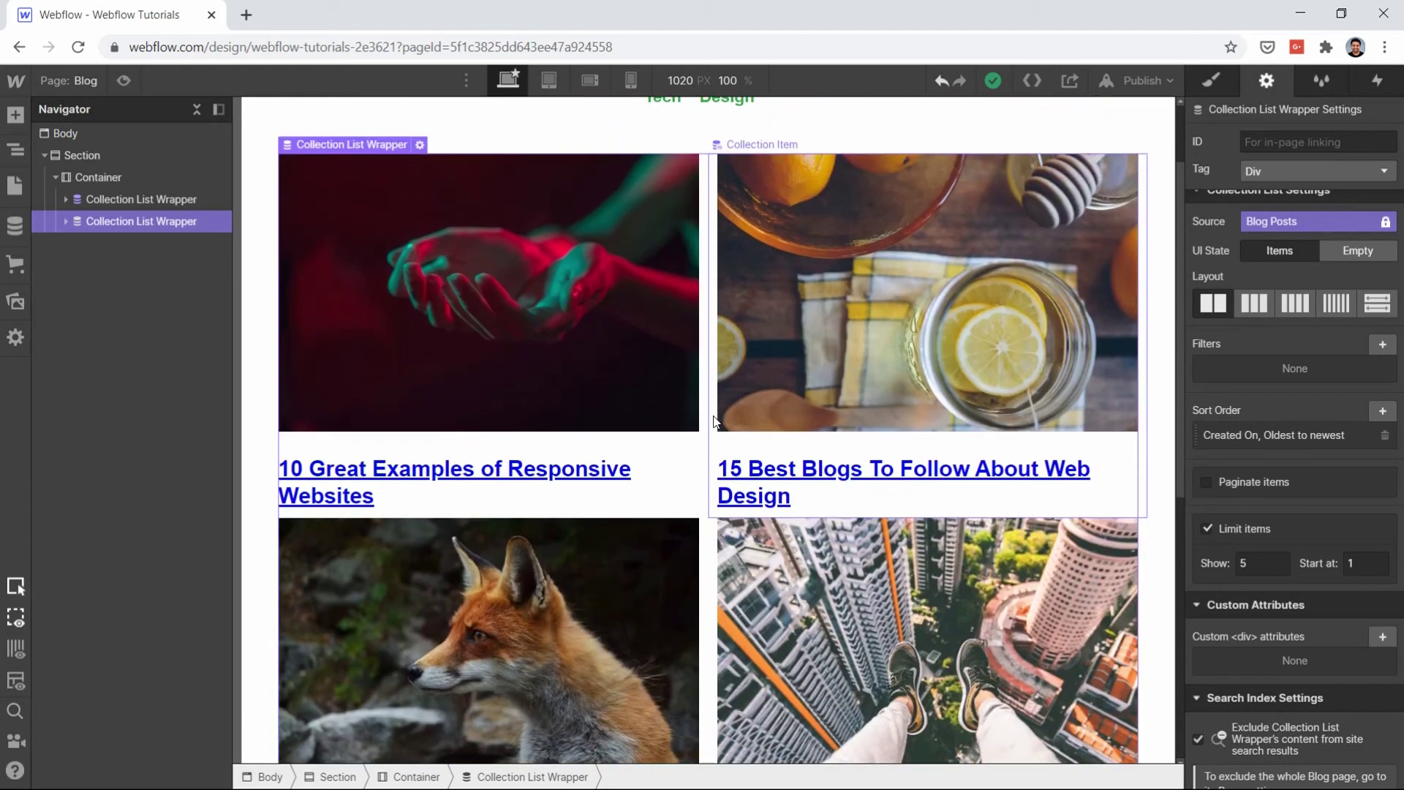
# Step: Give the Blog Posts collection item a 40 px bottom margin and check the spacing between the post rows
pyautogui.click(454, 367)
pyautogui.click(143, 265)
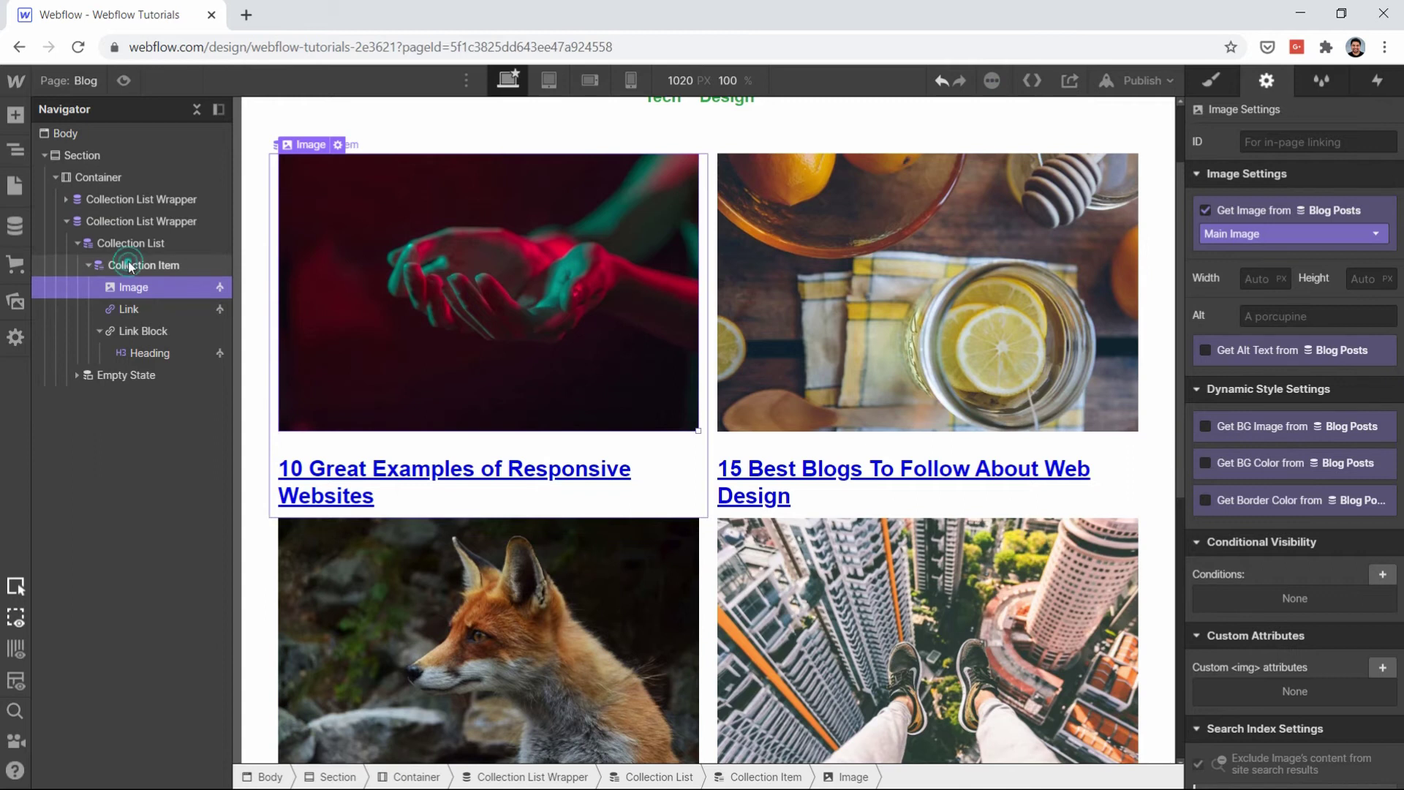
pyautogui.click(1213, 87)
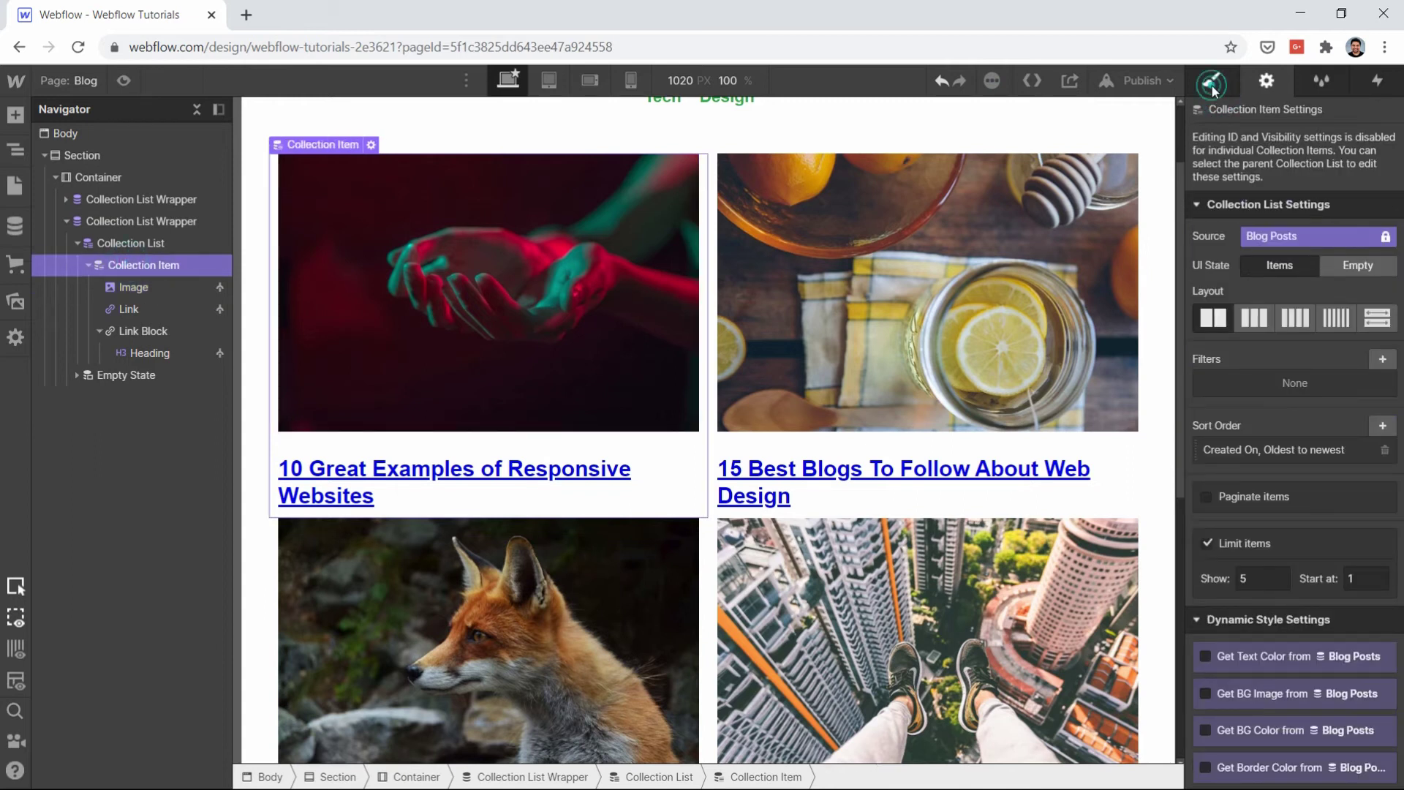
pyautogui.click(1295, 398)
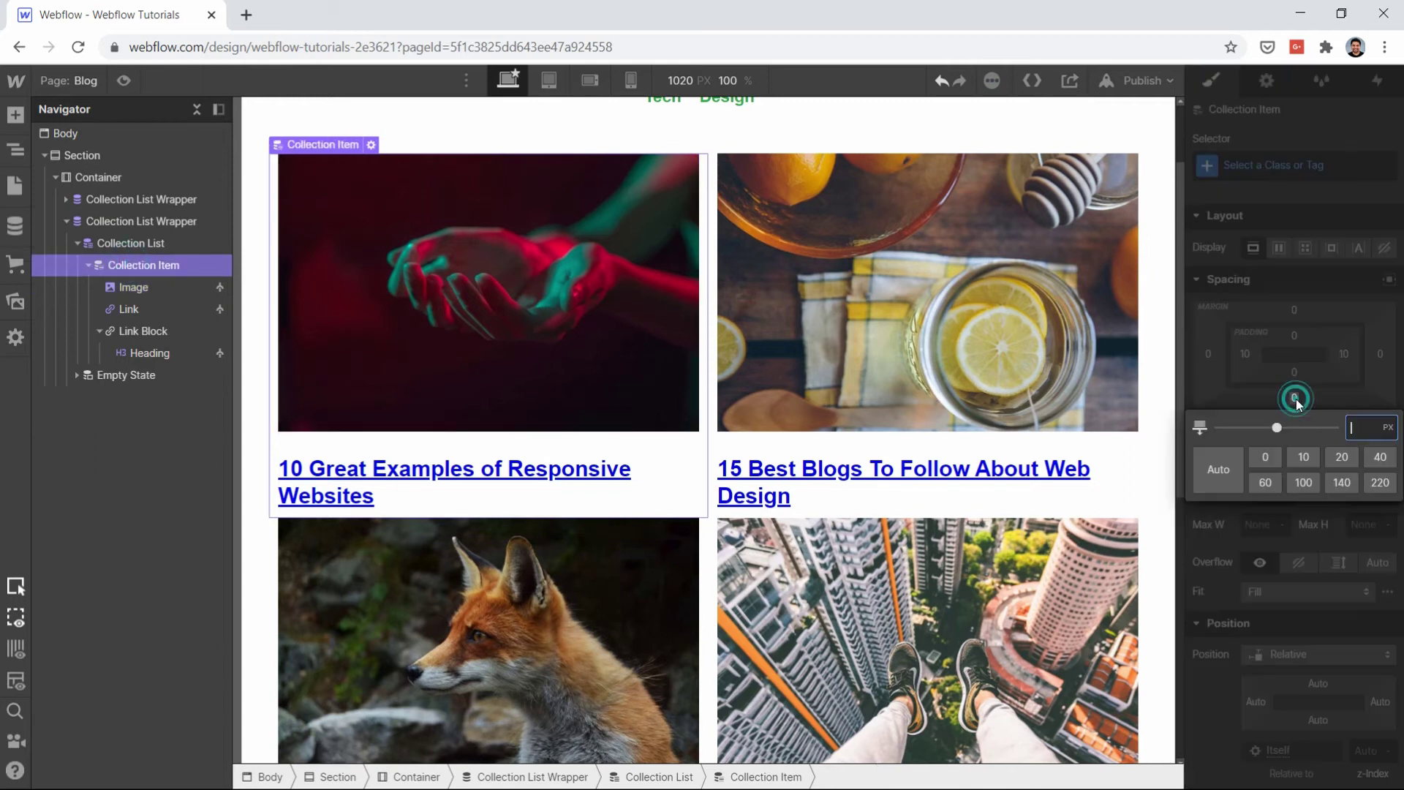
pyautogui.click(1304, 453)
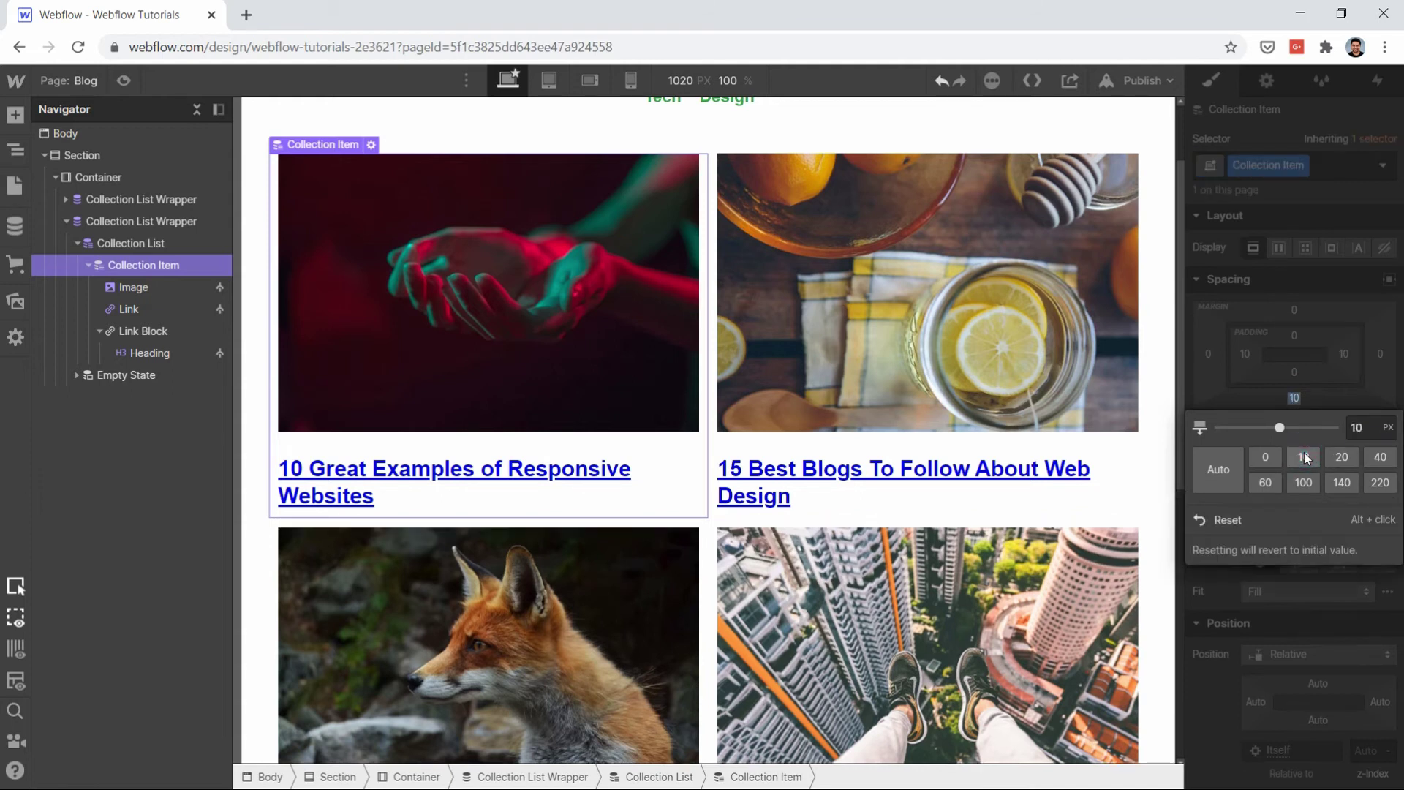
pyautogui.click(1340, 466)
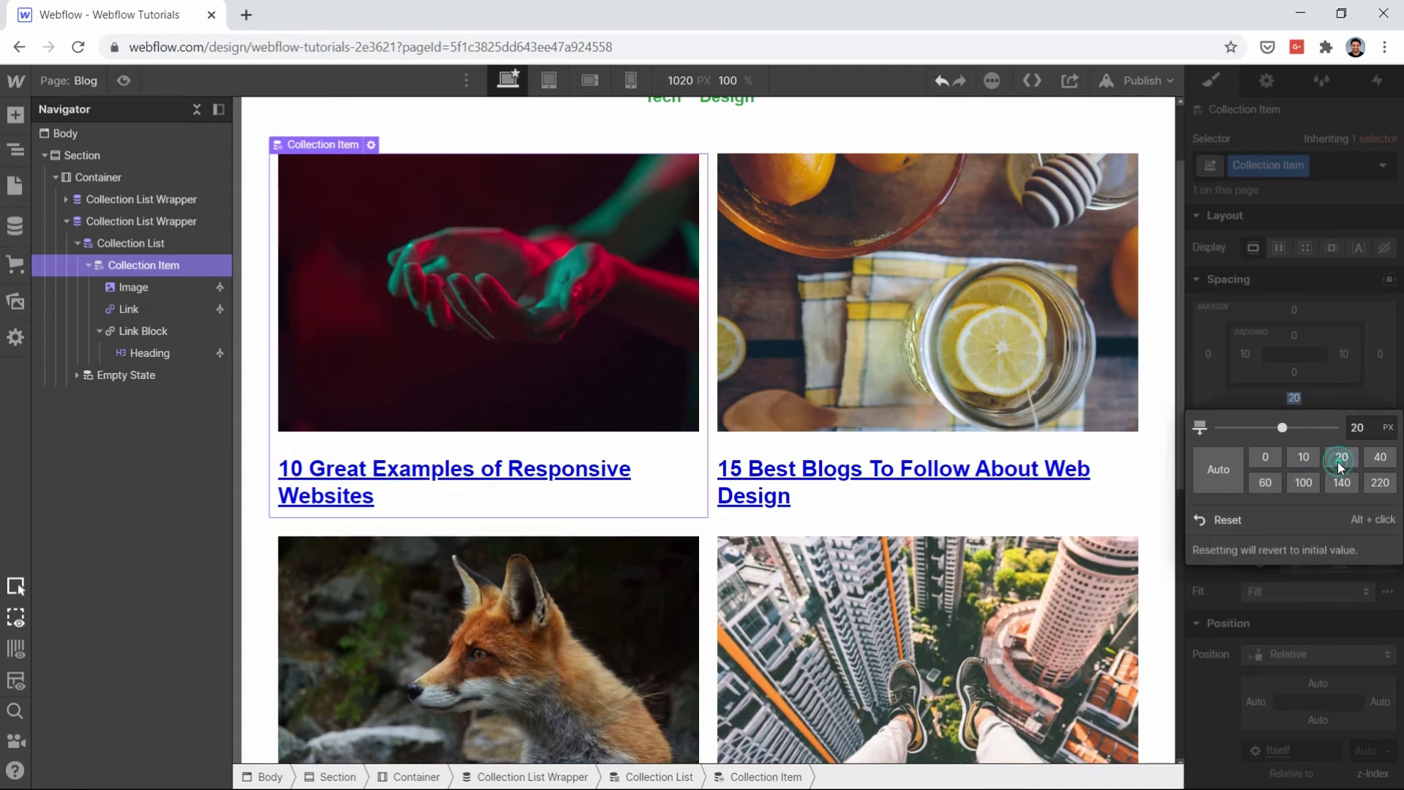
pyautogui.click(1377, 460)
pyautogui.click(761, 526)
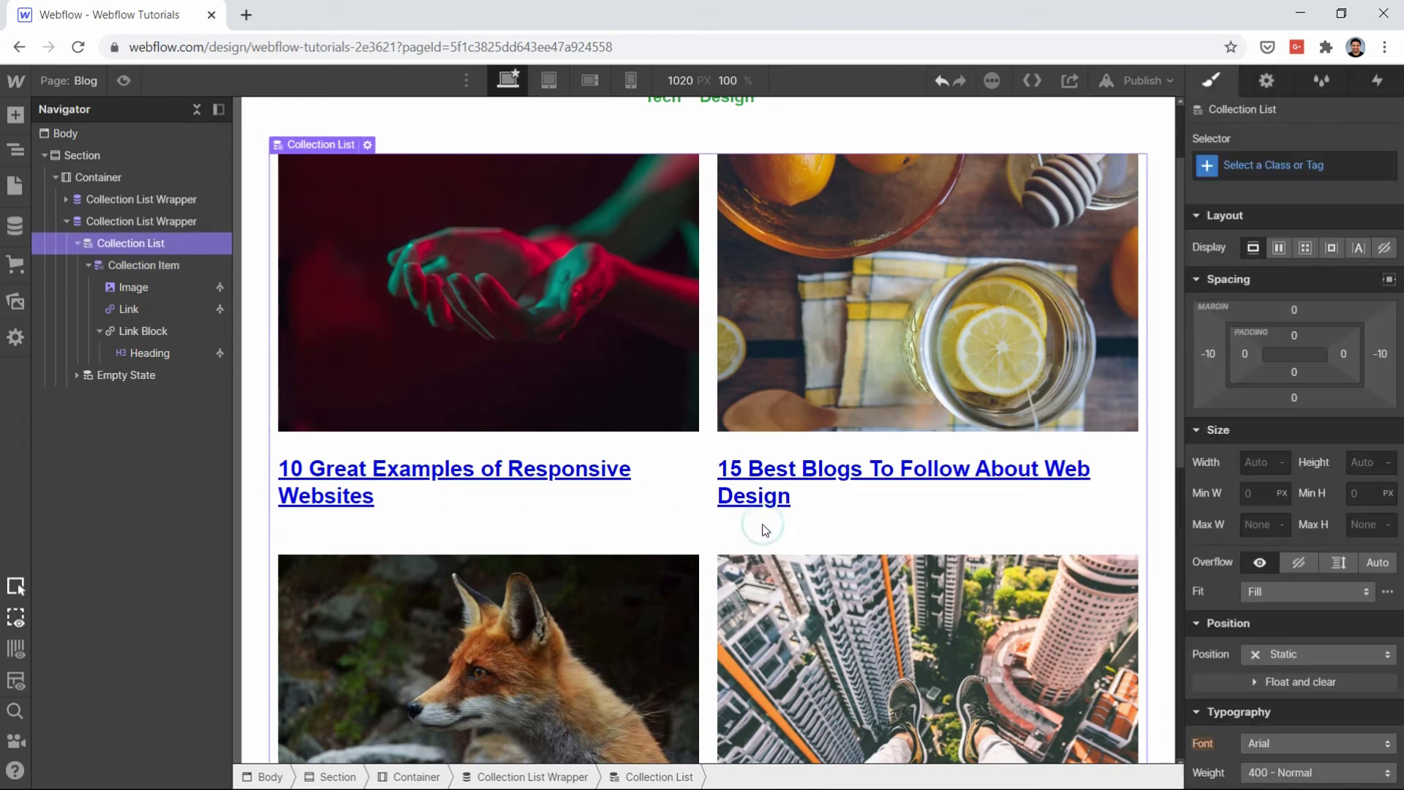
pyautogui.scroll(-8, 764, 530)
pyautogui.scroll(10, 764, 530)
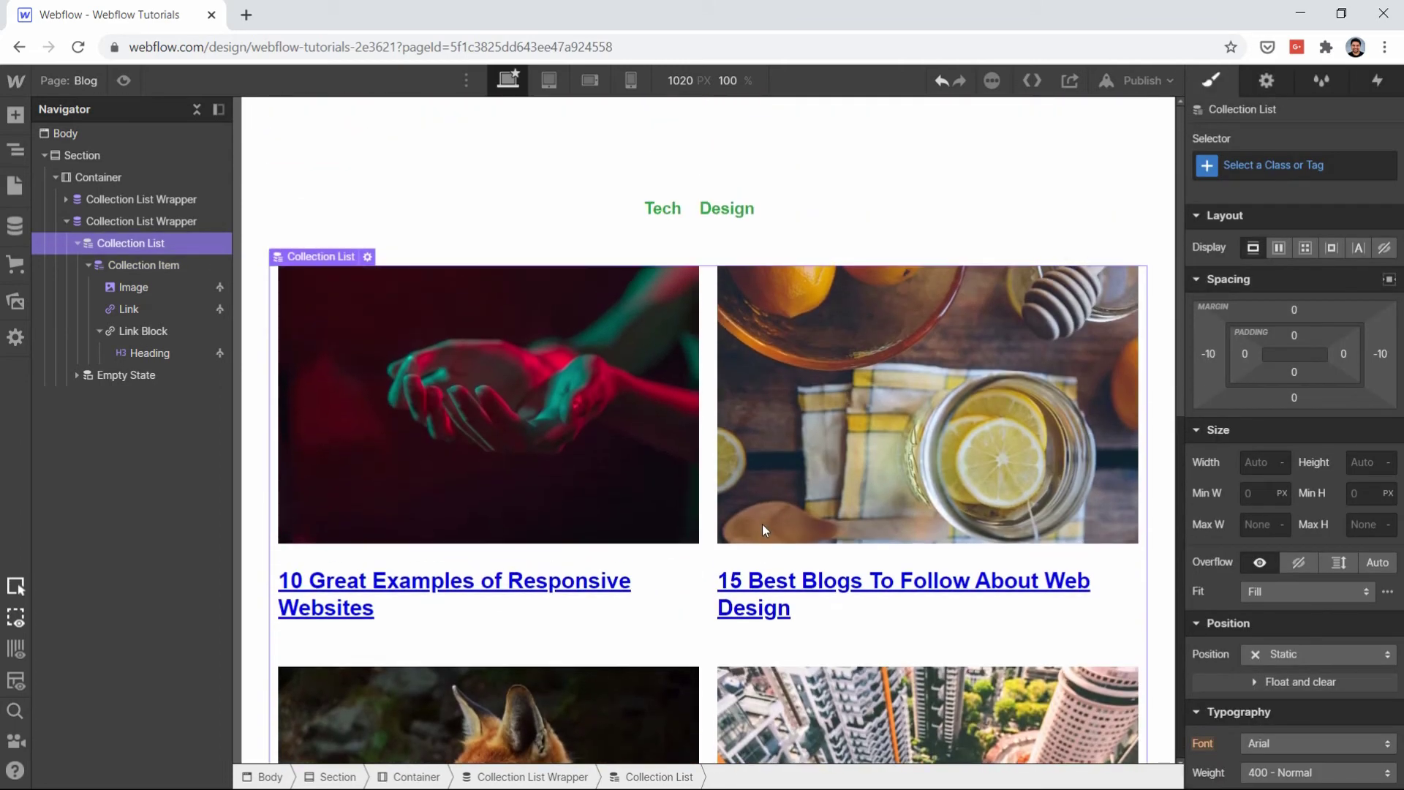
pyautogui.scroll(-10, 761, 524)
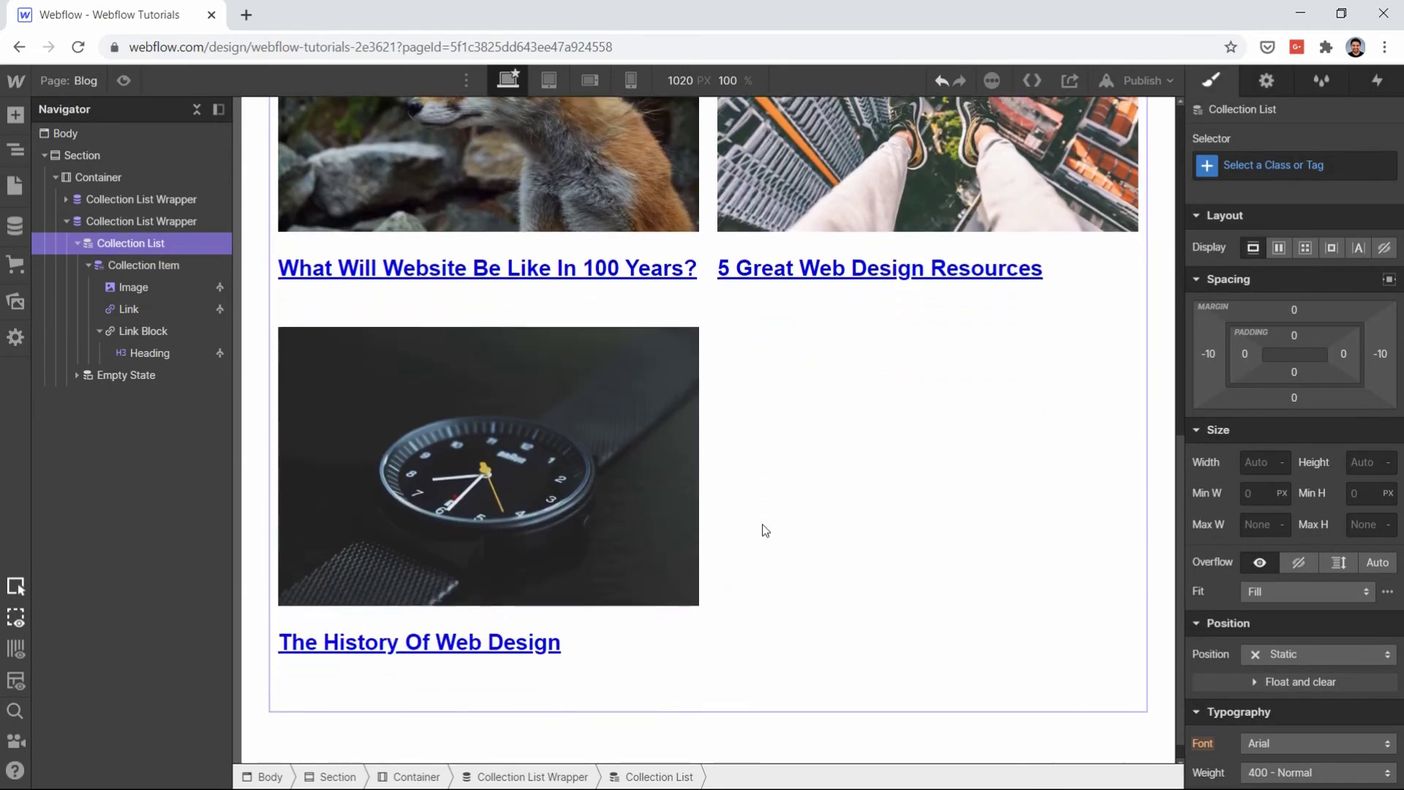
pyautogui.scroll(6, 762, 524)
pyautogui.scroll(4, 762, 524)
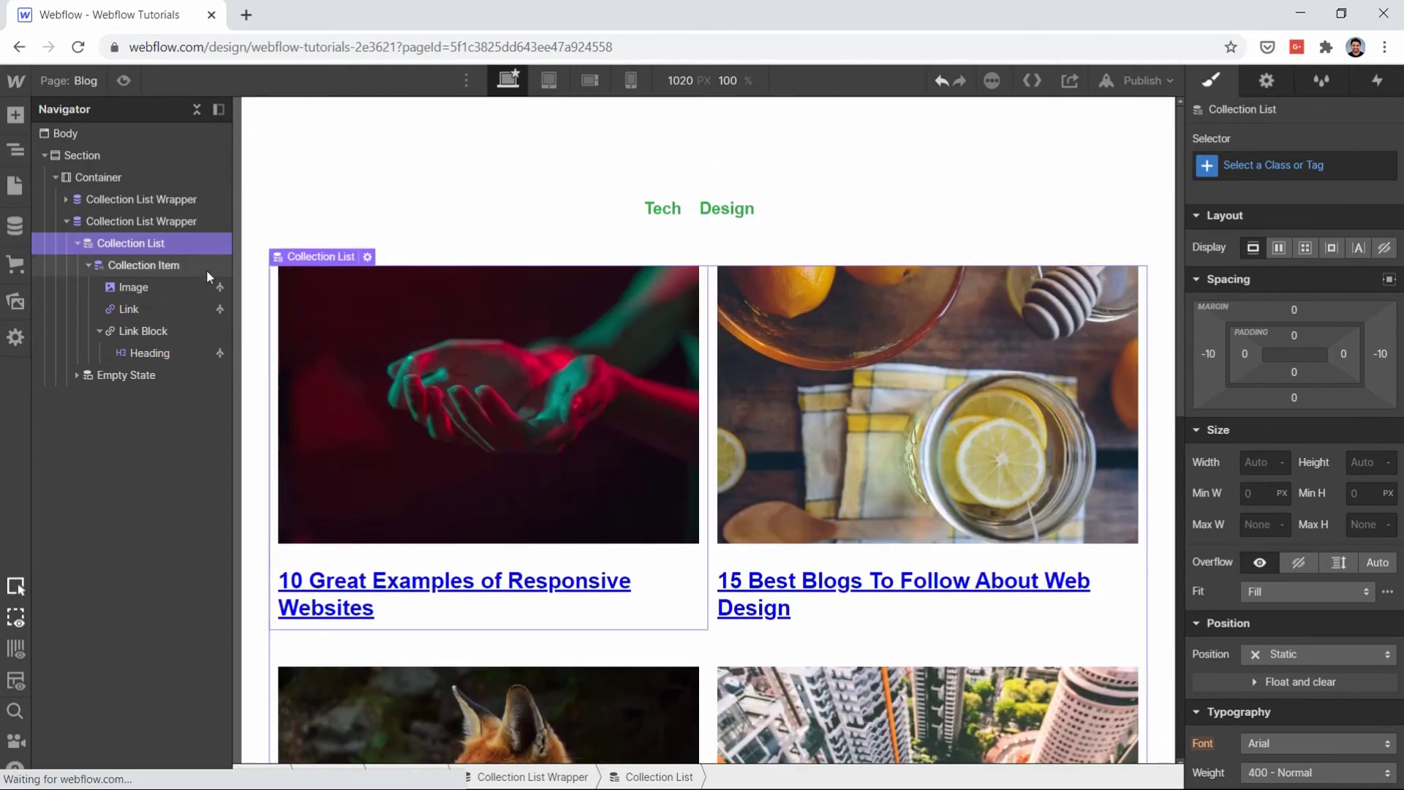
# Step: Collapse the second Collection List Wrapper and the Section in the element tree, and select the Section
pyautogui.click(67, 221)
pyautogui.click(112, 222)
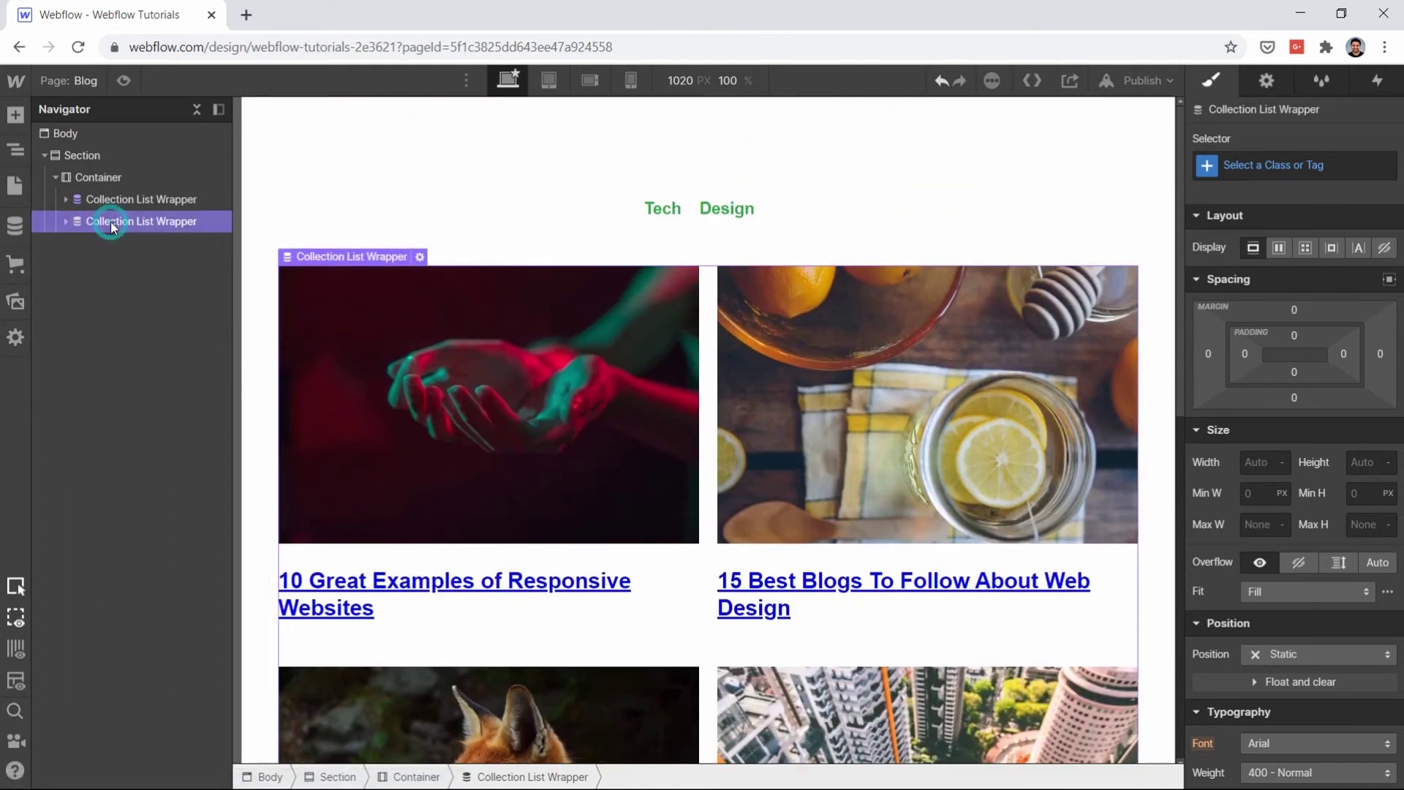
pyautogui.click(45, 155)
pyautogui.click(107, 158)
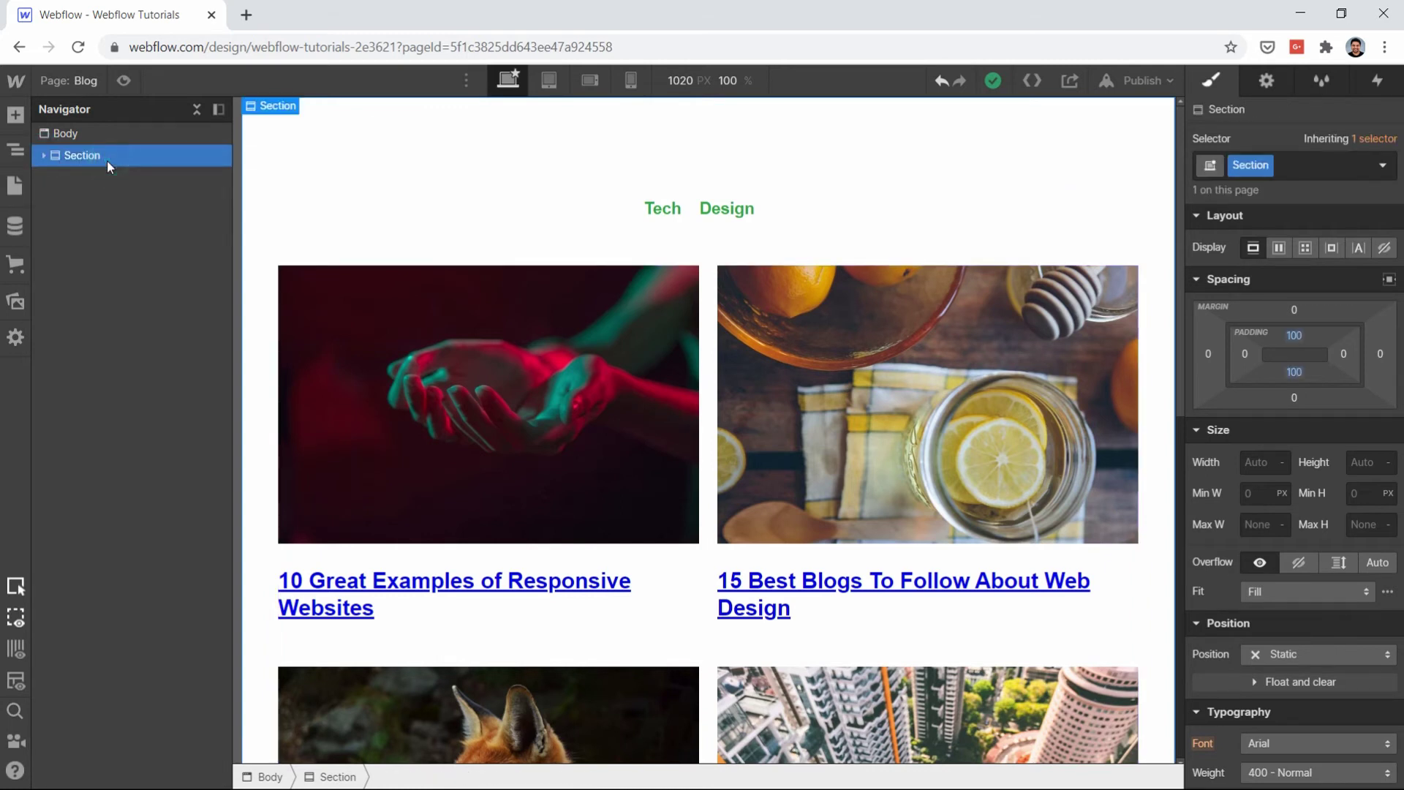
# Step: Copy the Blog page's Section into the body of the Categories Template page and select the pasted Section
pyautogui.click(85, 82)
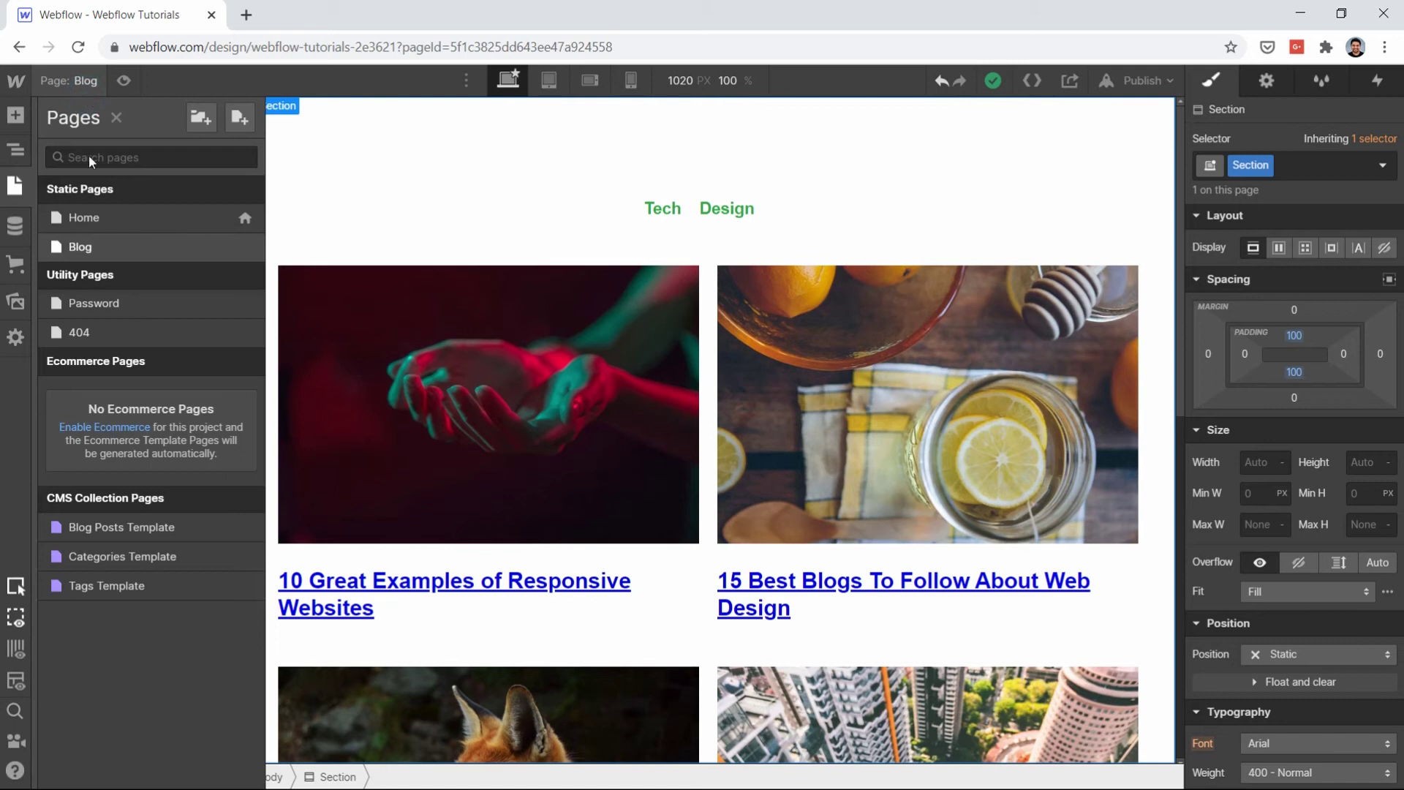
pyautogui.click(123, 557)
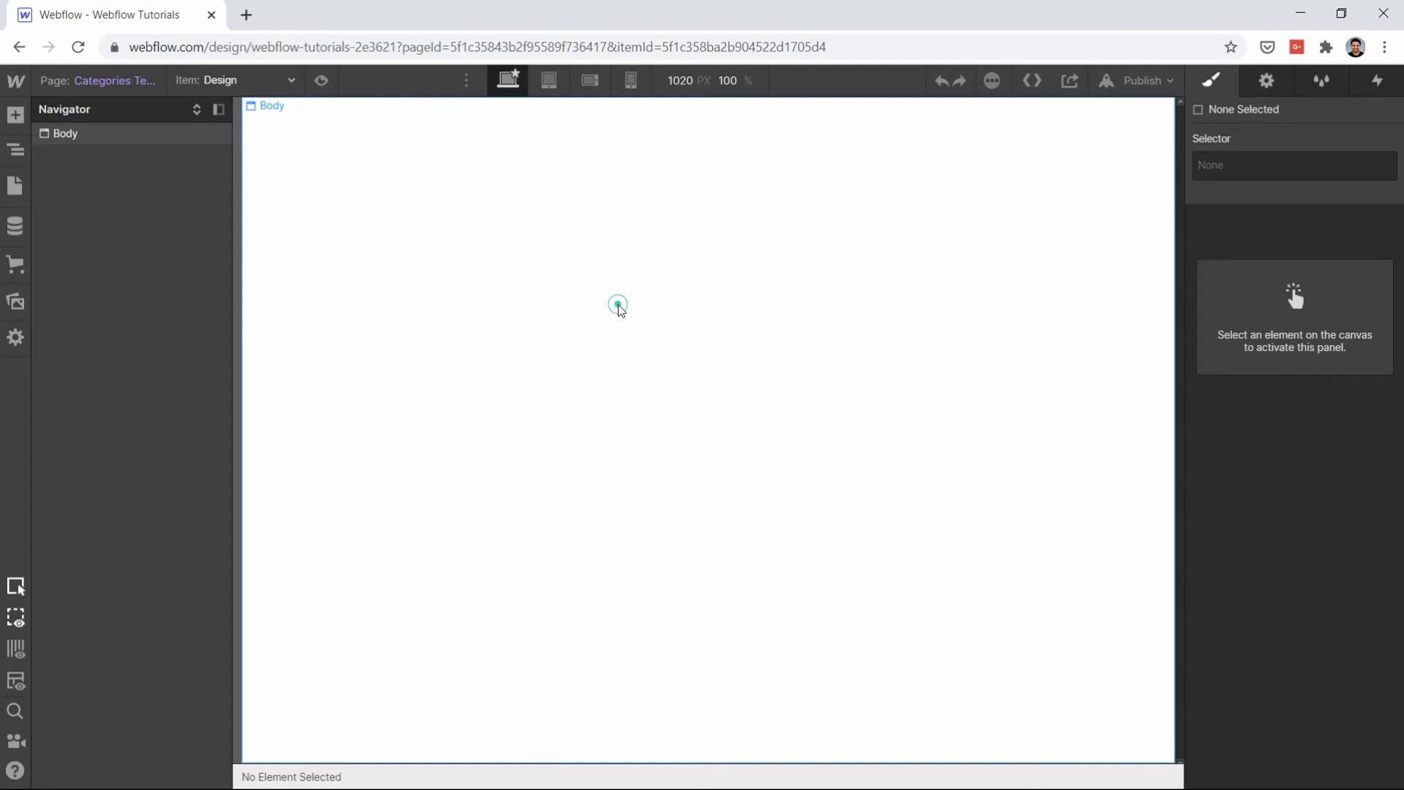
pyautogui.click(617, 306)
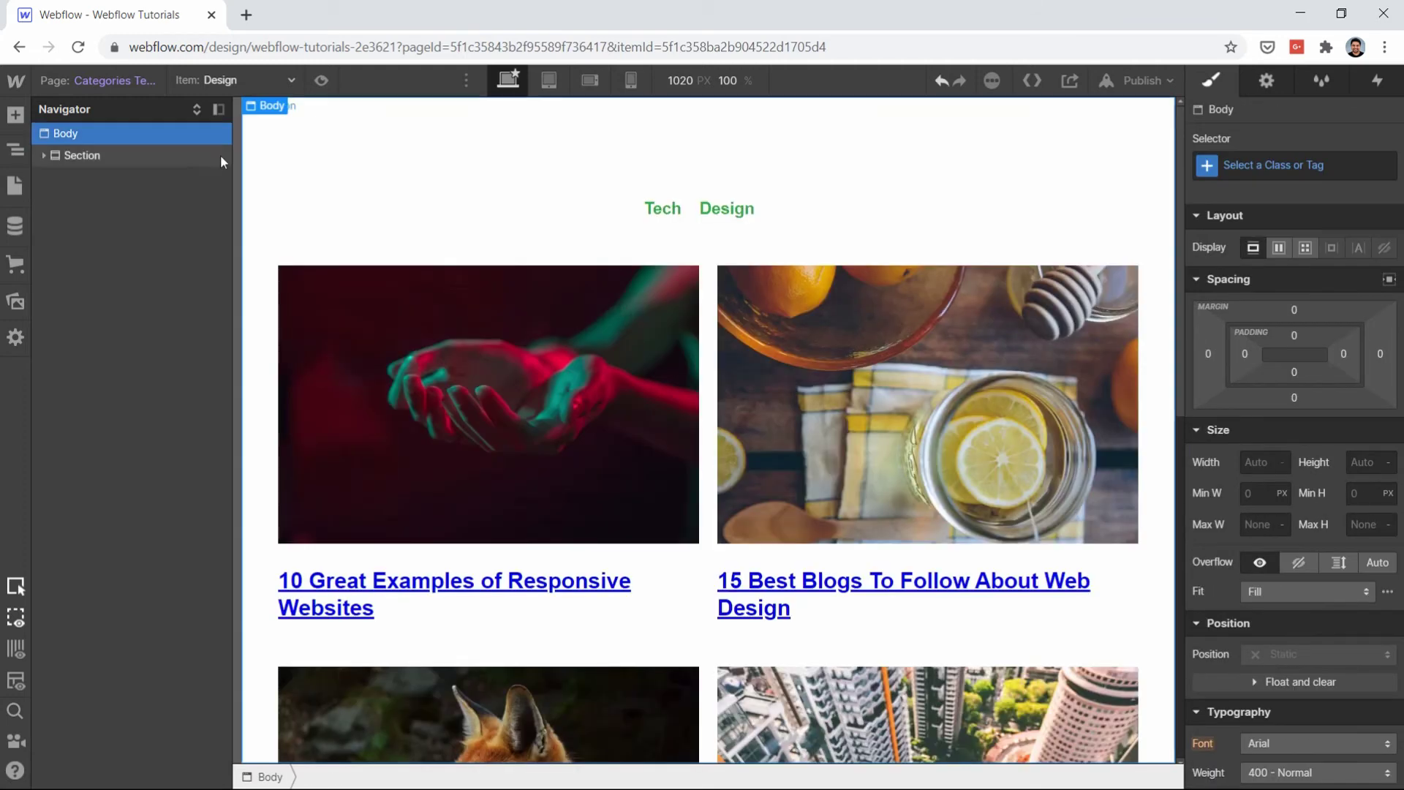
pyautogui.click(113, 155)
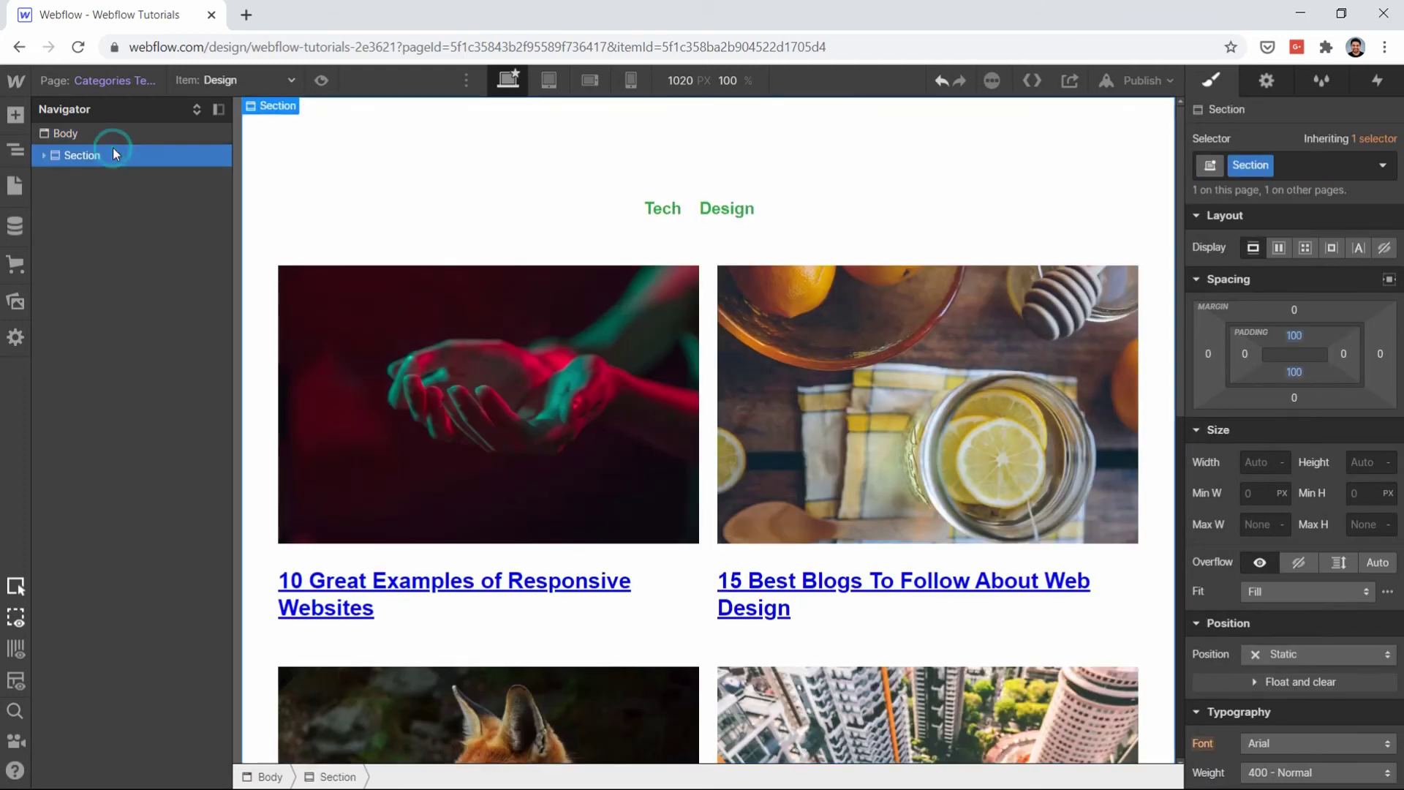
# Step: Add an H1 heading to the Container and place it between the two Collection List Wrappers
pyautogui.click(597, 226)
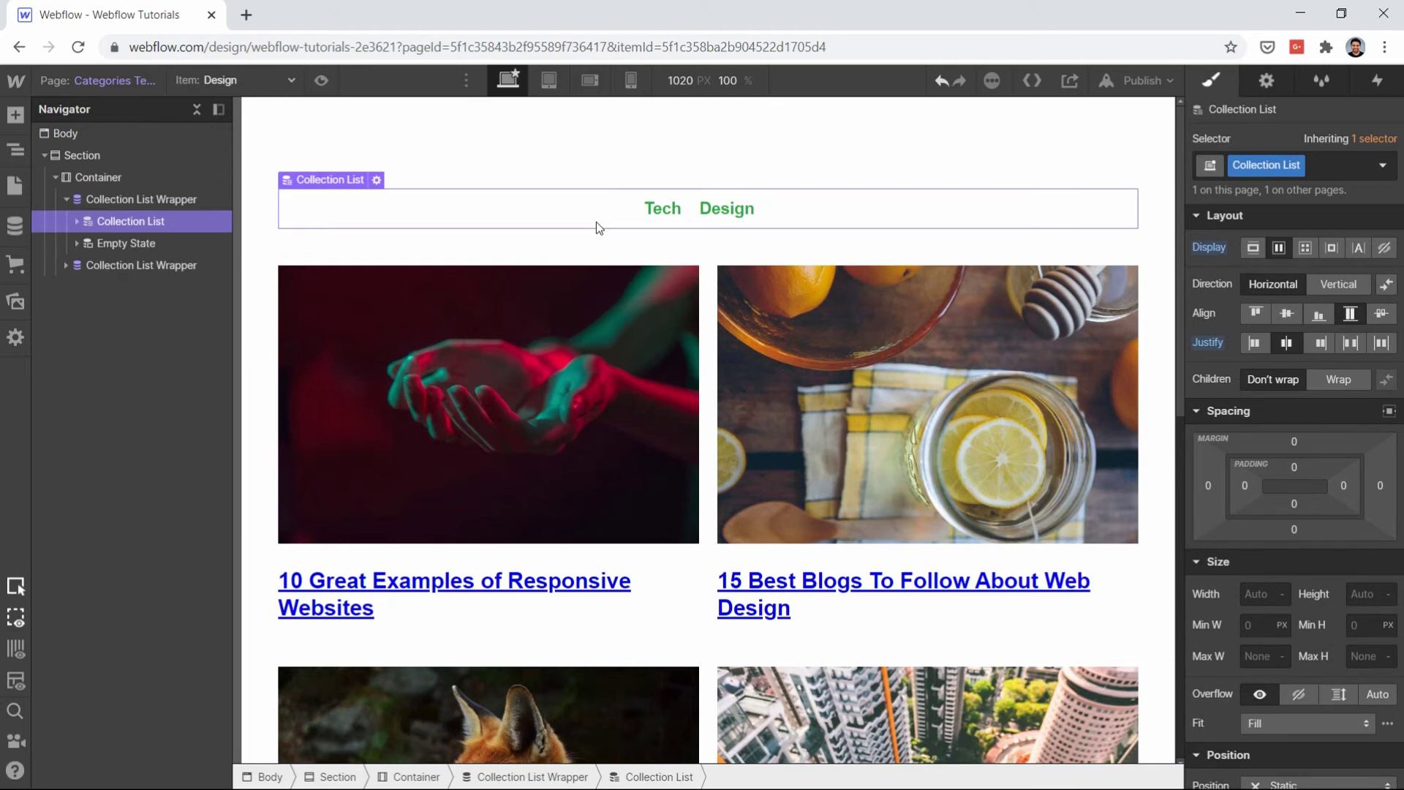
pyautogui.click(67, 201)
pyautogui.click(104, 178)
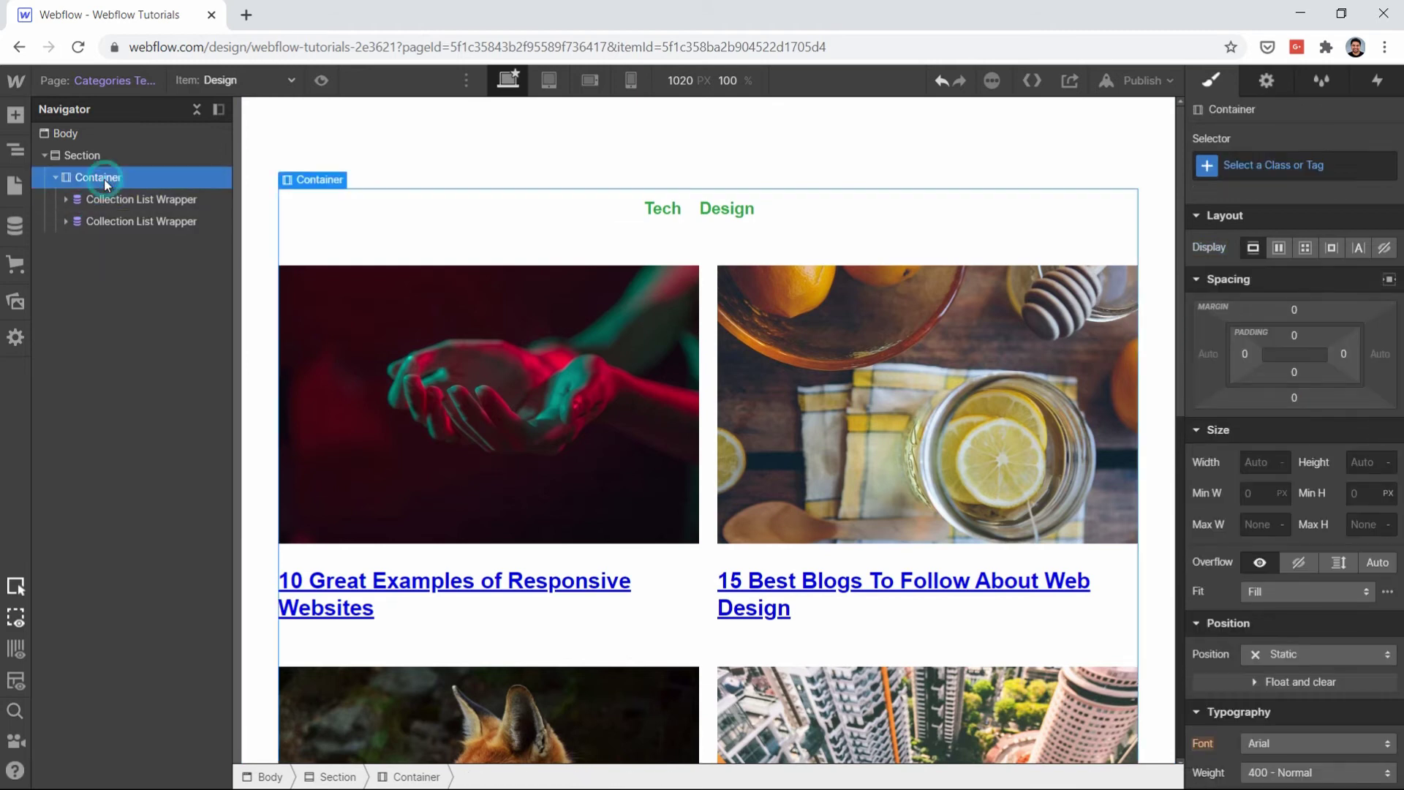
pyautogui.hotkey('ctrl', 'k')
pyautogui.write('he')
pyautogui.press('Return')
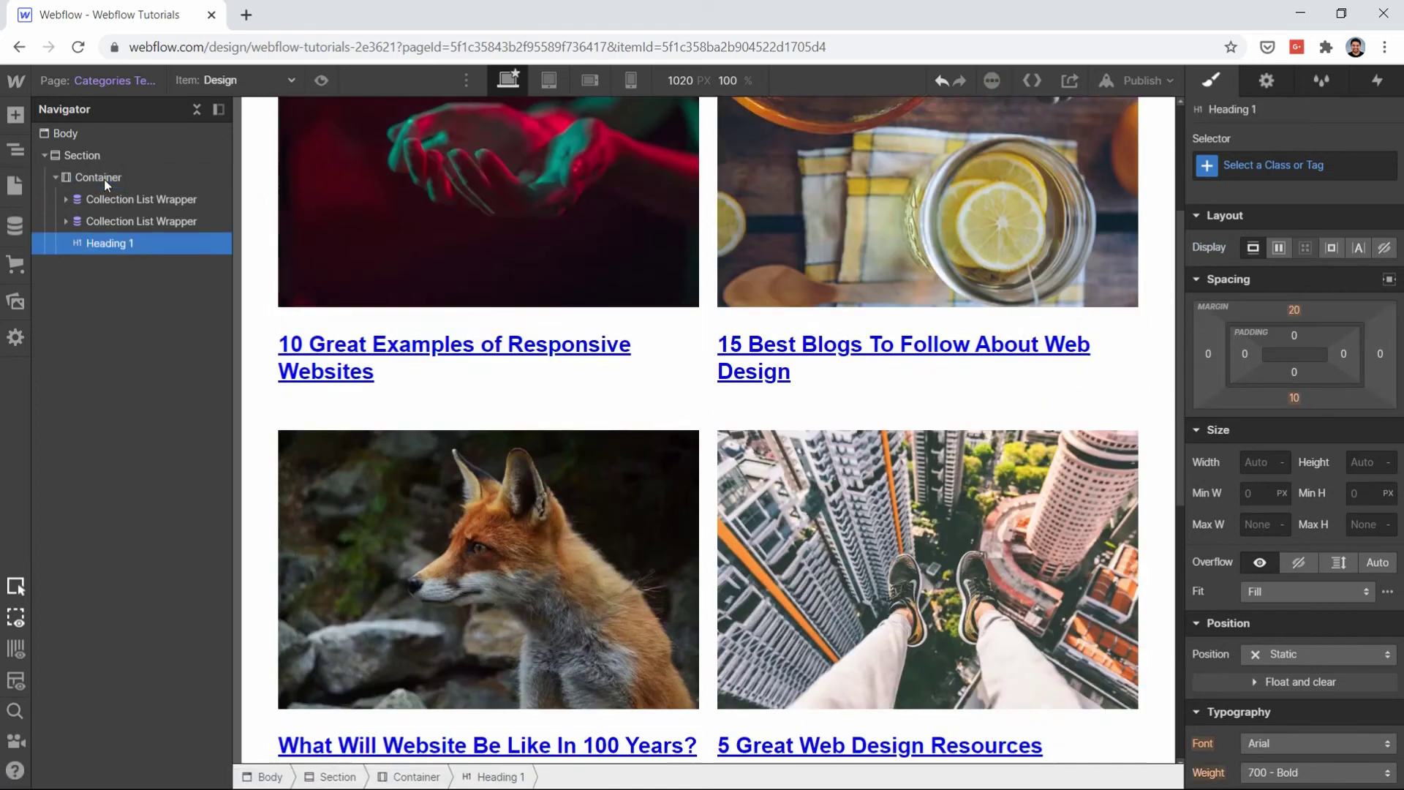
pyautogui.moveTo(105, 242); pyautogui.dragTo(120, 222)
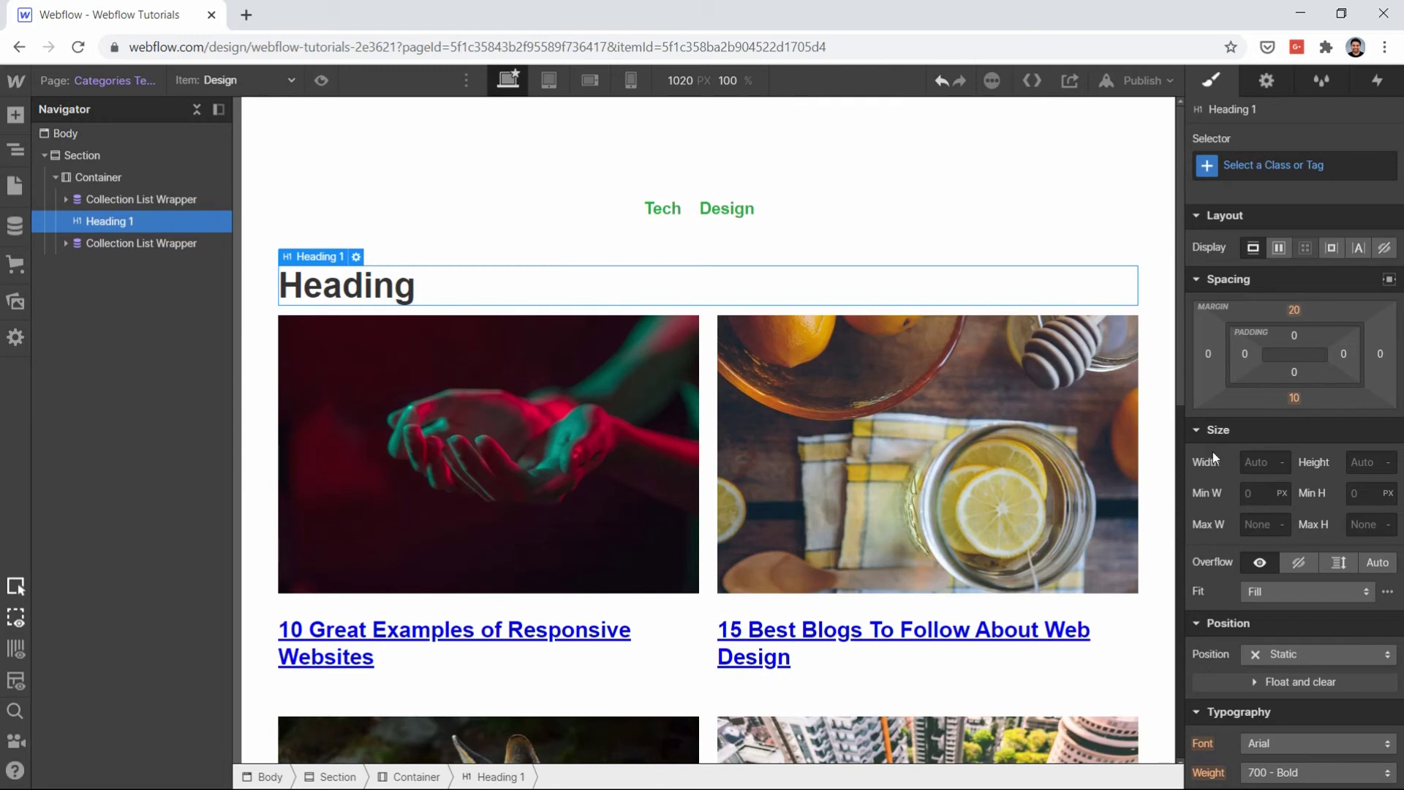
# Step: Center the heading's text and delete the category-links Collection List Wrapper above it
pyautogui.scroll(-4, 1212, 451)
pyautogui.click(1300, 577)
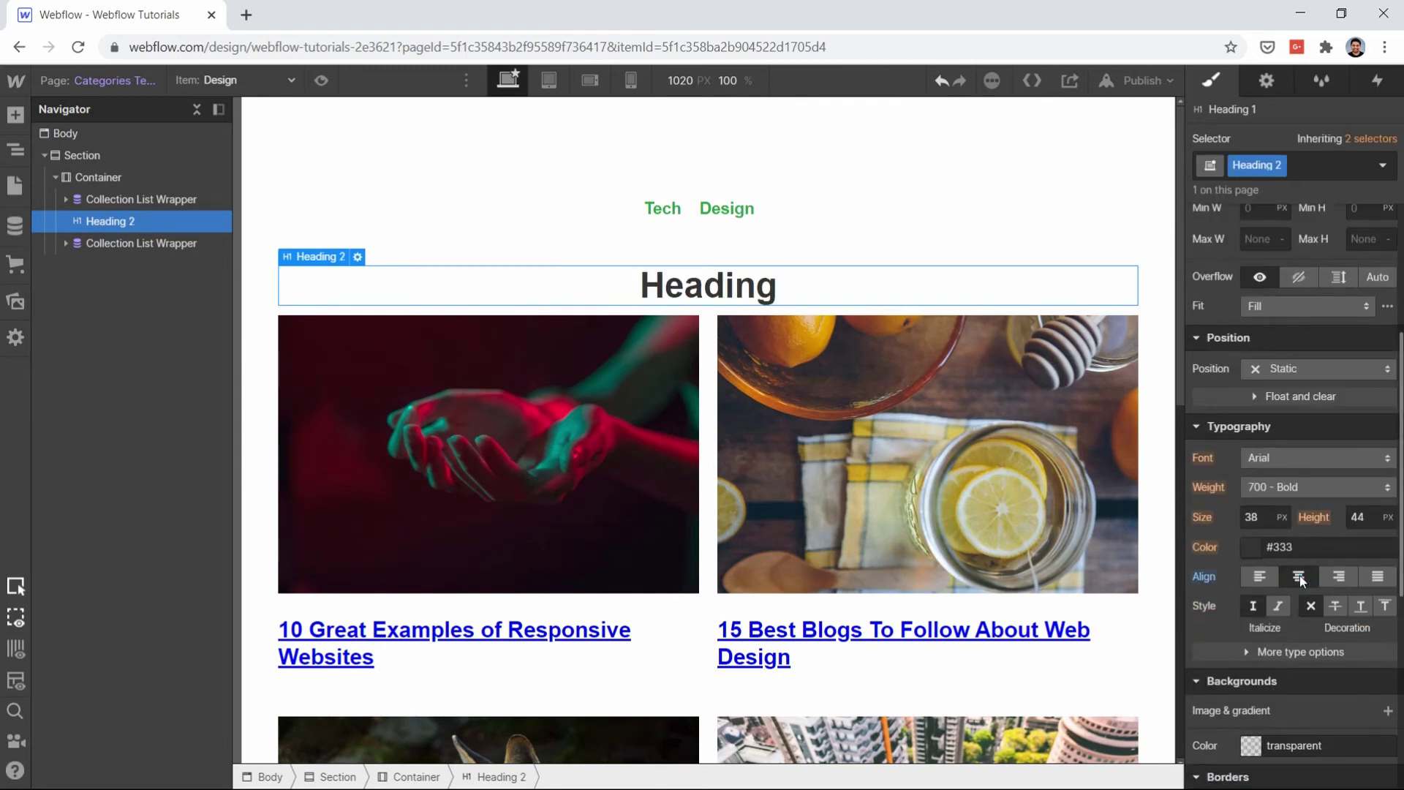
pyautogui.click(152, 199)
pyautogui.press('Delete')
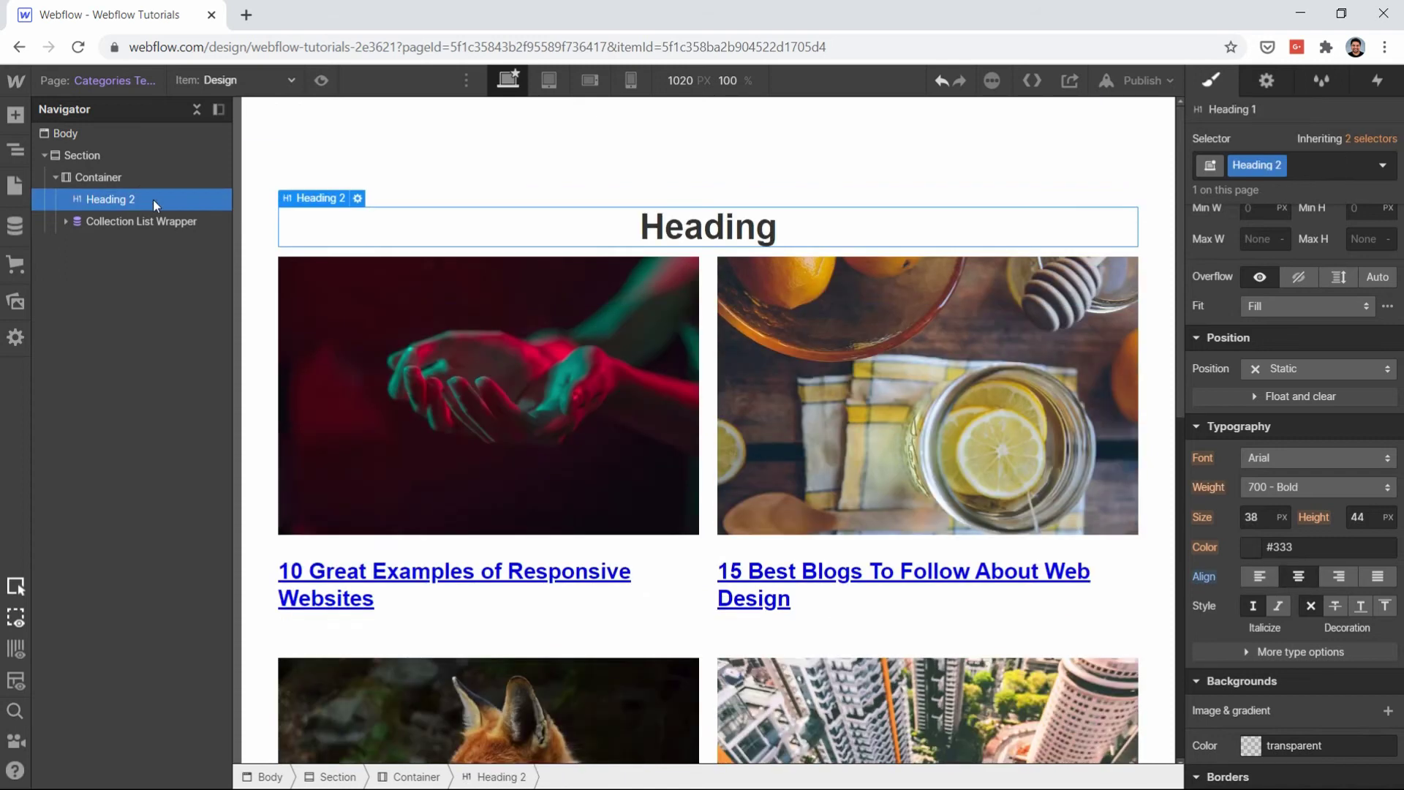
# Step: Set the heading's bottom margin to 40 px
pyautogui.click(127, 217)
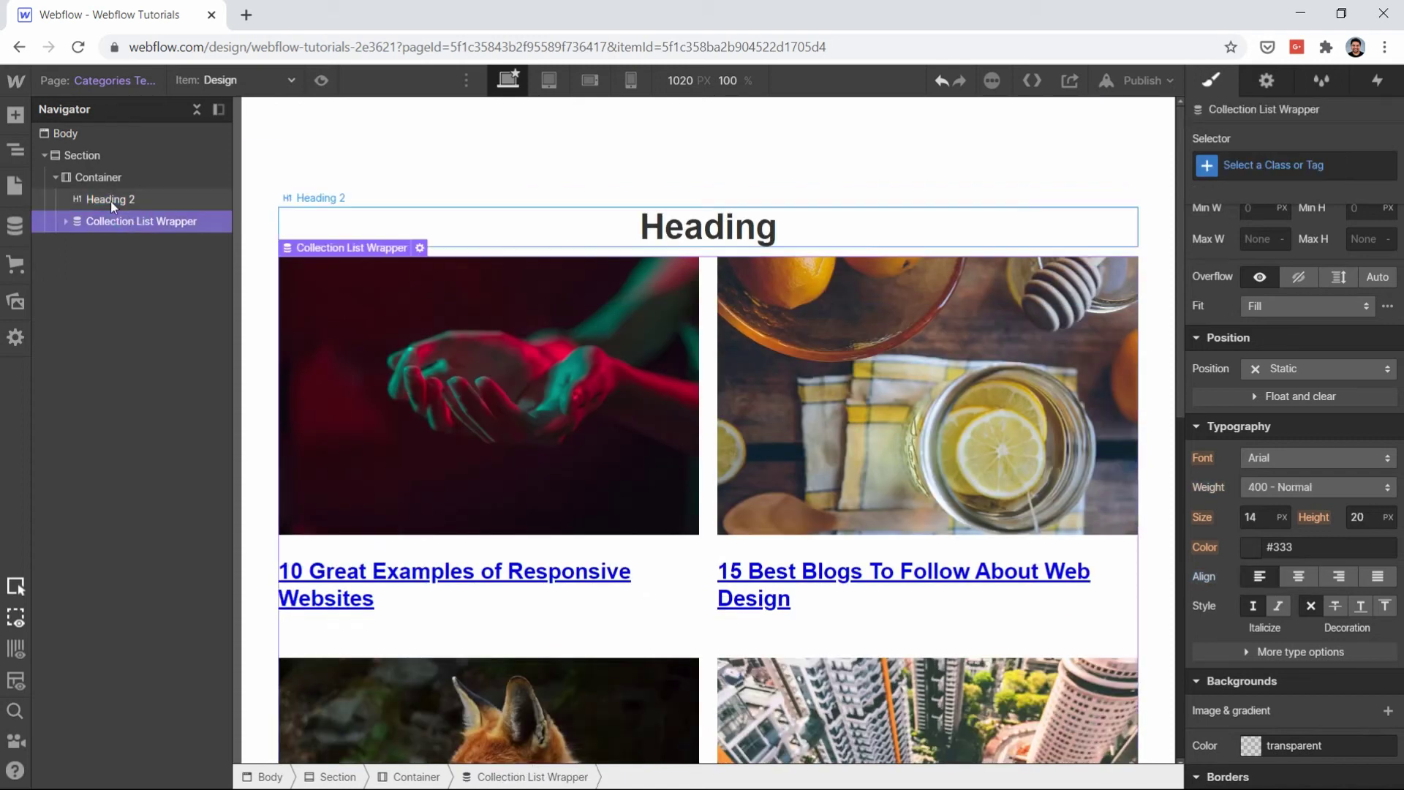
pyautogui.click(111, 200)
pyautogui.scroll(4, 1282, 382)
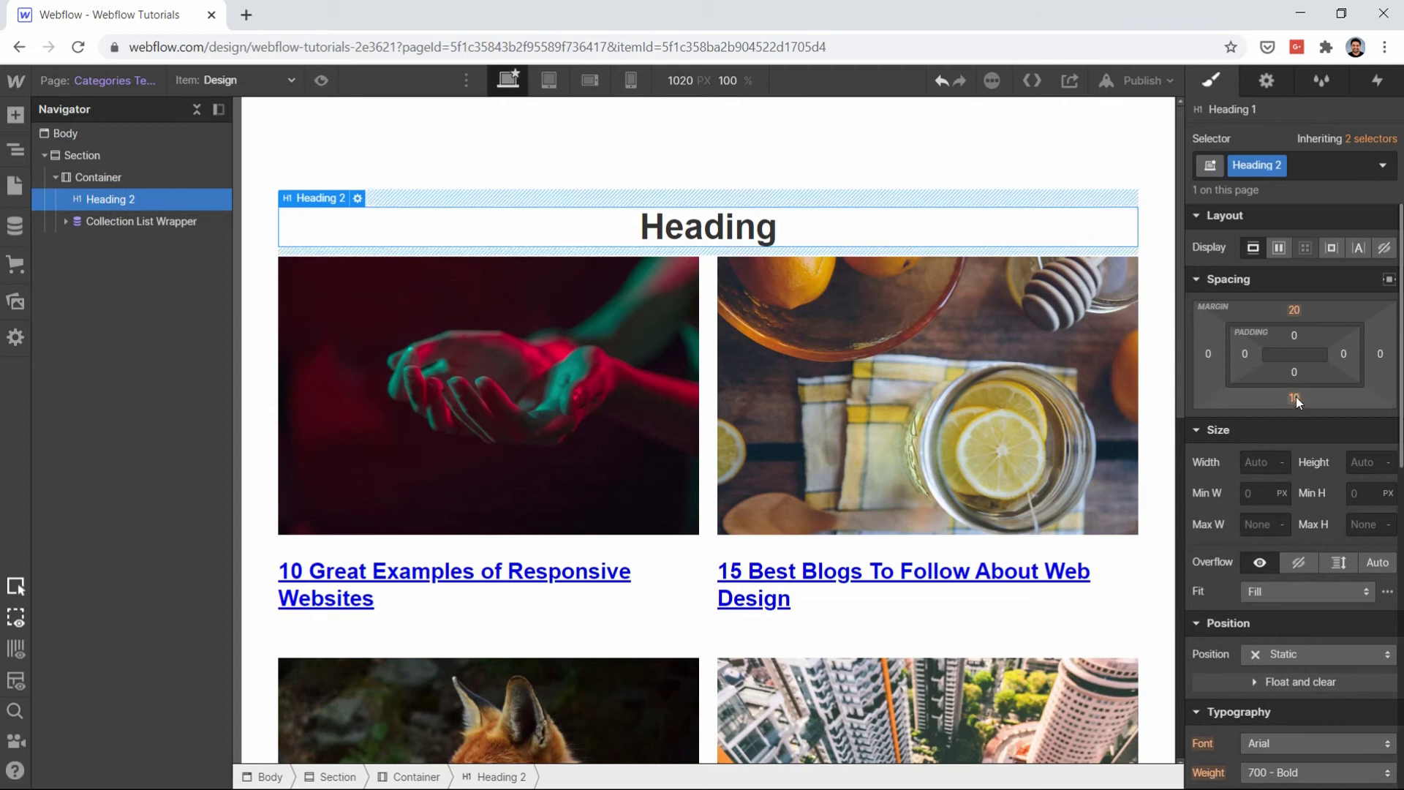
pyautogui.click(1294, 397)
pyautogui.click(1380, 458)
pyautogui.click(729, 165)
pyautogui.click(724, 232)
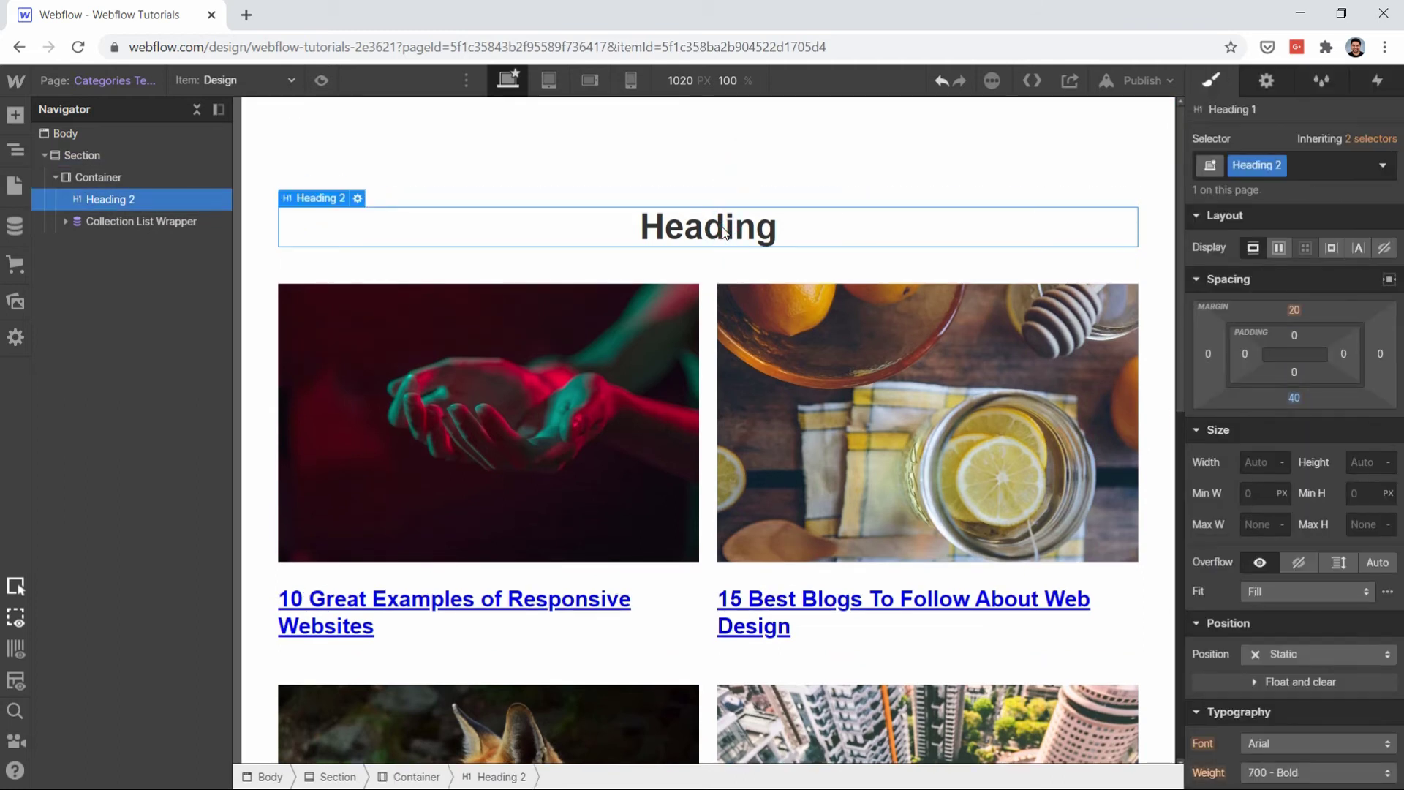
# Step: Bind the heading's text to the Name field of the Categories collection
pyautogui.click(1275, 80)
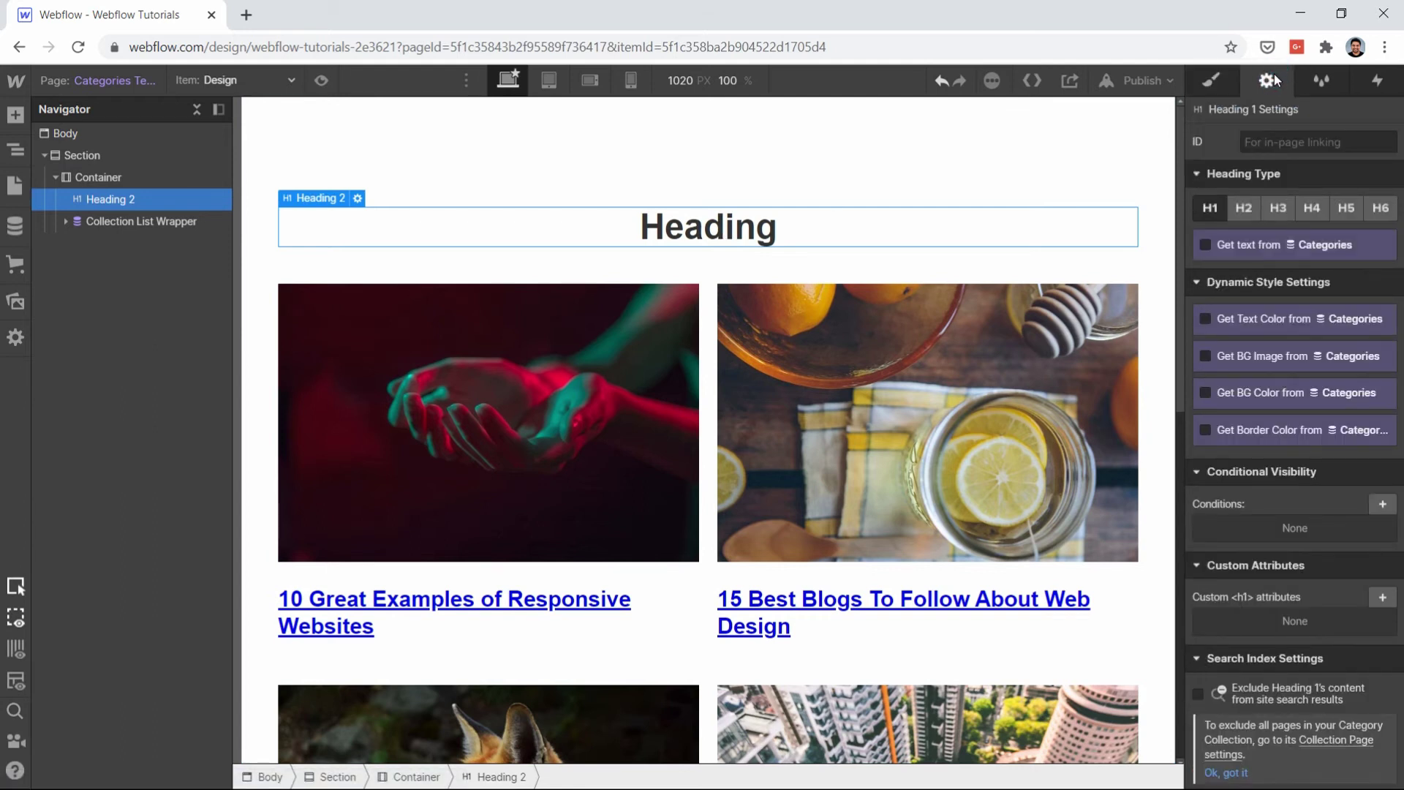
pyautogui.click(1244, 249)
pyautogui.click(1252, 268)
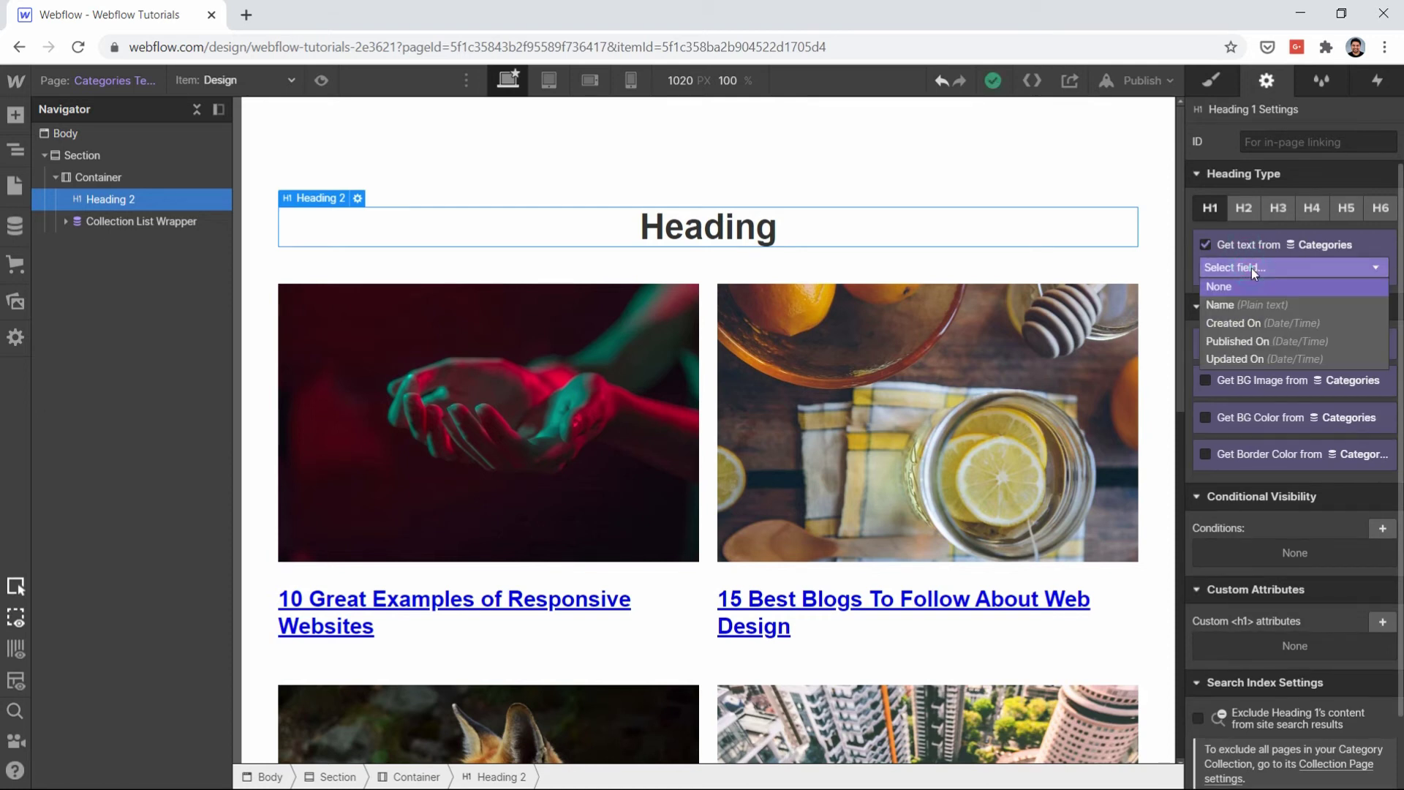
pyautogui.click(1235, 302)
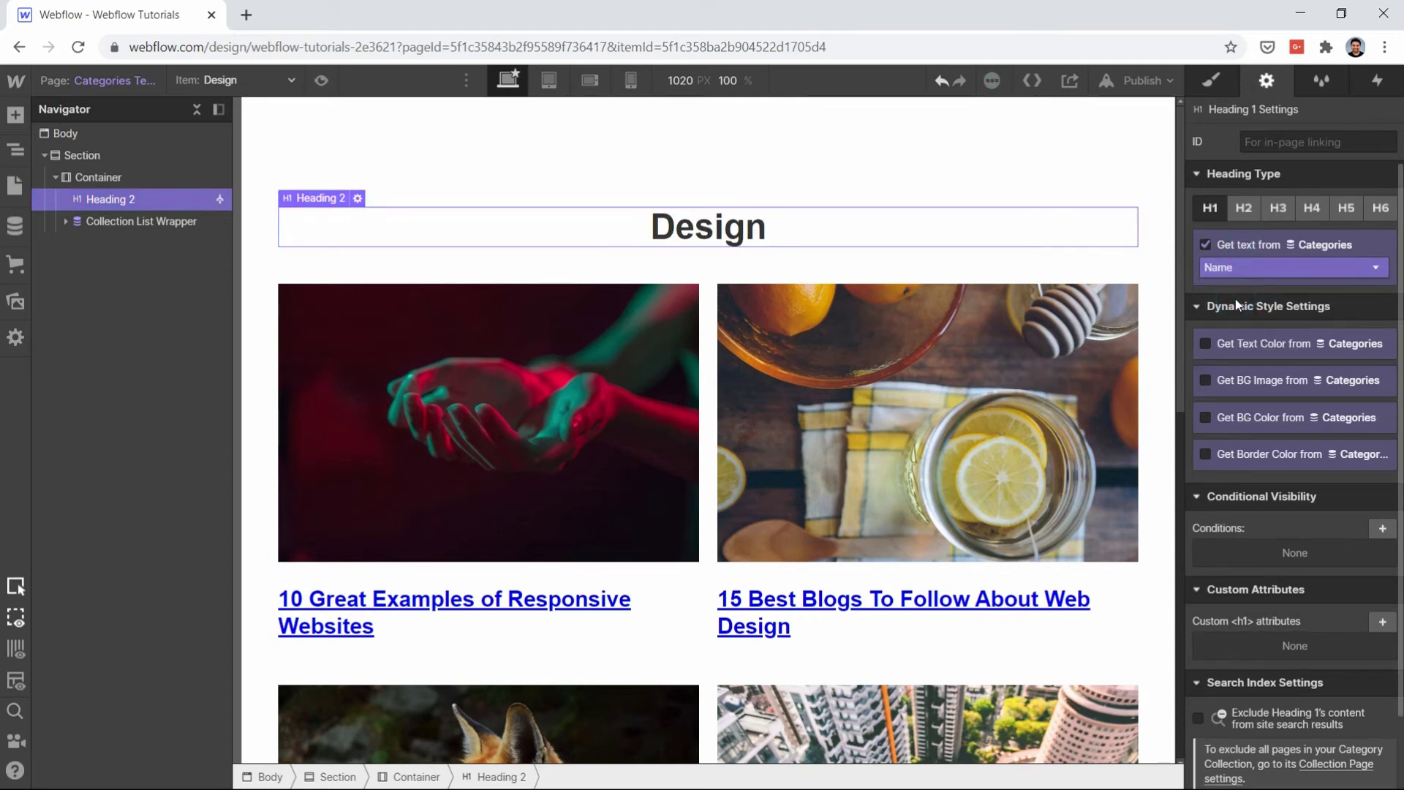
# Step: Switch the template preview to the Tech category item to check its heading
pyautogui.click(856, 162)
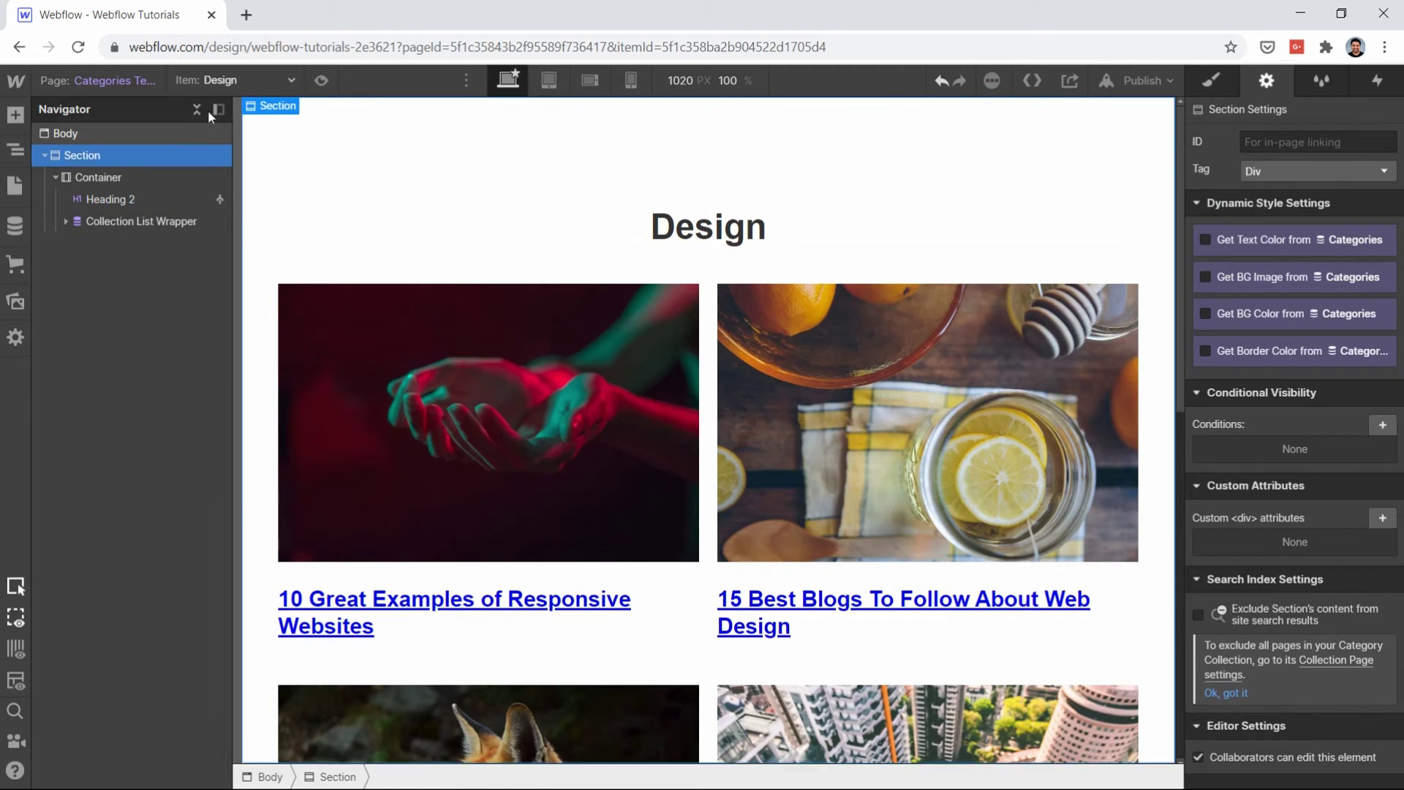
pyautogui.click(239, 91)
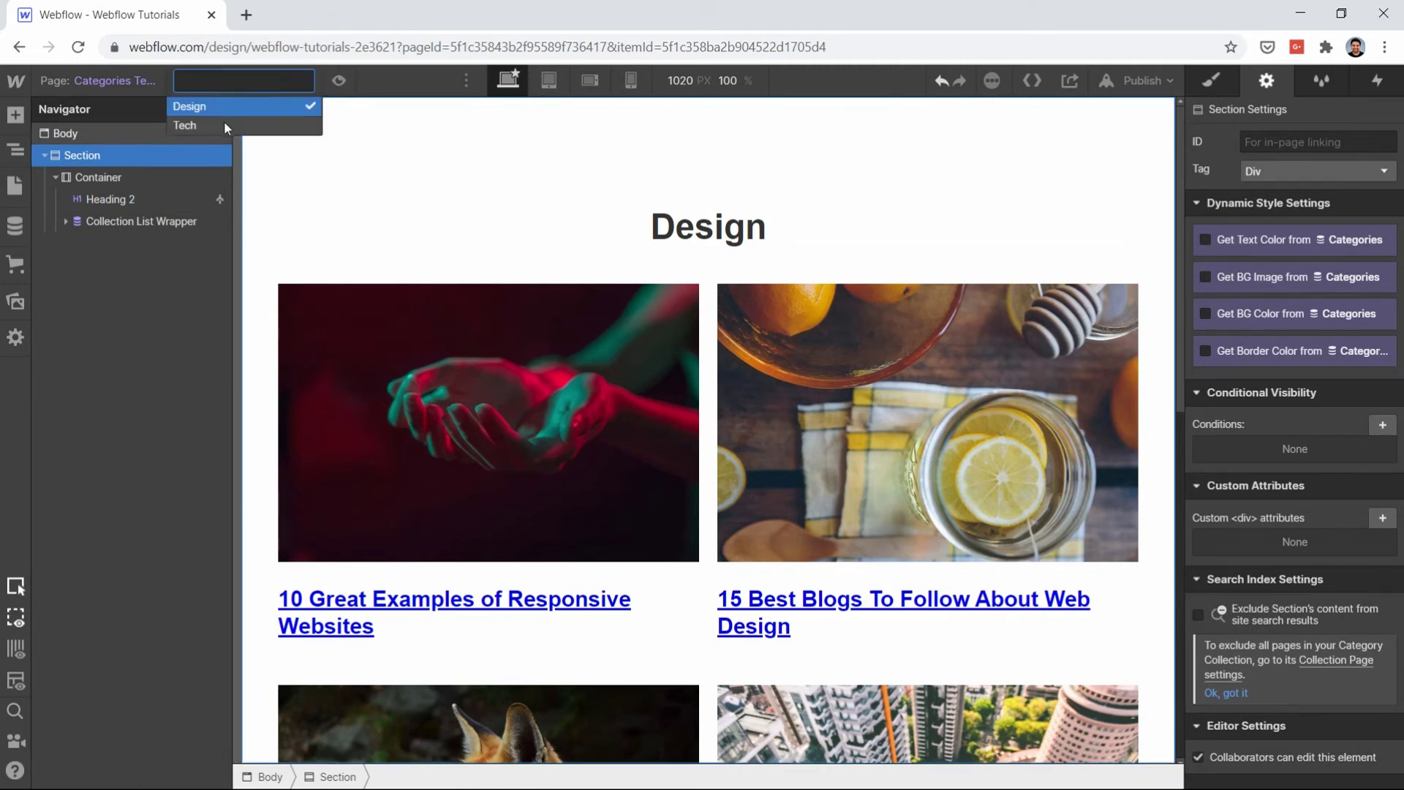
pyautogui.click(223, 120)
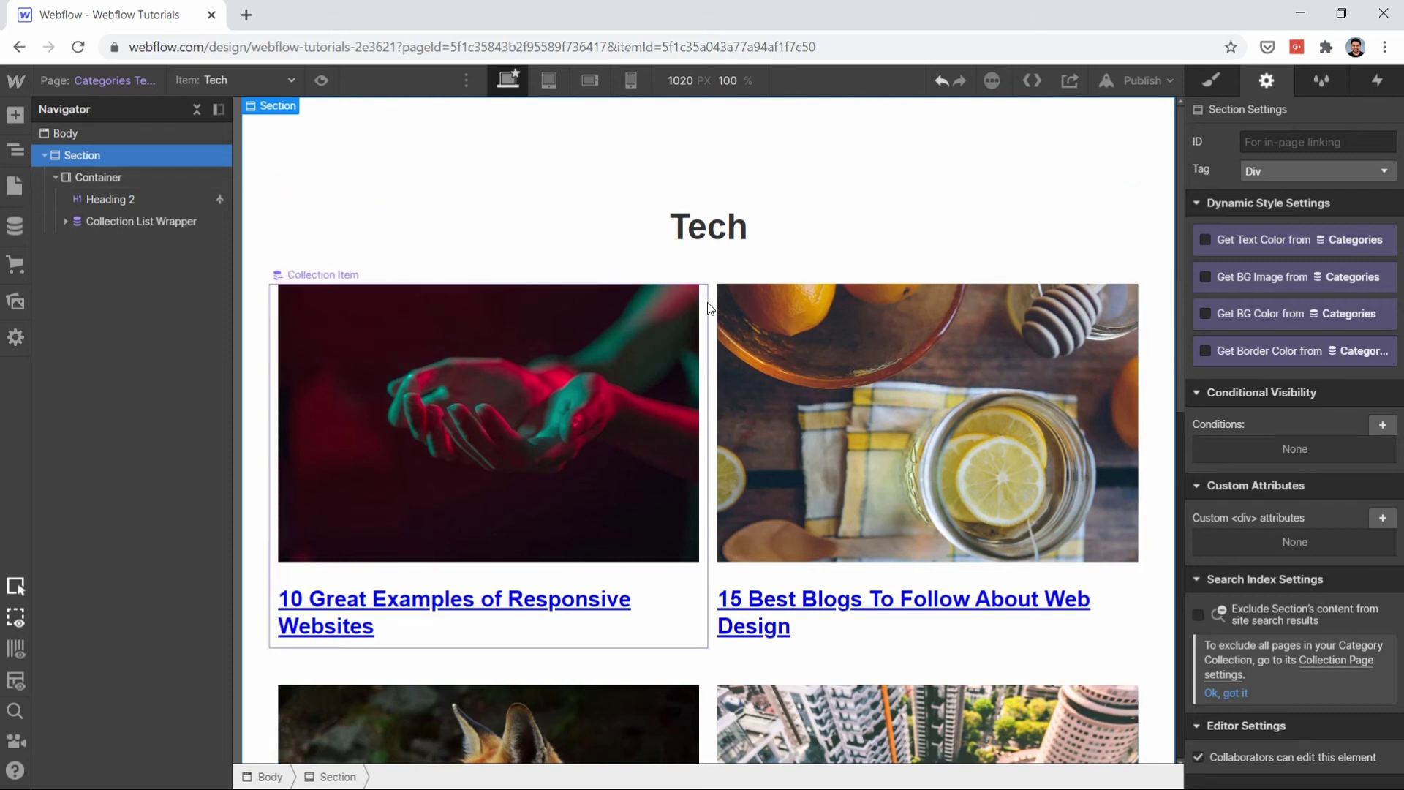
# Step: Remove the item limit from the Blog Posts Collection List Wrapper and look through the full list
pyautogui.click(161, 220)
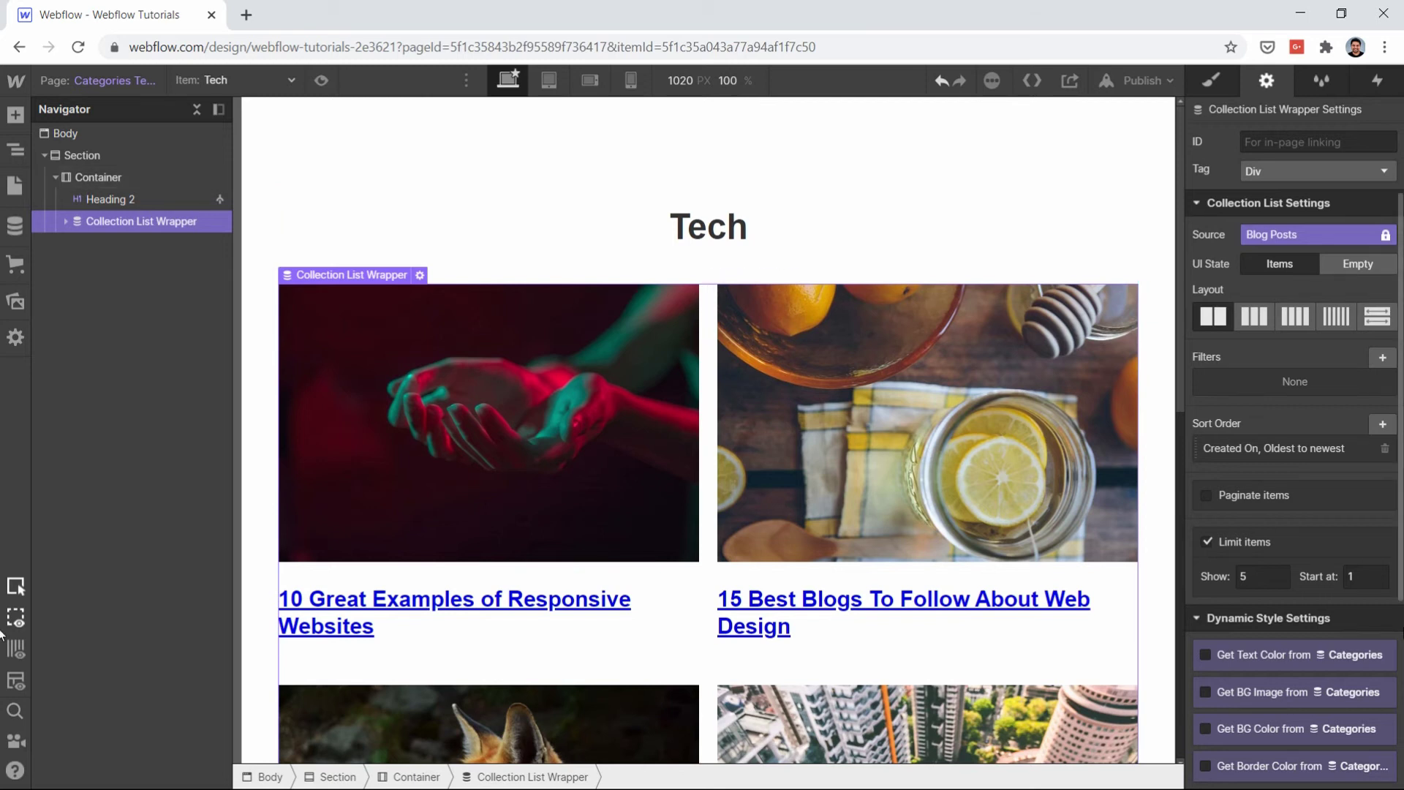
pyautogui.click(1205, 543)
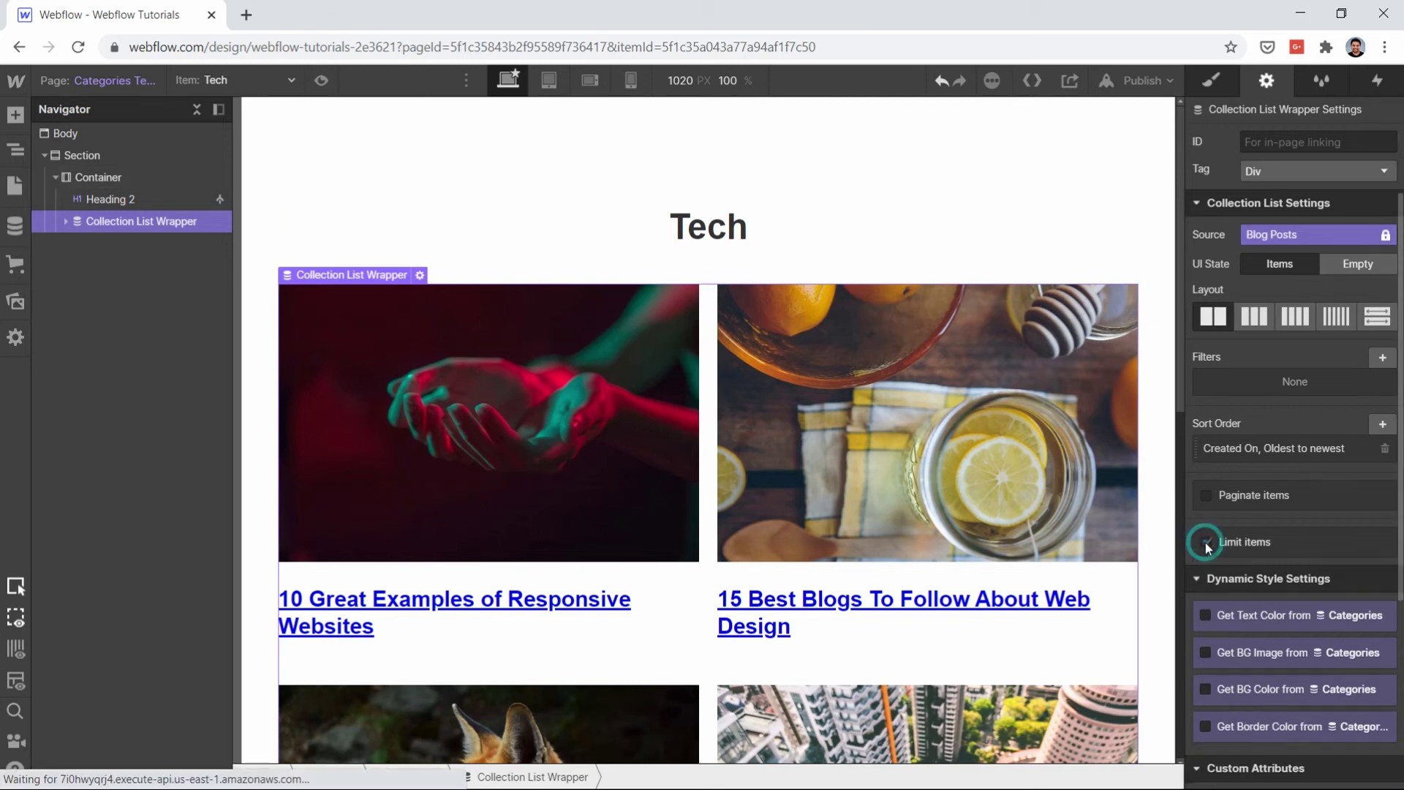
pyautogui.scroll(-10, 810, 404)
pyautogui.scroll(10, 810, 403)
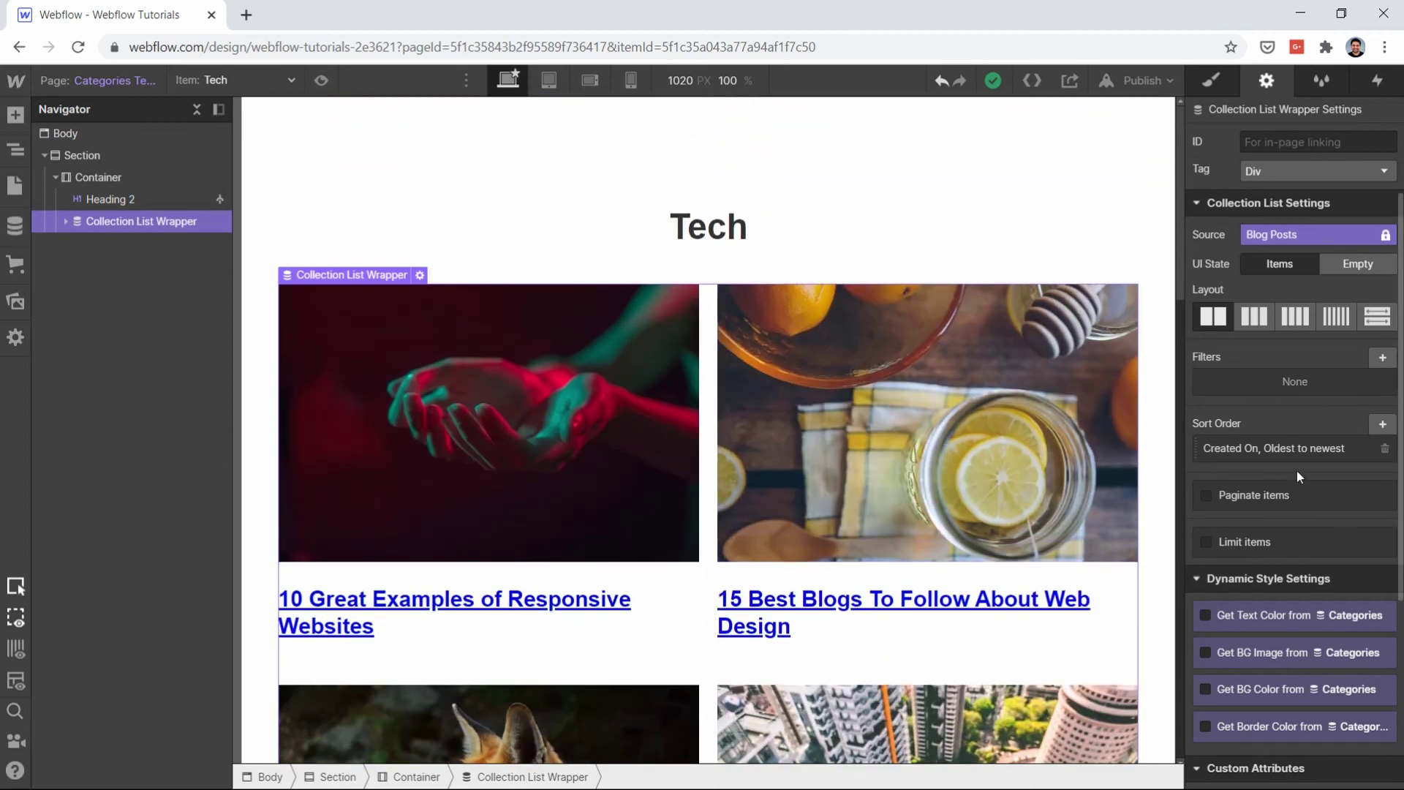
# Step: Add and save a filter on the Blog Posts list so that Category equals Current Category
pyautogui.click(1382, 359)
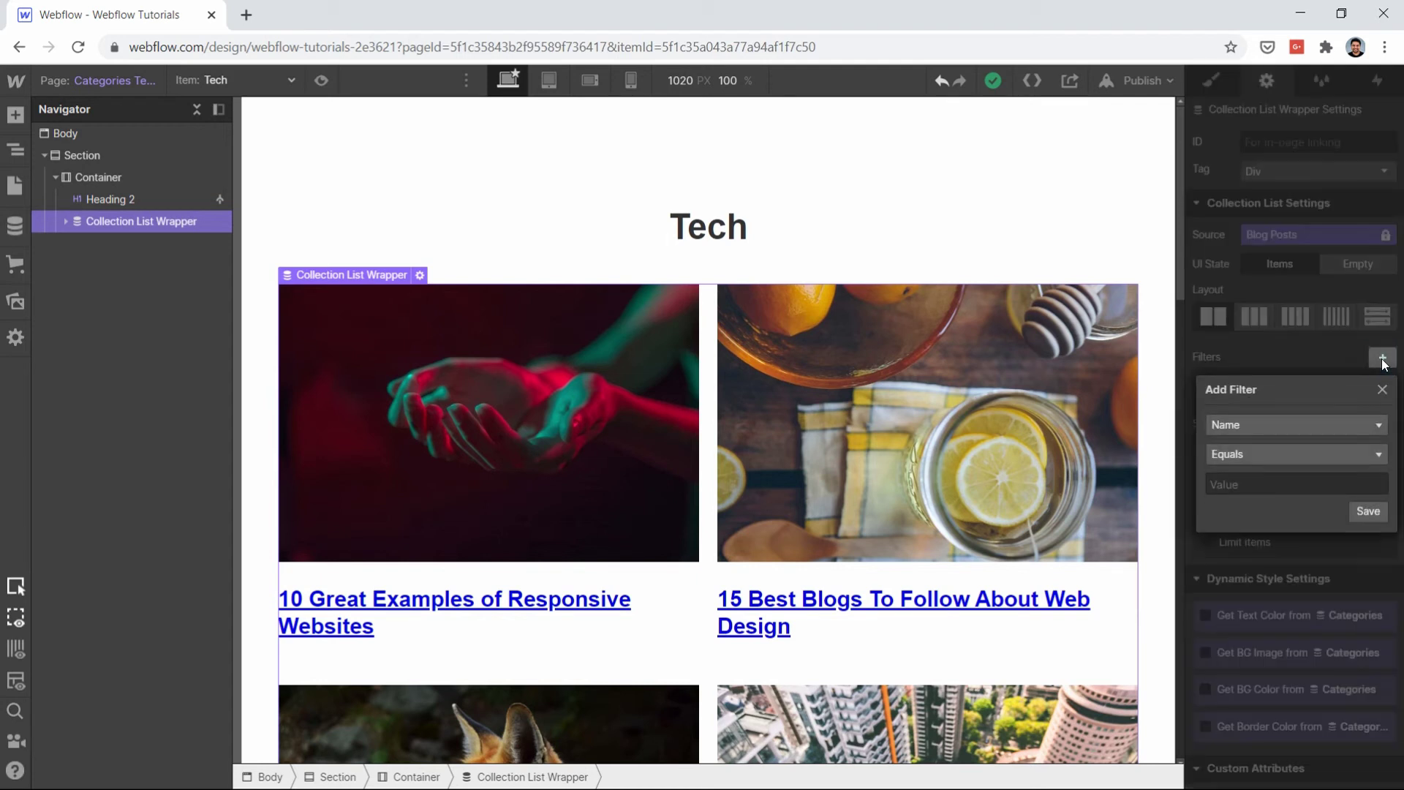
pyautogui.click(1247, 423)
pyautogui.scroll(-1, 1253, 536)
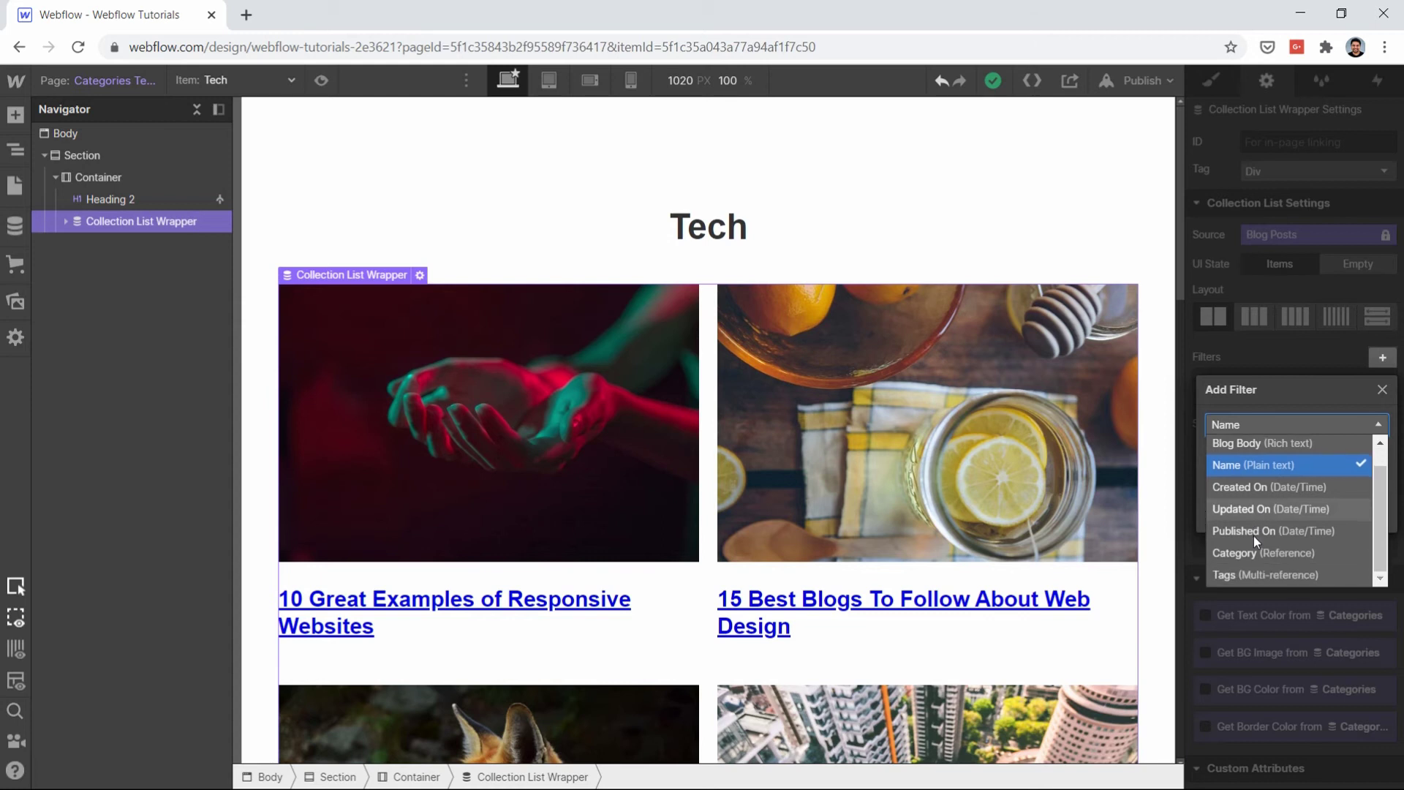
pyautogui.click(1253, 552)
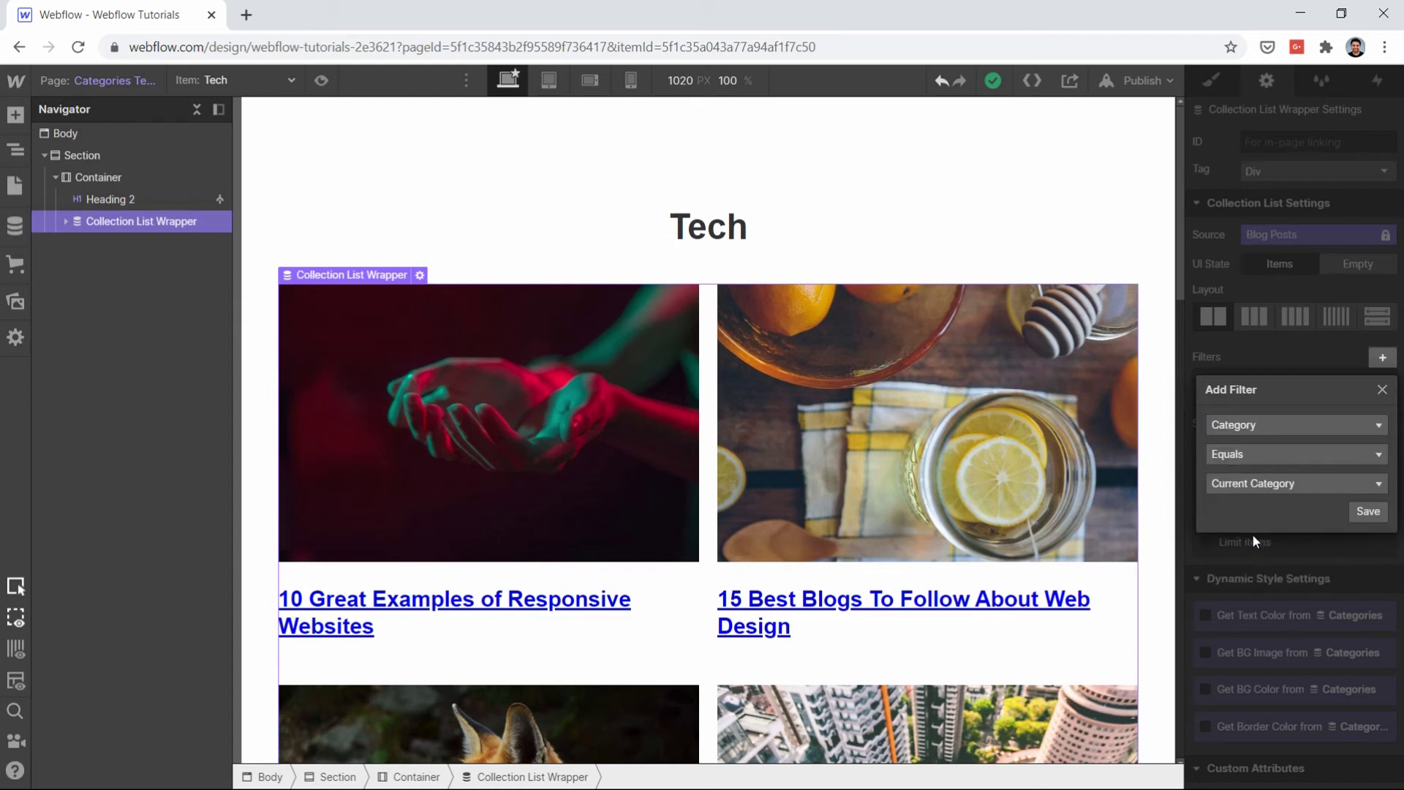
pyautogui.click(1249, 455)
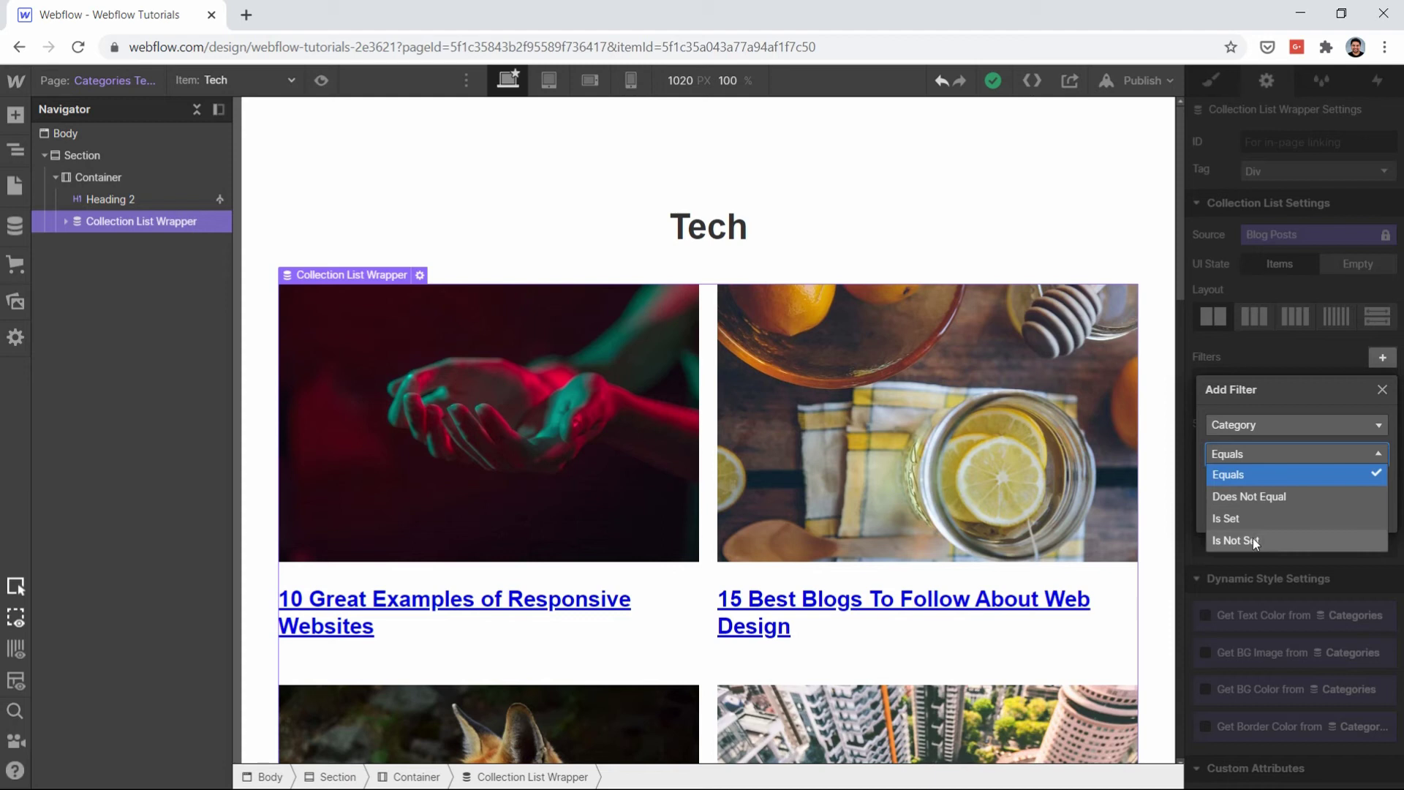
pyautogui.click(1246, 469)
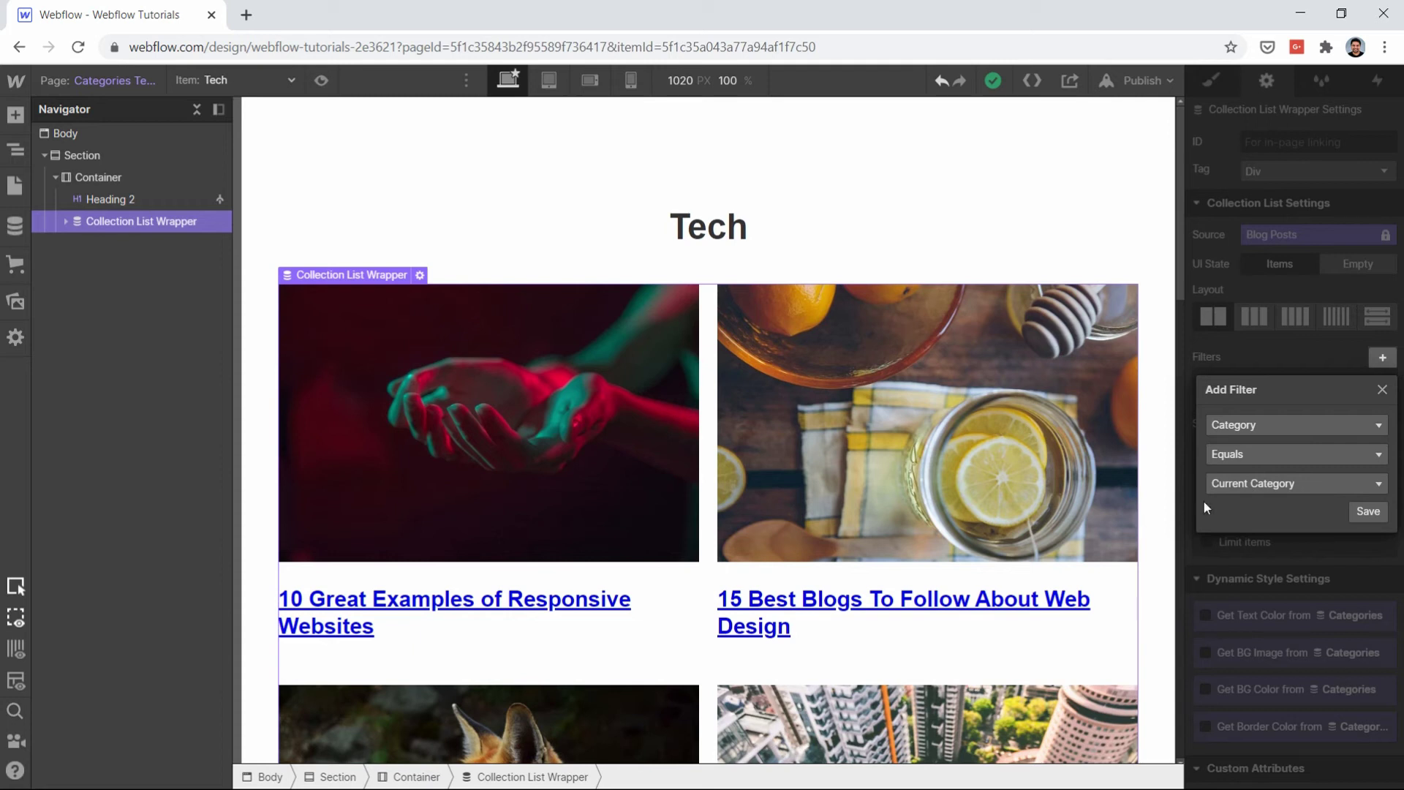
pyautogui.click(1234, 489)
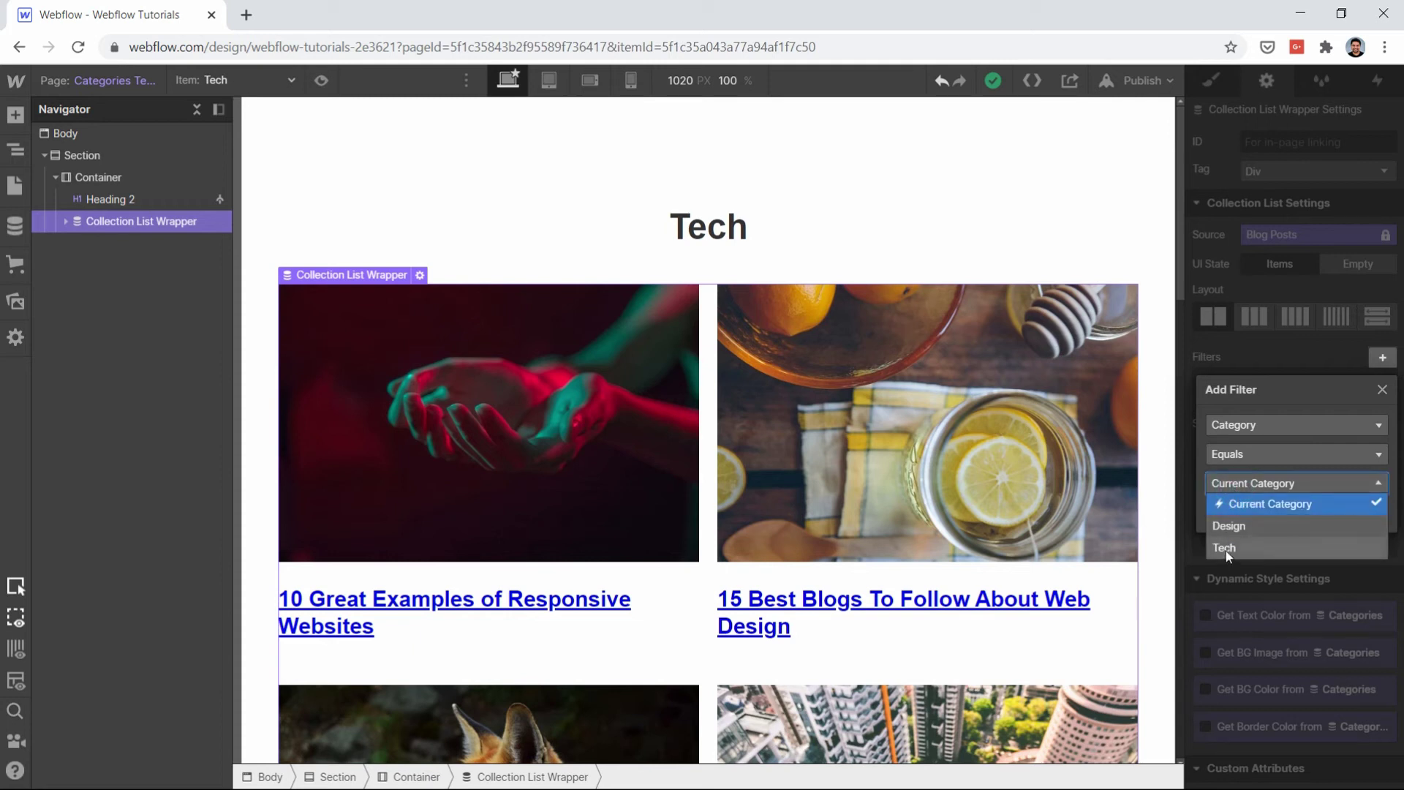
pyautogui.click(1262, 506)
pyautogui.click(1365, 511)
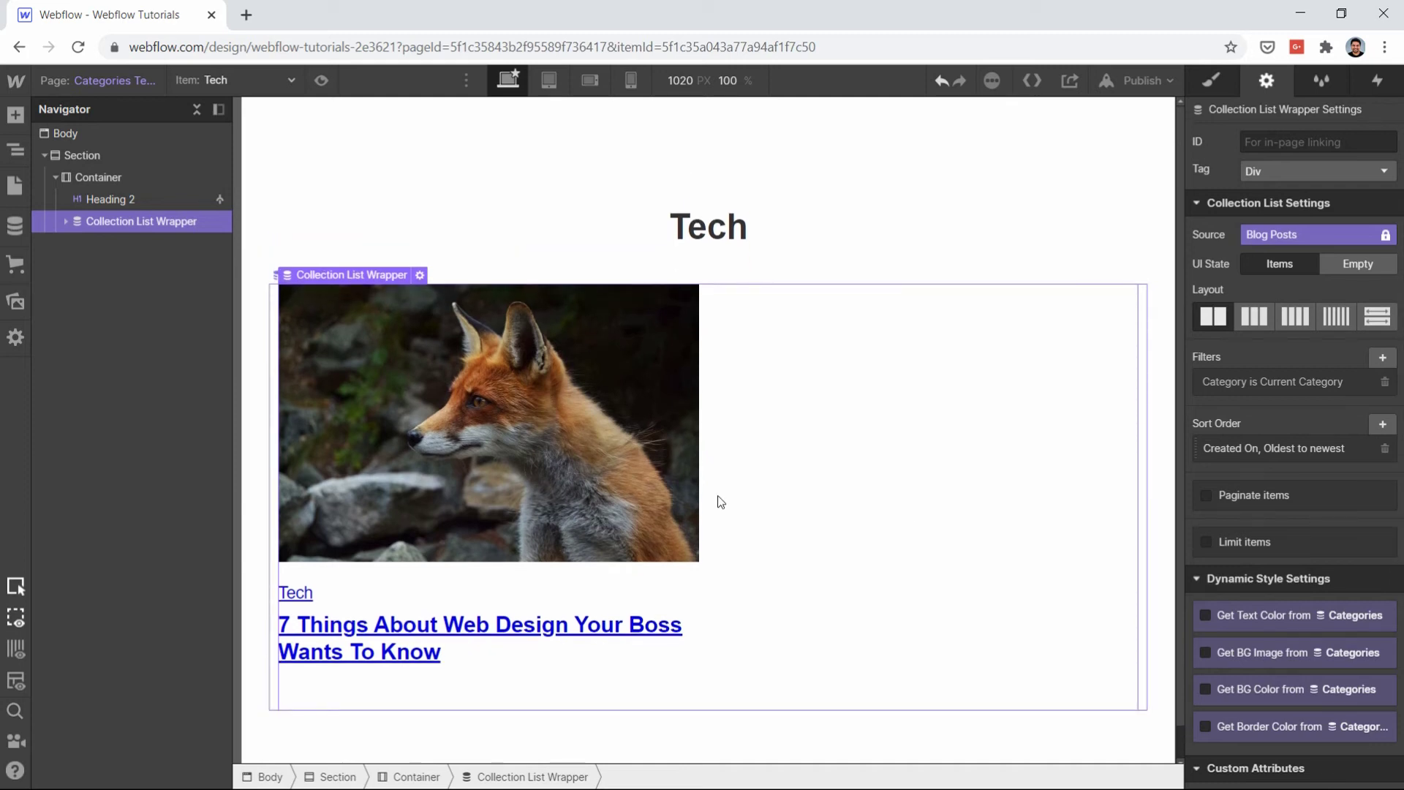
# Step: Open the "Designers Who Changed the Web" item in the Blog Posts CMS collection and go to its Category and Tags fields
pyautogui.click(16, 227)
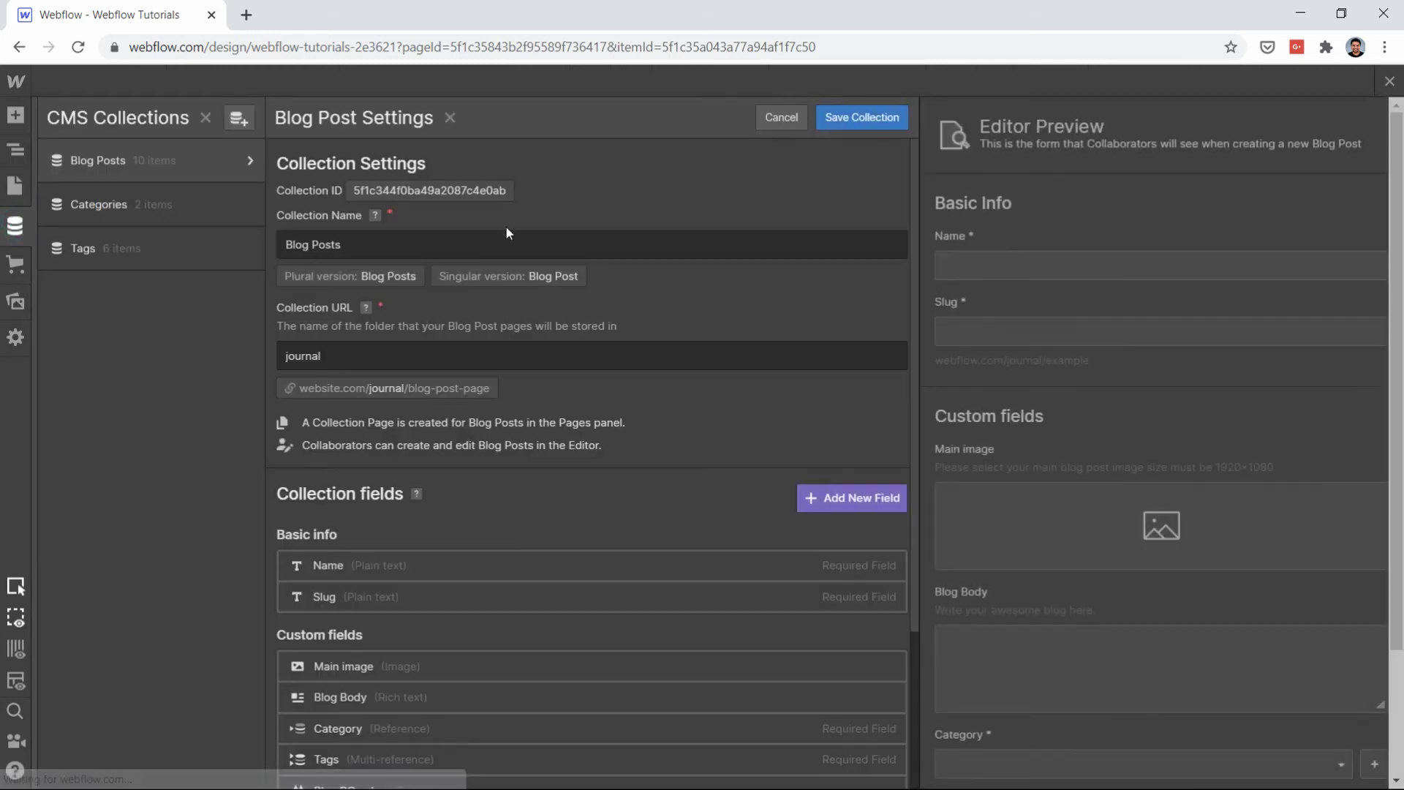
pyautogui.click(96, 189)
pyautogui.click(107, 160)
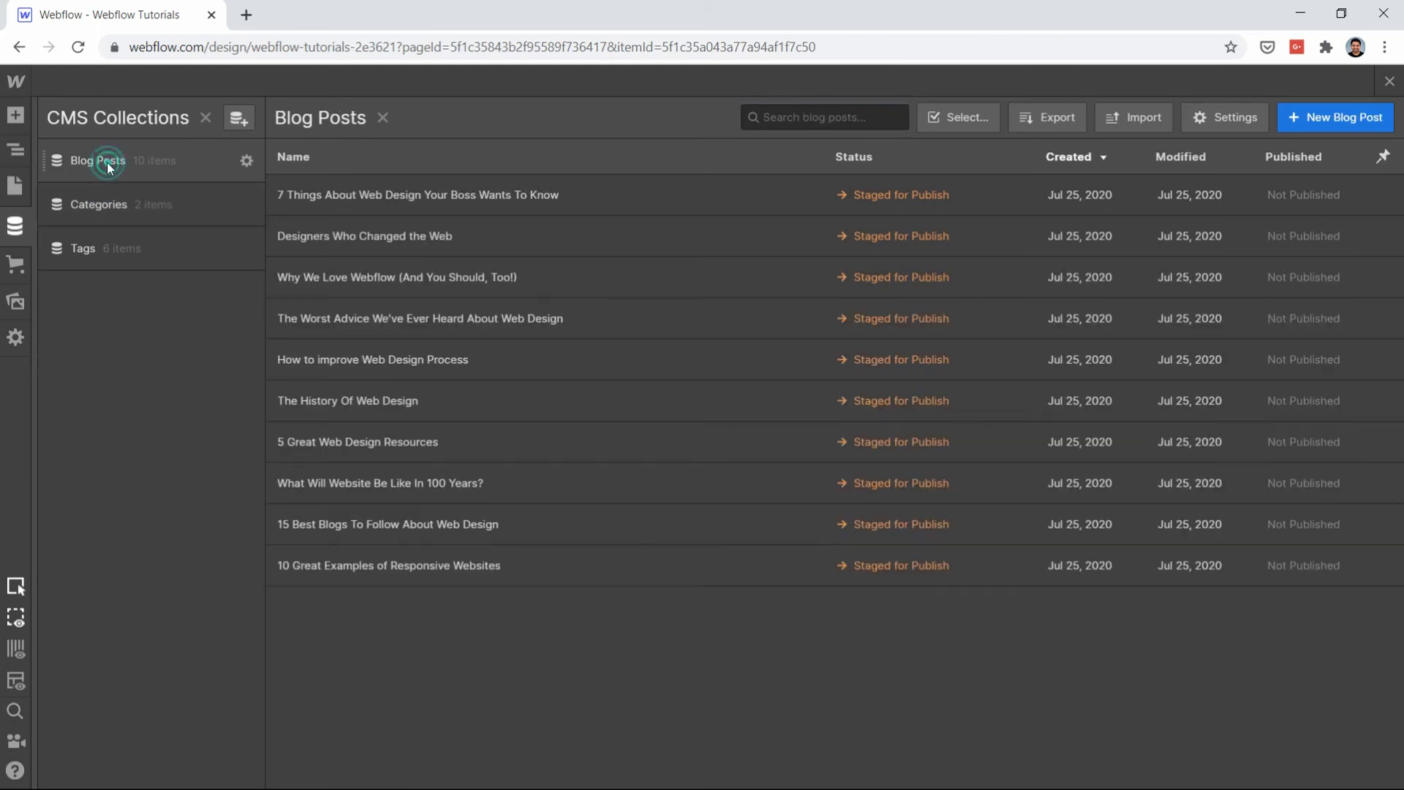
pyautogui.click(411, 236)
pyautogui.scroll(-10, 1044, 422)
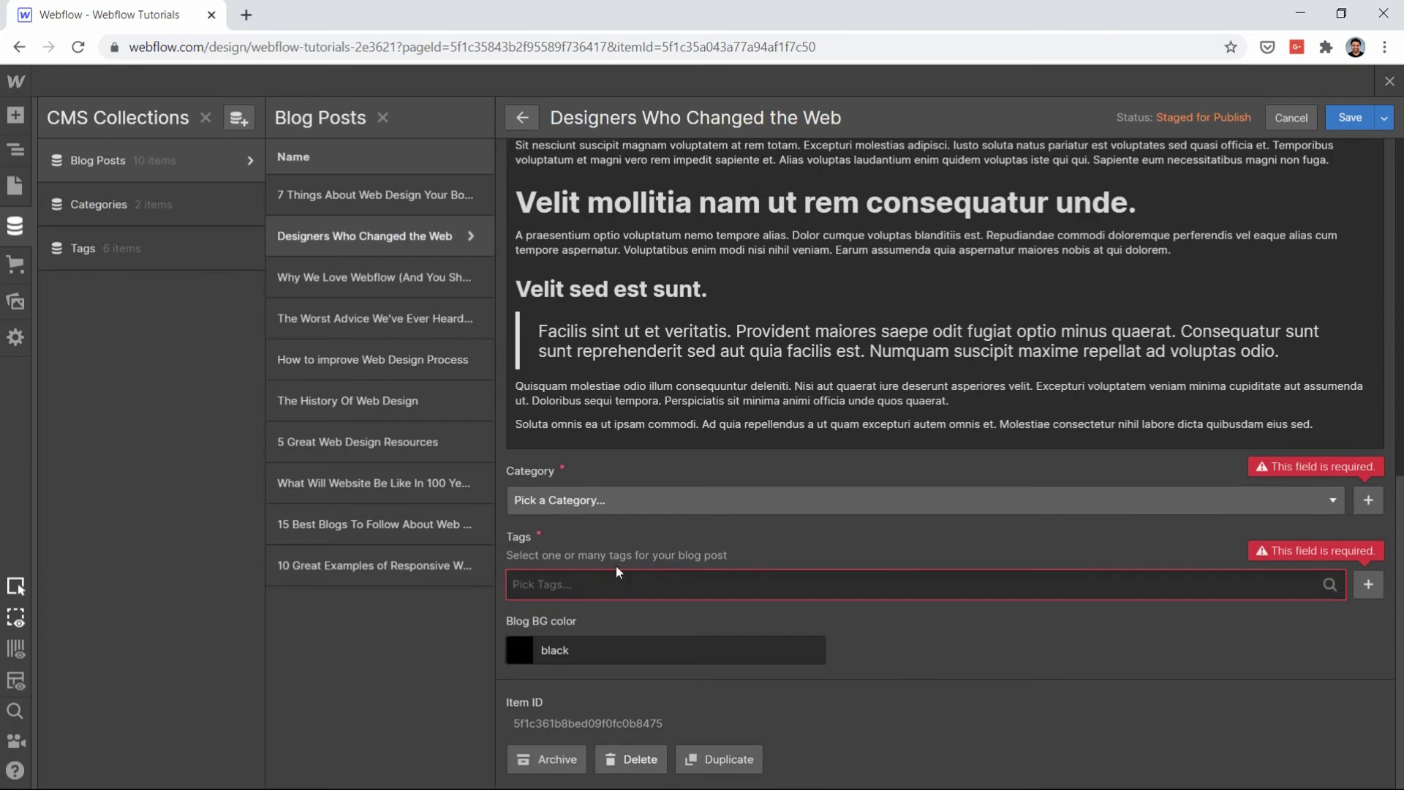
# Step: Assign the Design category and the Figma tag to the "Designers Who Changed the Web" post and save it
pyautogui.click(589, 499)
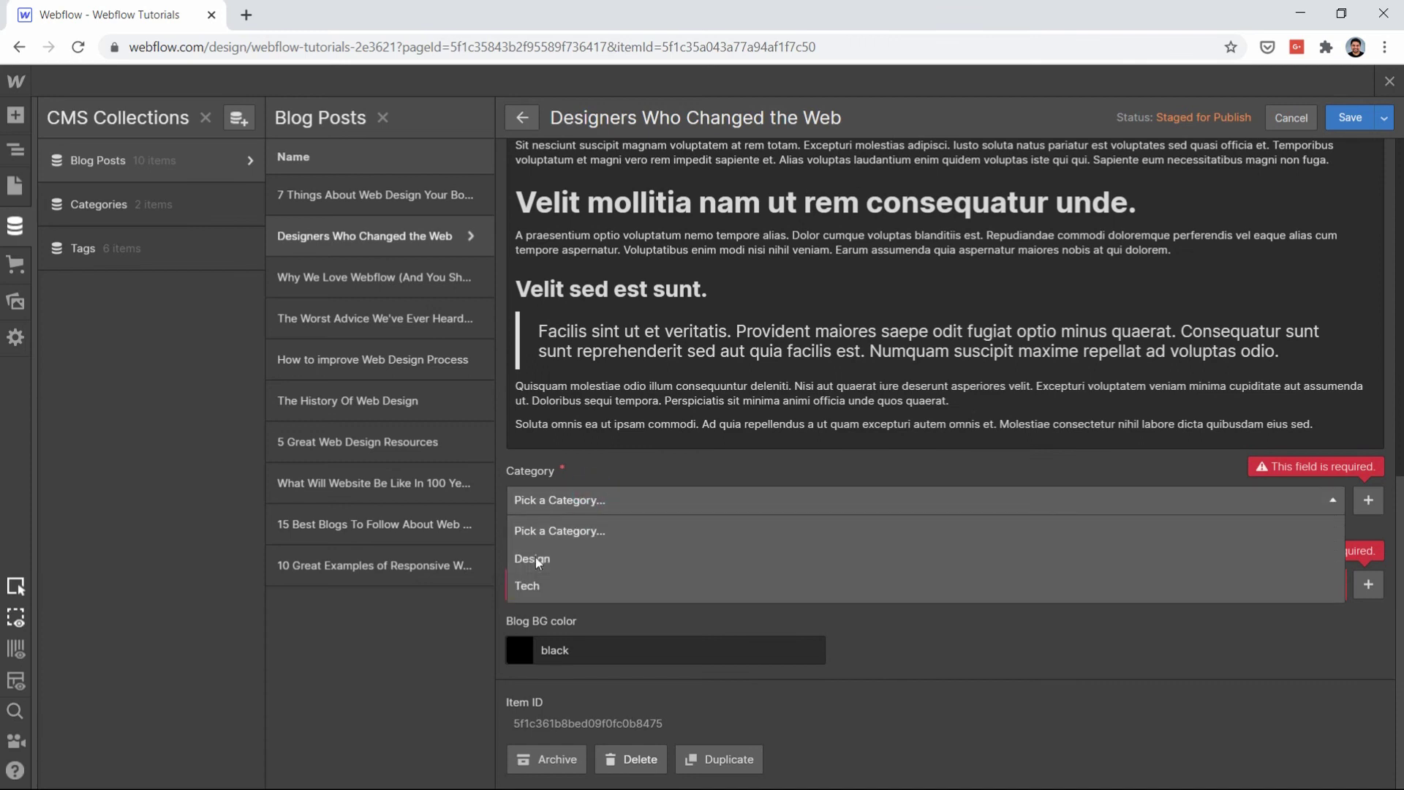
pyautogui.click(535, 557)
pyautogui.click(537, 583)
pyautogui.click(537, 650)
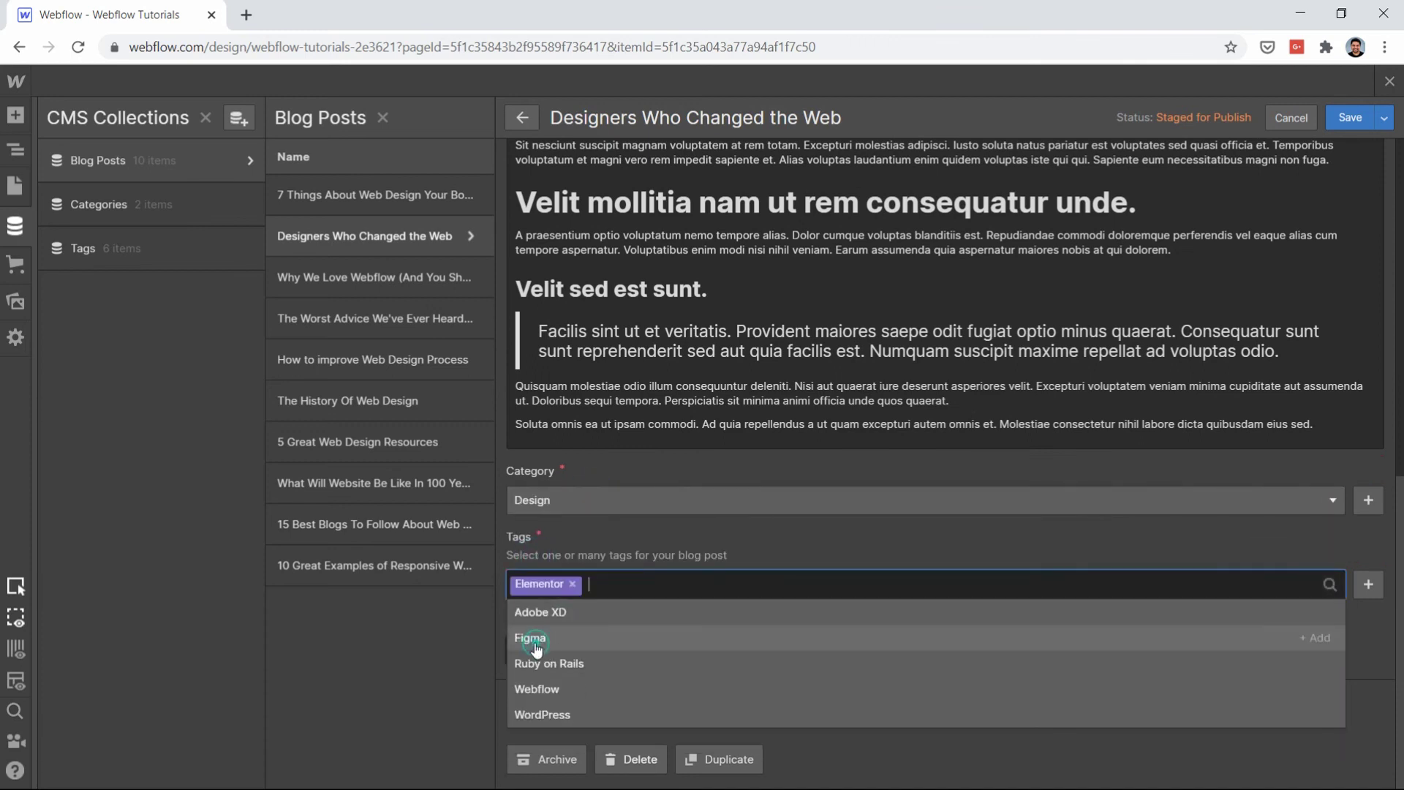
pyautogui.click(573, 584)
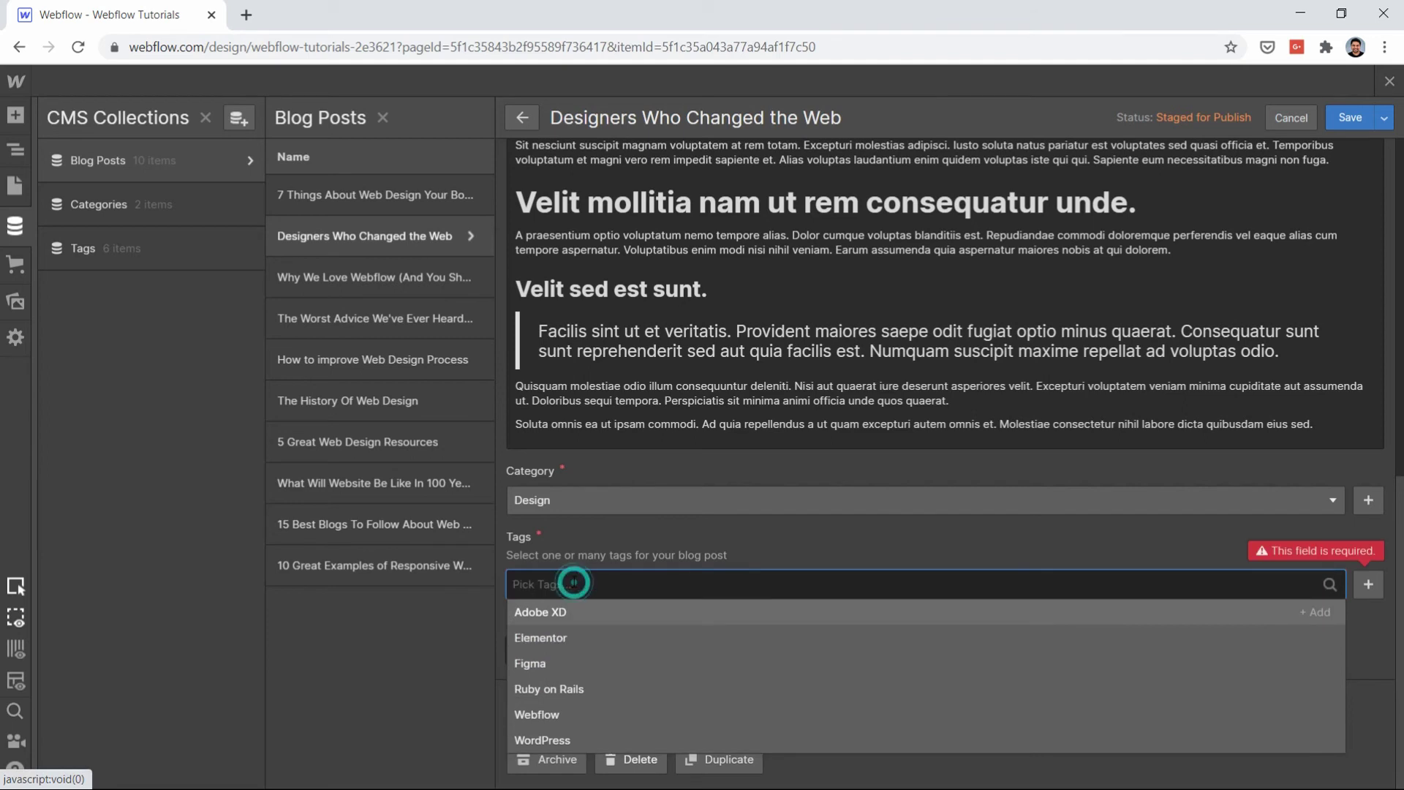
pyautogui.click(525, 663)
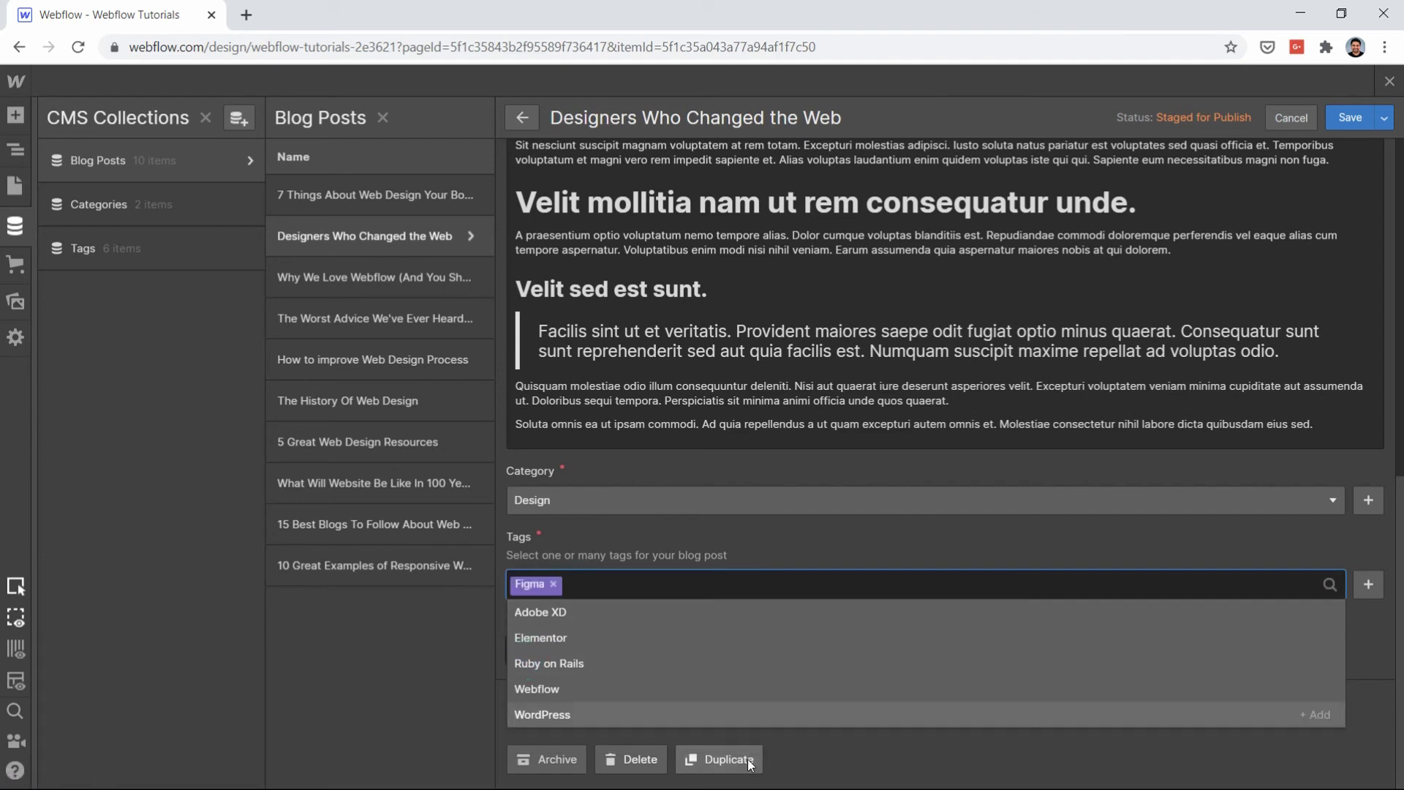
pyautogui.click(1341, 119)
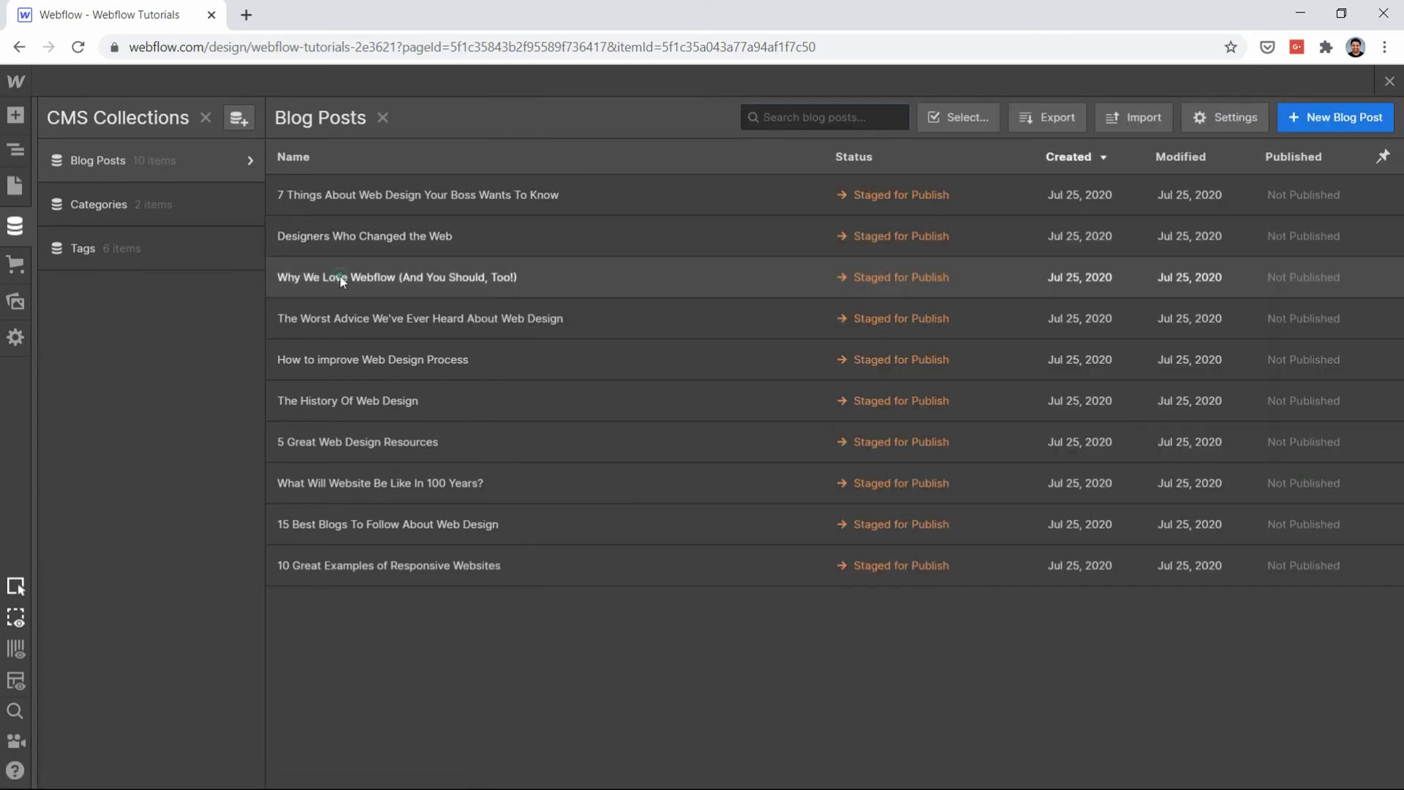
# Step: Assign the Tech category and the Webflow tag to the "Why We Love Webflow (And You Should, Too!)" post and save it
pyautogui.click(329, 277)
pyautogui.scroll(-3, 845, 305)
pyautogui.scroll(-7, 845, 305)
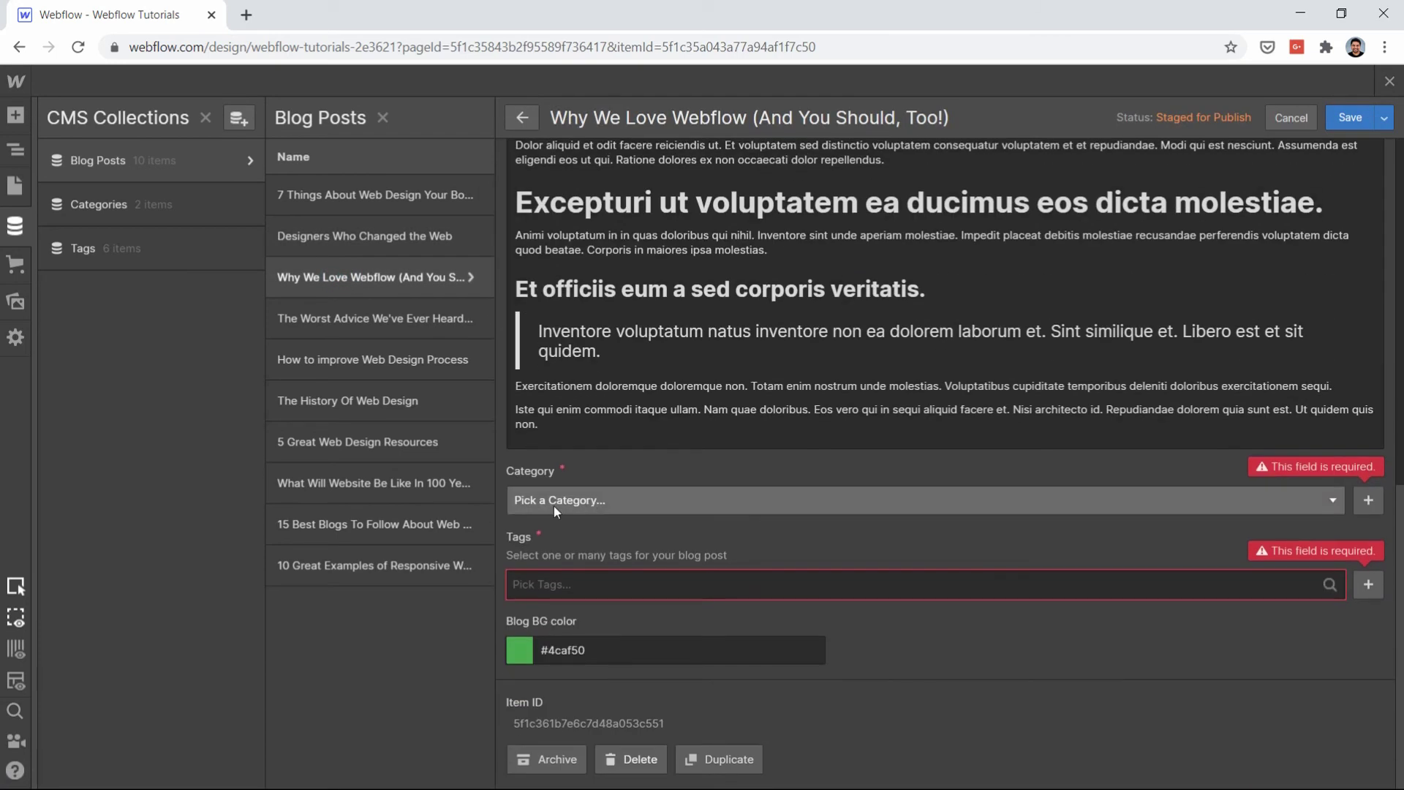
pyautogui.click(554, 502)
pyautogui.click(532, 585)
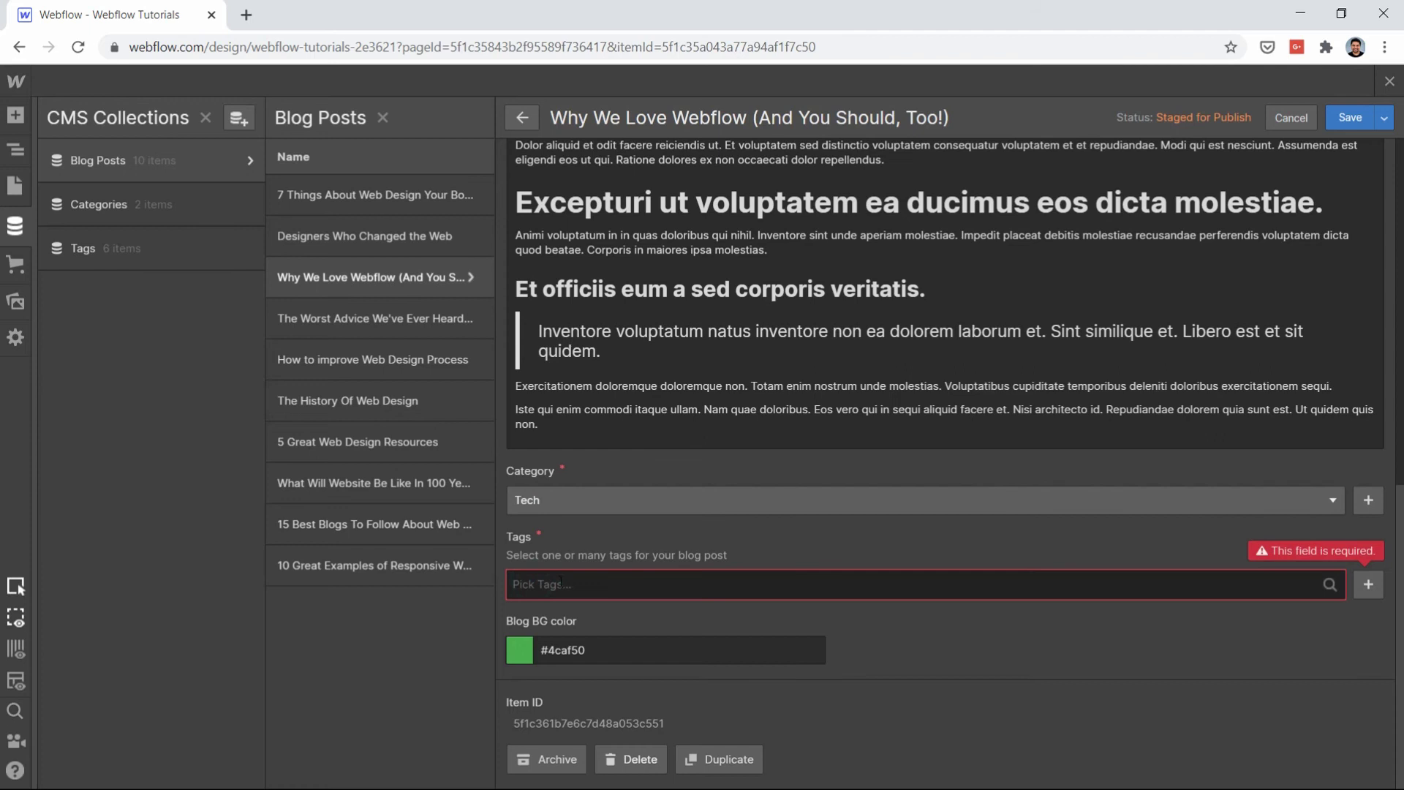
pyautogui.click(560, 583)
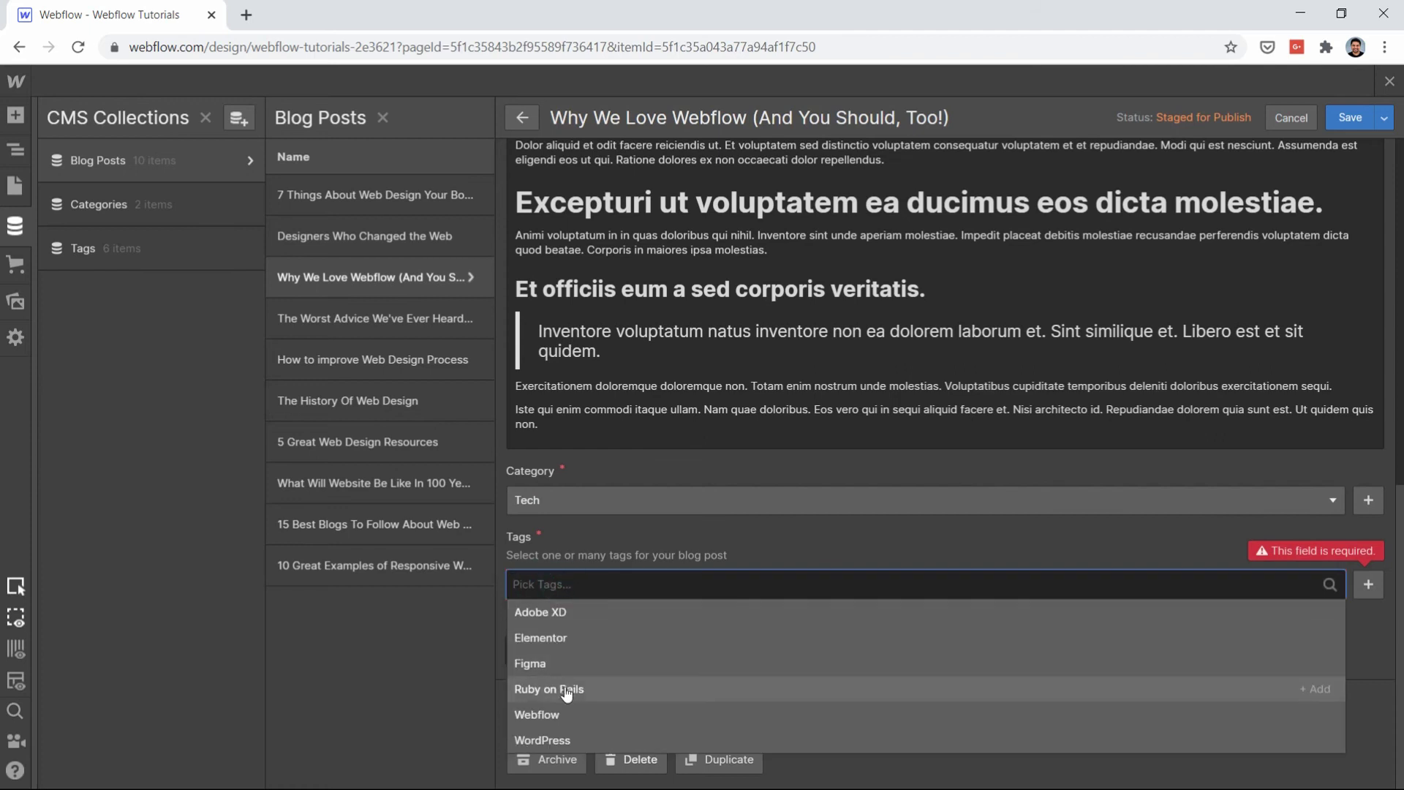
pyautogui.click(550, 714)
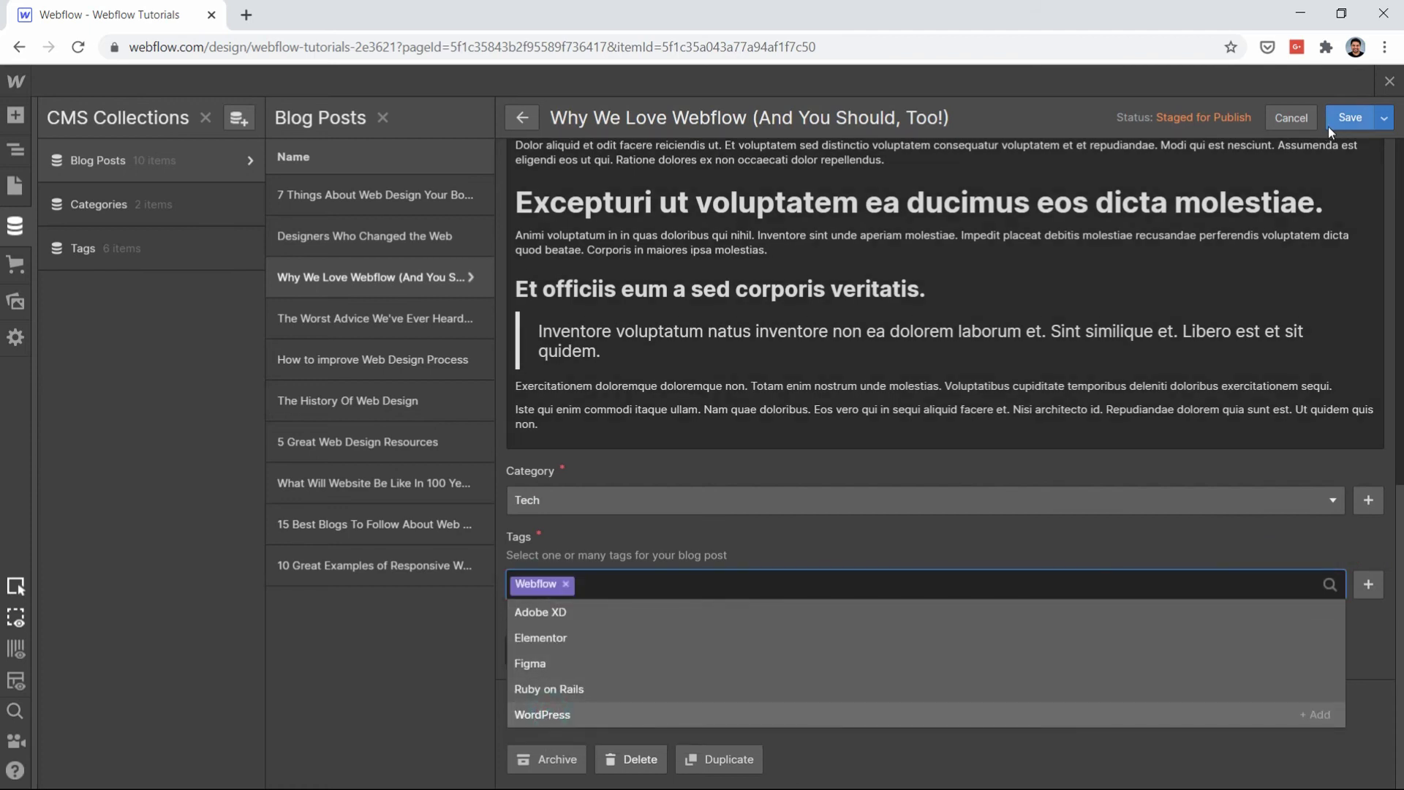
pyautogui.click(1335, 118)
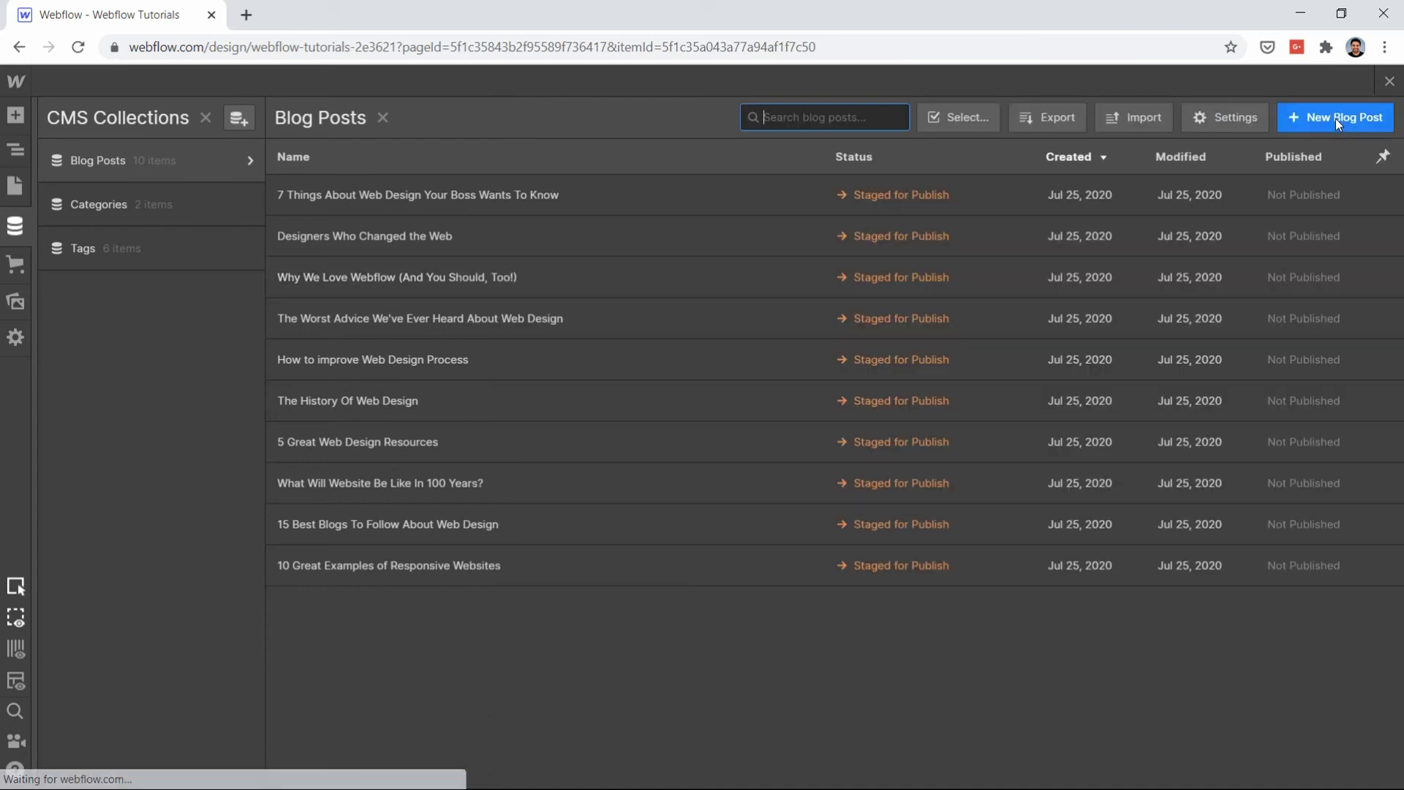
# Step: Assign the Design category and the Adobe XD tag to "The Worst Advice We've Ever Heard About Web Design" post and save it
pyautogui.click(378, 318)
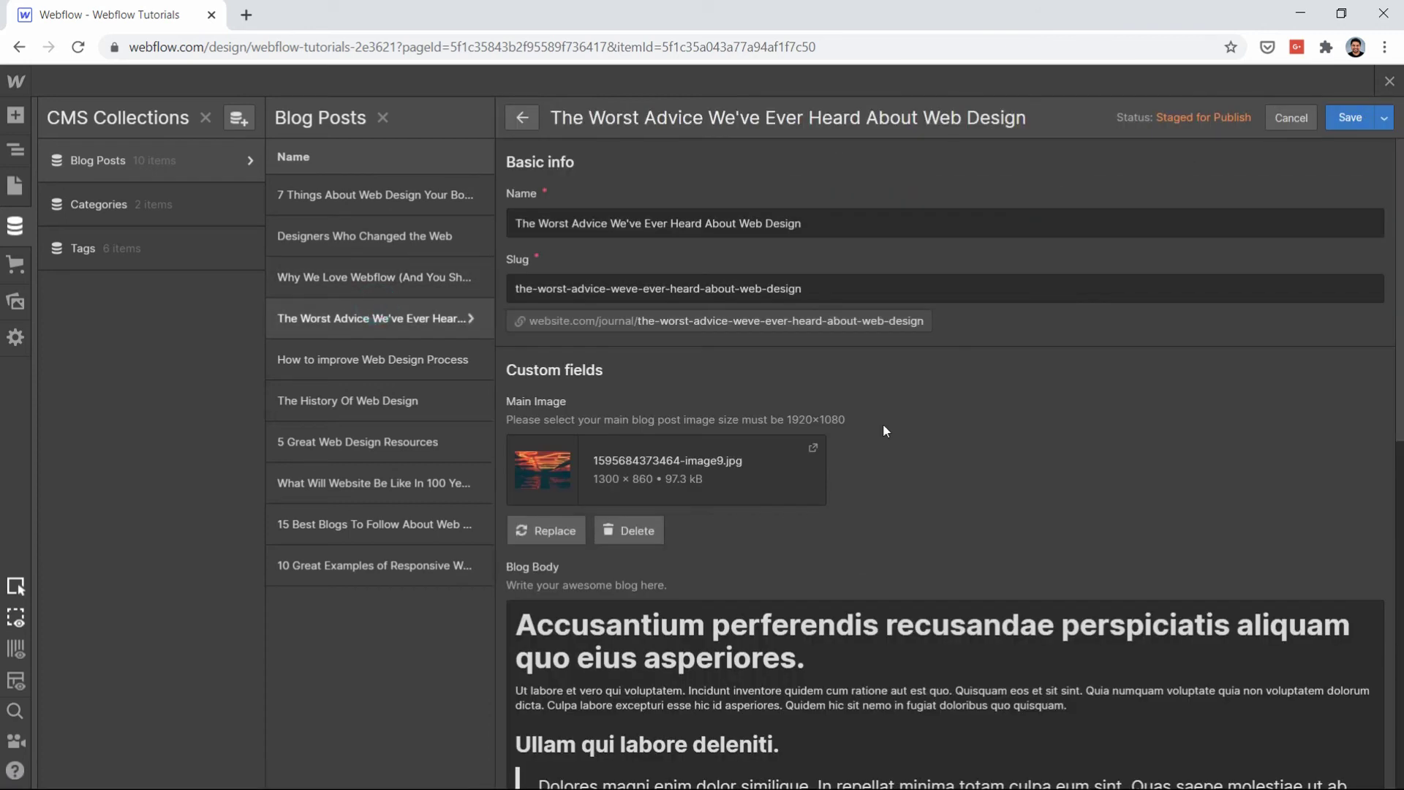
pyautogui.scroll(-10, 883, 423)
pyautogui.click(649, 502)
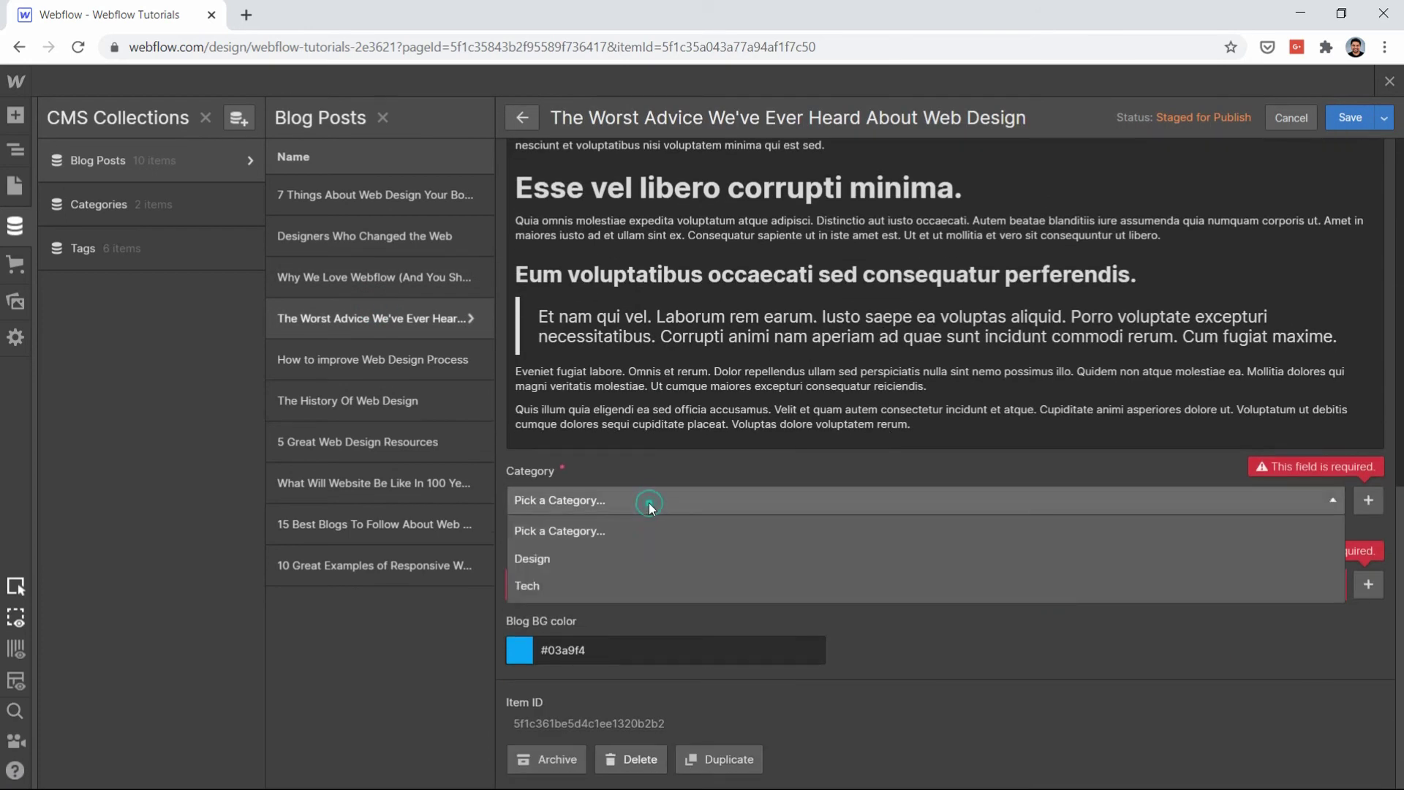
pyautogui.click(539, 555)
pyautogui.click(544, 583)
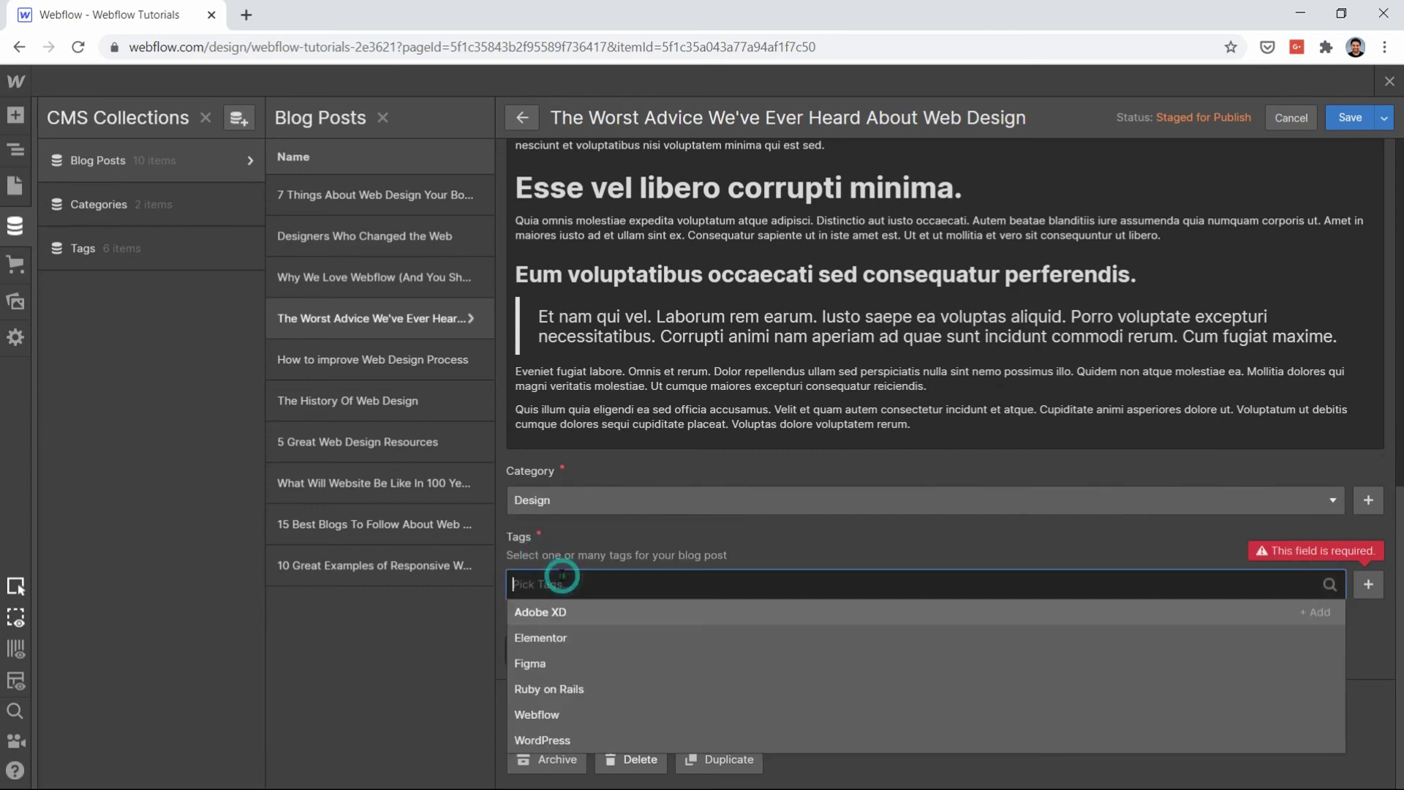
pyautogui.click(582, 613)
pyautogui.click(1345, 115)
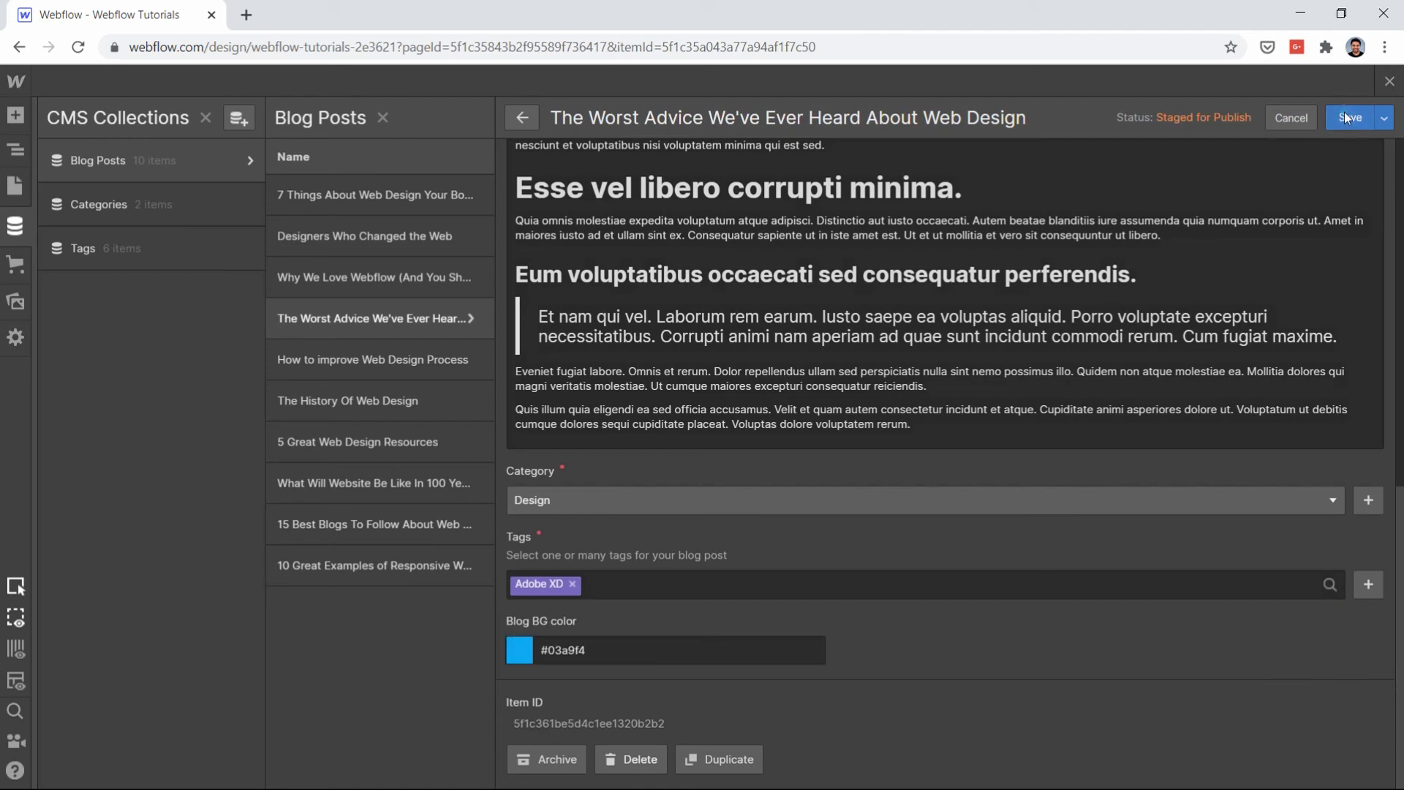
pyautogui.click(1343, 115)
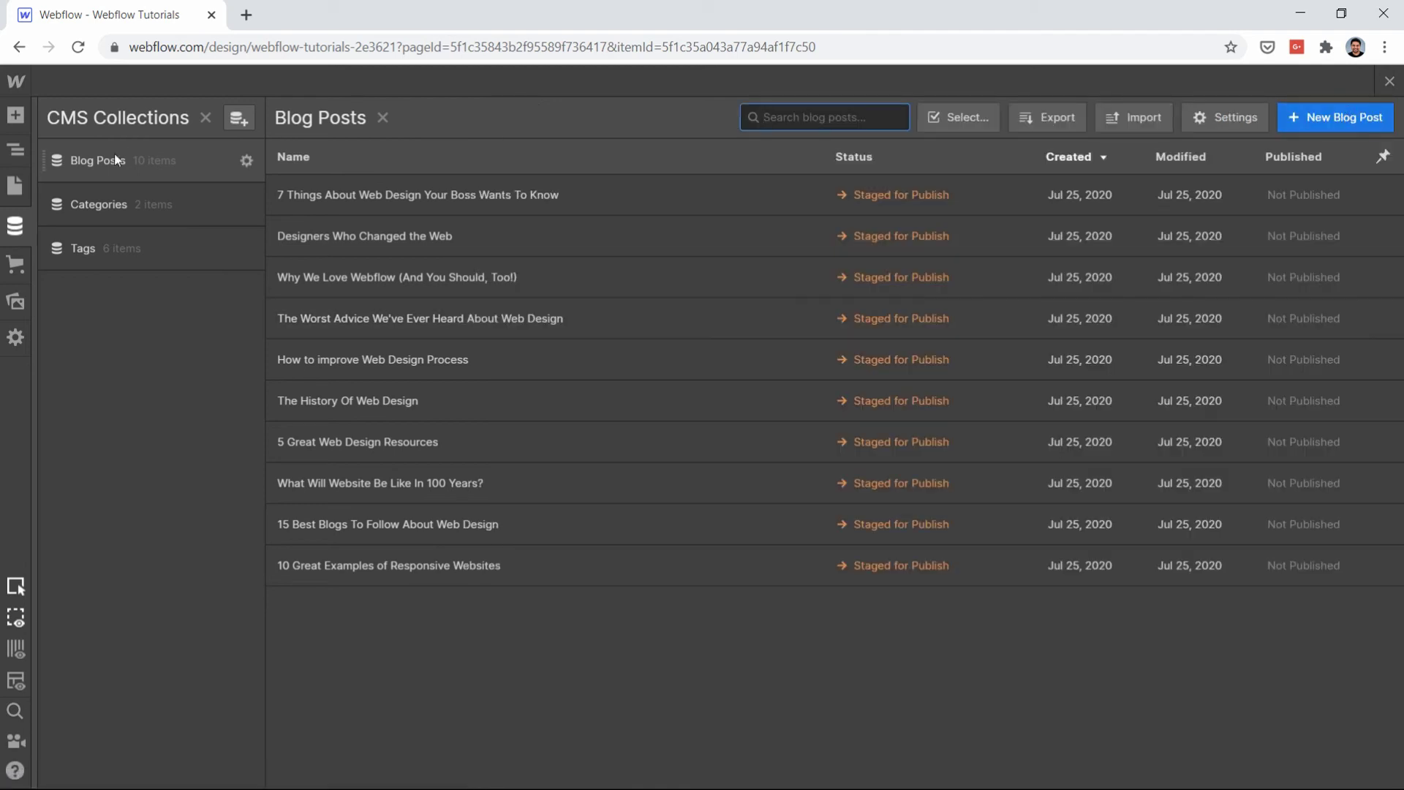
# Step: Return to the Categories Template canvas, review the Tech posts, and switch the preview to the Design category item
pyautogui.click(14, 226)
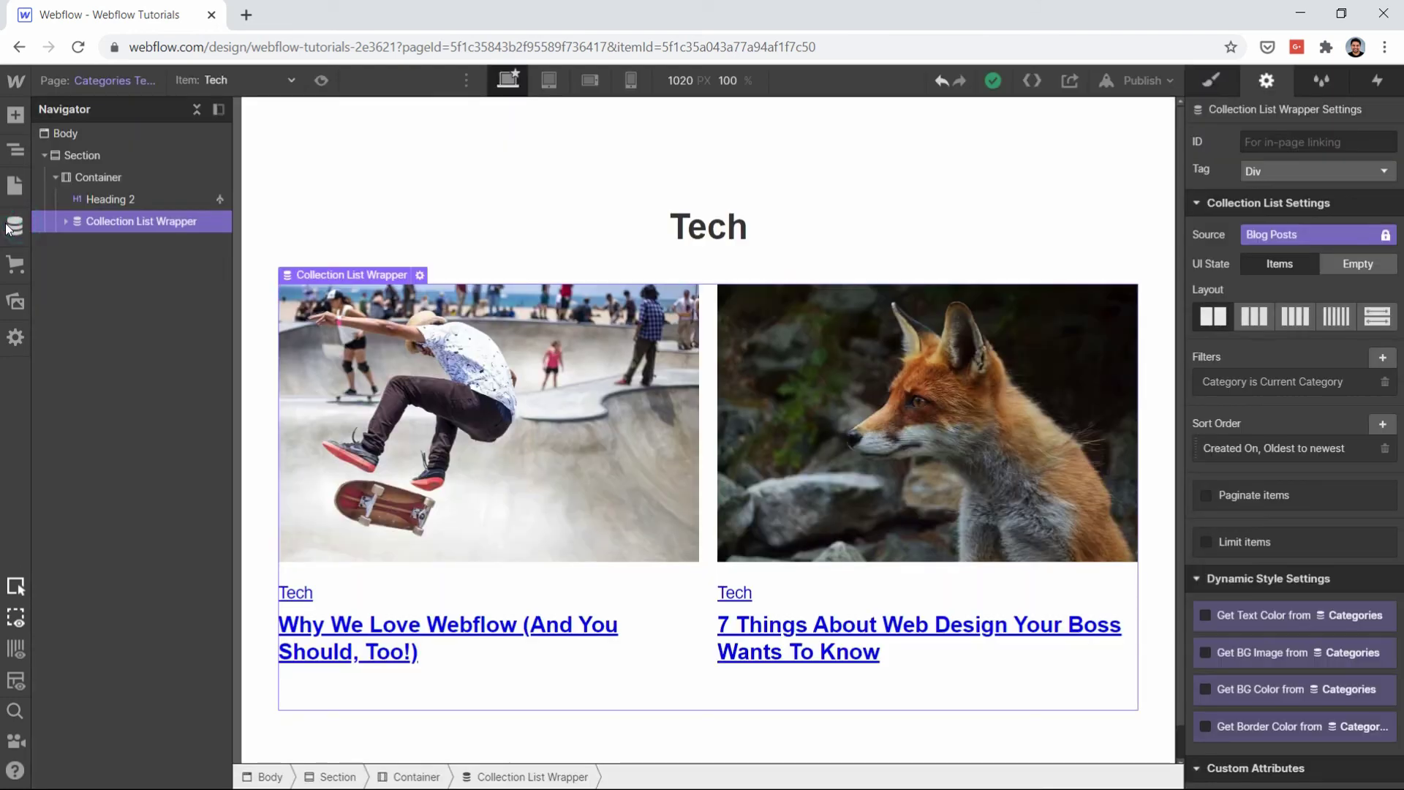
pyautogui.scroll(-1, 627, 542)
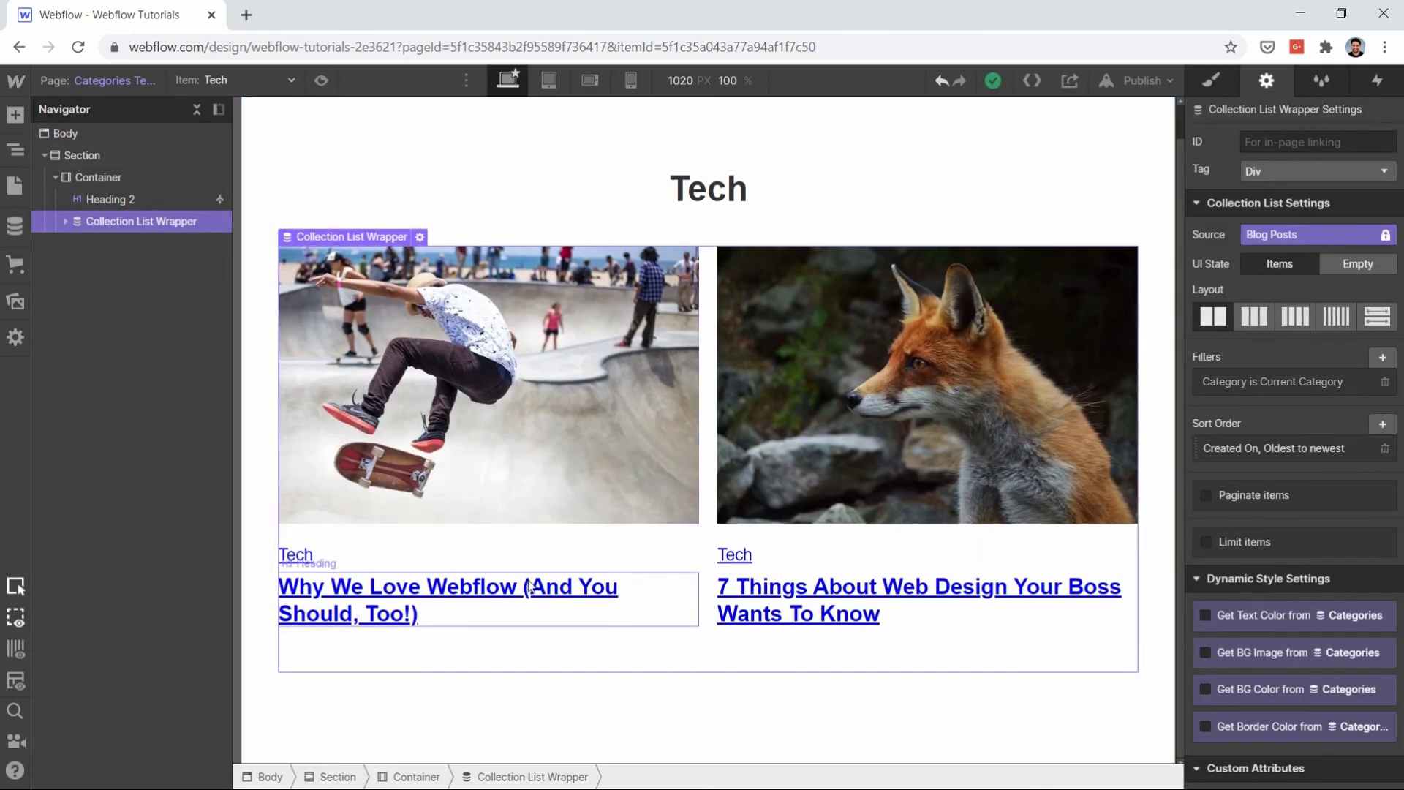
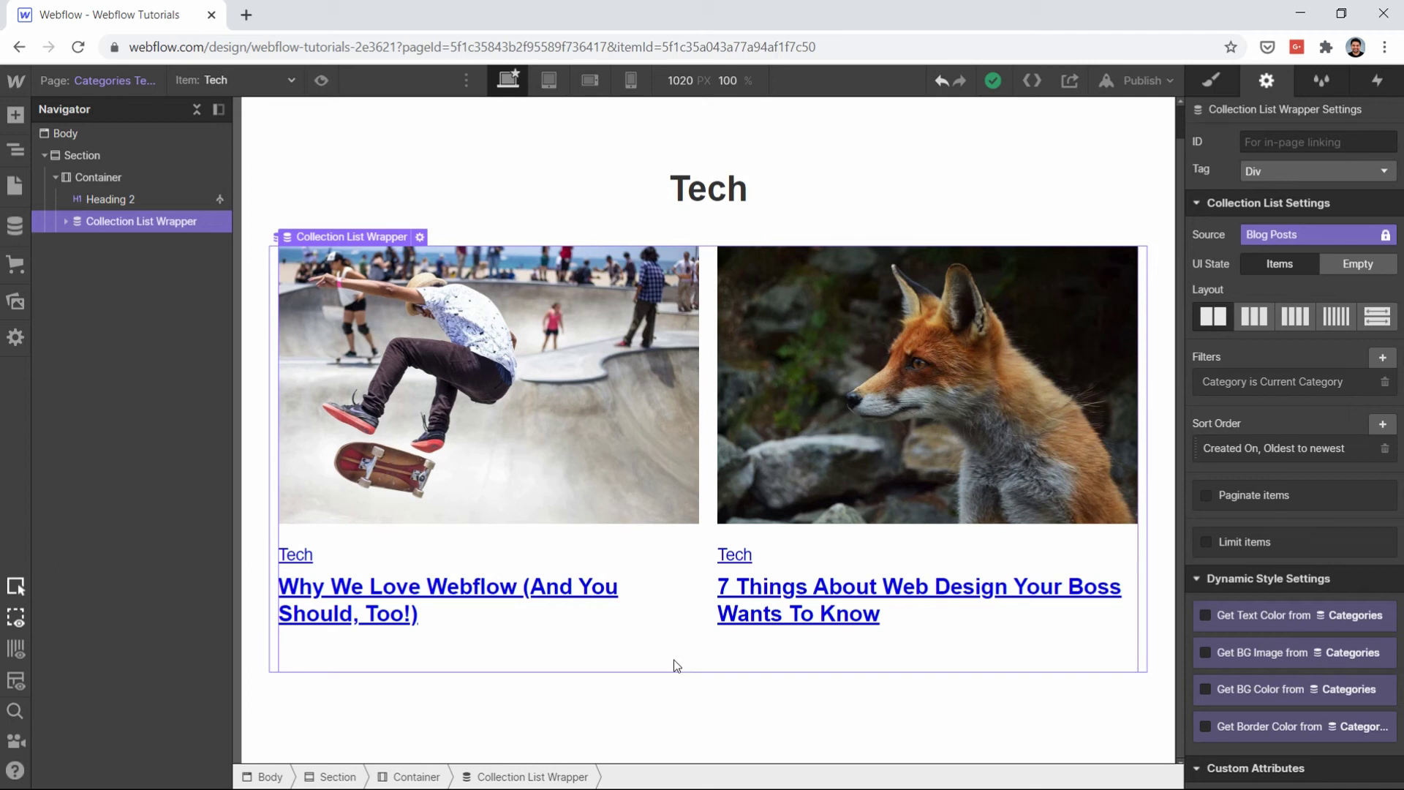
pyautogui.scroll(1, 676, 665)
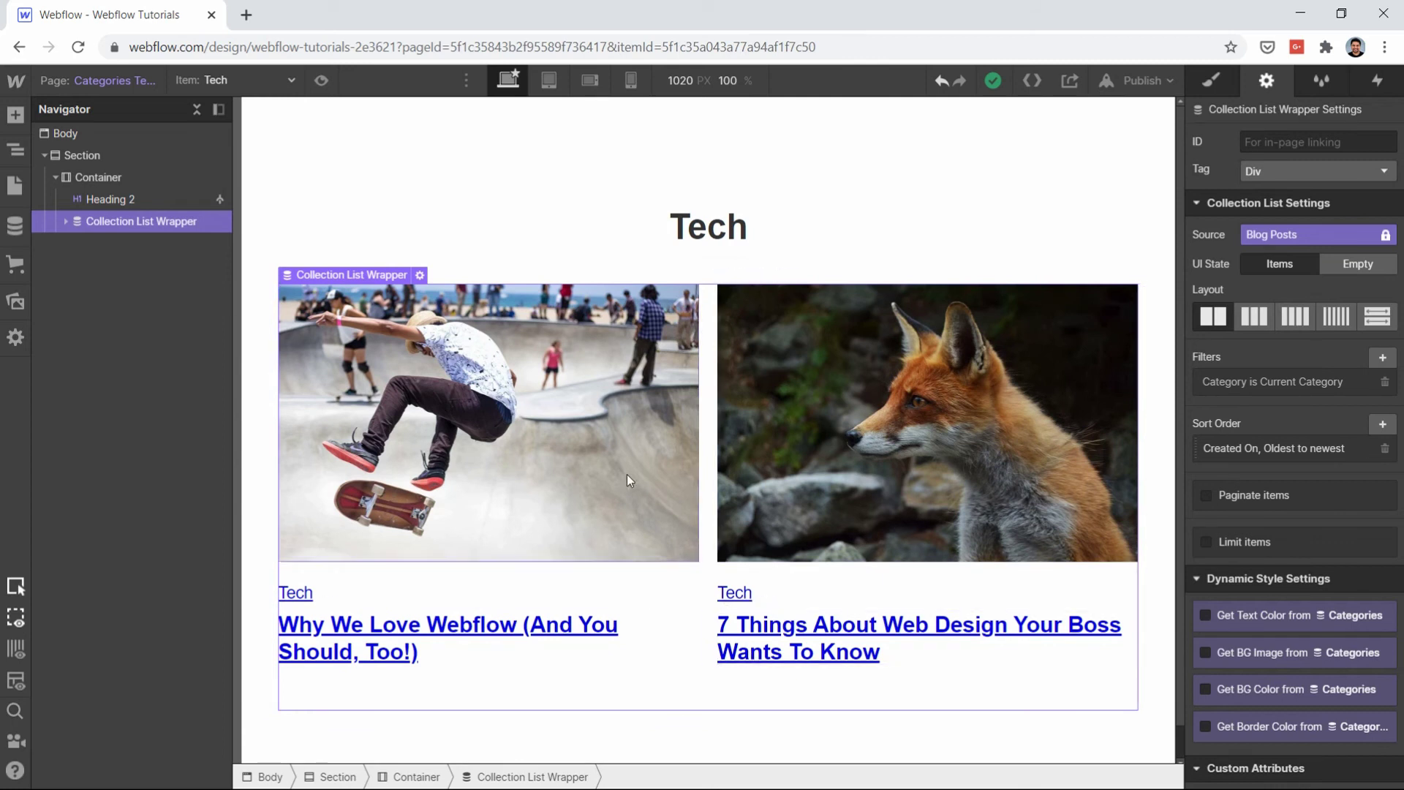
pyautogui.click(272, 85)
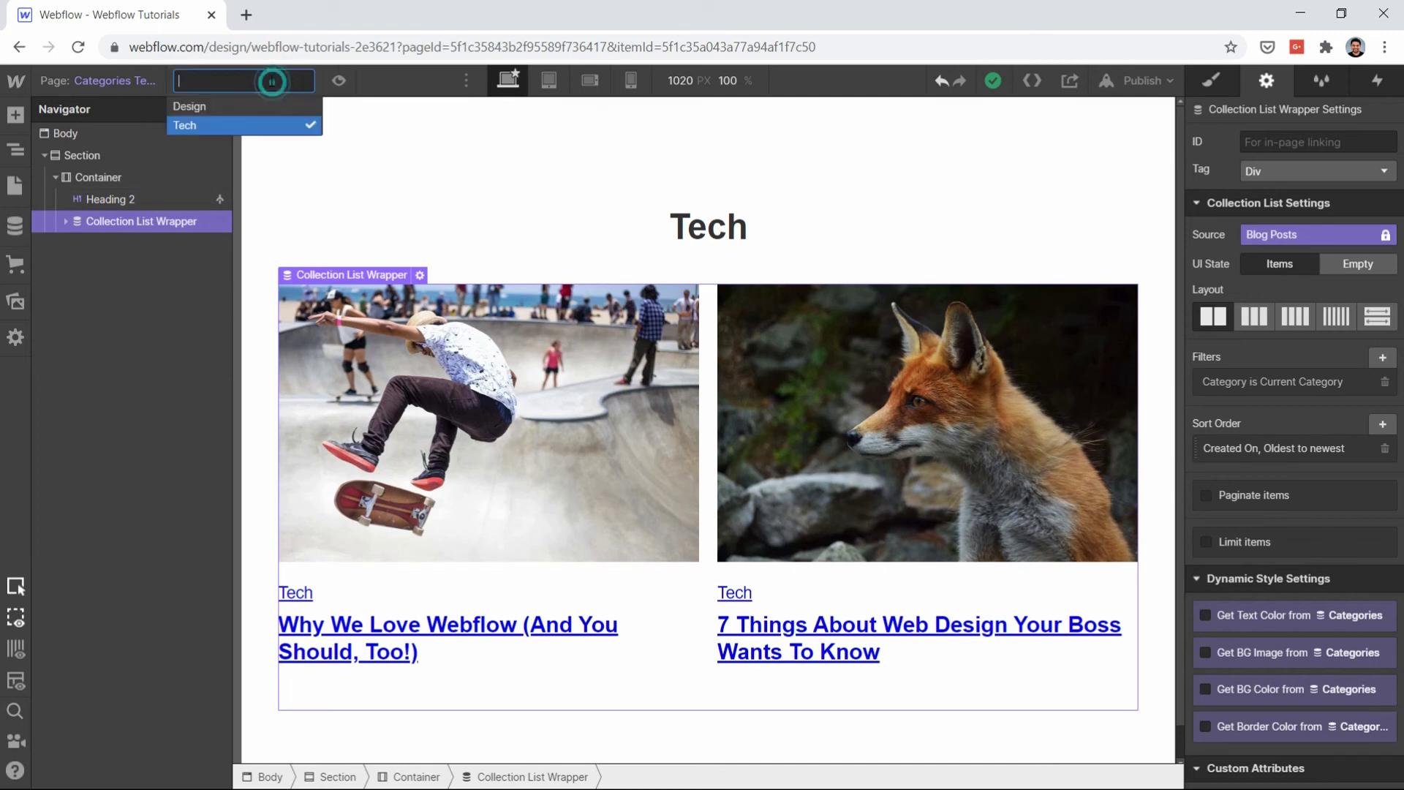
pyautogui.click(238, 106)
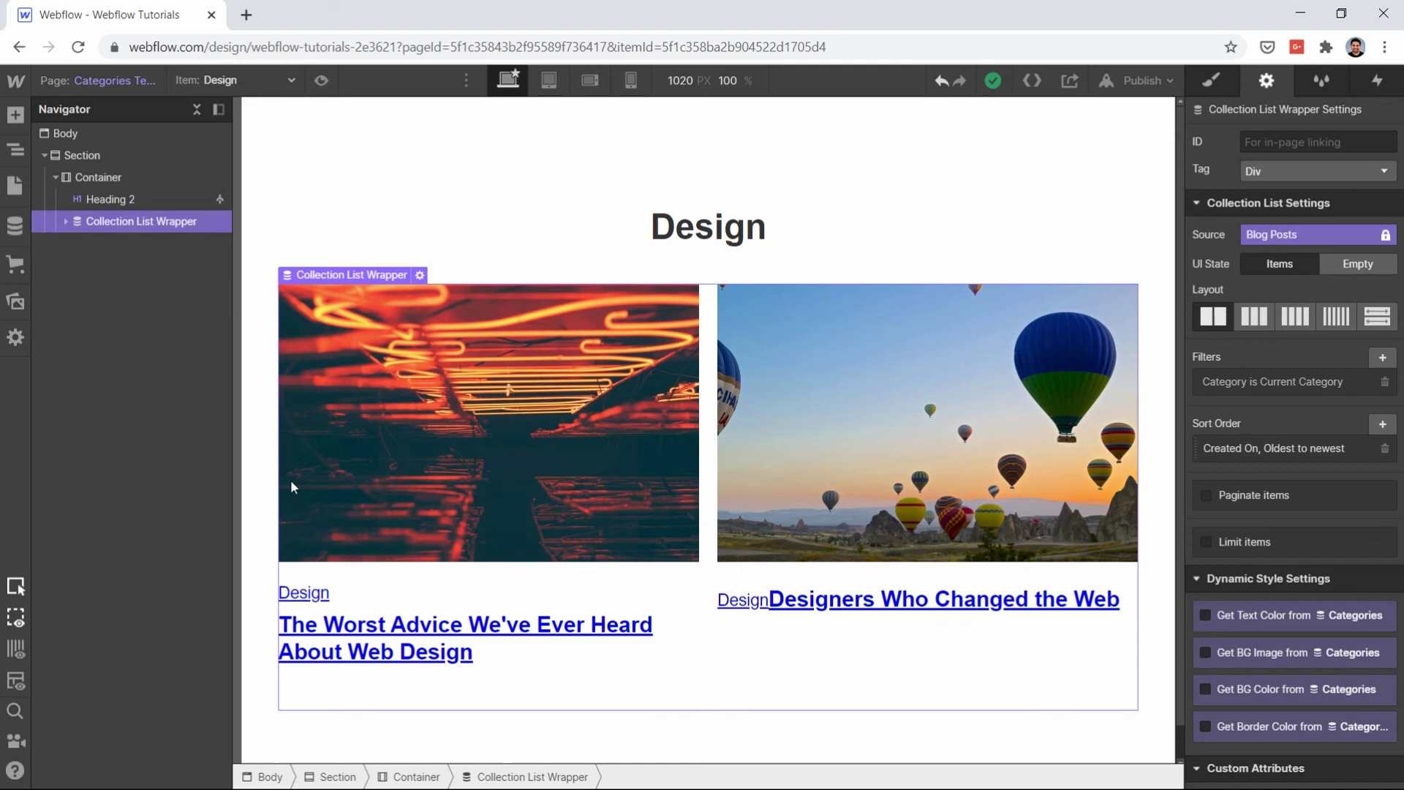
# Step: Examine how the category Link and the Link Block with the post heading are laid out in the two Design posts
pyautogui.click(348, 620)
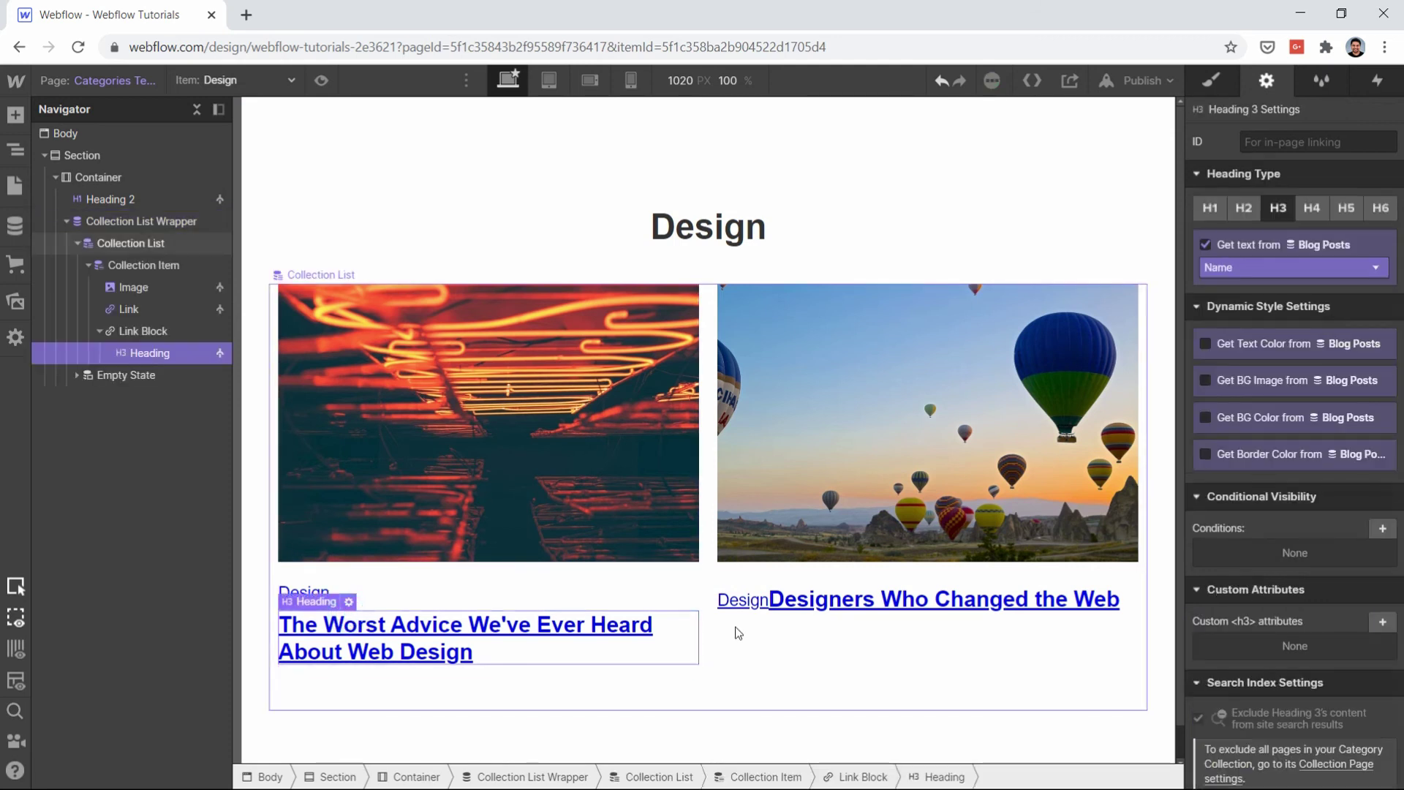
pyautogui.click(740, 599)
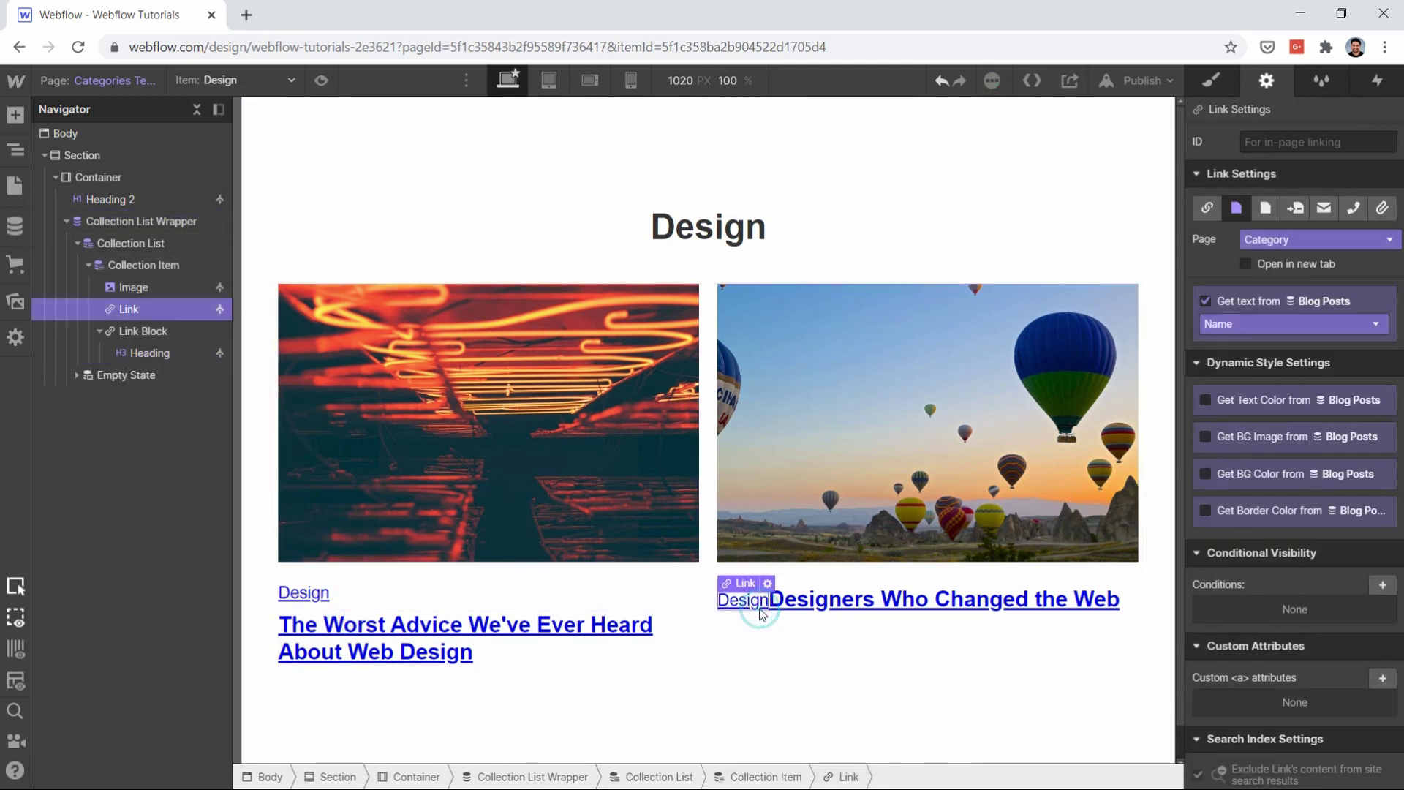
pyautogui.click(379, 634)
pyautogui.click(404, 606)
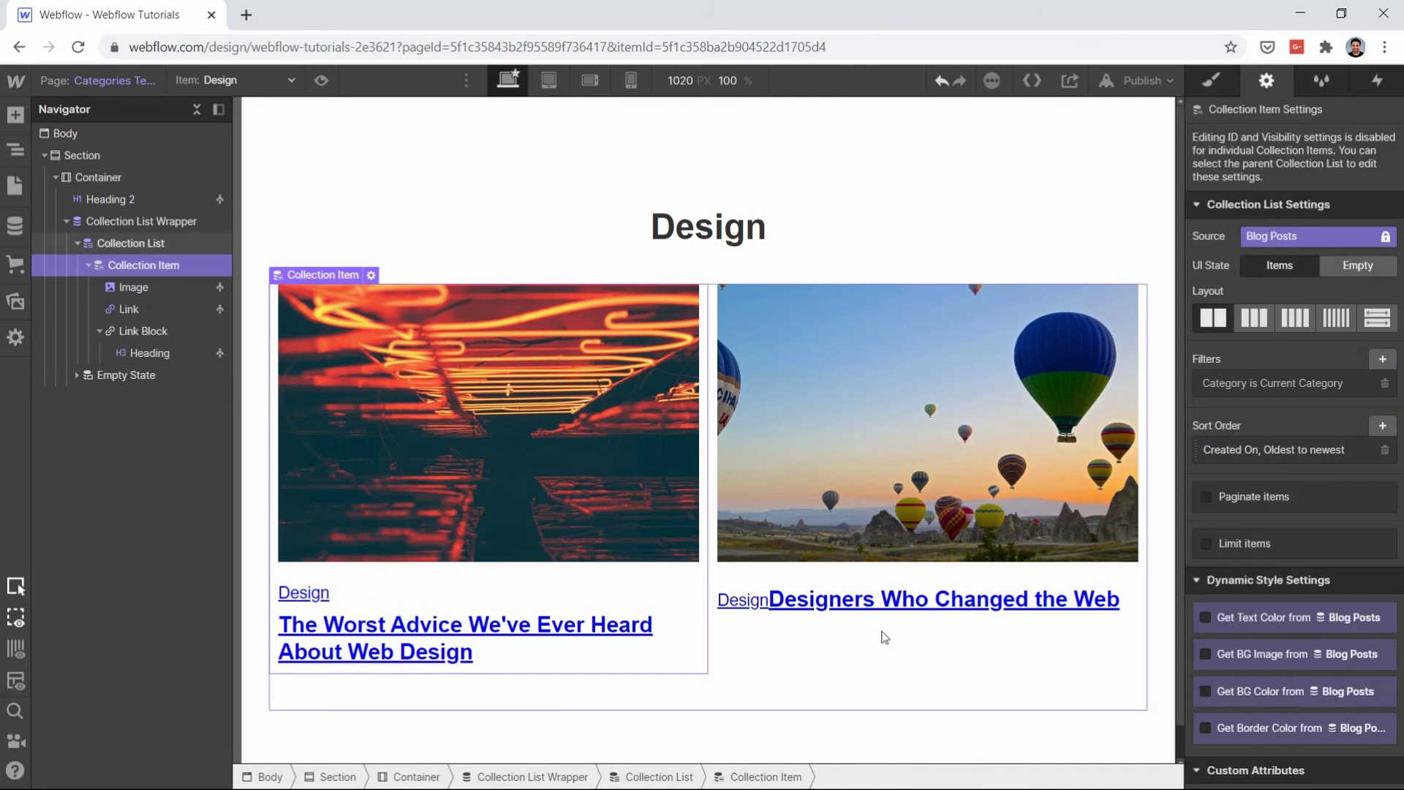
pyautogui.click(774, 600)
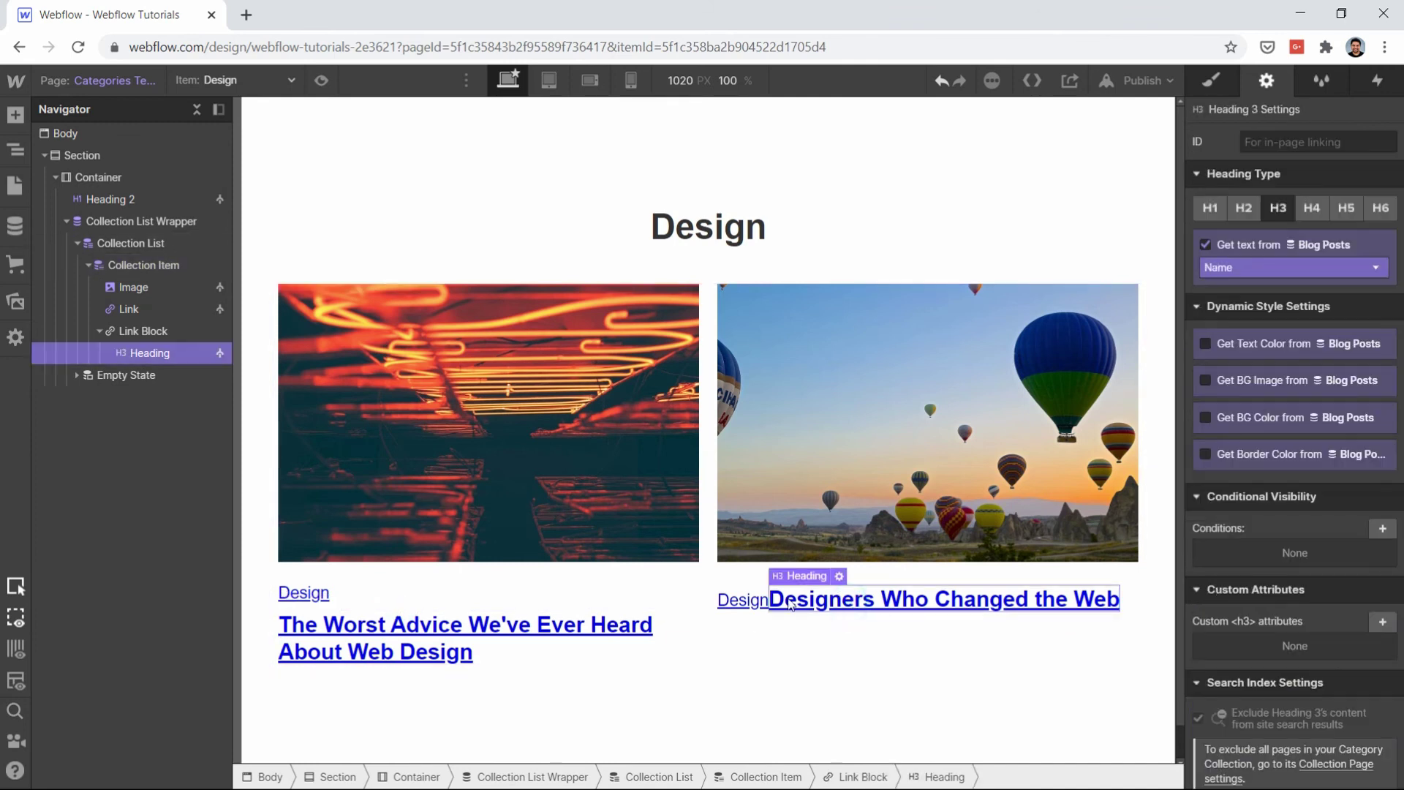
pyautogui.click(751, 604)
pyautogui.click(139, 291)
pyautogui.click(136, 313)
pyautogui.click(99, 331)
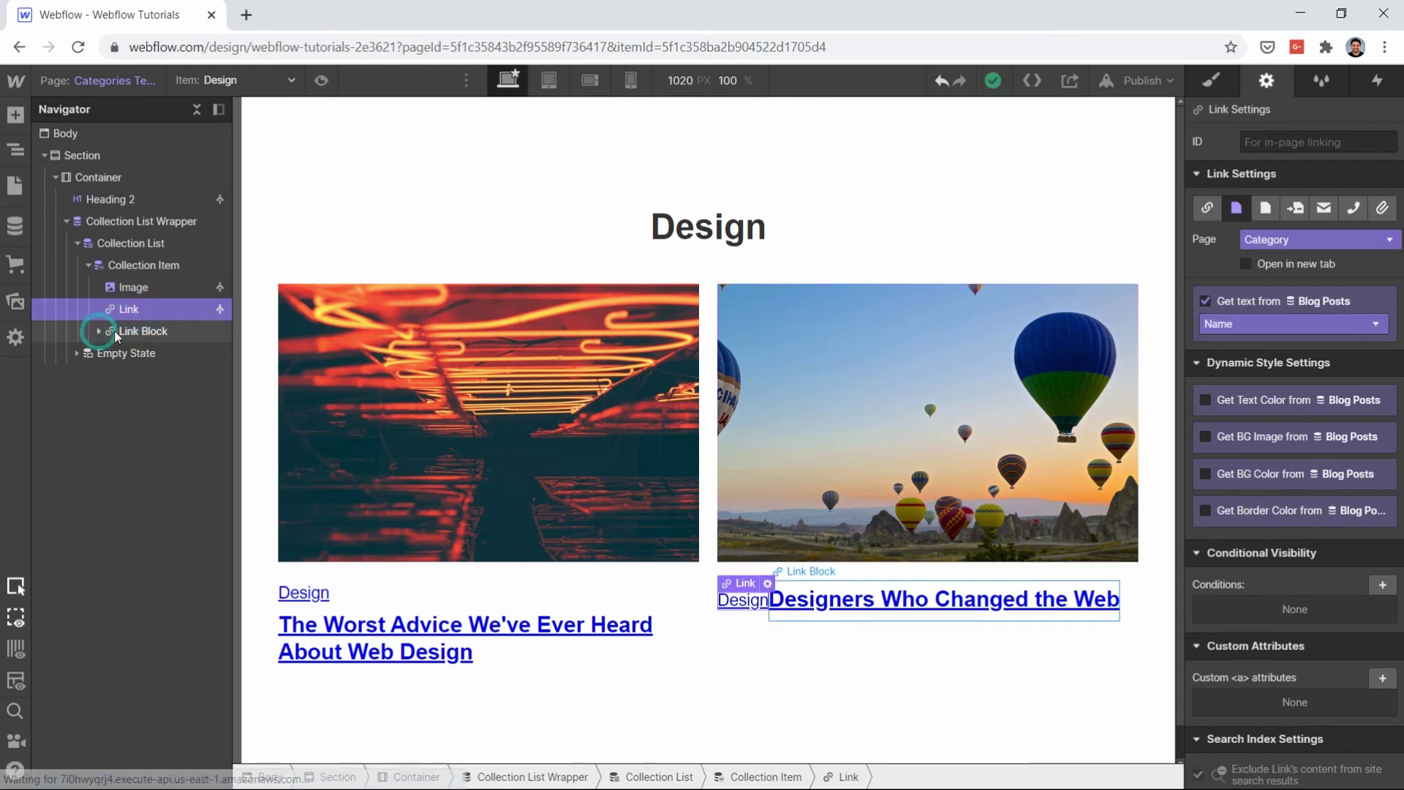
pyautogui.click(140, 331)
pyautogui.click(128, 308)
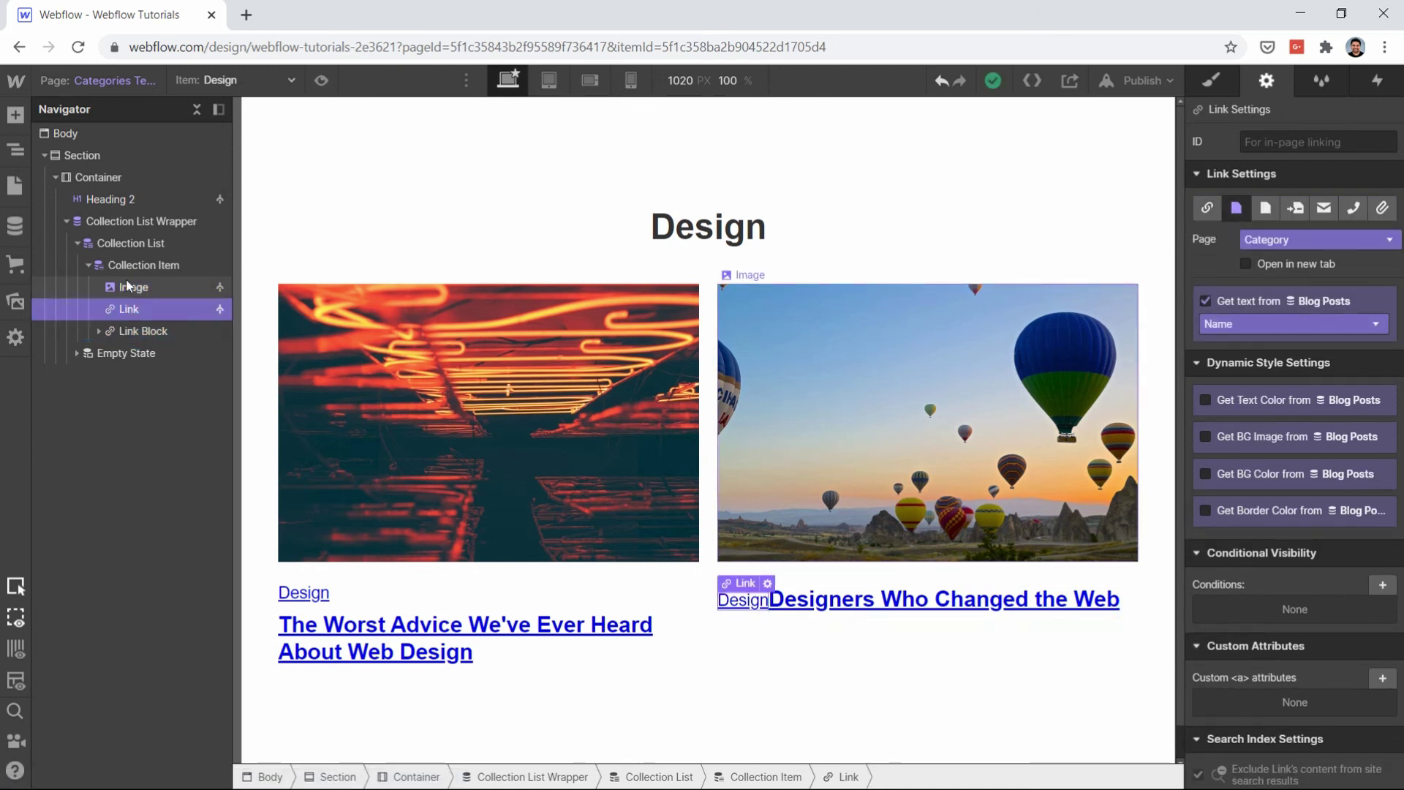
# Step: Add a Div Block below the Image in the Collection Item and move the Link and Link Block into it
pyautogui.click(128, 286)
pyautogui.hotkey('ctrl', 'e')
pyautogui.write('div')
pyautogui.press('Return')
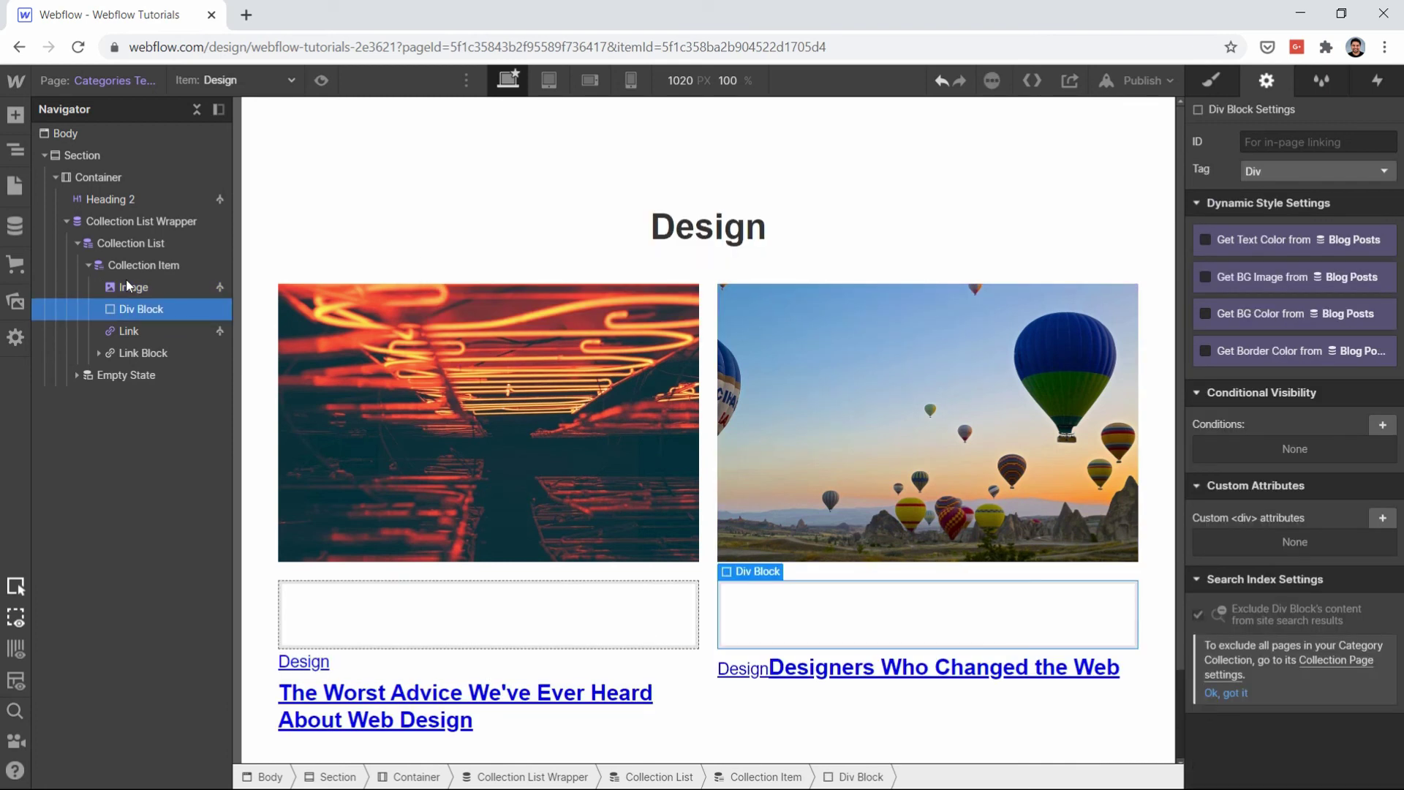
pyautogui.click(127, 323)
pyautogui.moveTo(126, 320)
pyautogui.mouseDown()
pyautogui.moveTo(139, 309)
pyautogui.moveTo(119, 355)
pyautogui.moveTo(157, 349)
pyautogui.moveTo(154, 318)
pyautogui.mouseUp()
pyautogui.click(115, 354)
# Step: Set the new Div Block's display to Flex with Vertical direction so the category link stacks above the post title
pyautogui.click(151, 310)
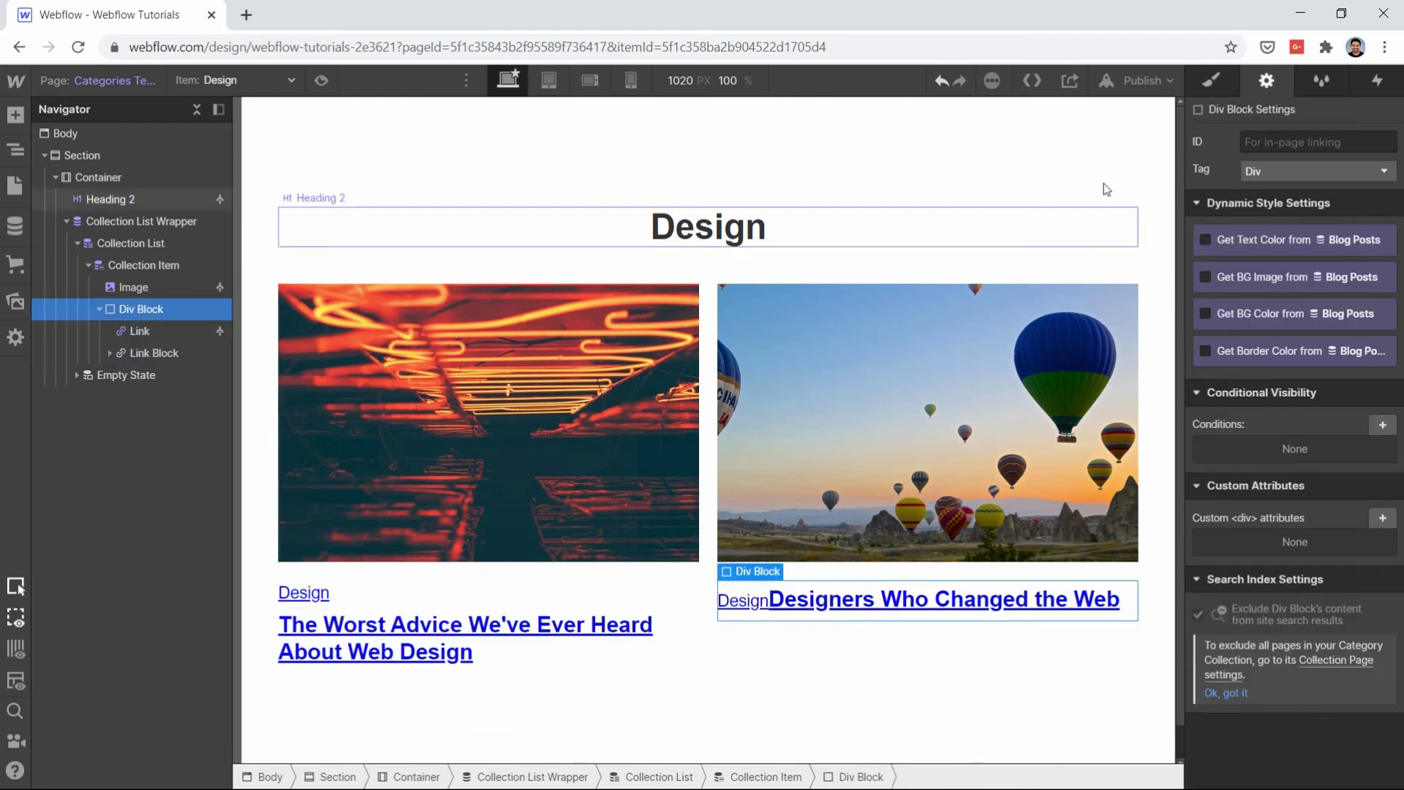
pyautogui.click(1211, 81)
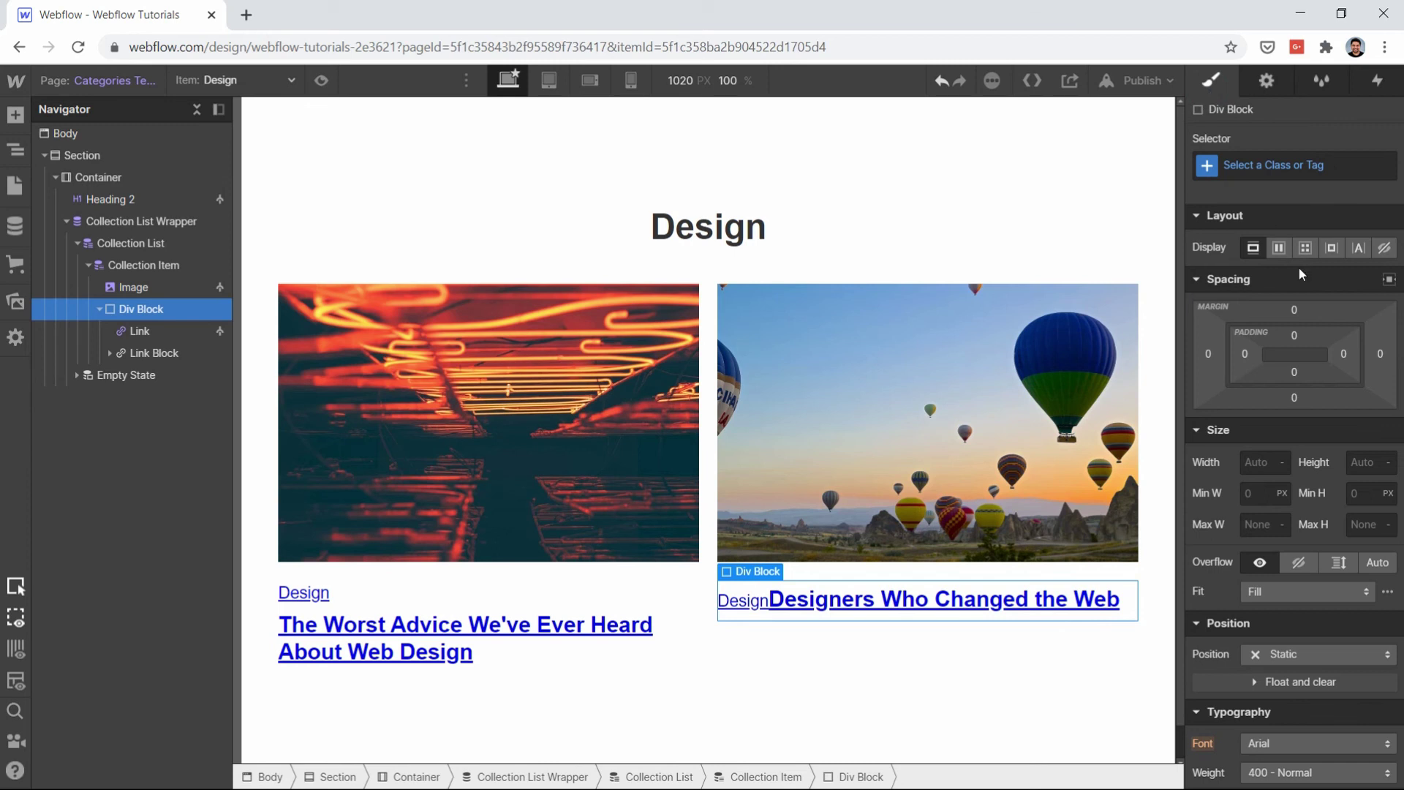
pyautogui.click(1278, 248)
pyautogui.click(1338, 285)
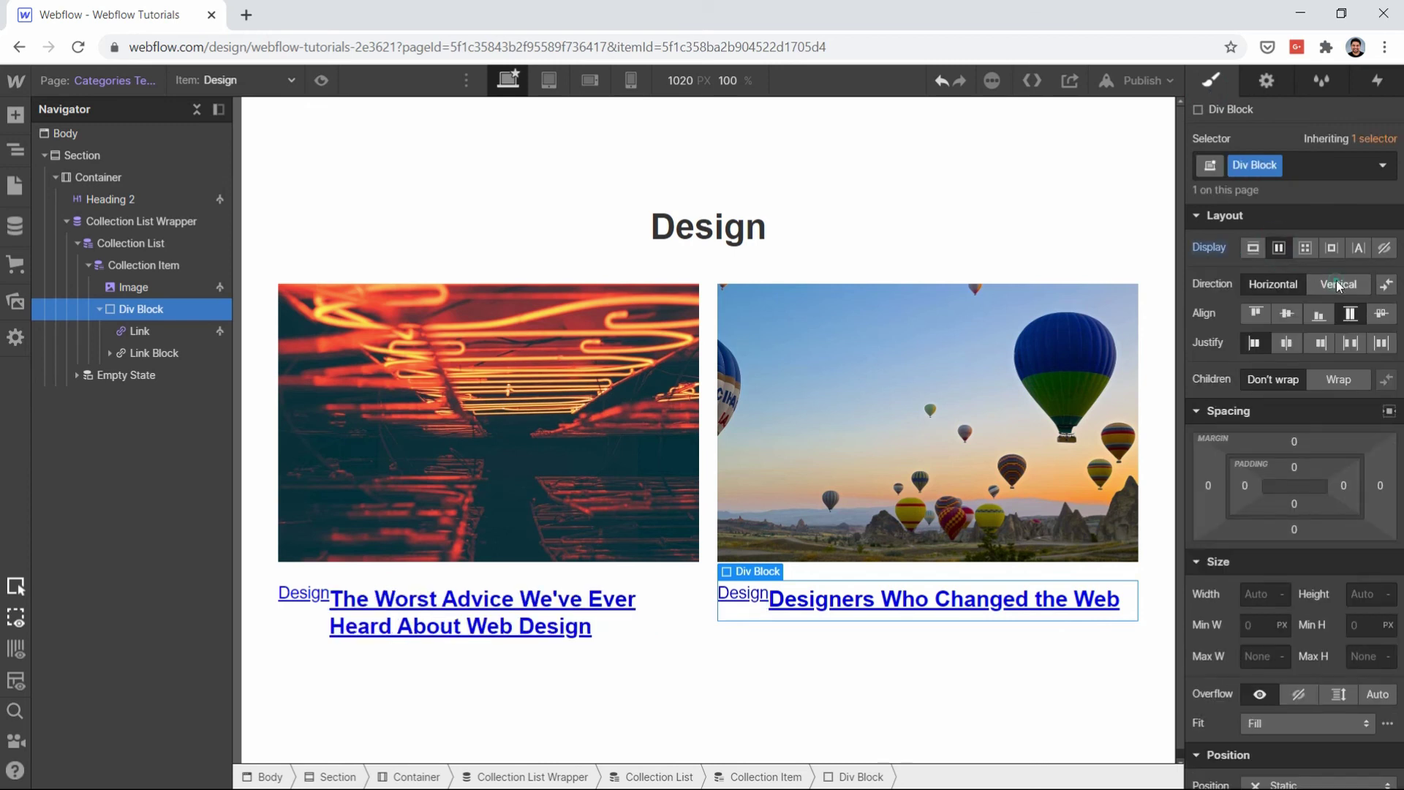
pyautogui.click(778, 684)
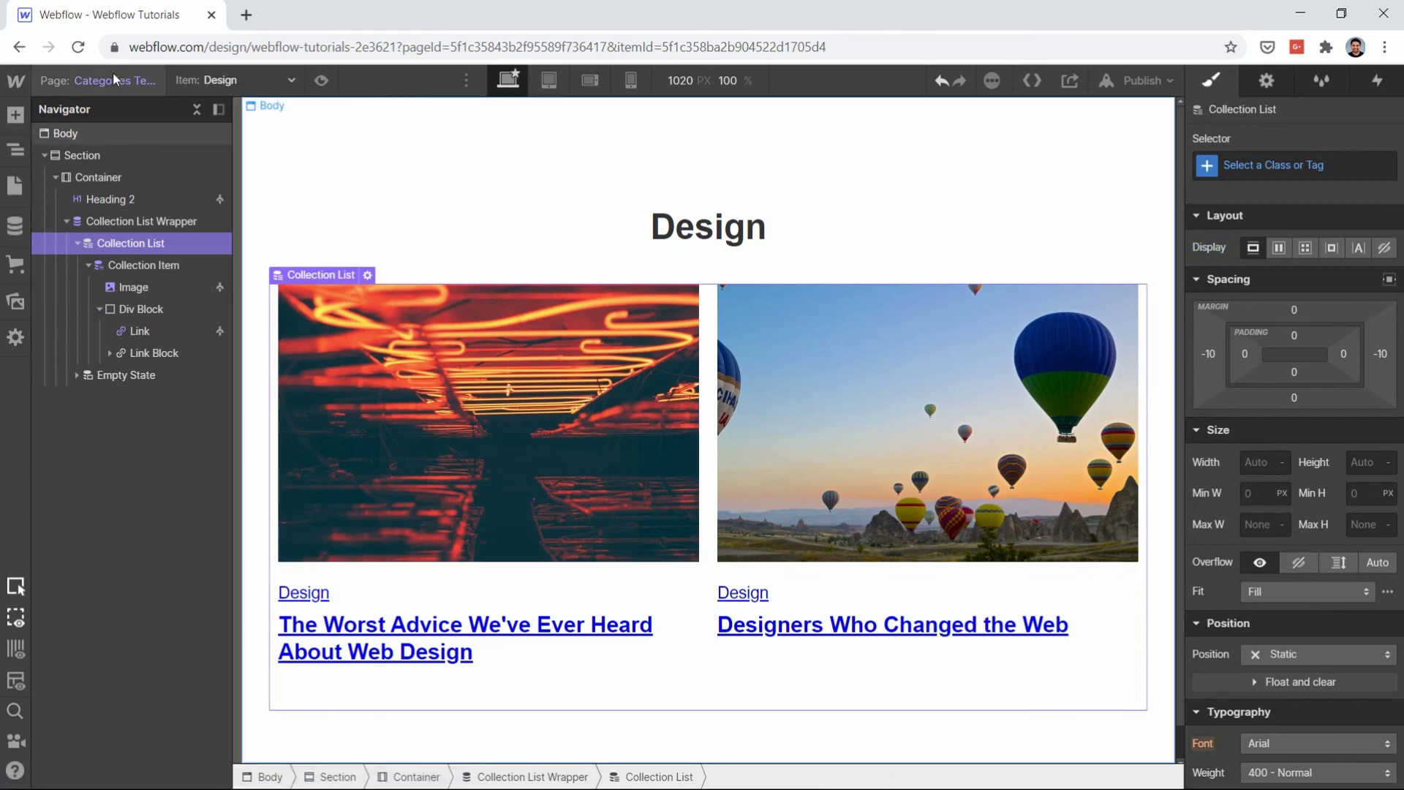
# Step: Select the whole Section of the Categories Template and open the Tags Template page
pyautogui.click(81, 136)
pyautogui.click(83, 154)
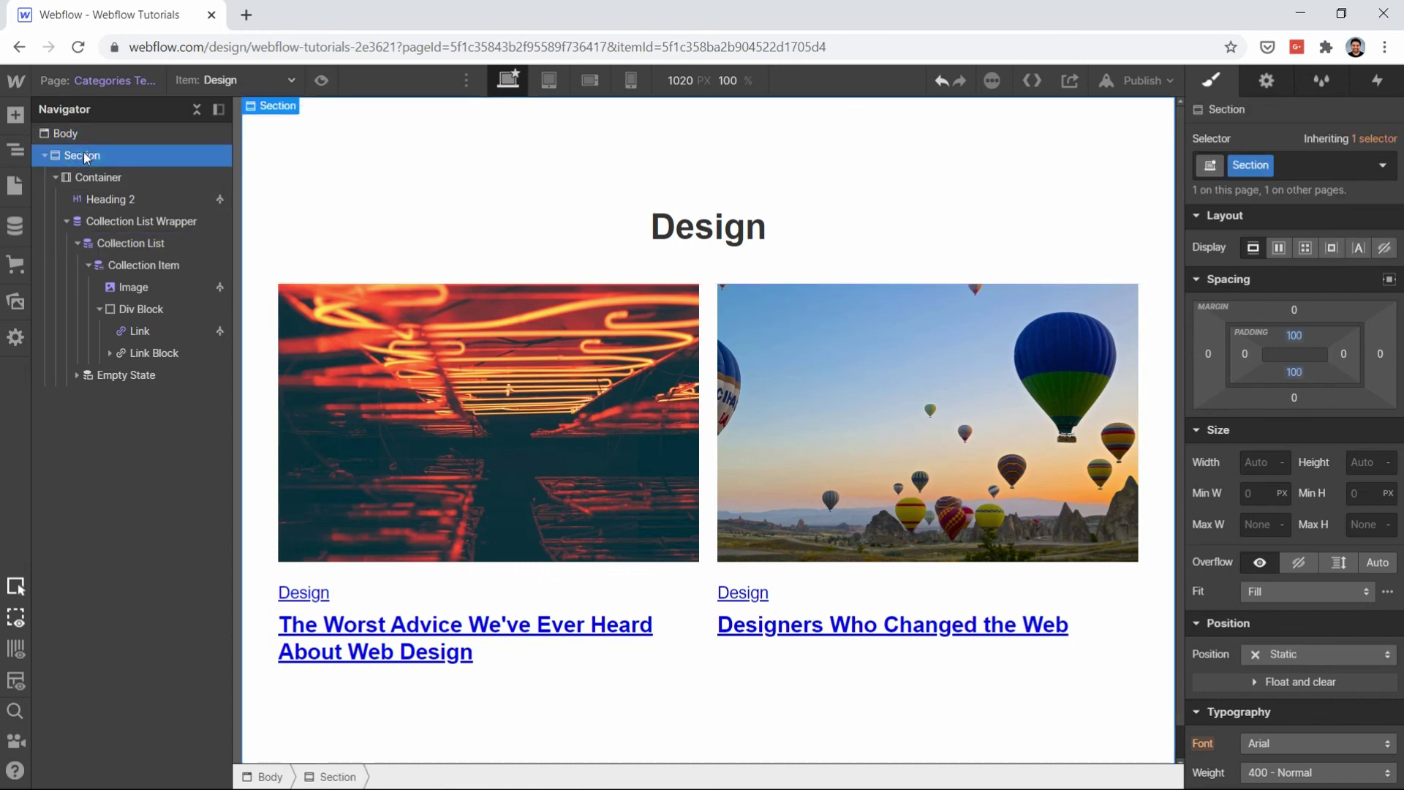
pyautogui.click(100, 85)
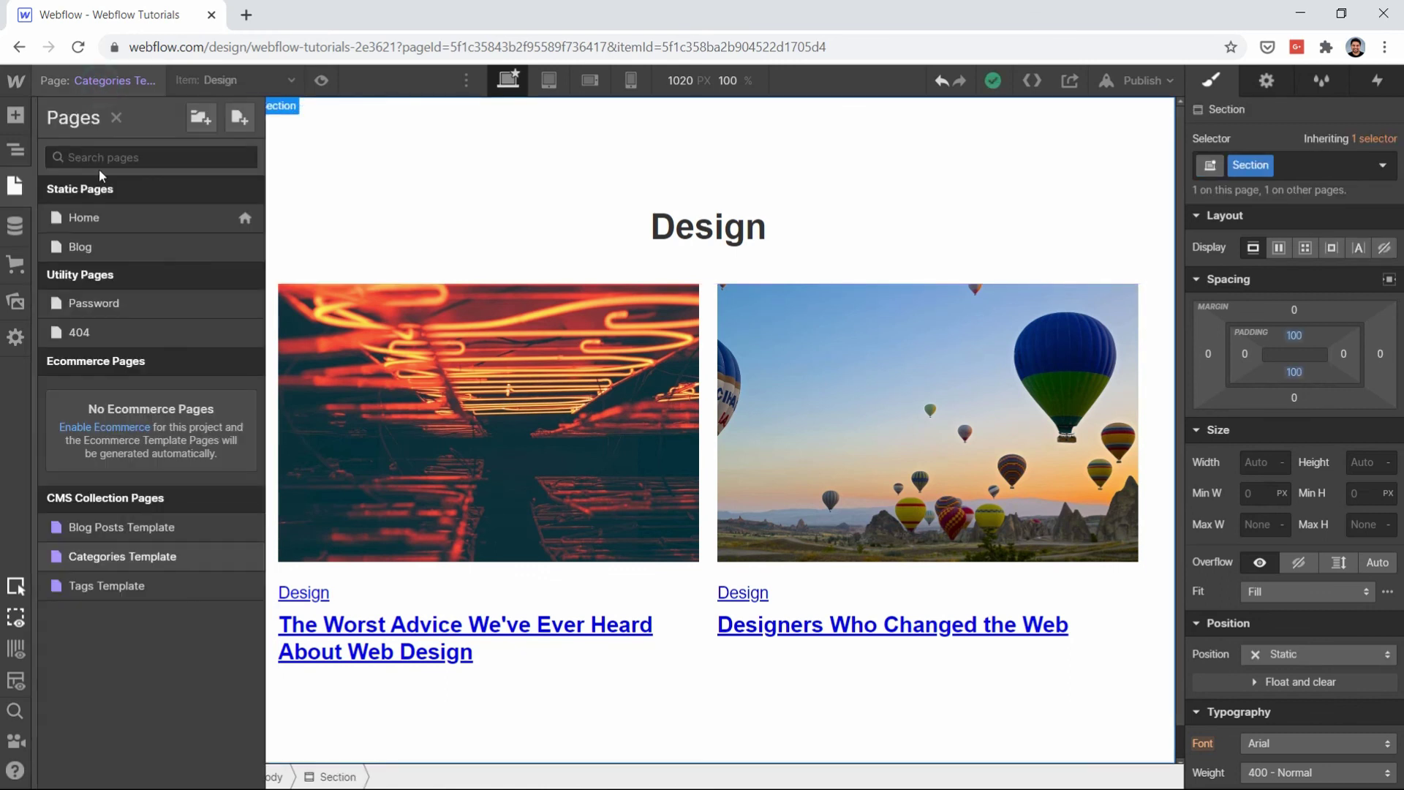
pyautogui.click(103, 586)
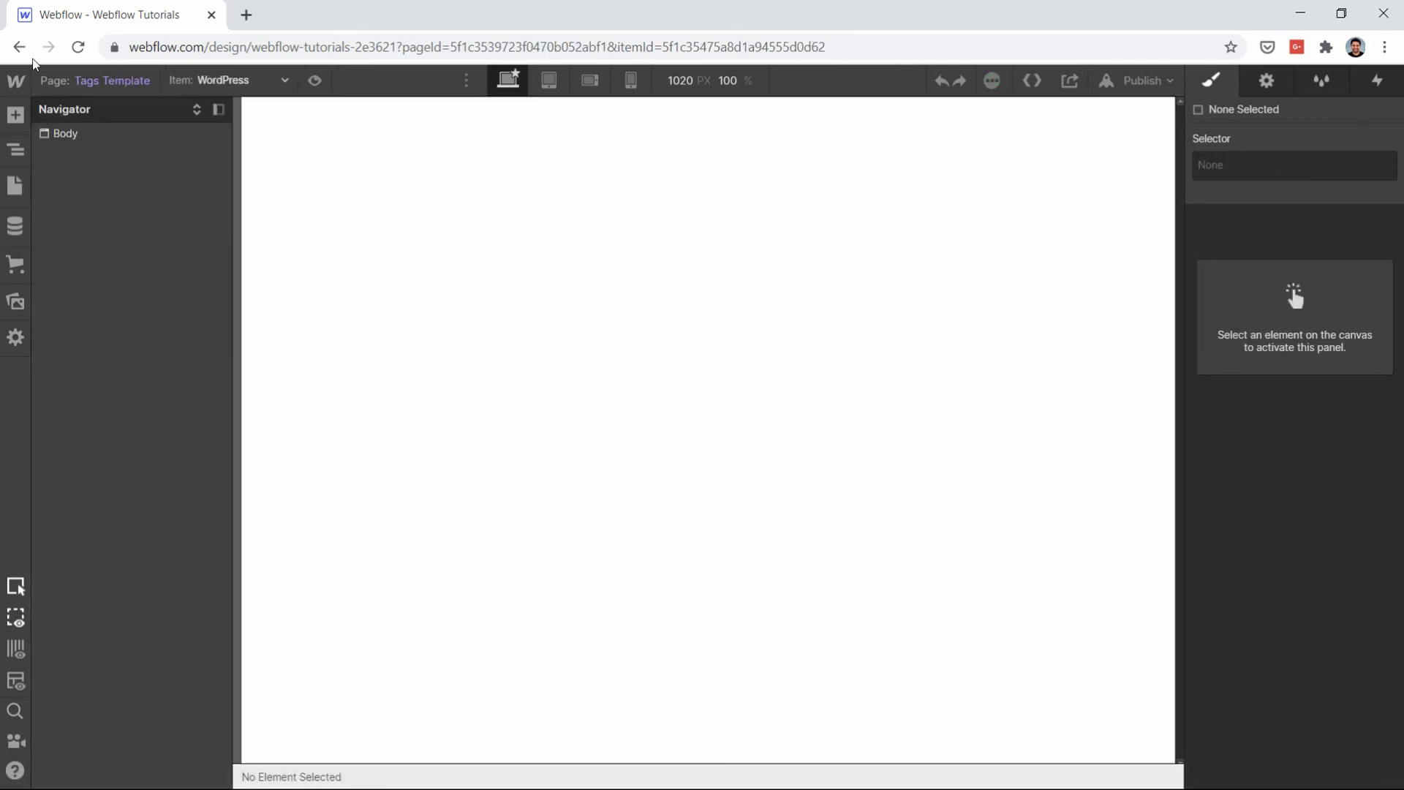
# Step: Try to paste the copied Section into the Body of the Tags Template and reopen the Categories Template page
pyautogui.click(117, 138)
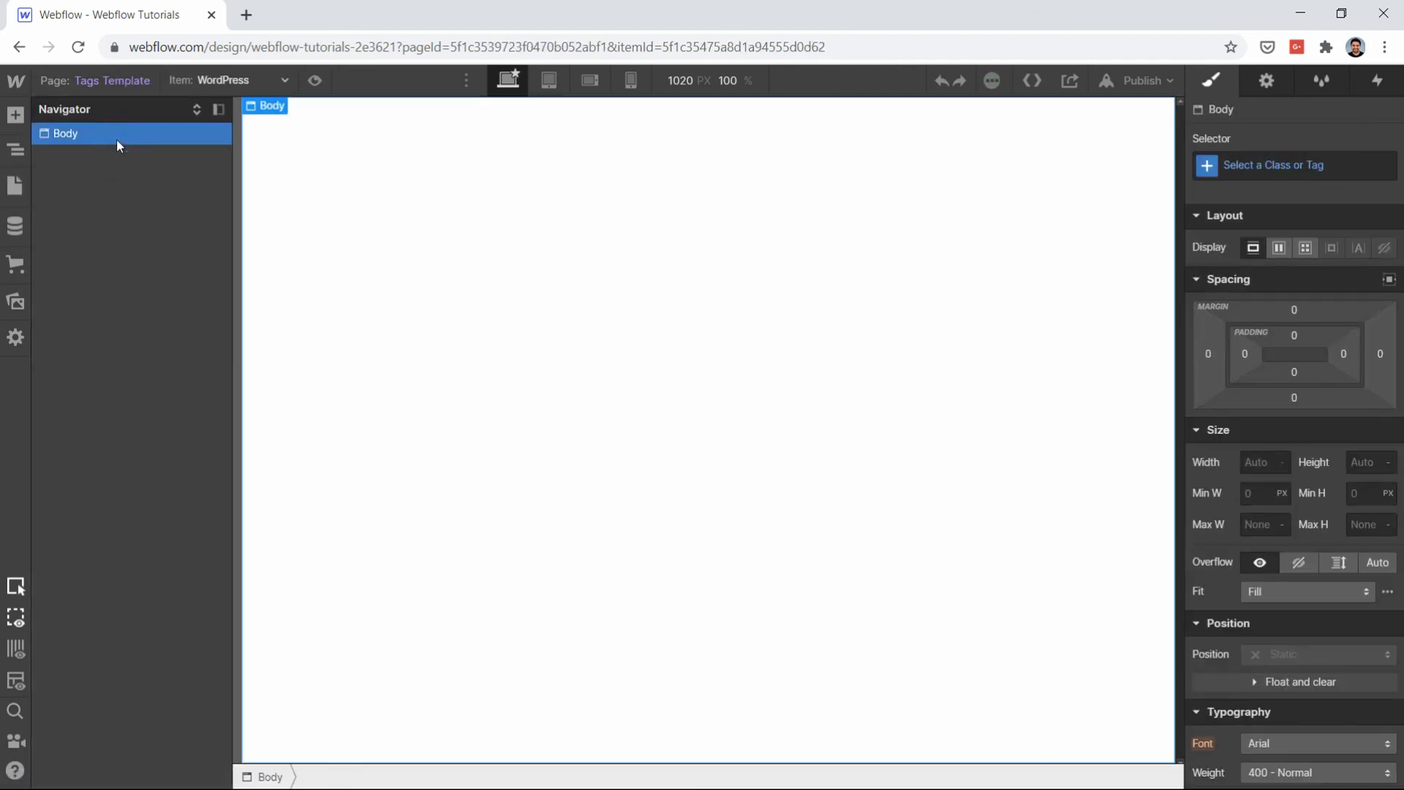
pyautogui.hotkey('ctrl', 'v')
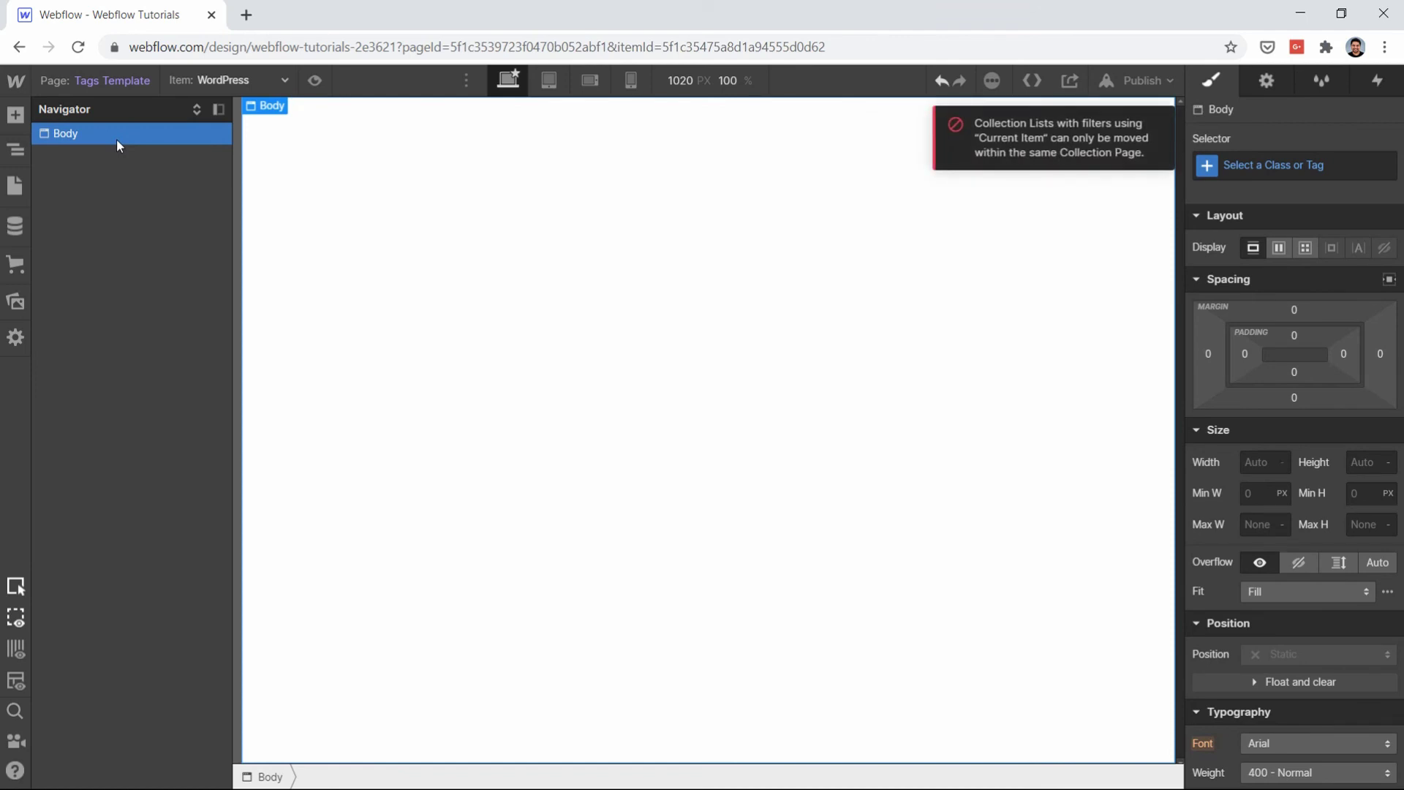
pyautogui.click(124, 85)
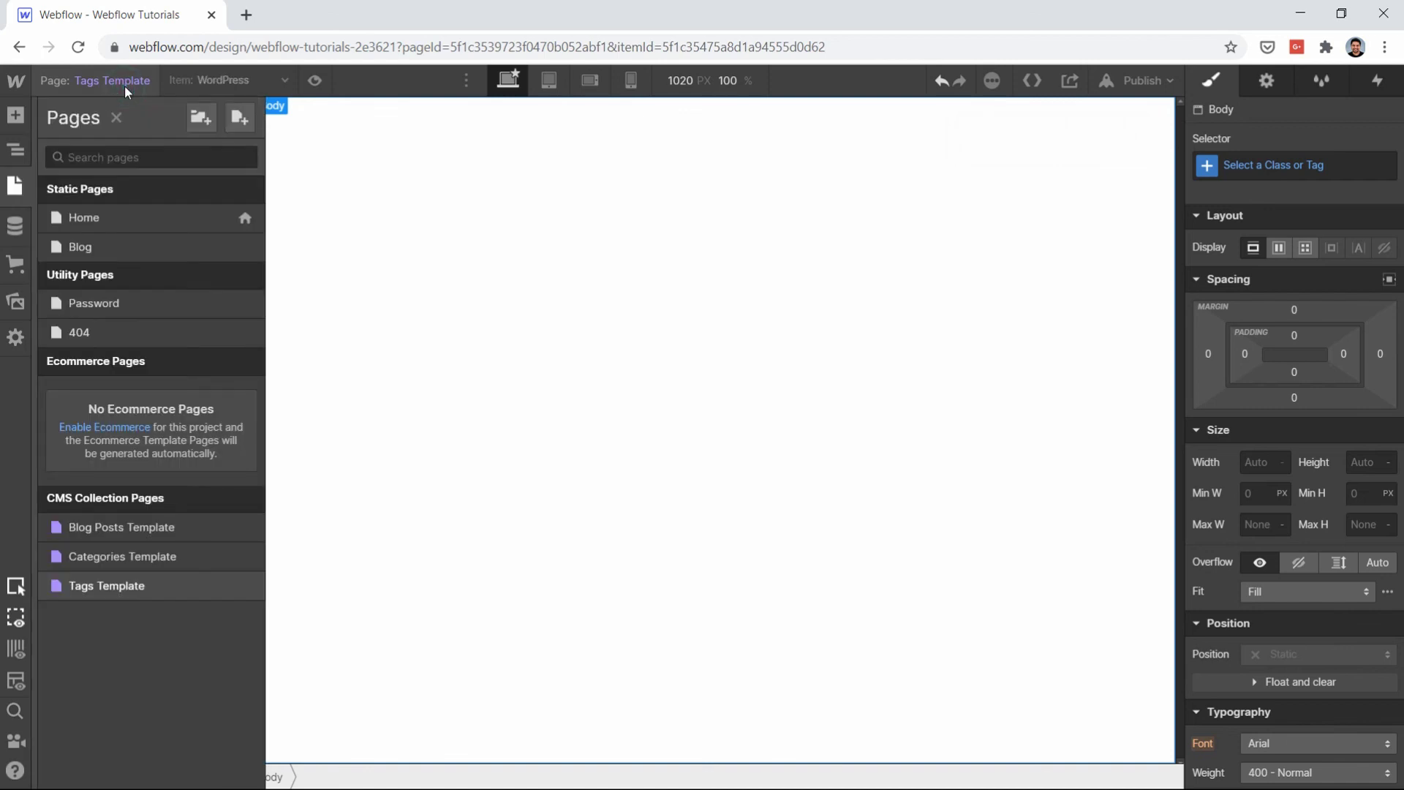
pyautogui.click(125, 558)
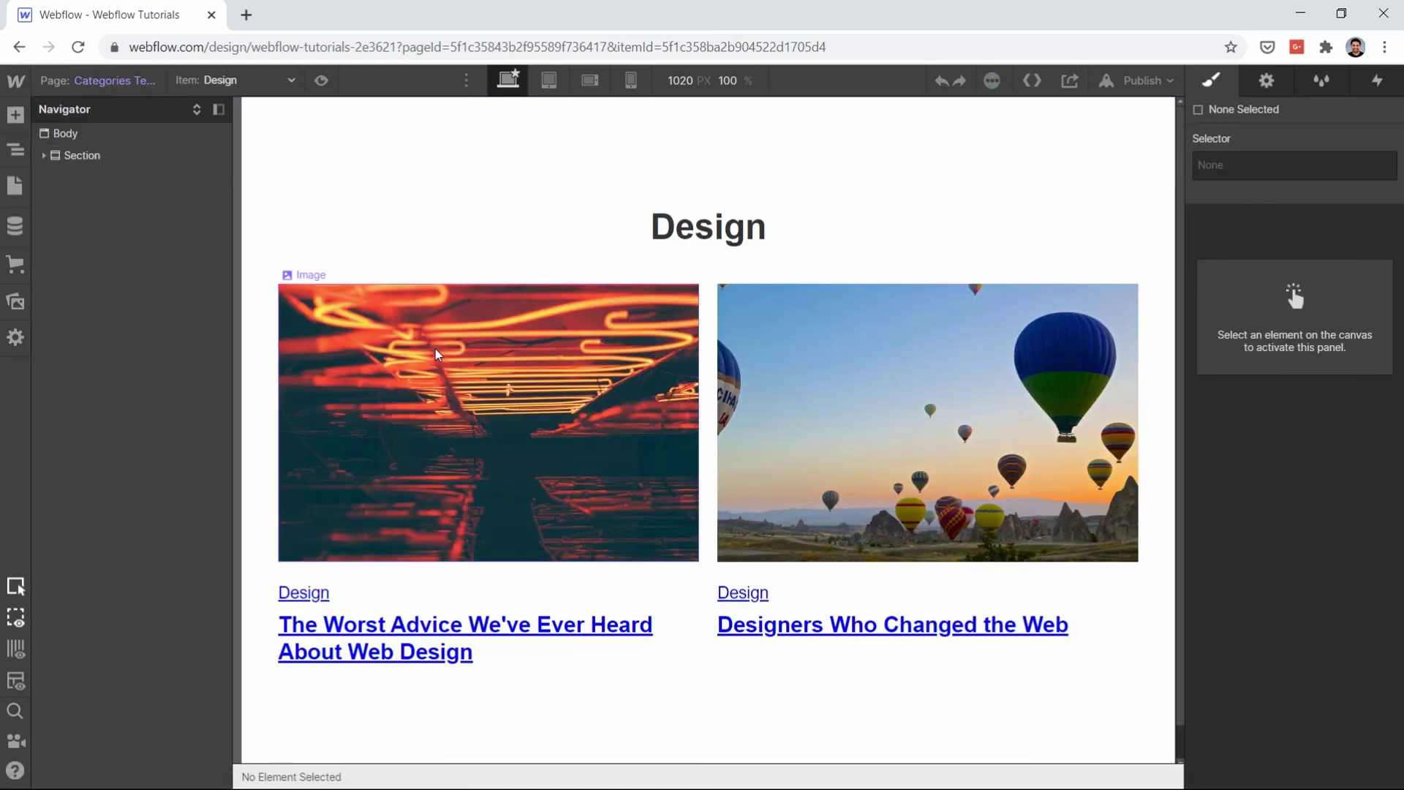
pyautogui.click(436, 355)
pyautogui.click(43, 156)
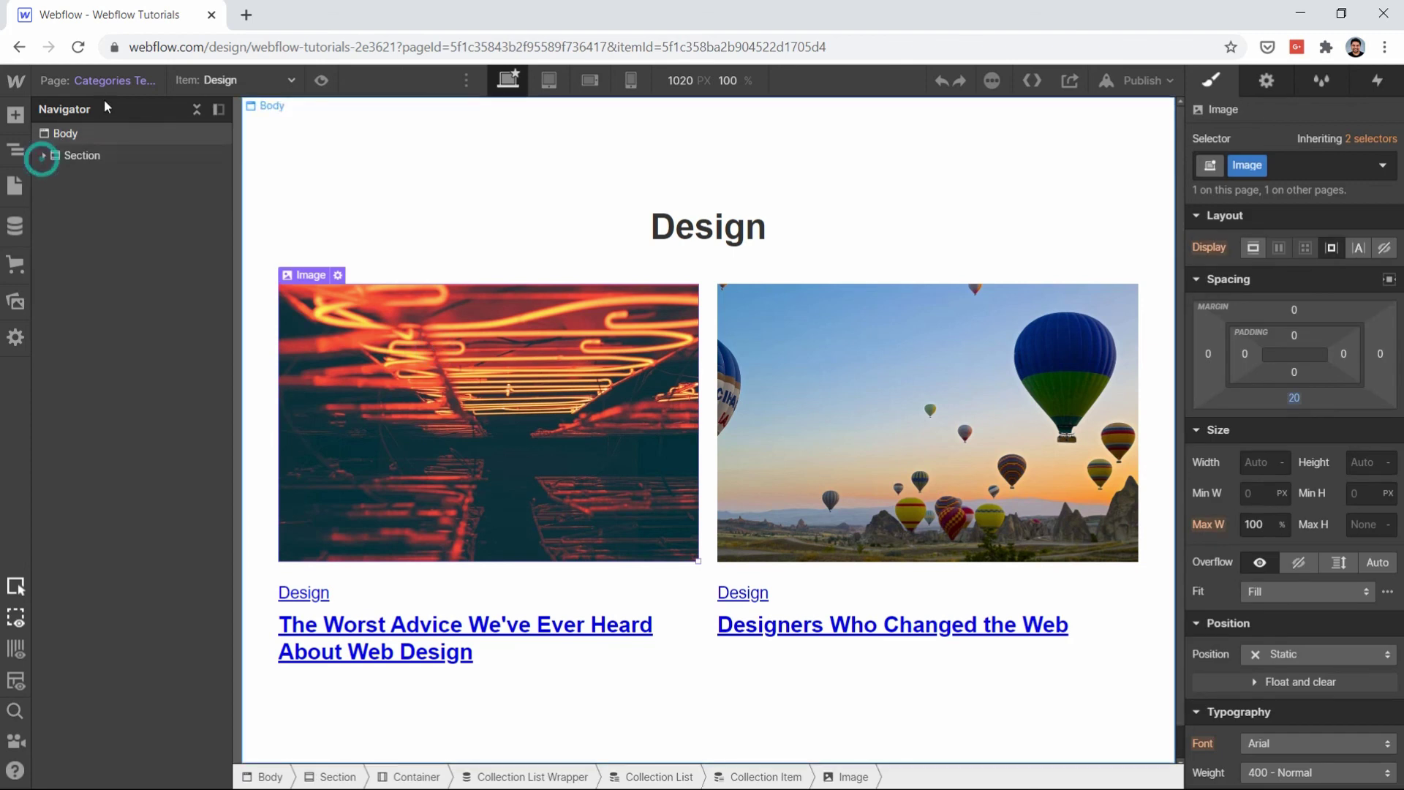
# Step: Open the Blog page and copy its whole Section
pyautogui.click(110, 80)
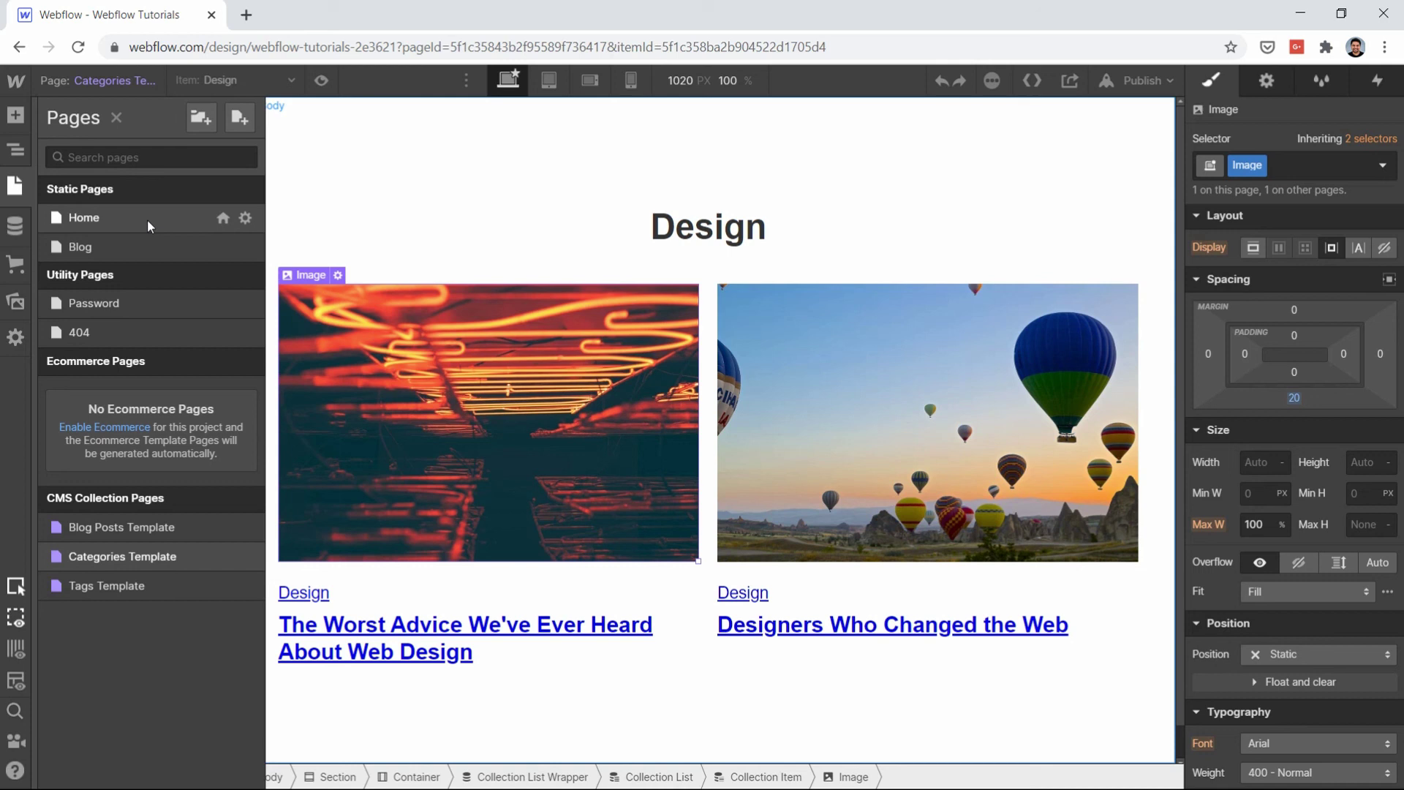
pyautogui.click(146, 248)
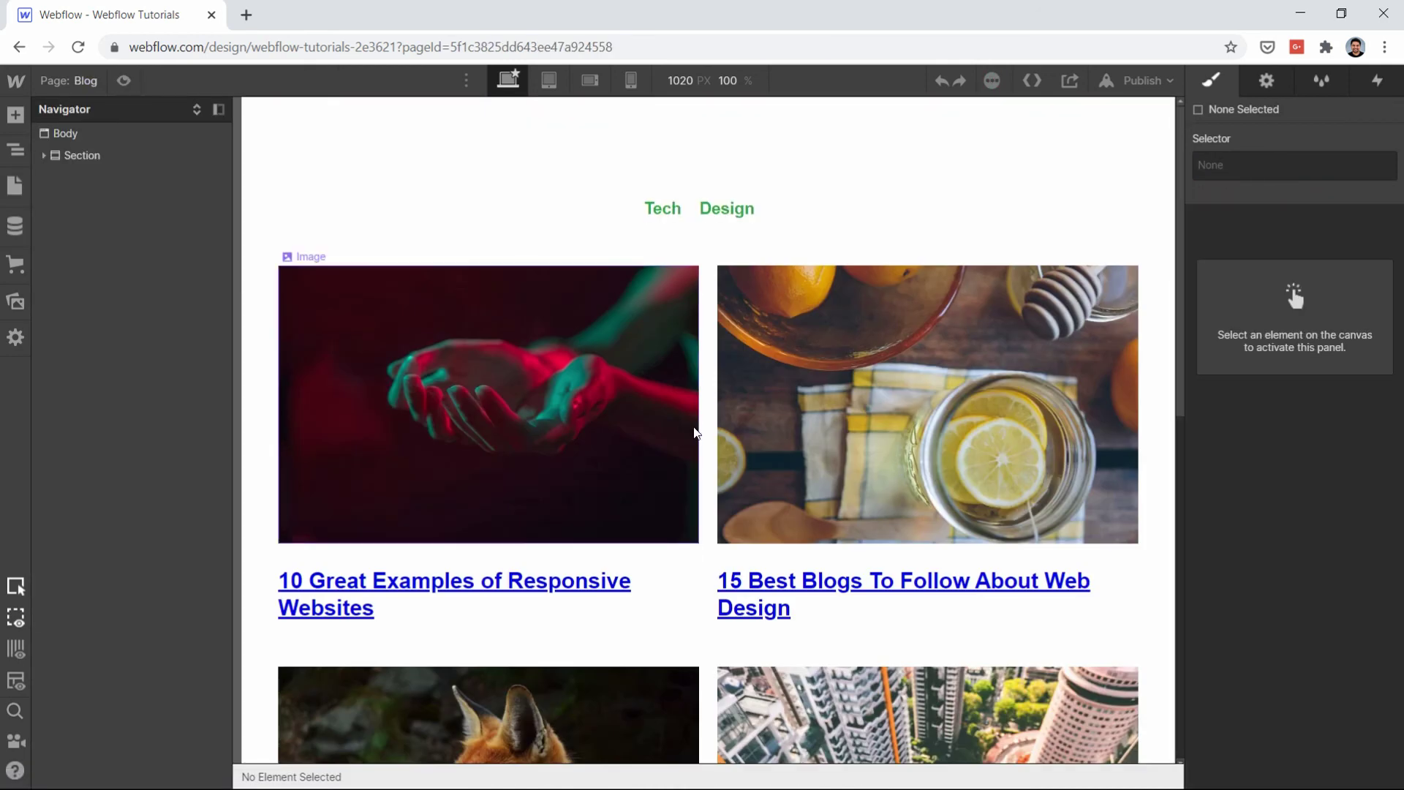
pyautogui.doubleClick(694, 432)
pyautogui.click(102, 136)
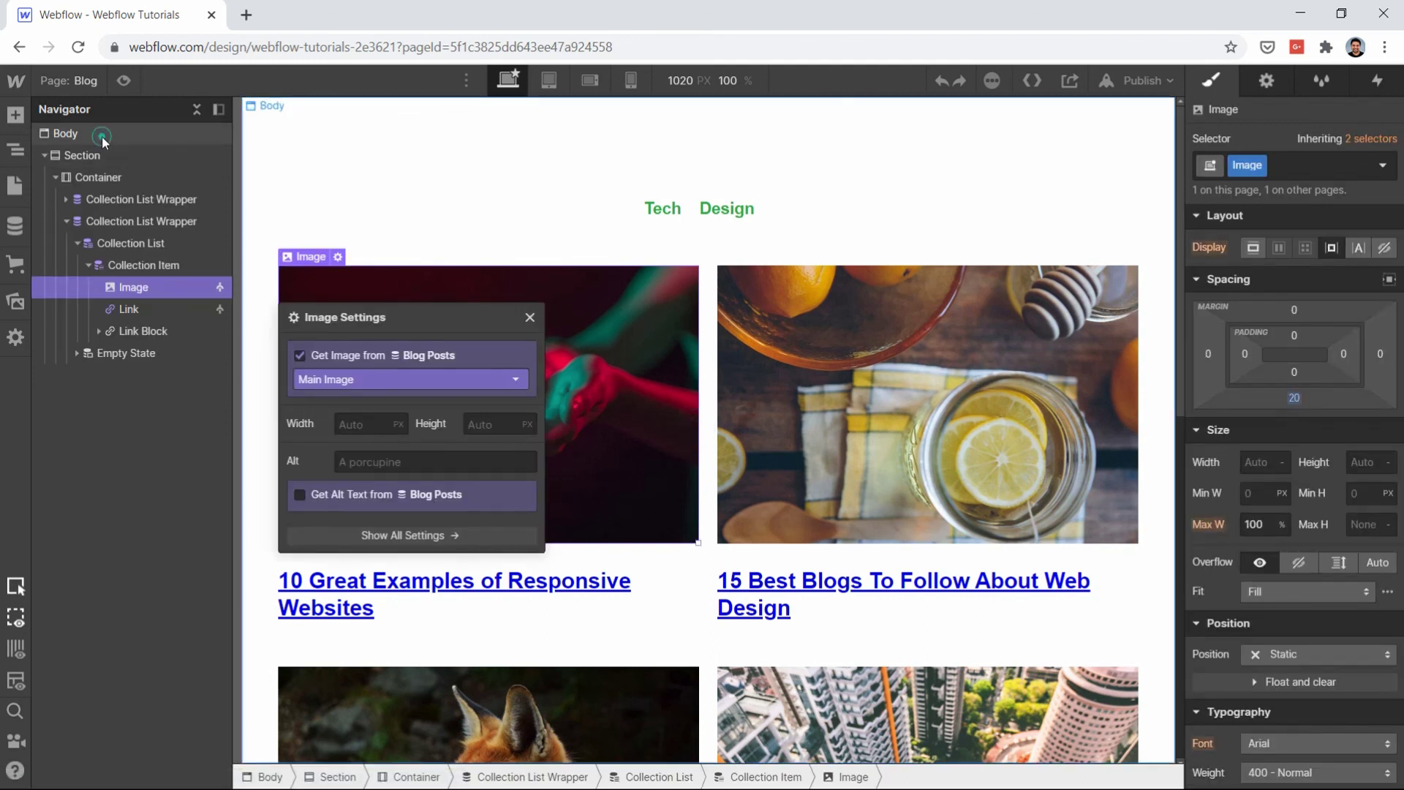
pyautogui.click(103, 155)
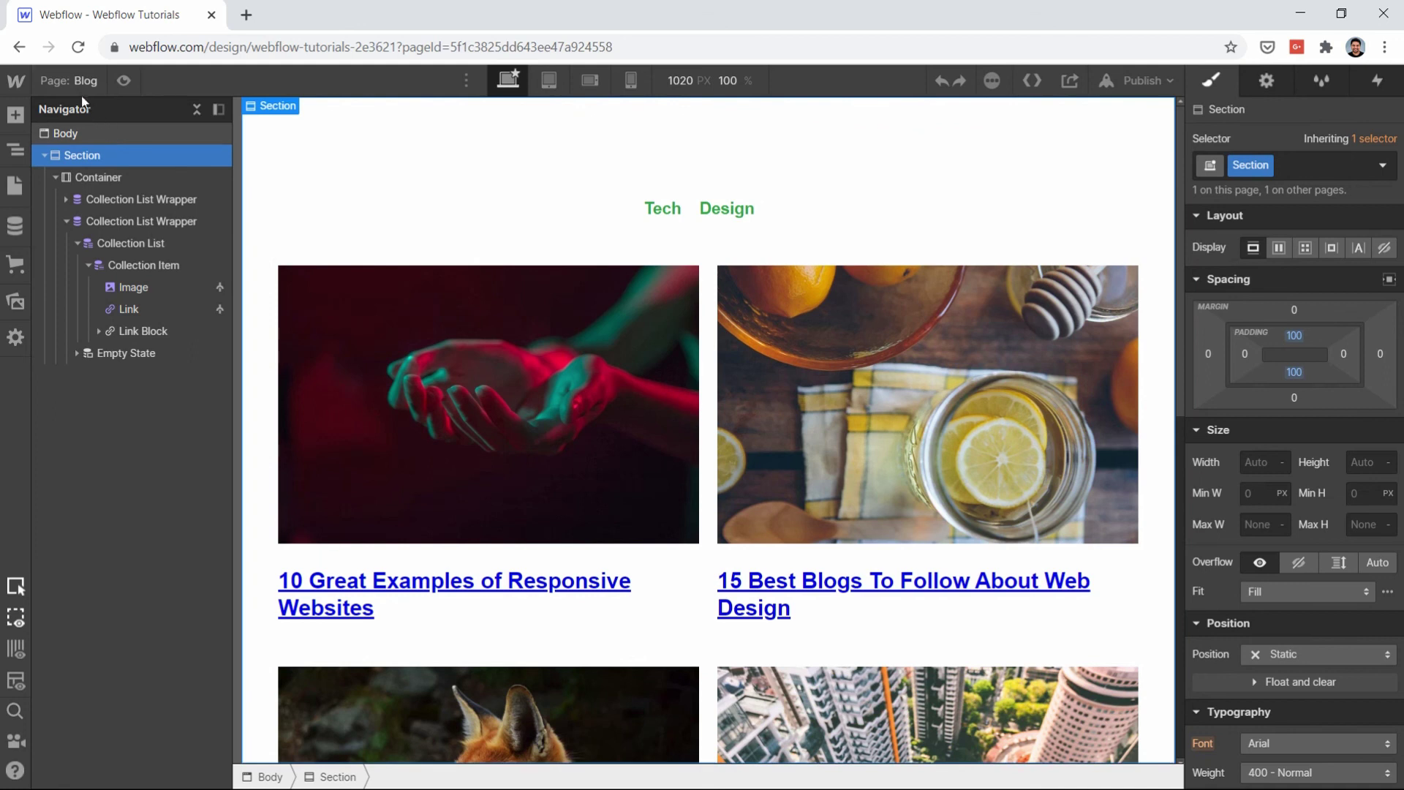
# Step: Paste the copied Blog Section into the Body of the Tags Template page
pyautogui.press('p')
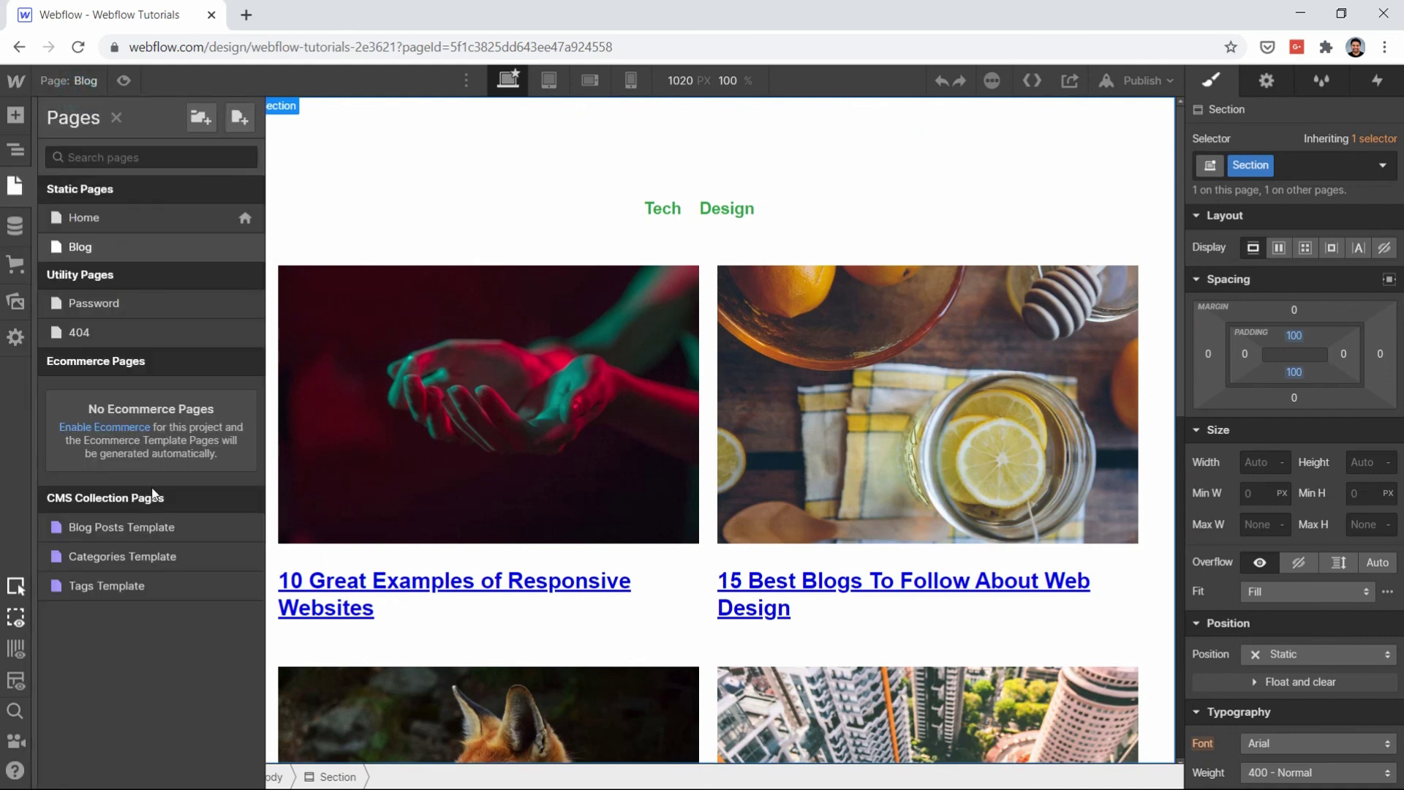
pyautogui.click(111, 585)
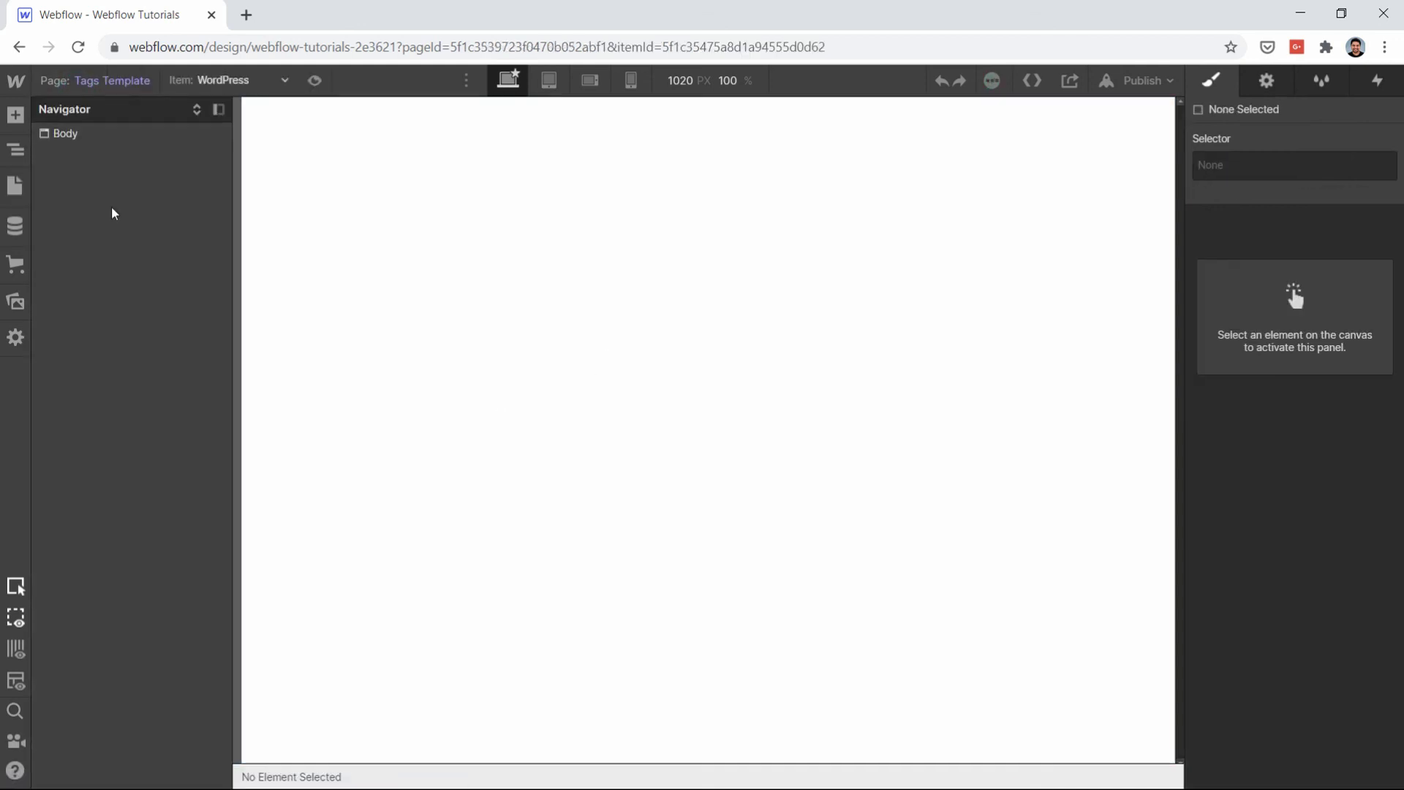
pyautogui.click(117, 134)
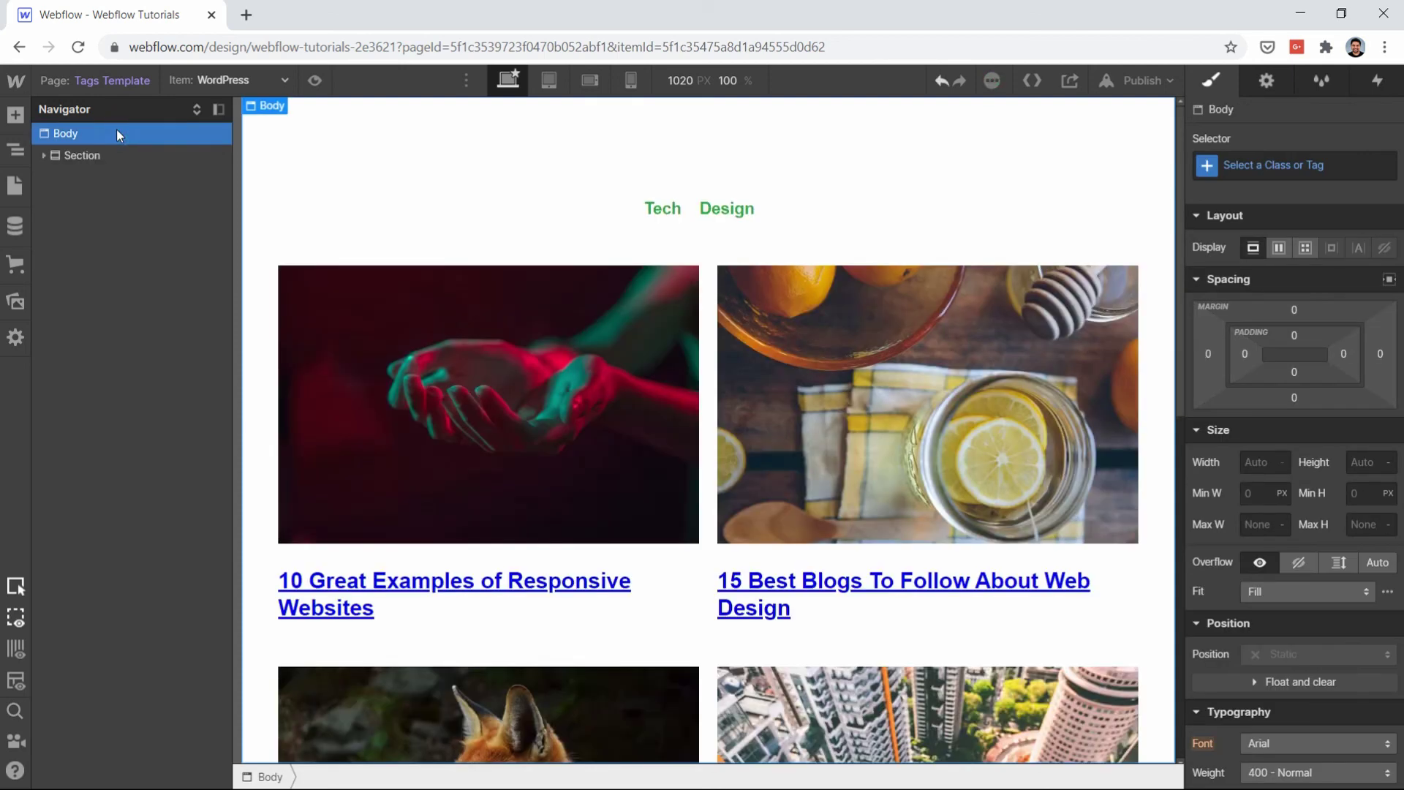
# Step: Delete the Collection List Wrapper with the Tech and Design category links from the pasted Section
pyautogui.click(710, 351)
pyautogui.click(121, 225)
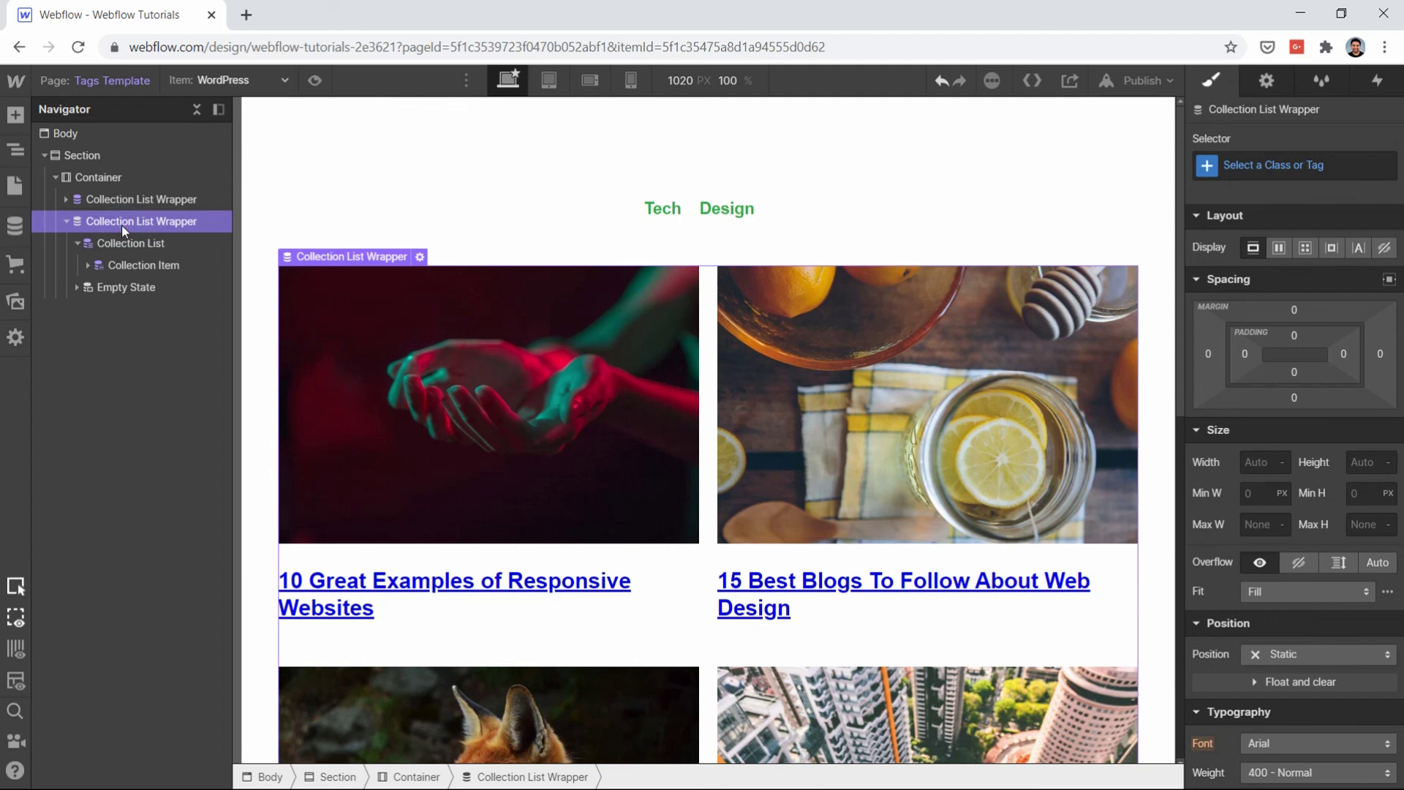
pyautogui.press('Delete')
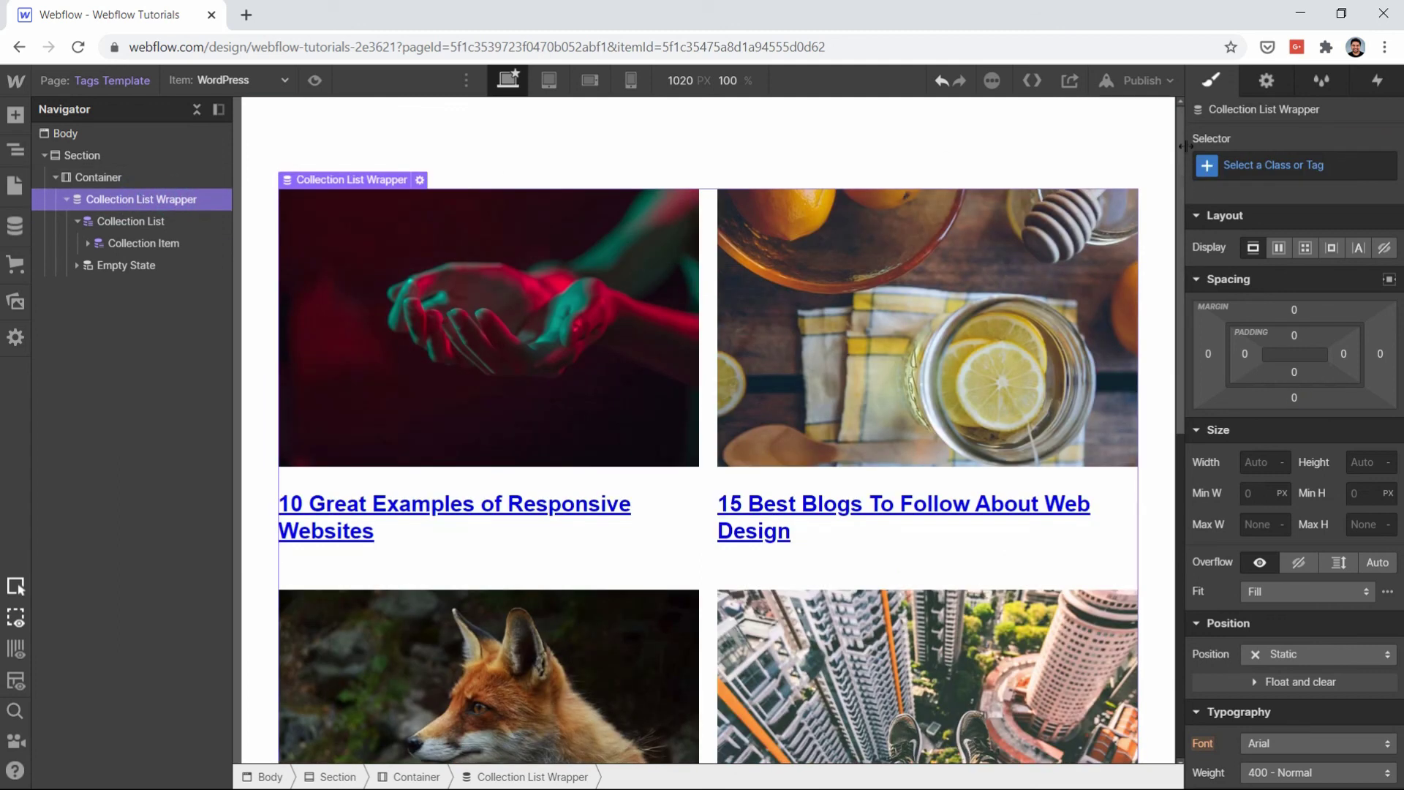
# Step: Turn off Limit items for the Blog Posts Collection List Wrapper and add the filter Tags Contains Current Tag
pyautogui.click(1263, 90)
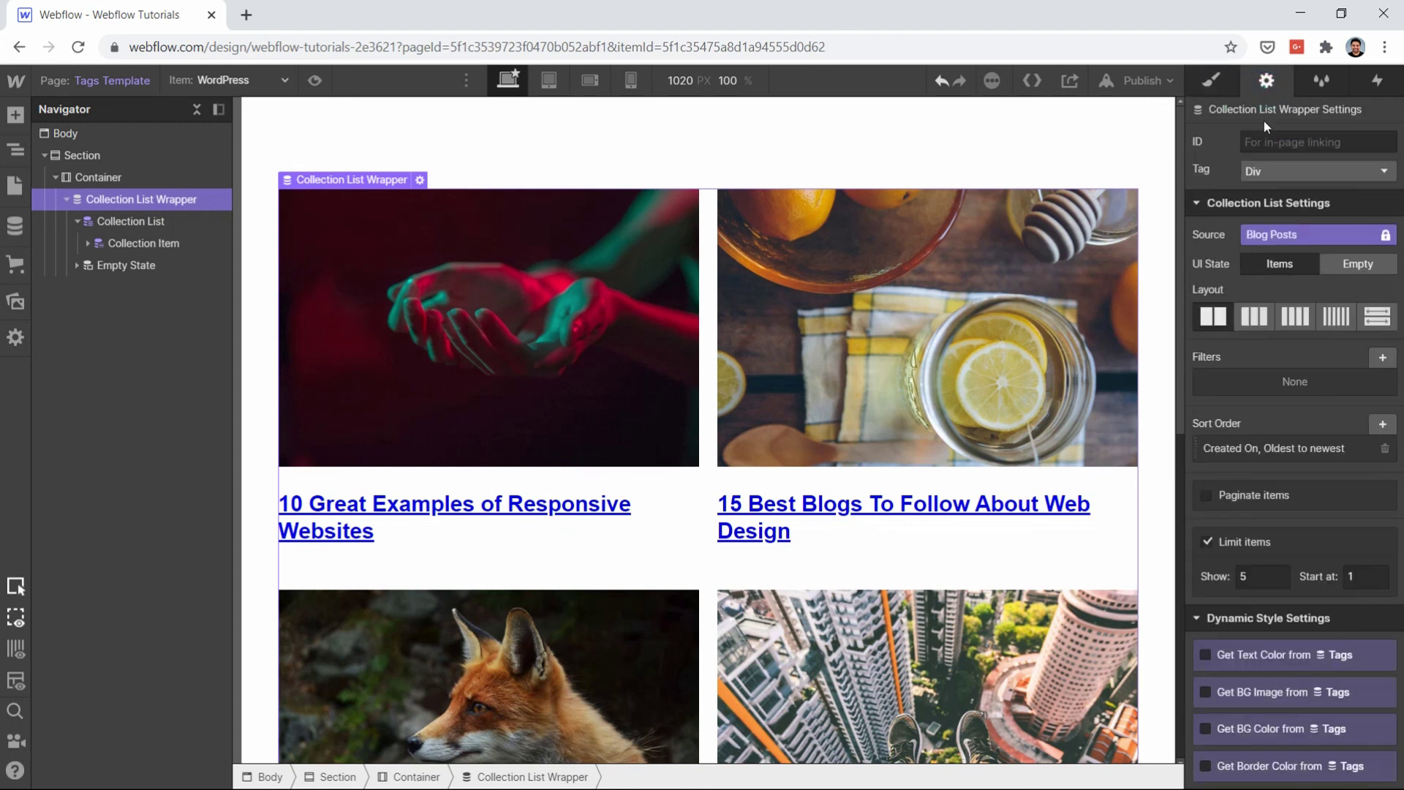
pyautogui.click(1205, 542)
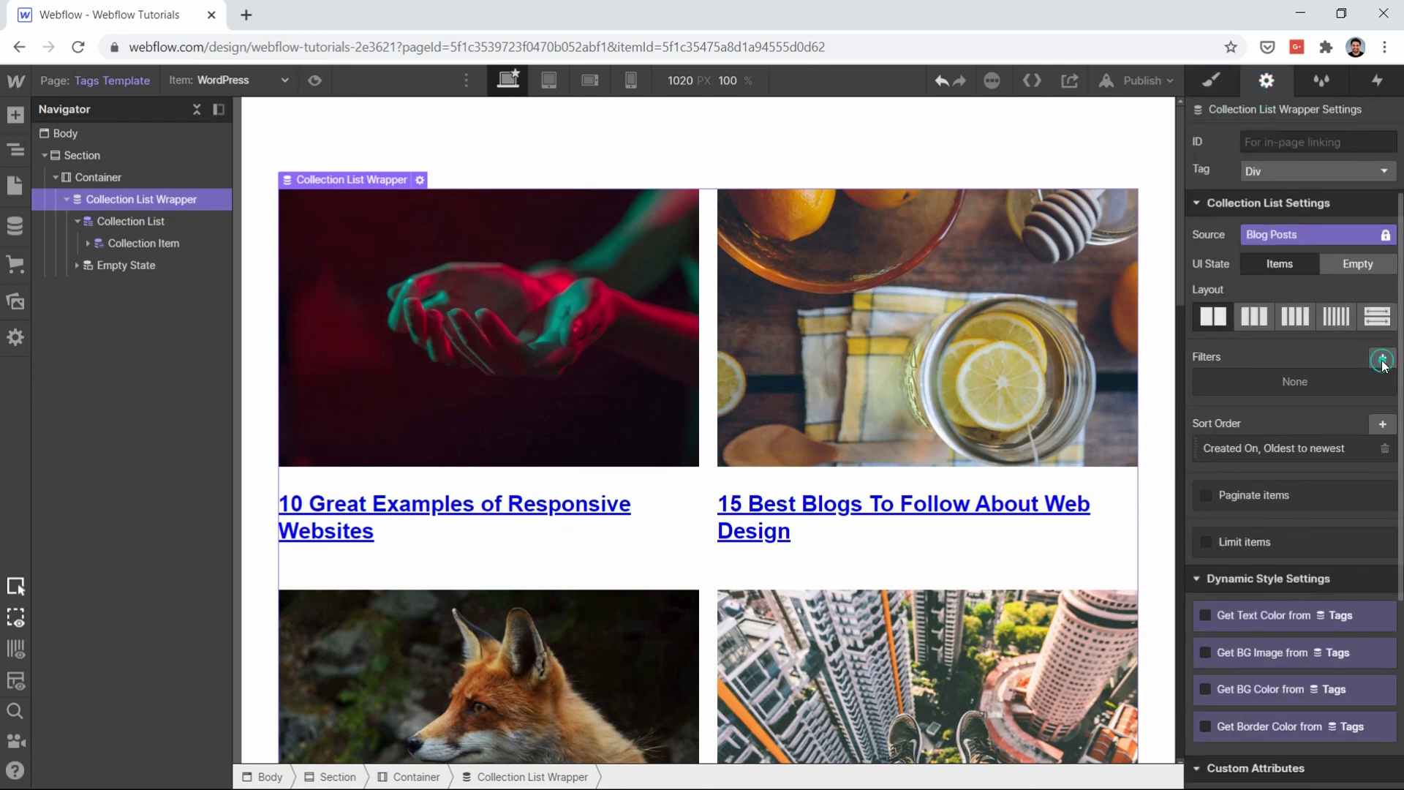
pyautogui.click(1382, 358)
pyautogui.click(1286, 424)
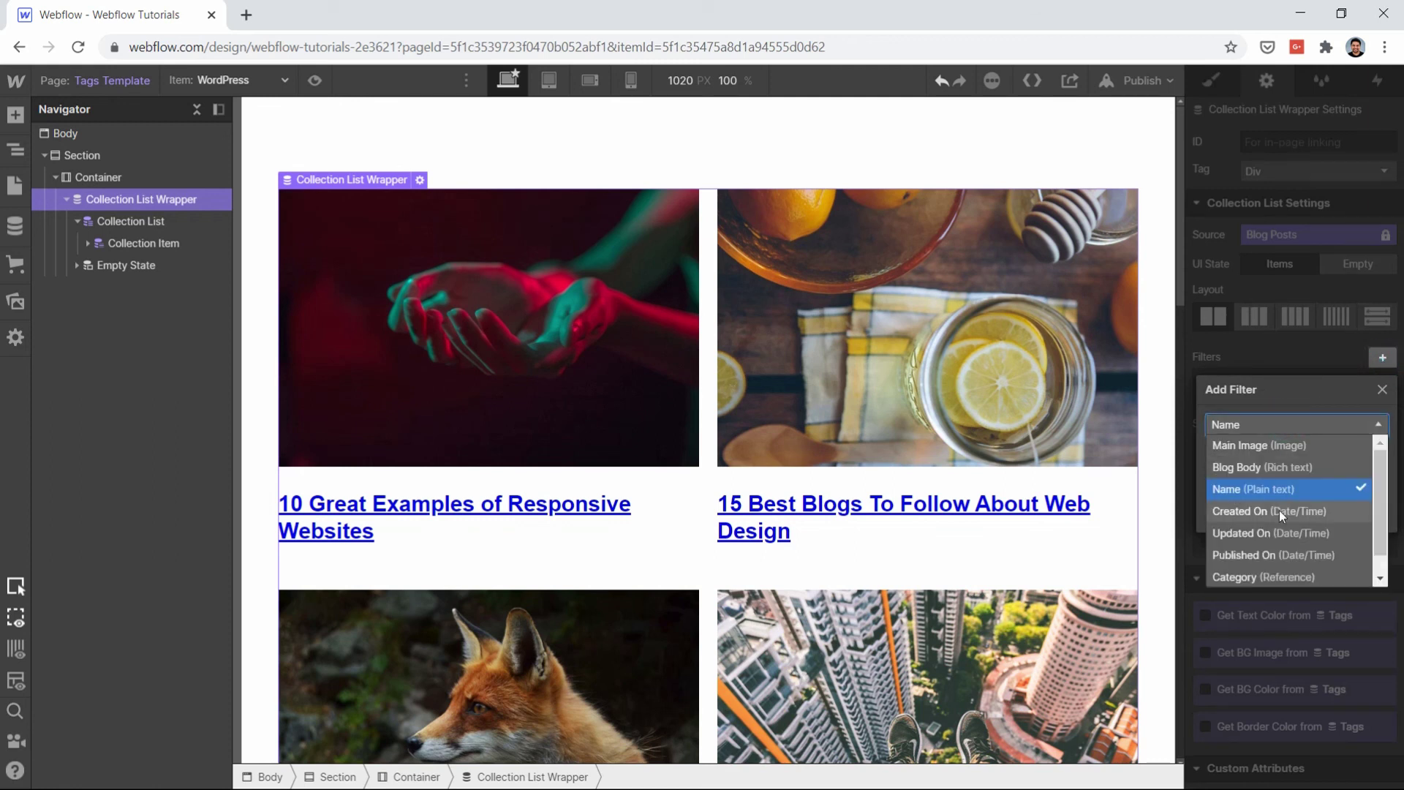
pyautogui.scroll(-1, 1278, 510)
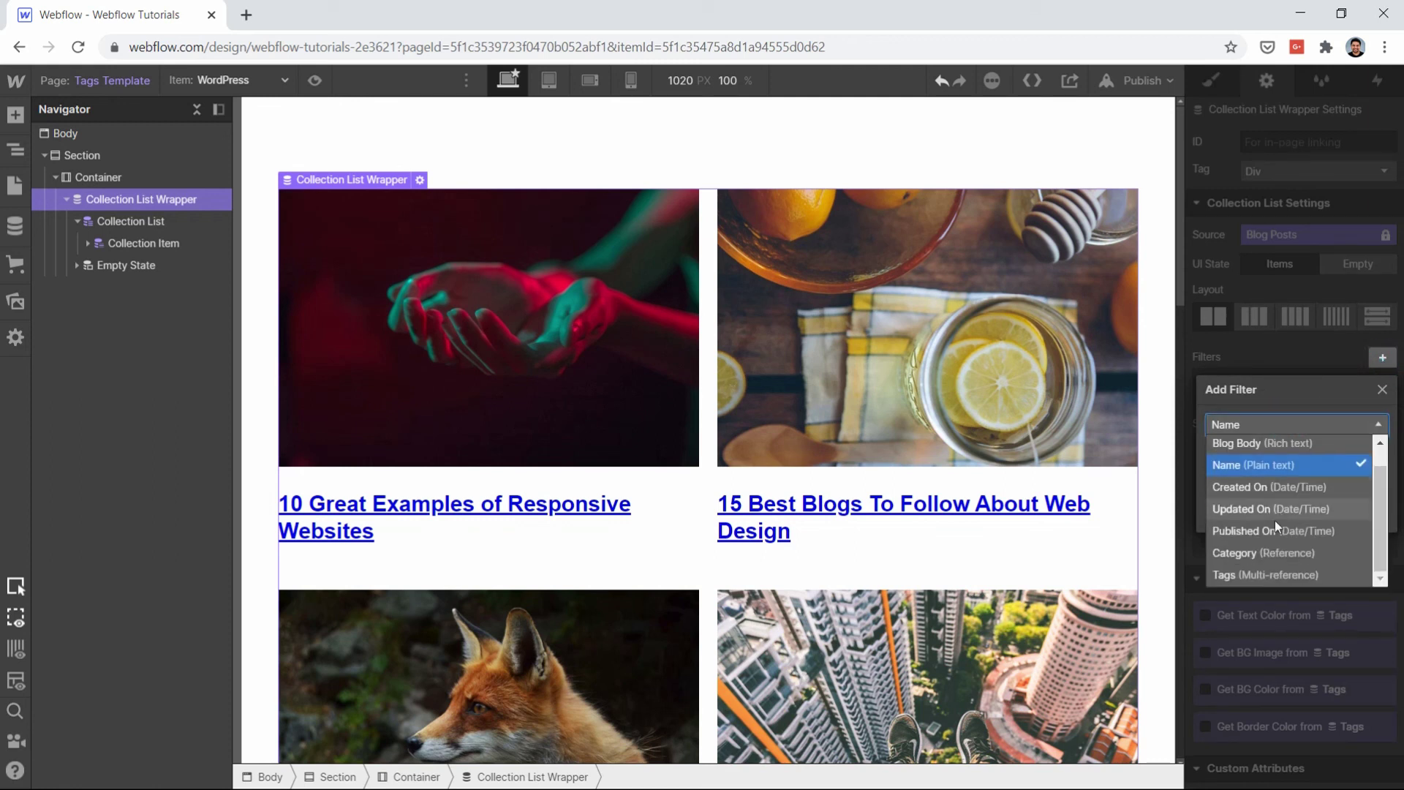
pyautogui.click(1254, 574)
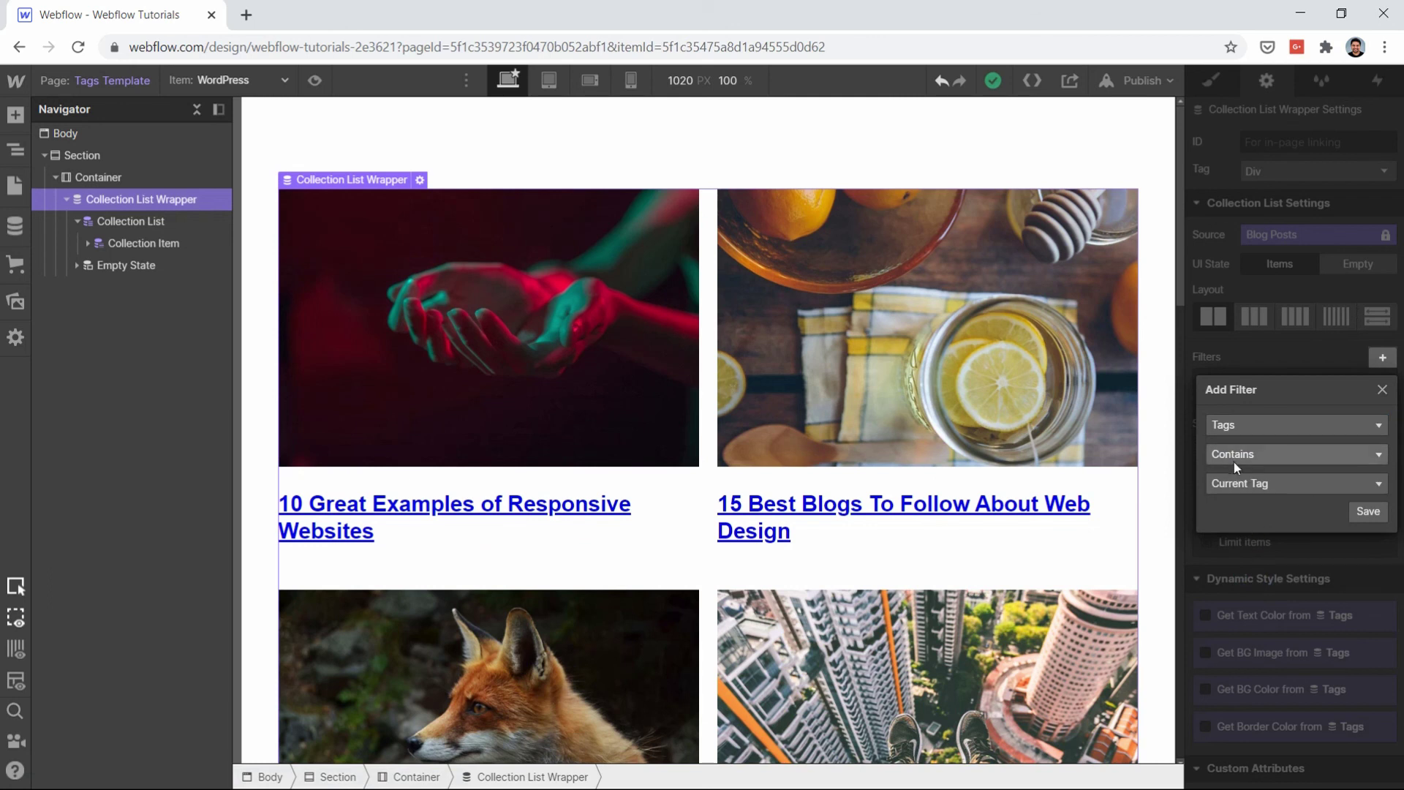
pyautogui.click(1367, 511)
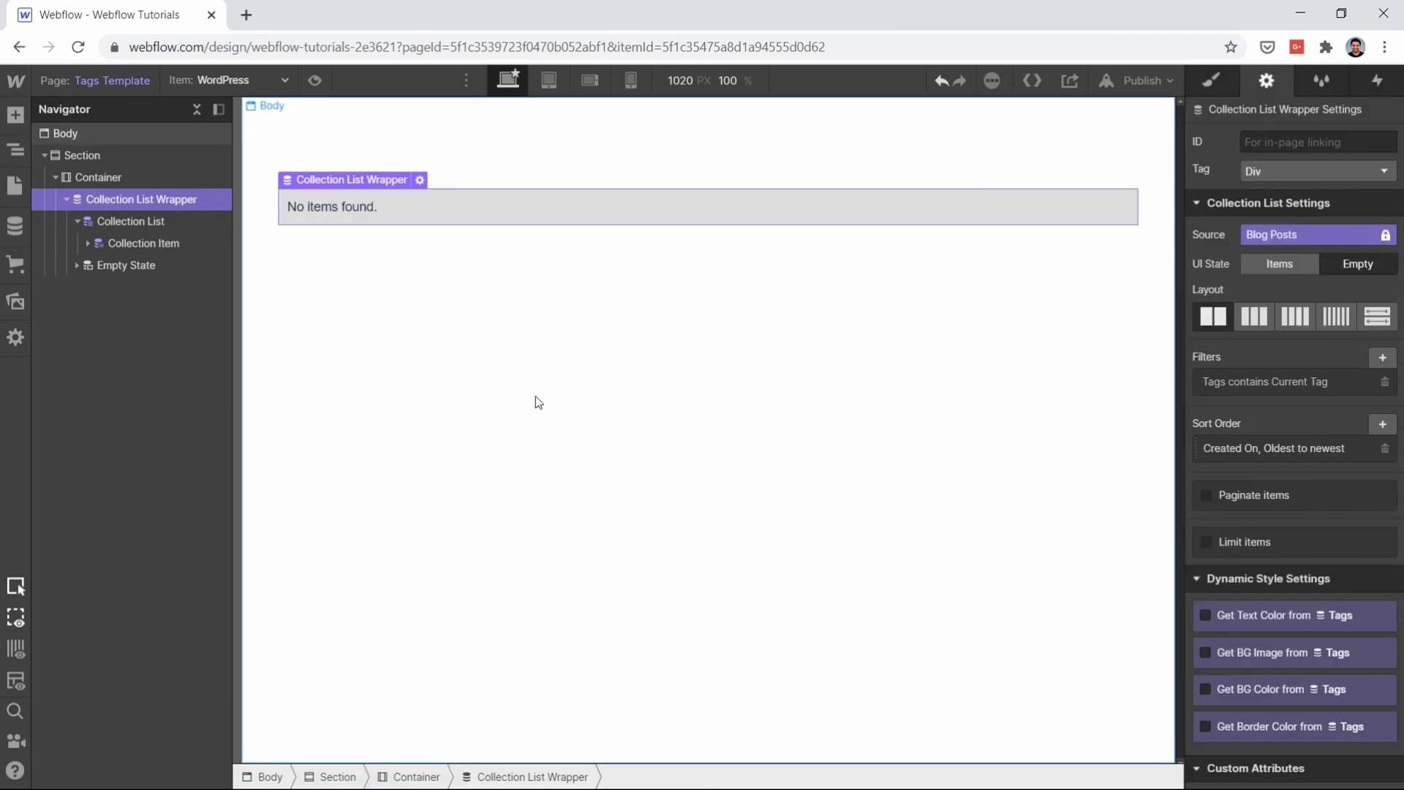
# Step: Check the filtered posts on the Tags Template for the Adobe XD, Figma and Webflow items
pyautogui.click(281, 81)
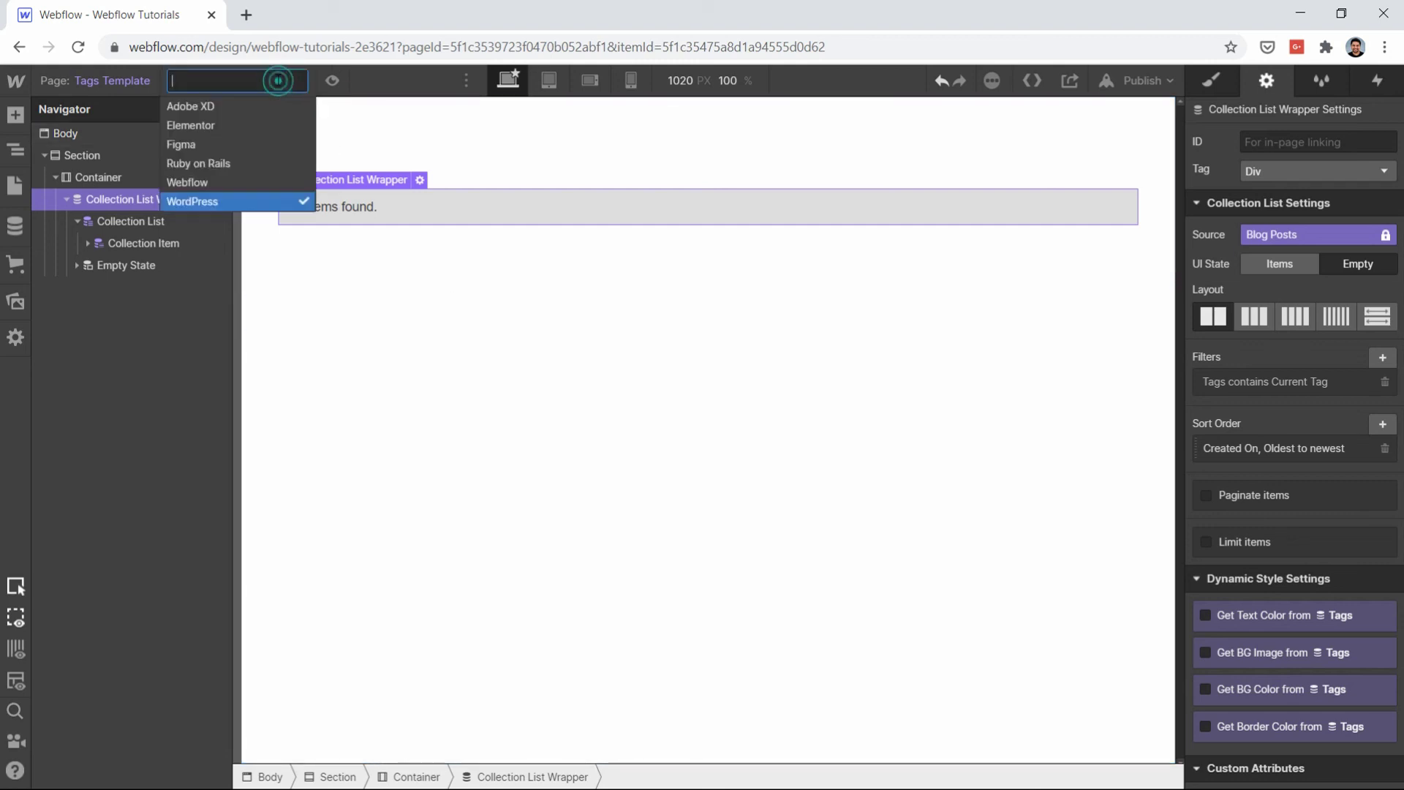
pyautogui.click(248, 106)
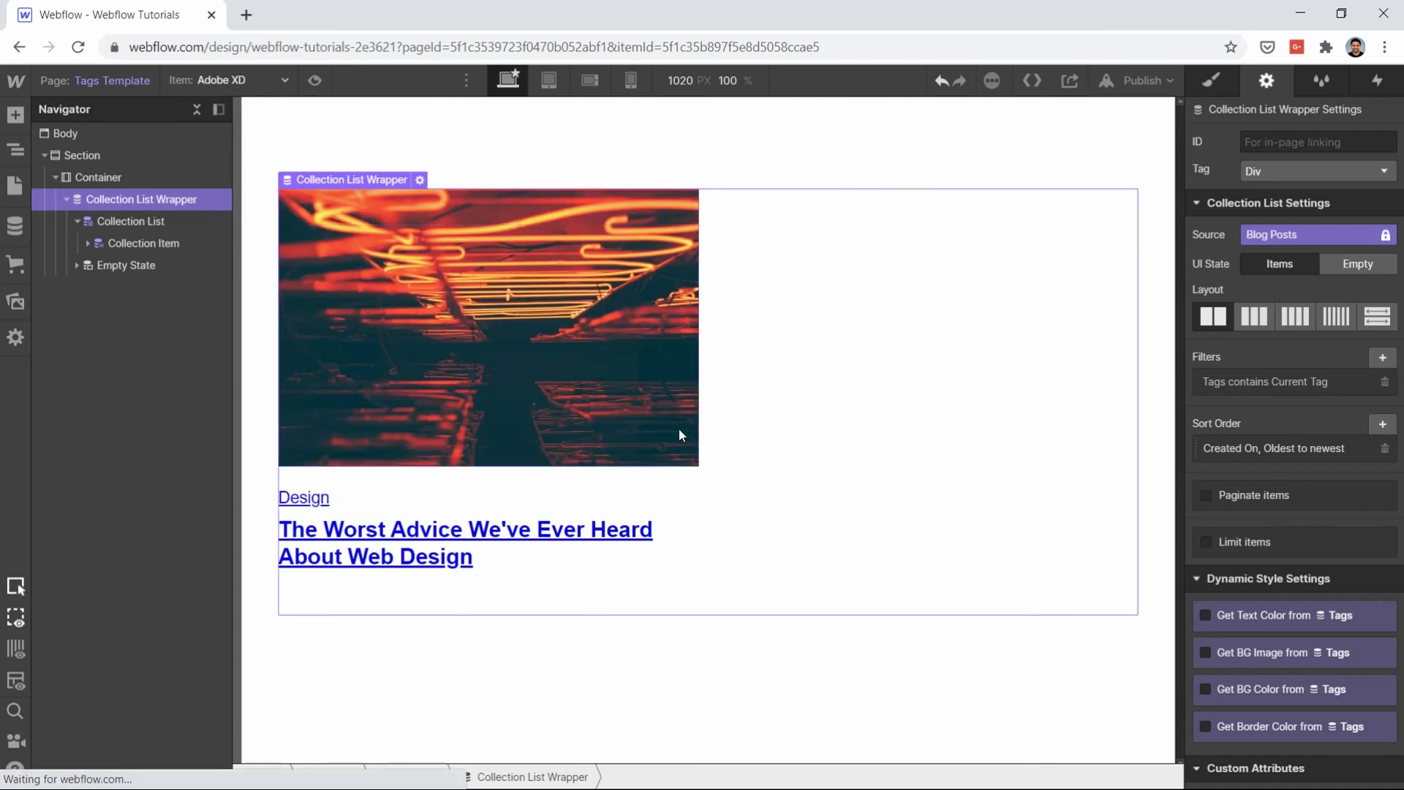
pyautogui.click(259, 79)
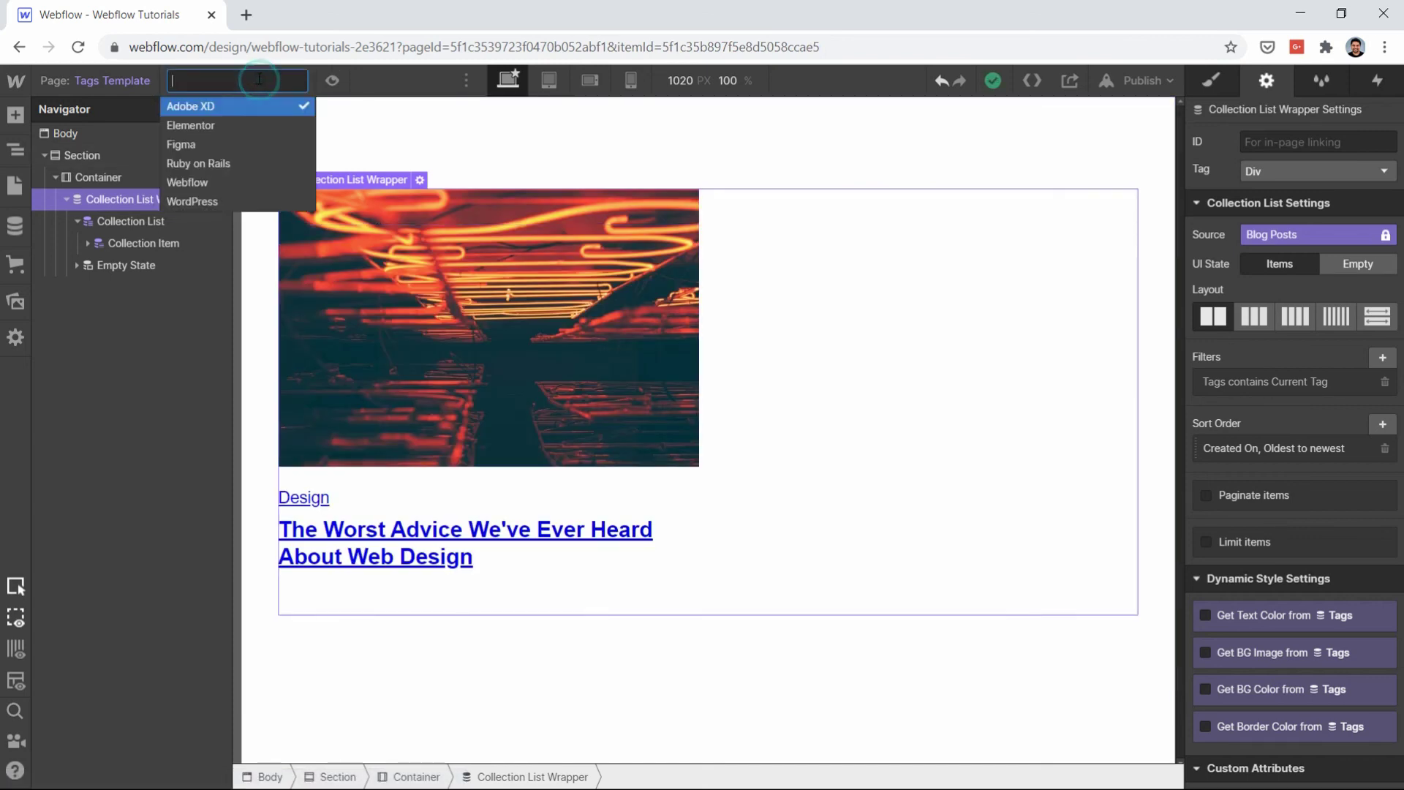
pyautogui.click(213, 142)
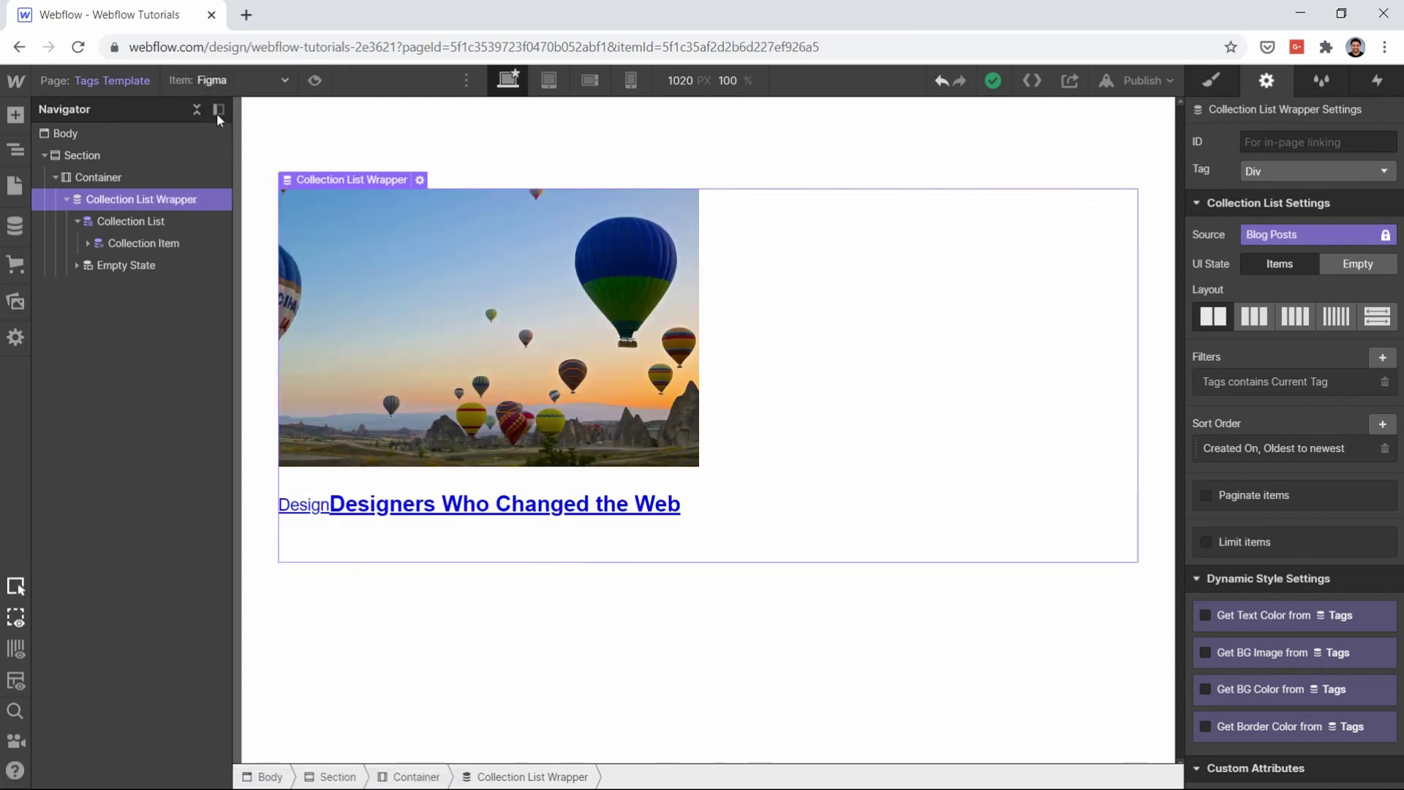
pyautogui.click(237, 77)
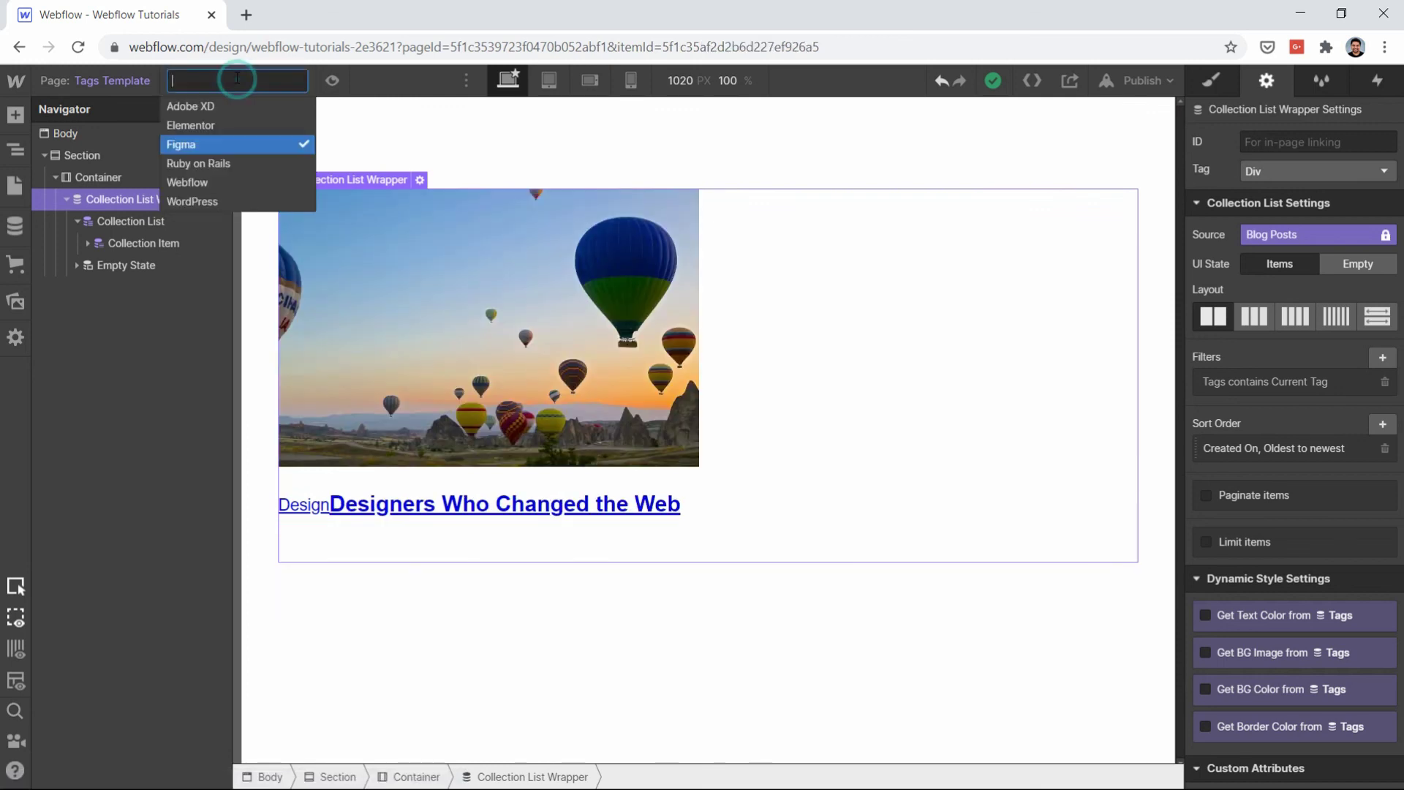
pyautogui.click(192, 183)
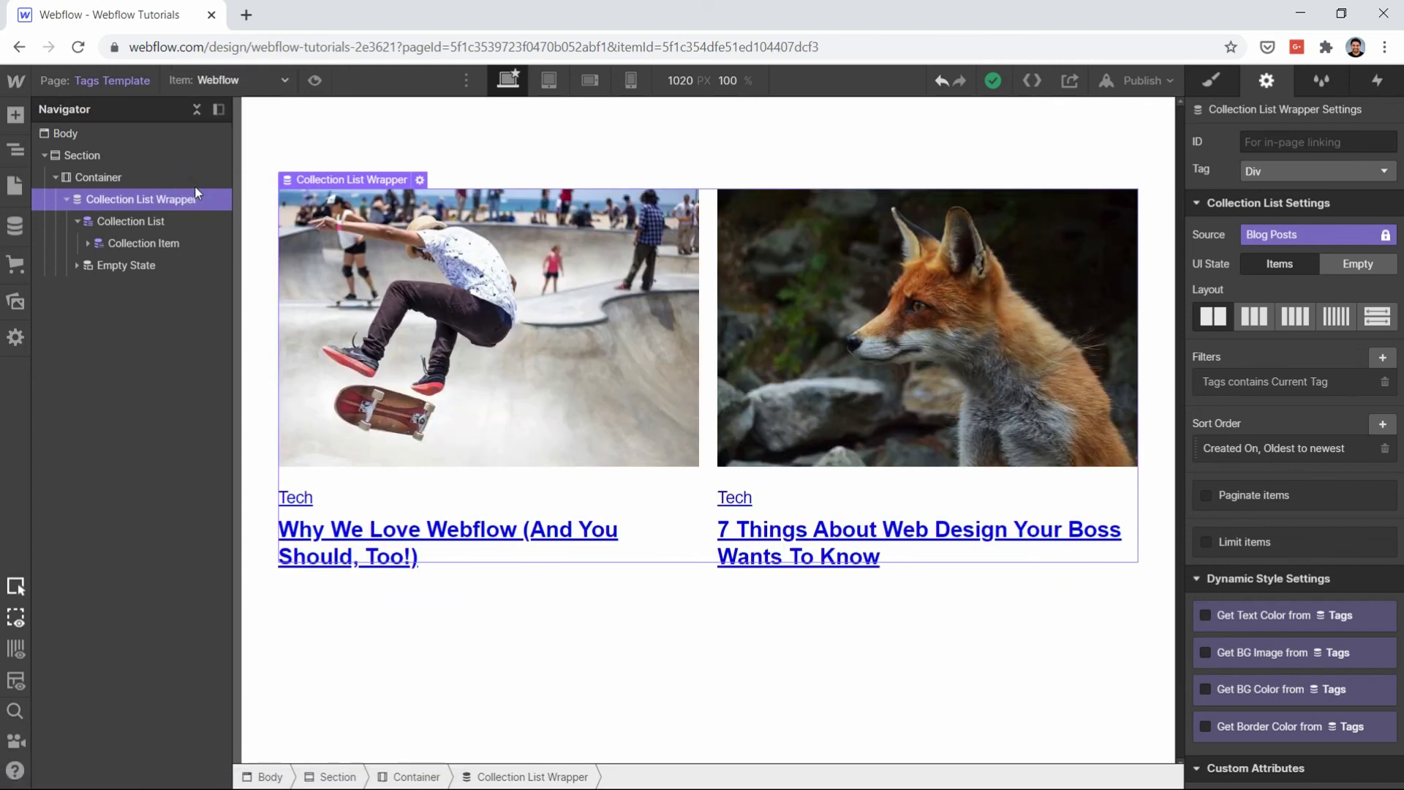
pyautogui.click(835, 692)
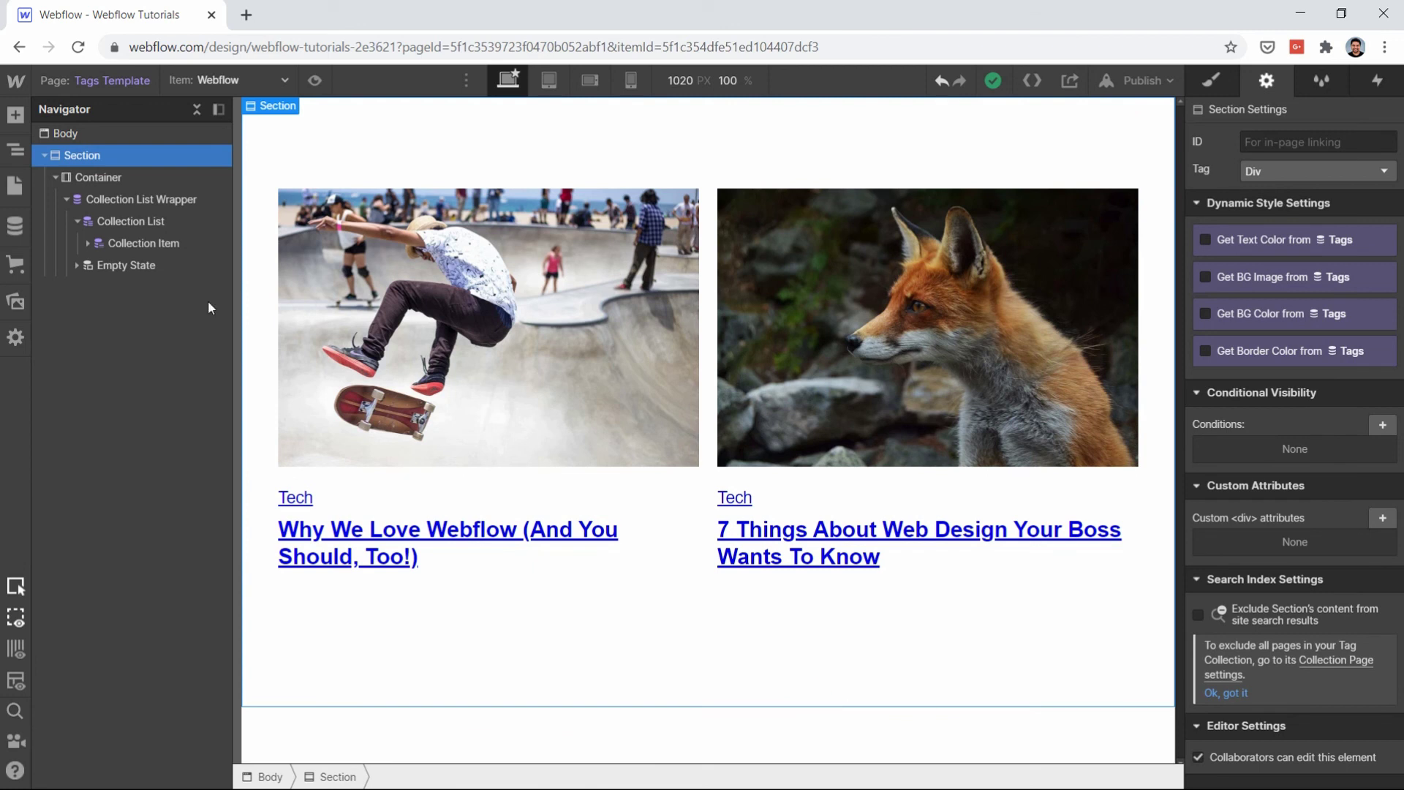
# Step: Open the Categories Template page and bring up the list of pages
pyautogui.click(111, 76)
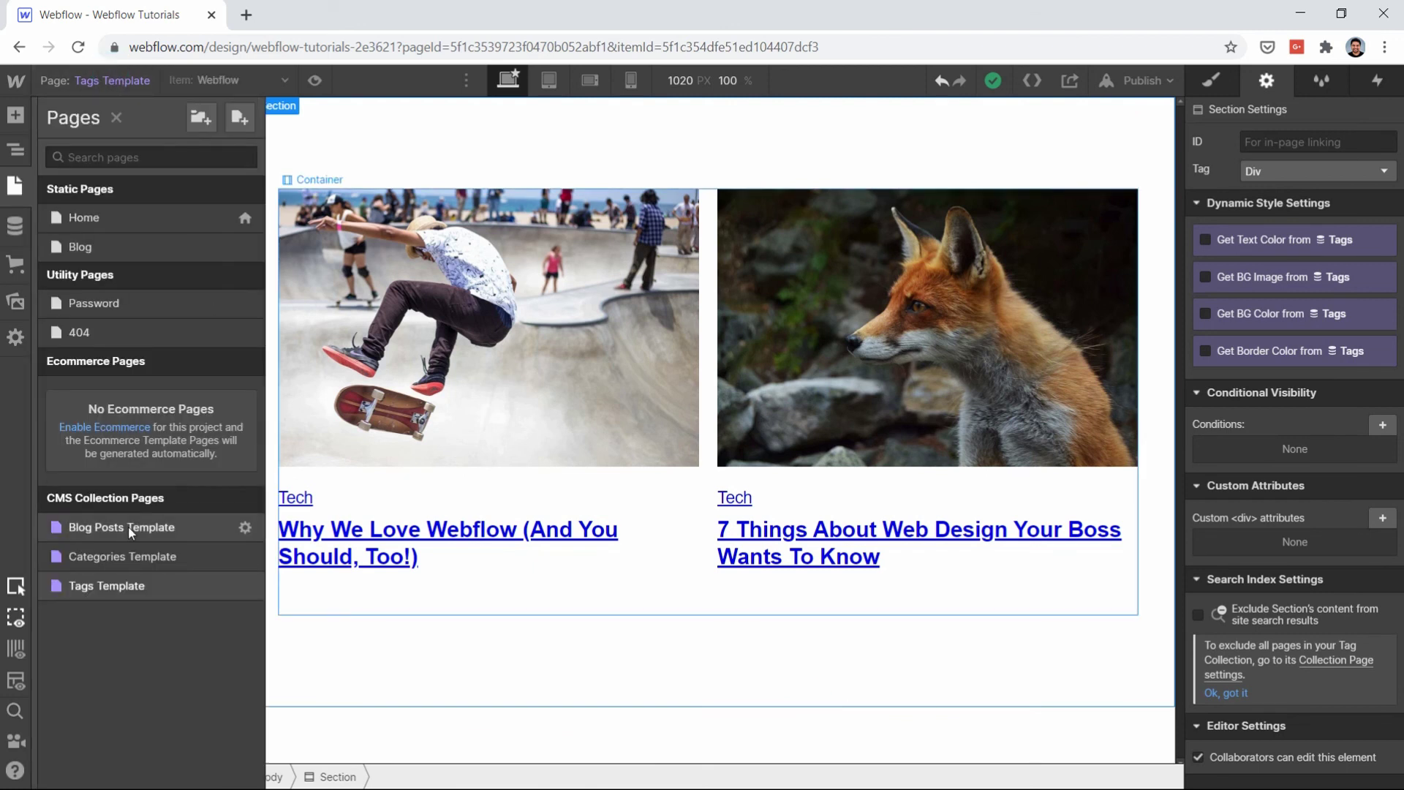
pyautogui.click(128, 556)
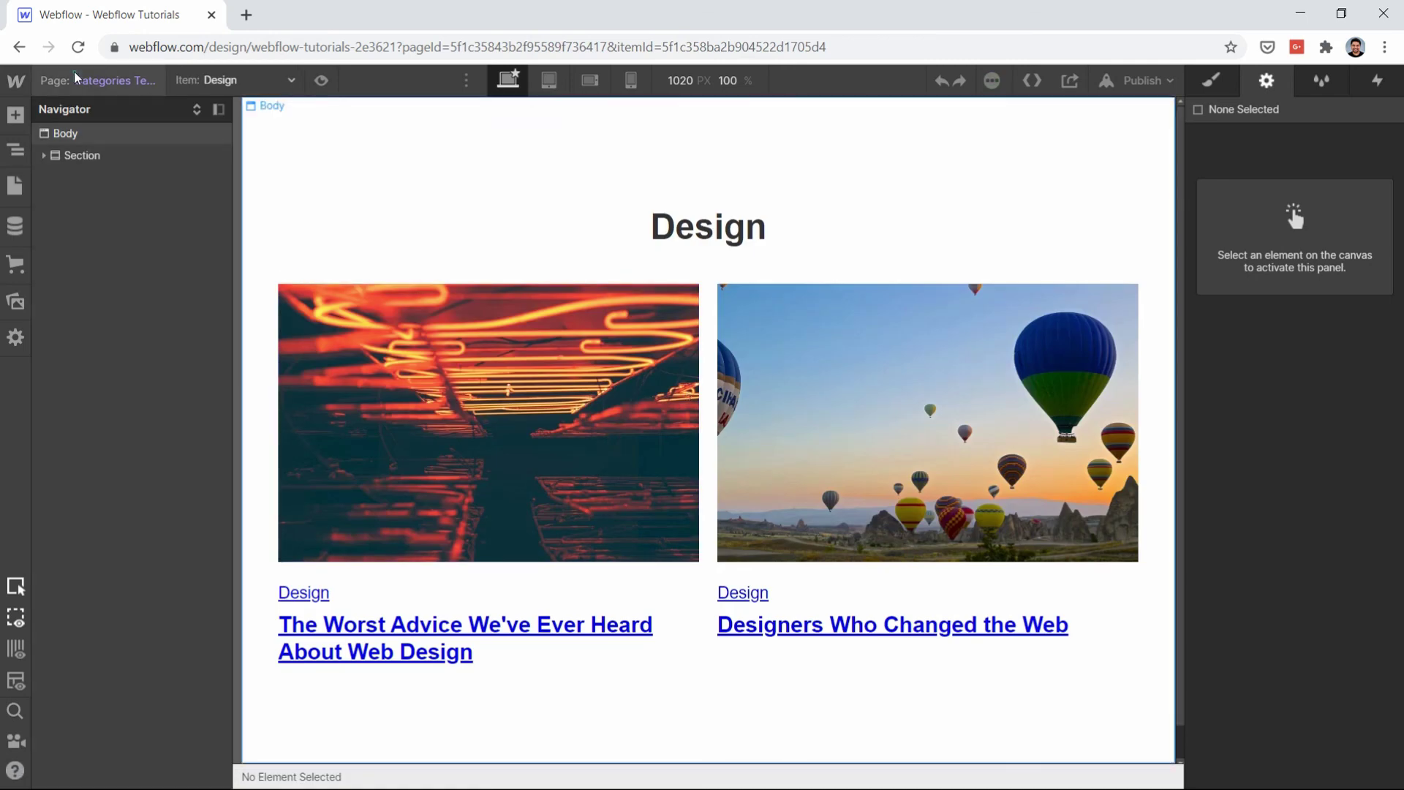
pyautogui.click(91, 81)
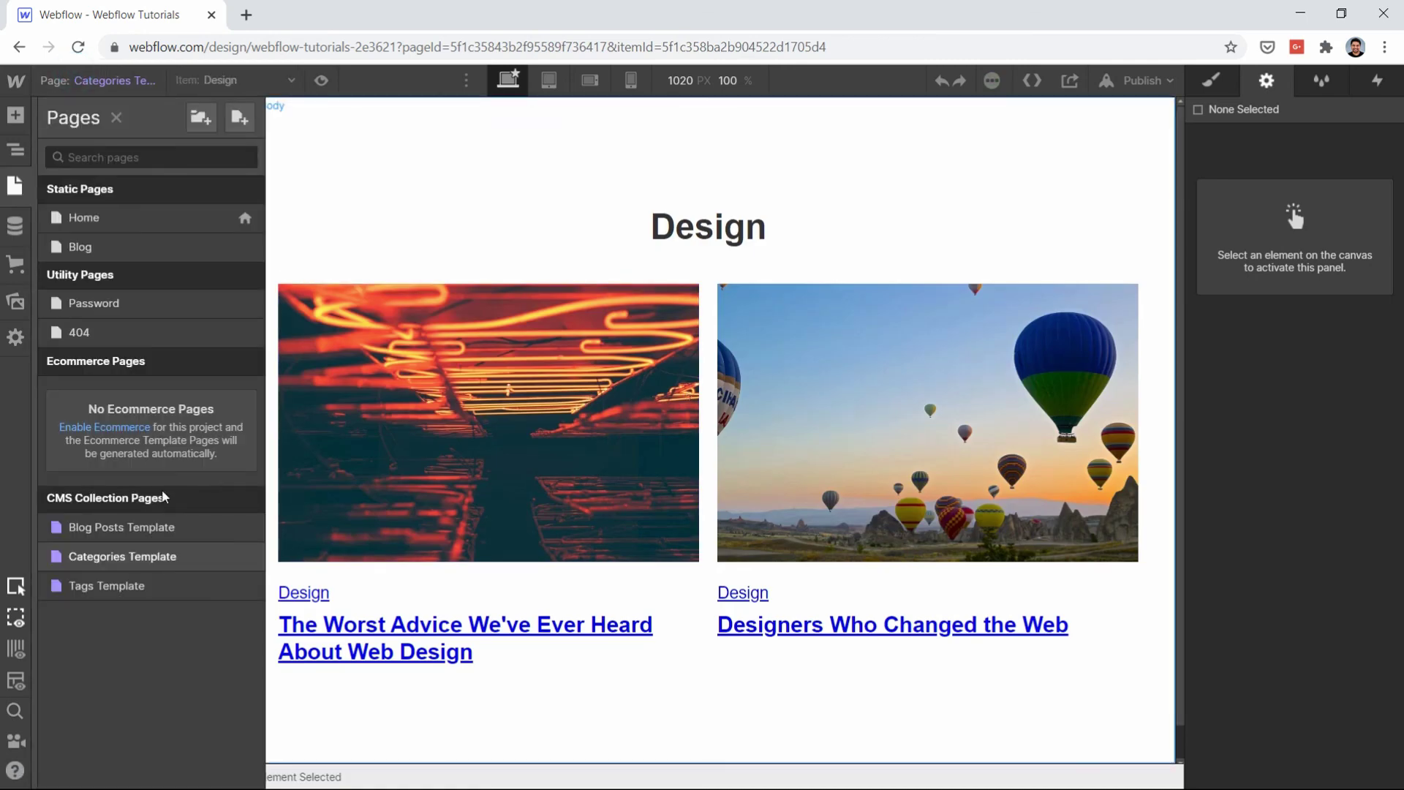